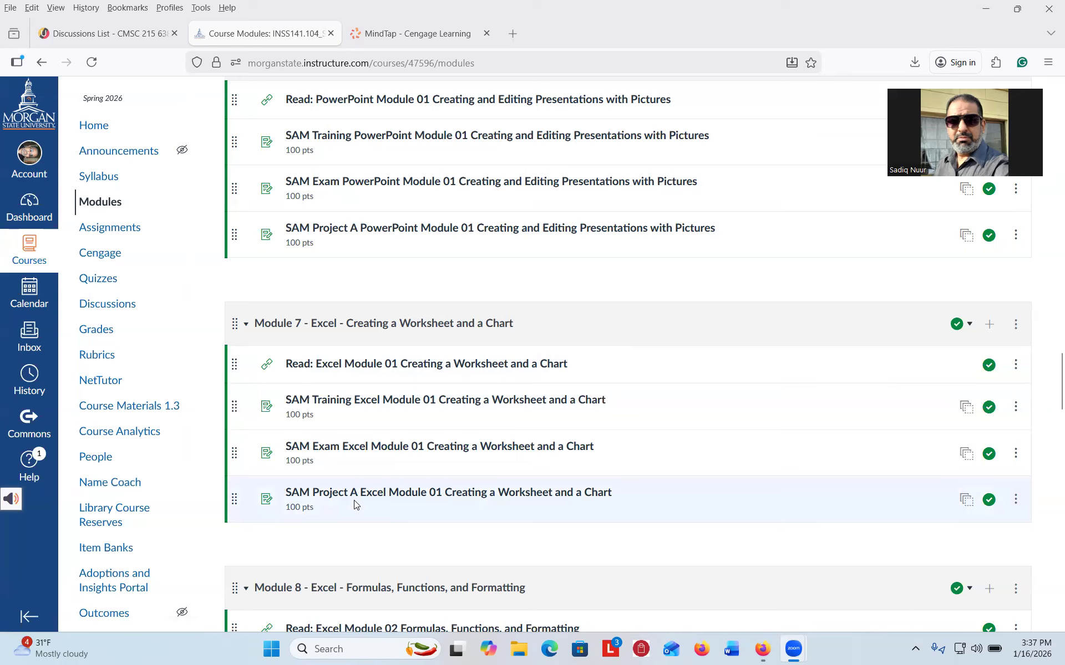
# - Open the "SAM Project A Excel Module 01 Creating a Worksheet and a Chart" assignment and load it in a new window
pyautogui.press('ctrl')
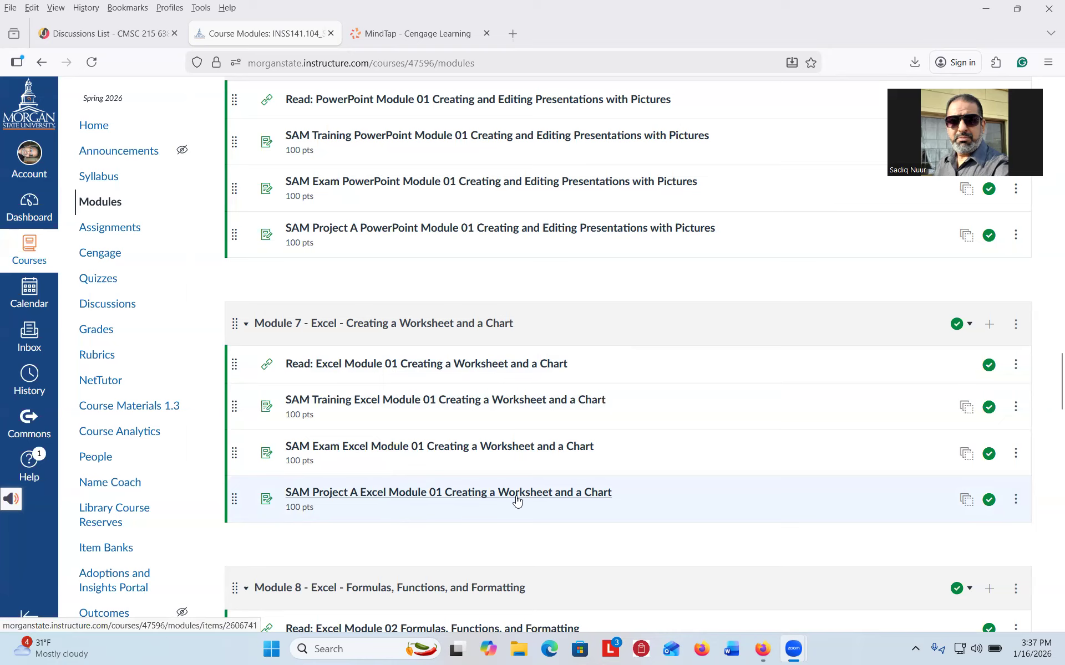
pyautogui.click(547, 495)
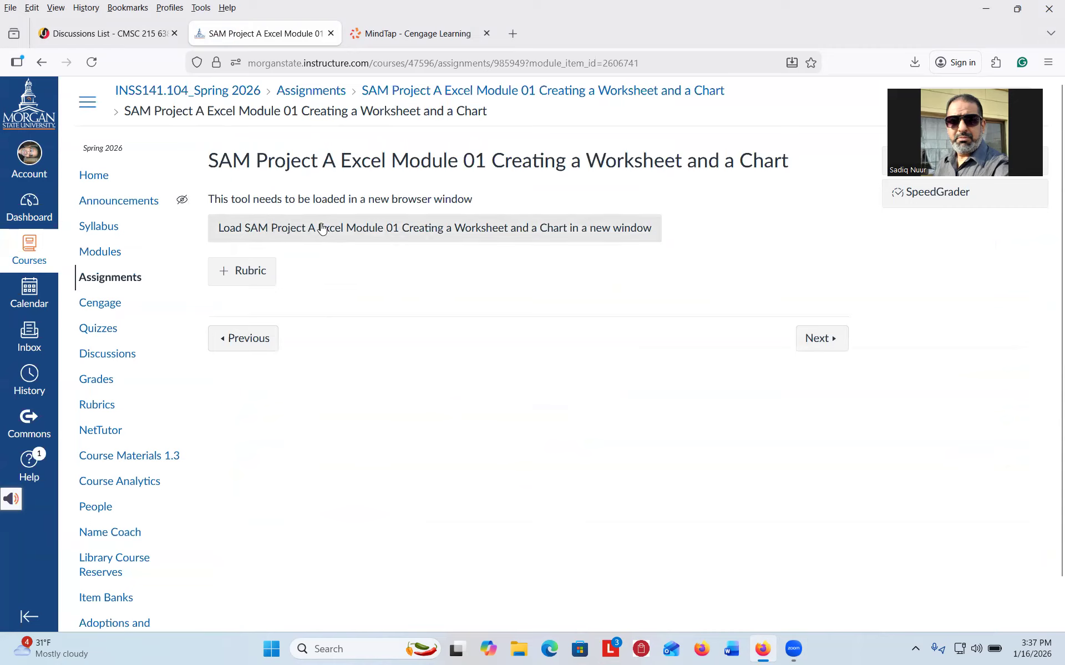
pyautogui.click(357, 230)
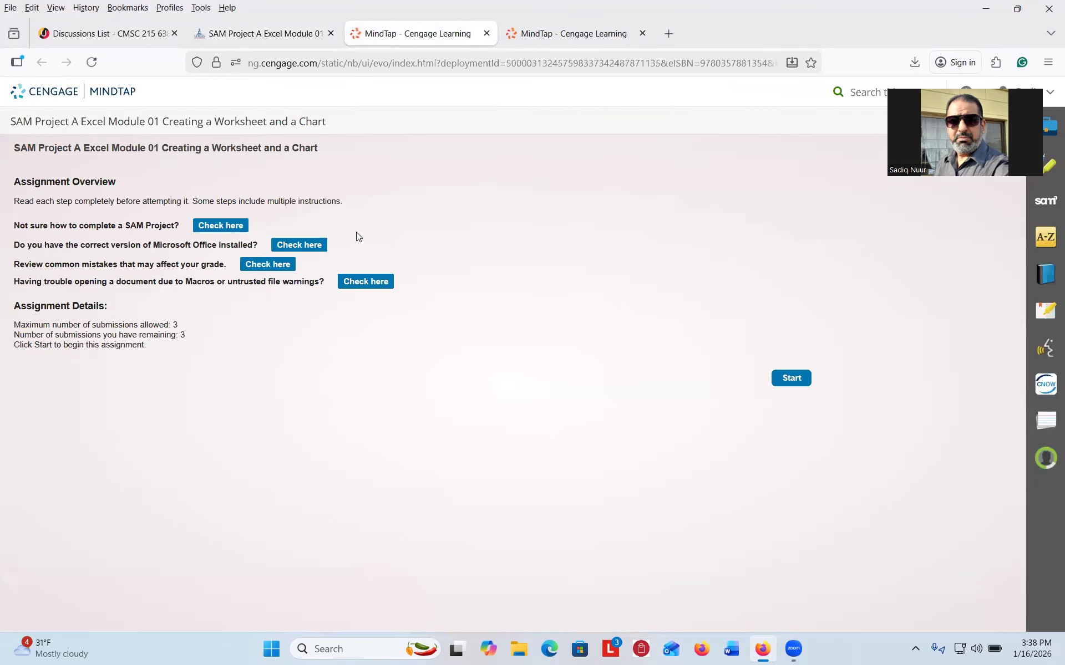
# - Start the SAM project and download all its files, the instruction document and the start workbook
pyautogui.press('ctrl')
pyautogui.press('ctrl')
pyautogui.press('ctrl')
pyautogui.press('ctrl')
pyautogui.press('ctrl')
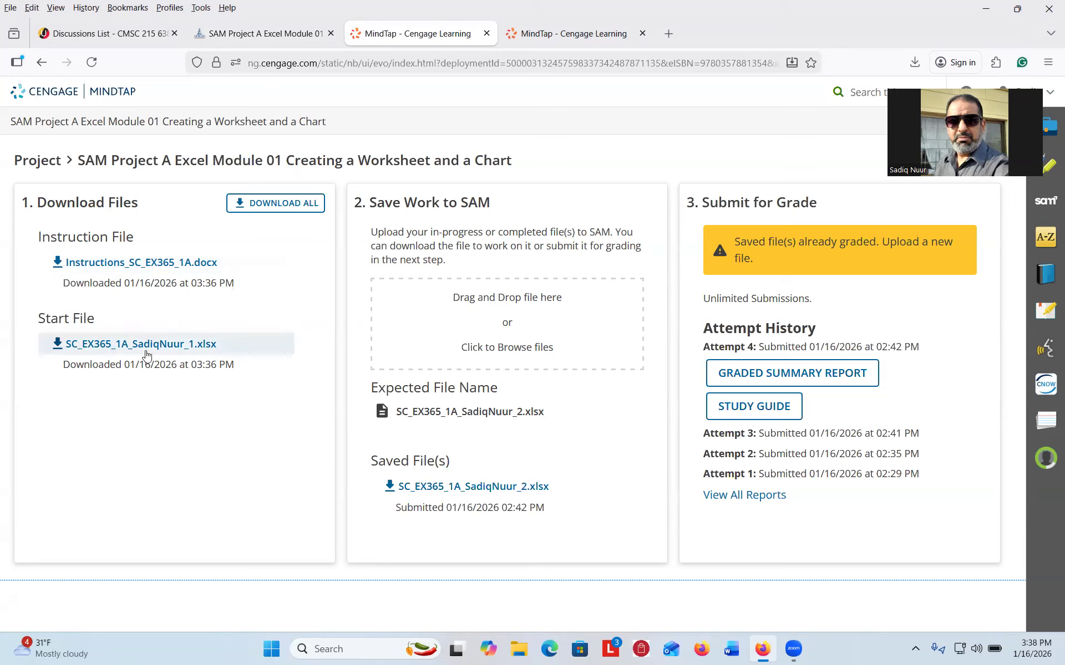
pyautogui.click(286, 207)
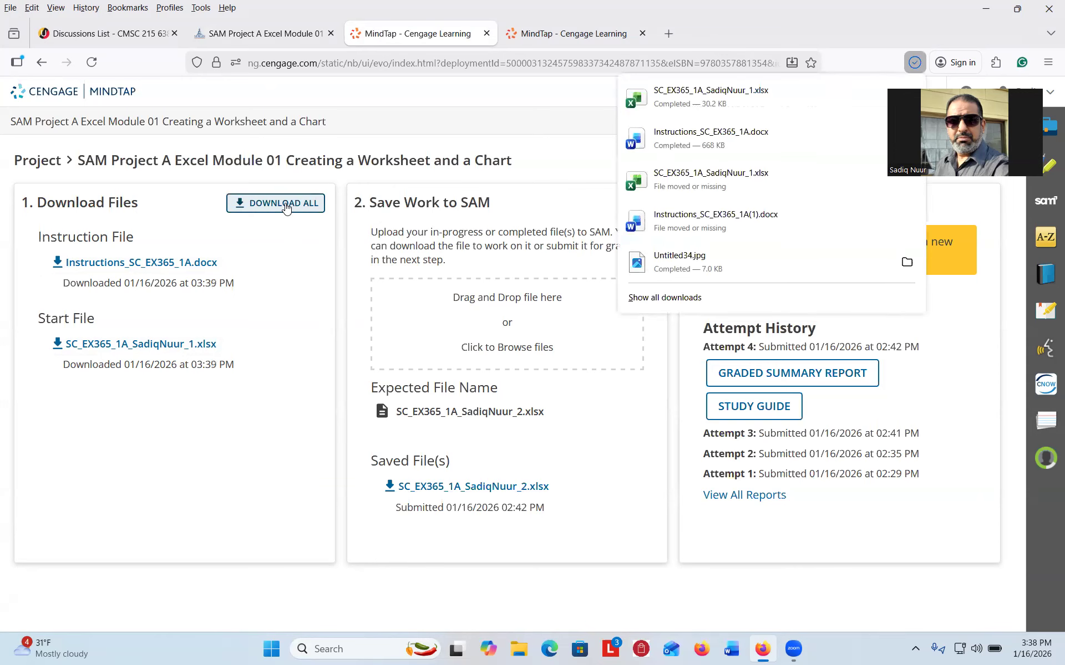
pyautogui.click(494, 123)
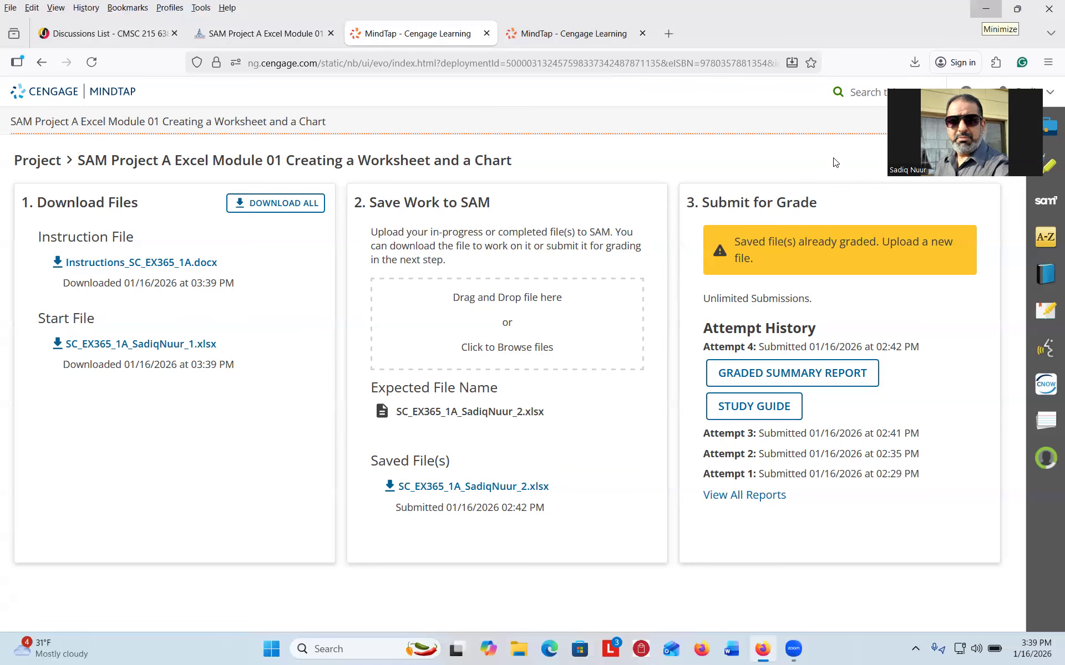
# - Minimize the browser and open the Downloads folder in File Explorer
pyautogui.click(985, 8)
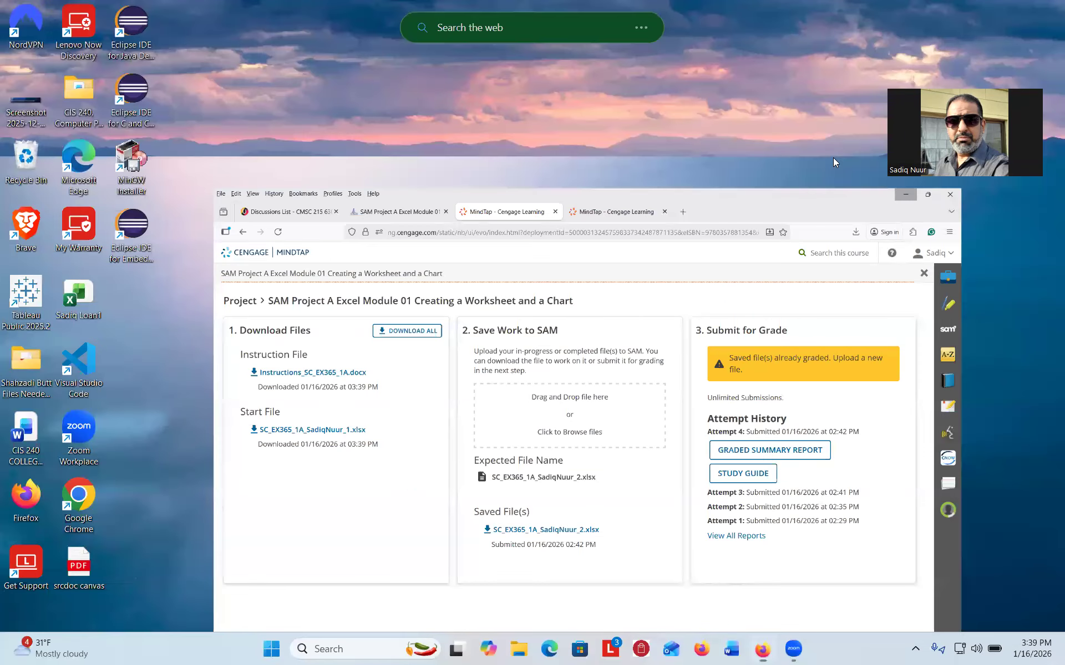
pyautogui.click(517, 648)
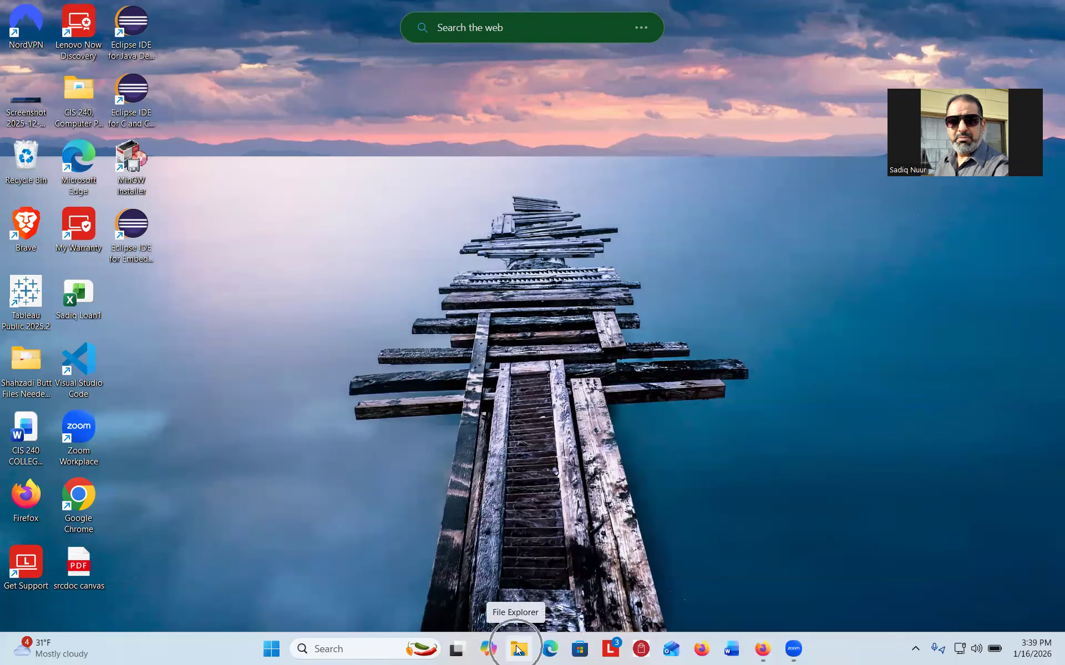
pyautogui.click(517, 648)
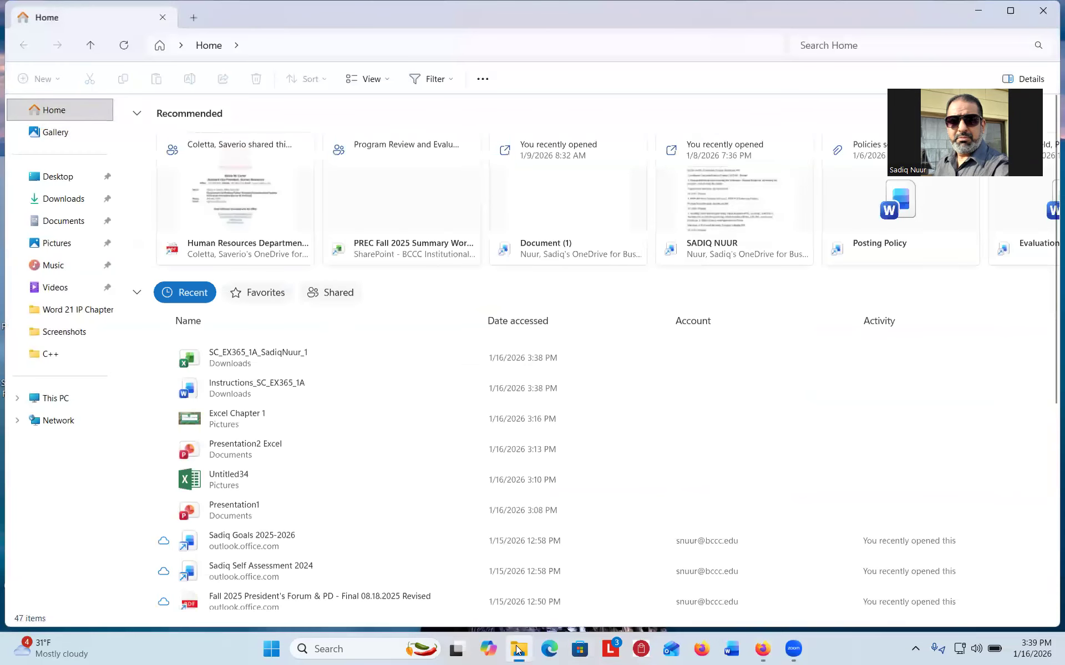
pyautogui.click(63, 200)
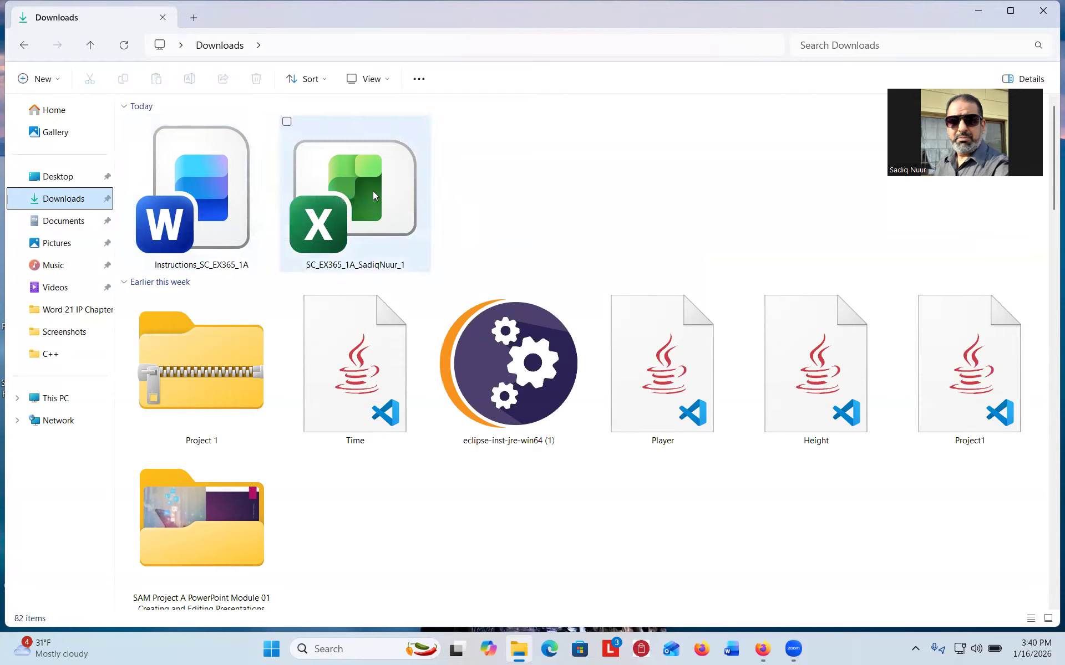
# - Open the Instructions_SC_EX365_1A document in Word, enable editing and zoom the page to 151%
pyautogui.click(201, 174)
pyautogui.doubleClick(202, 173)
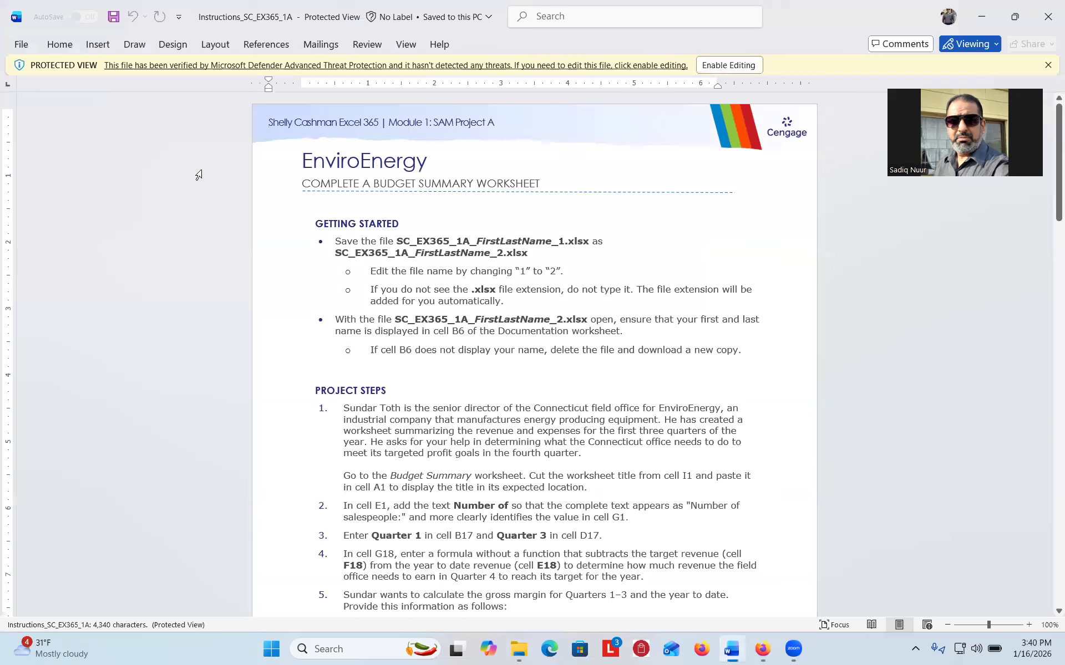
pyautogui.click(731, 65)
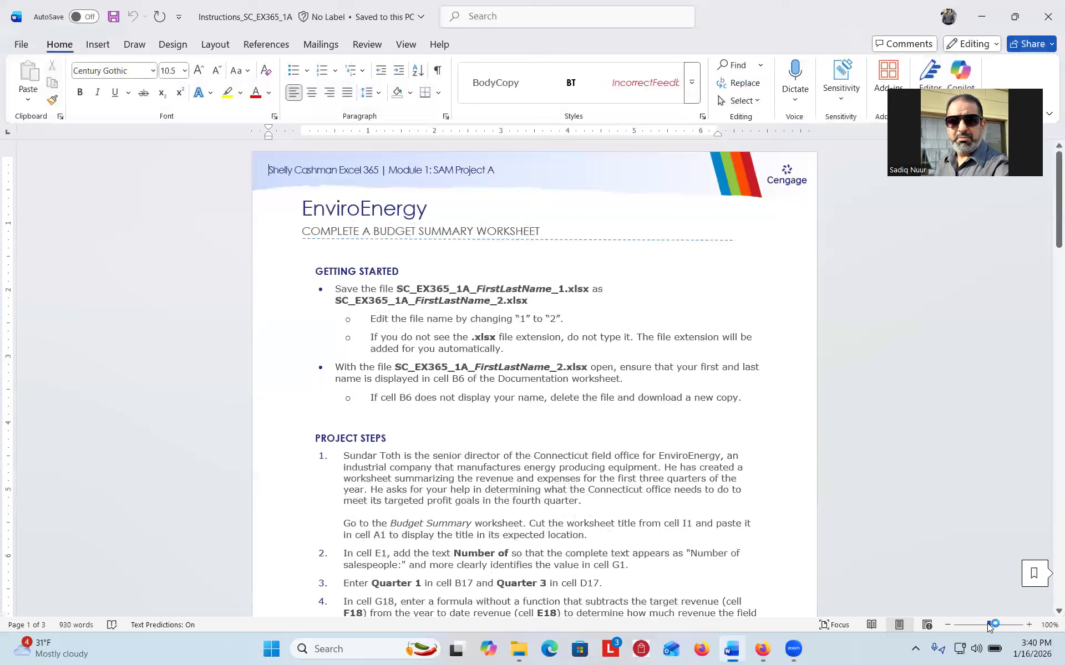
pyautogui.moveTo(987, 624); pyautogui.dragTo(991, 624)
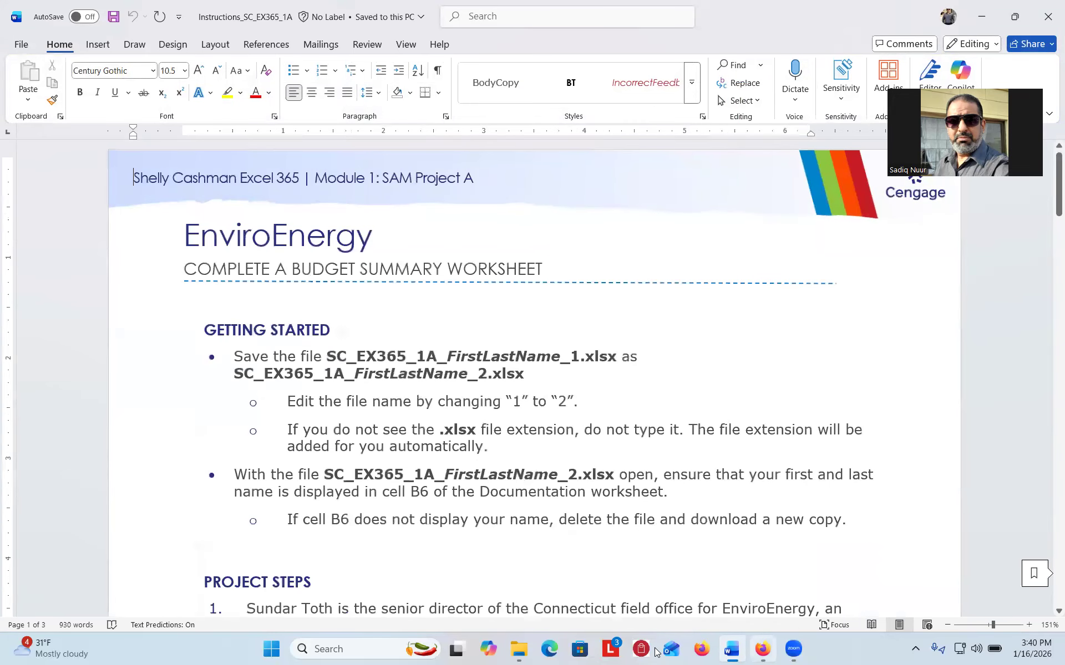
# - Open the downloaded SC_EX365_1A start workbook from the Downloads folder in Excel and enable editing
pyautogui.click(520, 650)
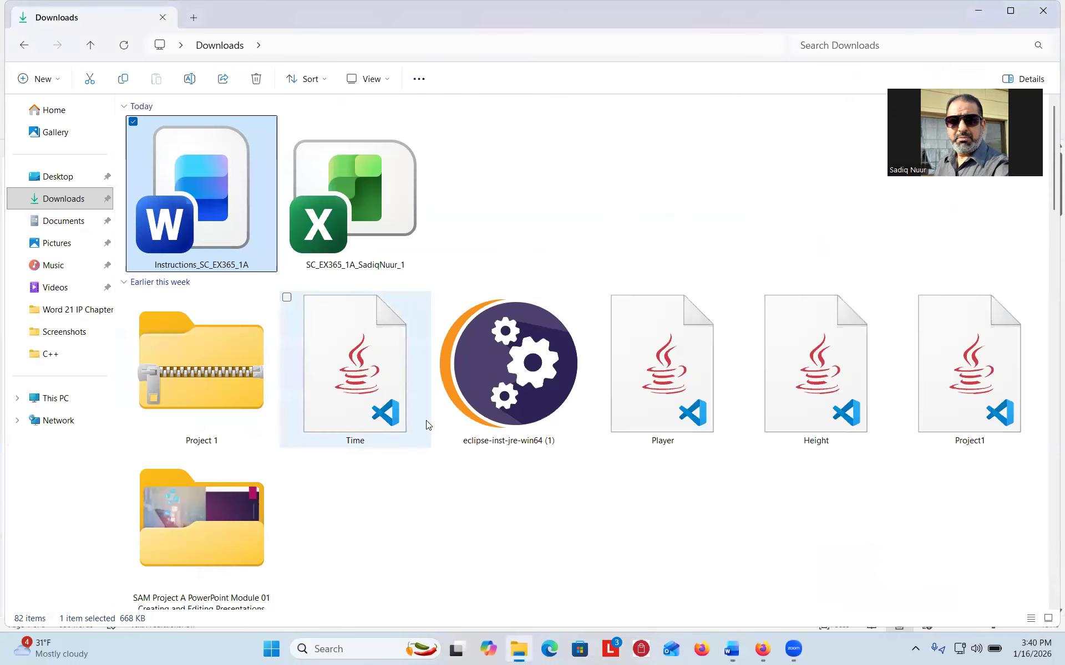
pyautogui.click(360, 211)
pyautogui.doubleClick(360, 211)
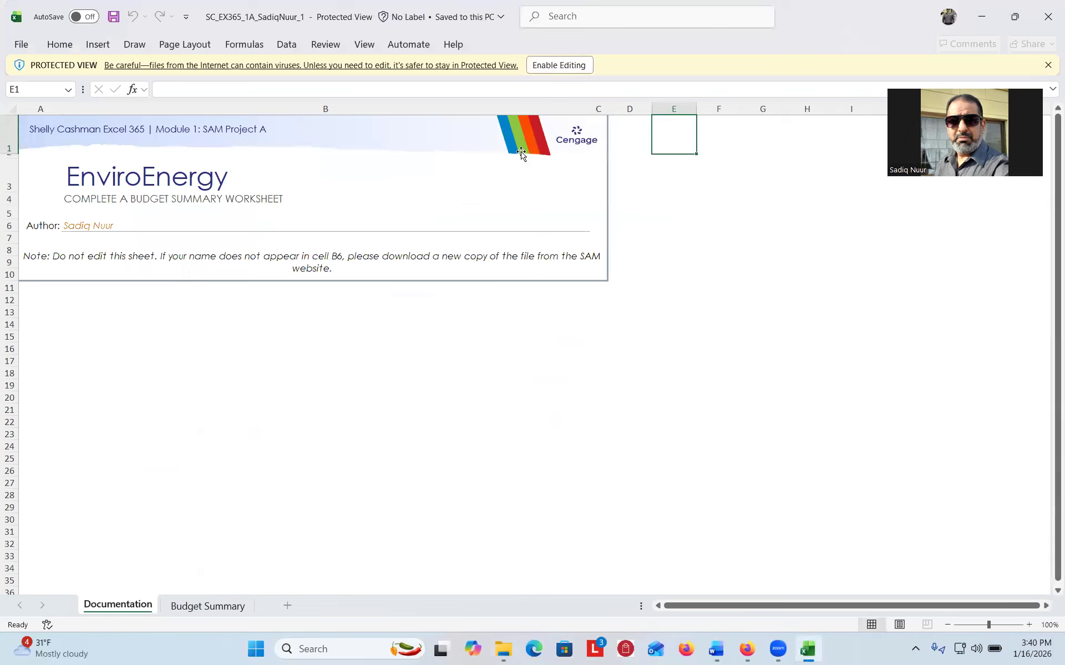
pyautogui.click(563, 65)
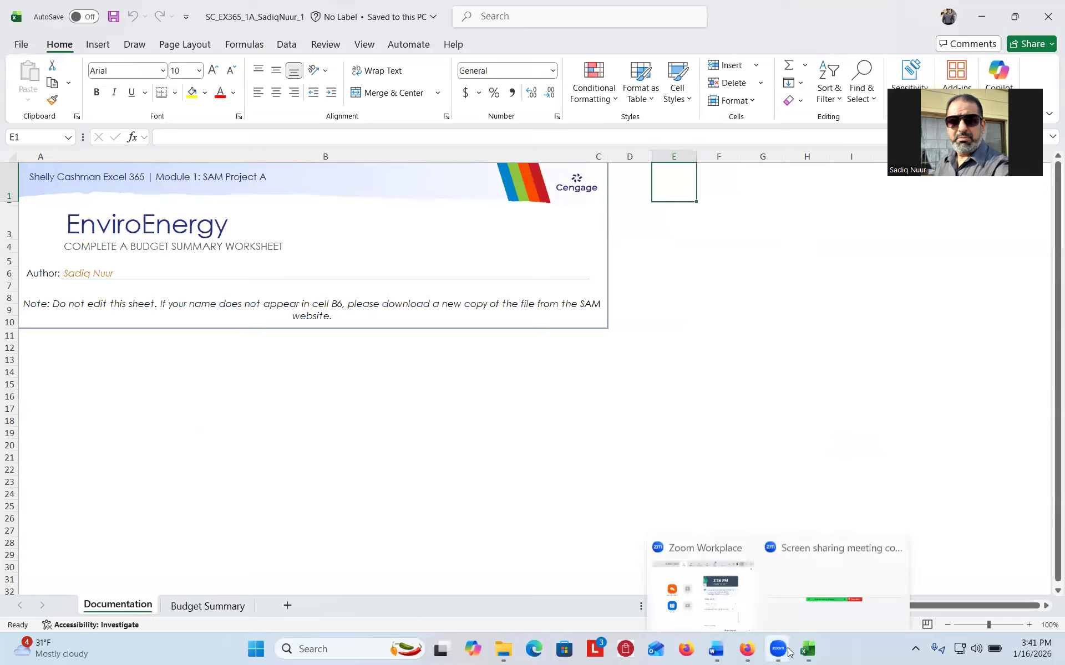
# - Move the Word shortcut beside the Excel one on the taskbar and switch to the instructions document
pyautogui.moveTo(808, 648)
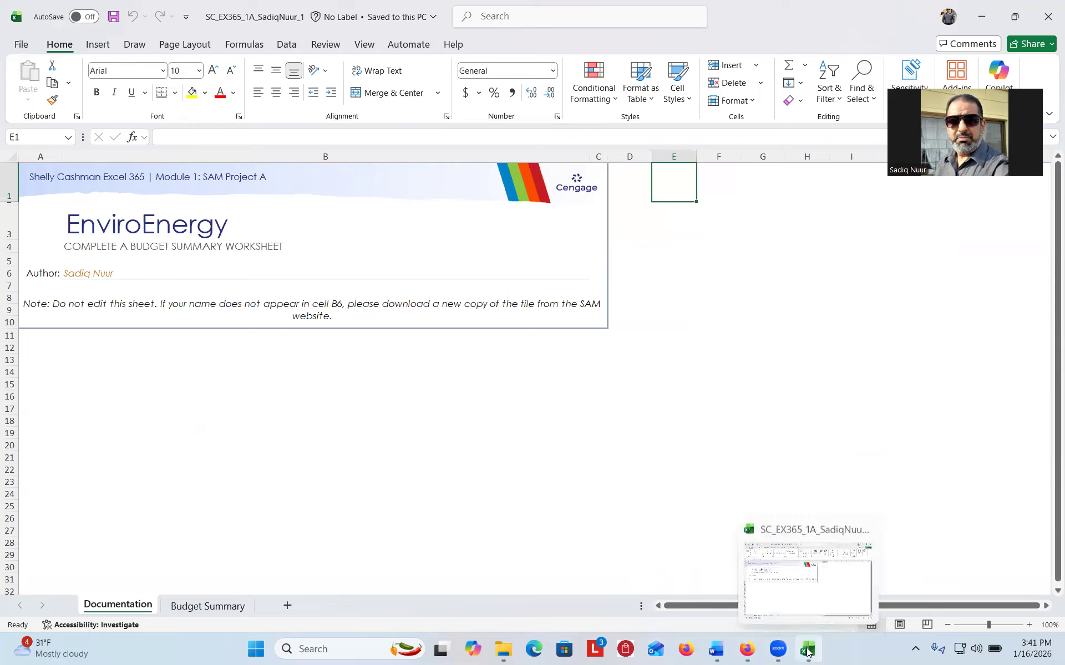
pyautogui.moveTo(716, 650)
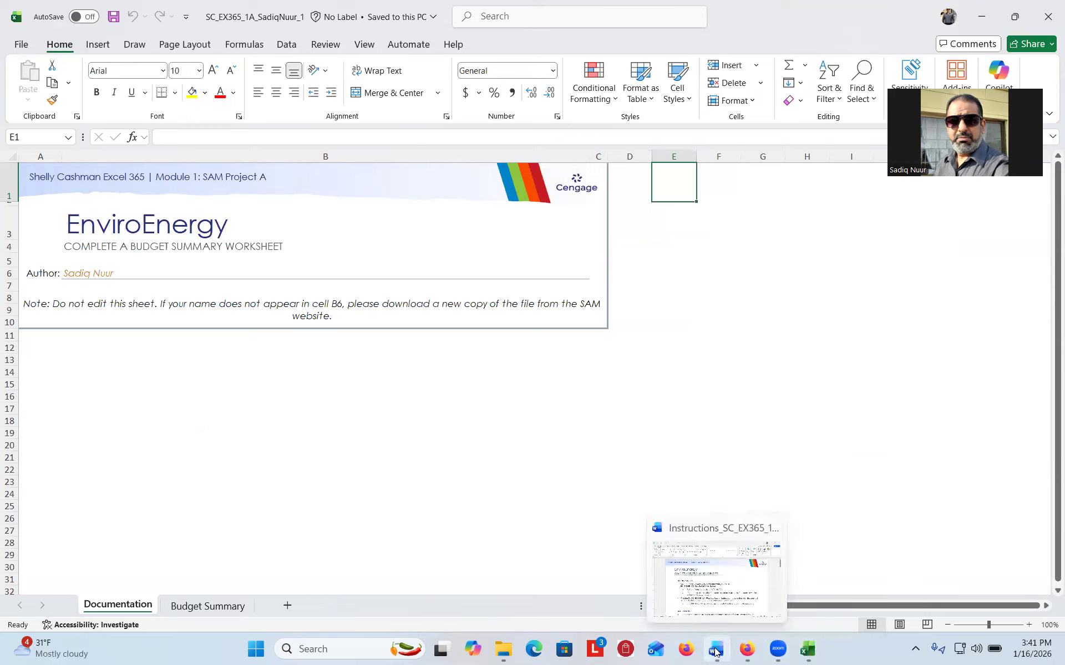
pyautogui.moveTo(716, 649); pyautogui.dragTo(779, 655)
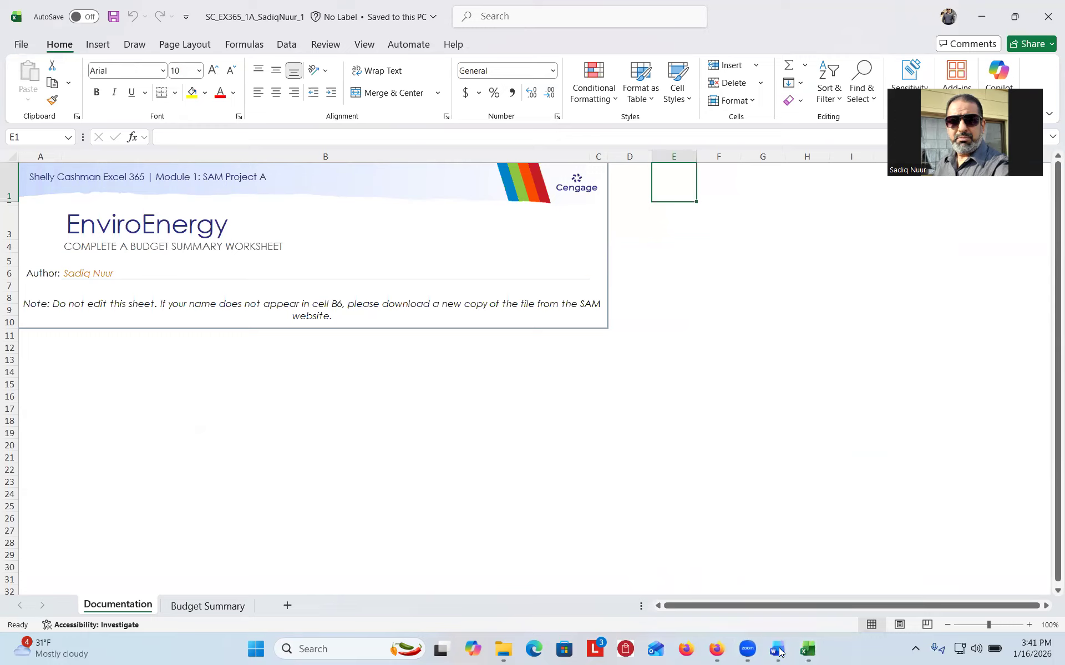
pyautogui.click(778, 650)
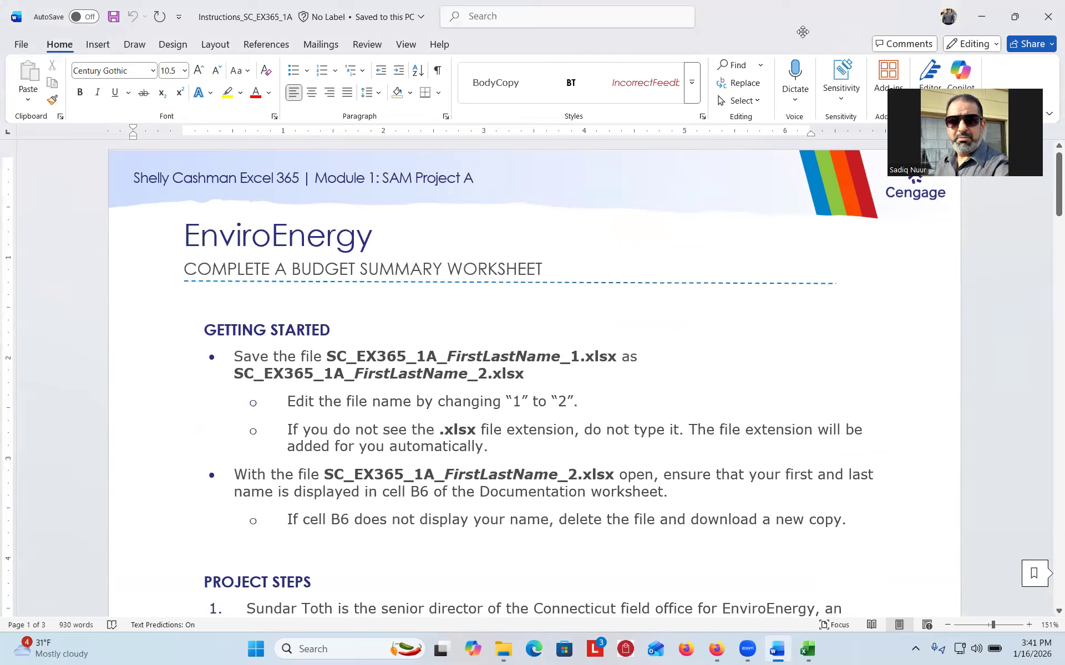
# - Mark the "1" and "2" in the Getting Started file names, and go on to the Project Steps section
pyautogui.moveTo(576, 342)
pyautogui.mouseDown()
pyautogui.moveTo(575, 364)
pyautogui.moveTo(577, 342)
pyautogui.mouseUp()
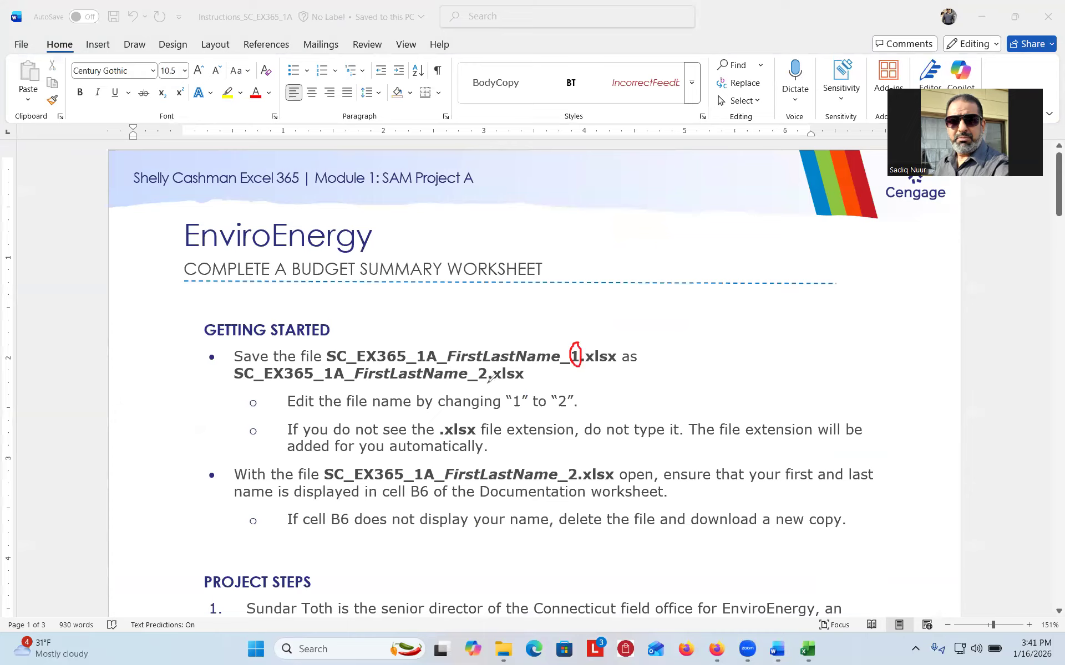
pyautogui.moveTo(491, 373)
pyautogui.mouseDown()
pyautogui.moveTo(474, 375)
pyautogui.moveTo(488, 383)
pyautogui.moveTo(491, 369)
pyautogui.mouseUp()
pyautogui.moveTo(574, 375)
pyautogui.mouseDown()
pyautogui.moveTo(522, 398)
pyautogui.moveTo(500, 382)
pyautogui.moveTo(493, 389)
pyautogui.moveTo(509, 383)
pyautogui.mouseUp()
pyautogui.click(76, 409)
pyautogui.click(1048, 202)
pyautogui.moveTo(1049, 203); pyautogui.dragTo(1050, 256)
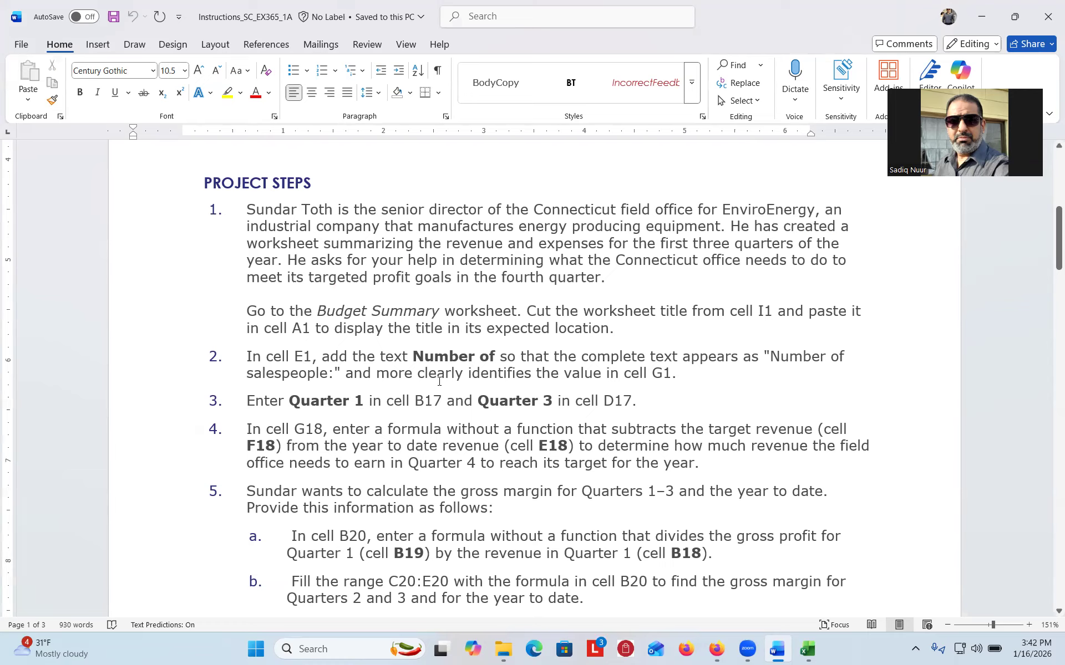
# - Switch to the Excel workbook and annotate the row of tab names with an arrow labelled "Tabs"
pyautogui.click(806, 649)
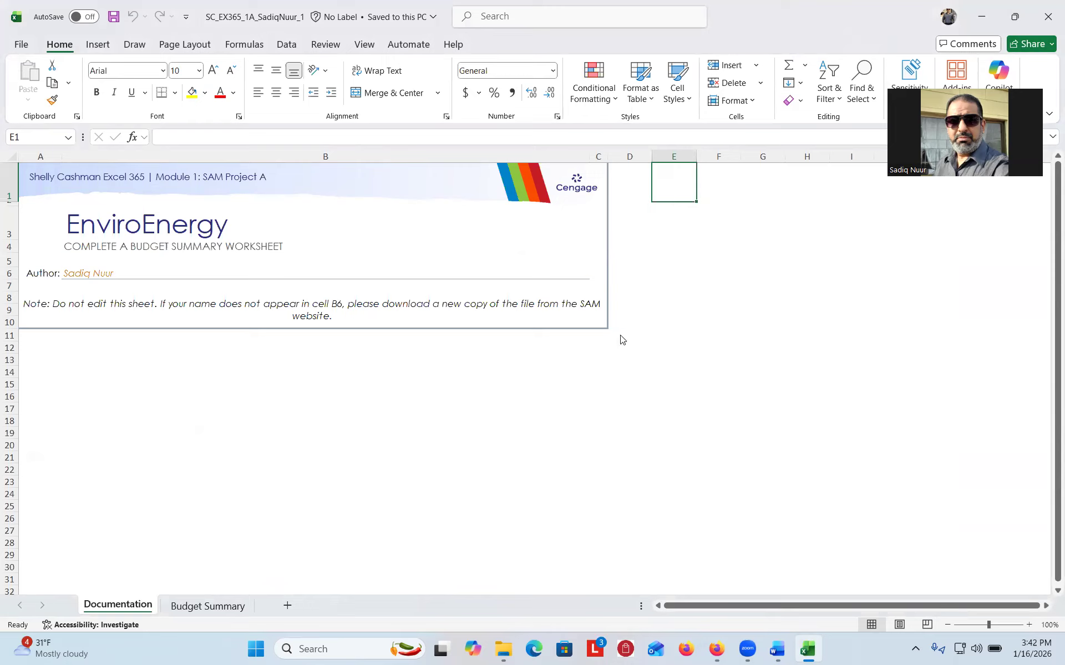
pyautogui.moveTo(641, 366)
pyautogui.mouseDown()
pyautogui.moveTo(404, 142)
pyautogui.moveTo(326, 52)
pyautogui.moveTo(336, 51)
pyautogui.mouseUp()
pyautogui.moveTo(667, 331)
pyautogui.mouseDown()
pyautogui.moveTo(693, 361)
pyautogui.moveTo(676, 321)
pyautogui.moveTo(700, 335)
pyautogui.moveTo(733, 326)
pyautogui.mouseUp()
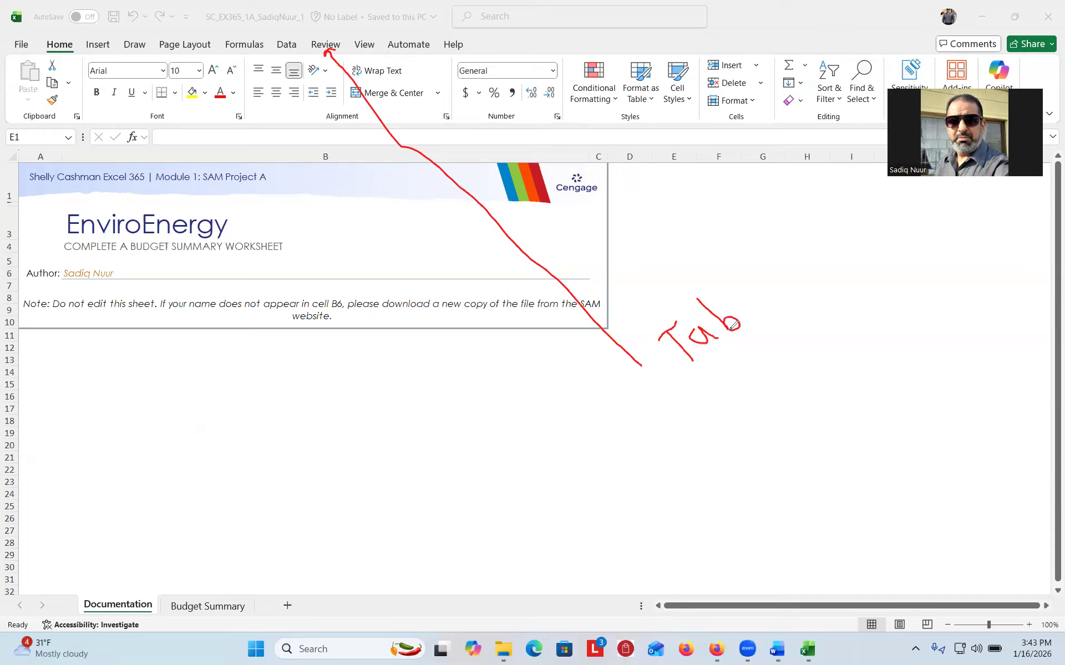
pyautogui.moveTo(770, 288); pyautogui.dragTo(747, 314)
# - Draw a double-headed arrow along the ribbon and connect it with a line to the handwritten label "Ribbons"
pyautogui.moveTo(82, 67)
pyautogui.mouseDown()
pyautogui.moveTo(65, 86)
pyautogui.moveTo(246, 110)
pyautogui.moveTo(566, 110)
pyautogui.mouseUp()
pyautogui.moveTo(723, 114); pyautogui.dragTo(746, 116)
pyautogui.moveTo(747, 116); pyautogui.dragTo(713, 98)
pyautogui.moveTo(714, 99)
pyautogui.mouseDown()
pyautogui.moveTo(747, 116)
pyautogui.moveTo(735, 123)
pyautogui.mouseUp()
pyautogui.moveTo(275, 109); pyautogui.dragTo(344, 297)
pyautogui.moveTo(329, 388)
pyautogui.mouseDown()
pyautogui.moveTo(374, 420)
pyautogui.moveTo(388, 392)
pyautogui.moveTo(394, 415)
pyautogui.mouseUp()
pyautogui.click(380, 381)
pyautogui.moveTo(389, 352)
pyautogui.mouseDown()
pyautogui.moveTo(419, 387)
pyautogui.moveTo(407, 410)
pyautogui.mouseUp()
pyautogui.moveTo(419, 333)
pyautogui.mouseDown()
pyautogui.moveTo(433, 370)
pyautogui.moveTo(471, 357)
pyautogui.moveTo(496, 363)
pyautogui.moveTo(509, 341)
pyautogui.moveTo(500, 353)
pyautogui.mouseUp()
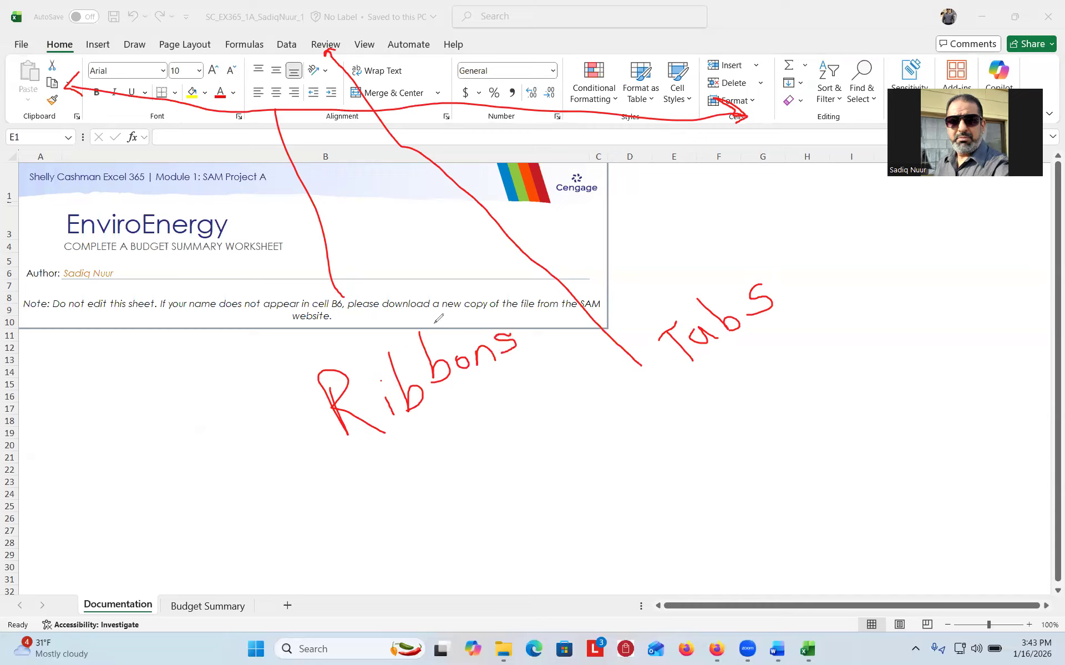
# - Circle the Alignment, Font, Styles and Number group names, and mark the currency format, Conditional Formatting and Format as Table commands
pyautogui.moveTo(444, 317)
pyautogui.mouseDown()
pyautogui.moveTo(380, 119)
pyautogui.moveTo(344, 119)
pyautogui.moveTo(339, 100)
pyautogui.moveTo(368, 120)
pyautogui.mouseUp()
pyautogui.moveTo(185, 106)
pyautogui.mouseDown()
pyautogui.moveTo(146, 125)
pyautogui.moveTo(183, 111)
pyautogui.mouseUp()
pyautogui.moveTo(657, 111)
pyautogui.mouseDown()
pyautogui.moveTo(638, 101)
pyautogui.moveTo(619, 128)
pyautogui.moveTo(654, 111)
pyautogui.mouseUp()
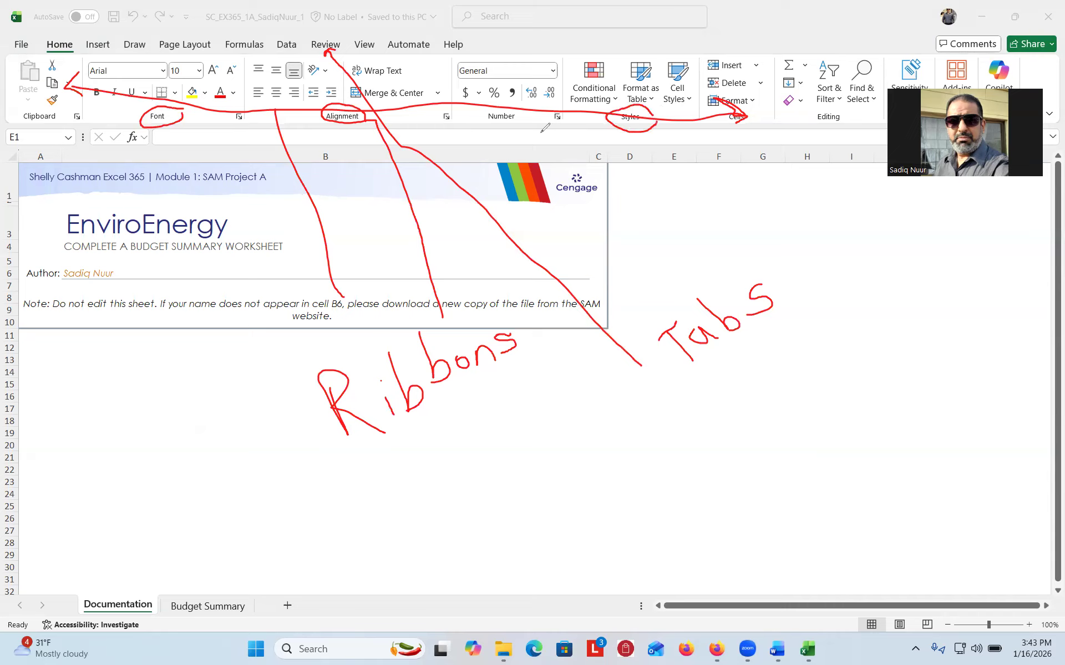
pyautogui.moveTo(505, 104)
pyautogui.mouseDown()
pyautogui.moveTo(508, 131)
pyautogui.moveTo(524, 104)
pyautogui.mouseUp()
pyautogui.moveTo(464, 88); pyautogui.dragTo(467, 103)
pyautogui.moveTo(599, 74)
pyautogui.mouseDown()
pyautogui.moveTo(632, 54)
pyautogui.moveTo(685, 49)
pyautogui.mouseUp()
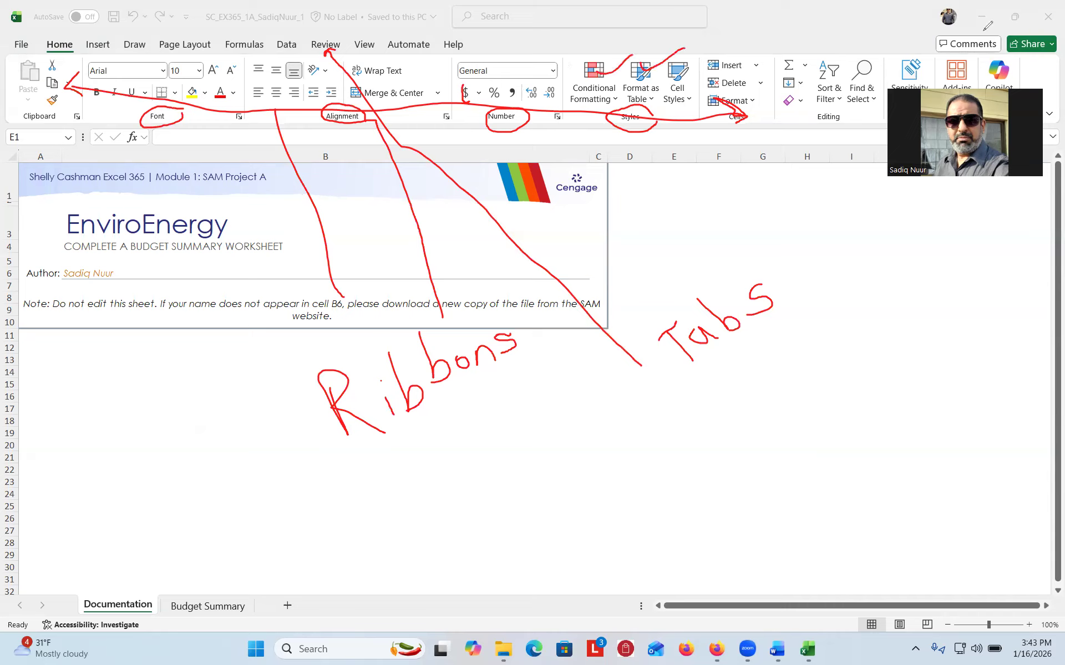
# - Annotate the formula bar with an arrow and the handwritten label "Formula Bar"
pyautogui.moveTo(157, 413)
pyautogui.mouseDown()
pyautogui.moveTo(191, 136)
pyautogui.moveTo(202, 142)
pyautogui.mouseUp()
pyautogui.moveTo(178, 413)
pyautogui.mouseDown()
pyautogui.moveTo(166, 444)
pyautogui.moveTo(175, 459)
pyautogui.moveTo(206, 425)
pyautogui.moveTo(214, 437)
pyautogui.moveTo(268, 363)
pyautogui.moveTo(260, 378)
pyautogui.moveTo(271, 376)
pyautogui.mouseUp()
pyautogui.moveTo(230, 478)
pyautogui.mouseDown()
pyautogui.moveTo(226, 447)
pyautogui.moveTo(246, 465)
pyautogui.moveTo(227, 486)
pyautogui.mouseUp()
pyautogui.moveTo(259, 426)
pyautogui.mouseDown()
pyautogui.moveTo(247, 438)
pyautogui.moveTo(265, 442)
pyautogui.moveTo(280, 415)
pyautogui.moveTo(272, 429)
pyautogui.mouseUp()
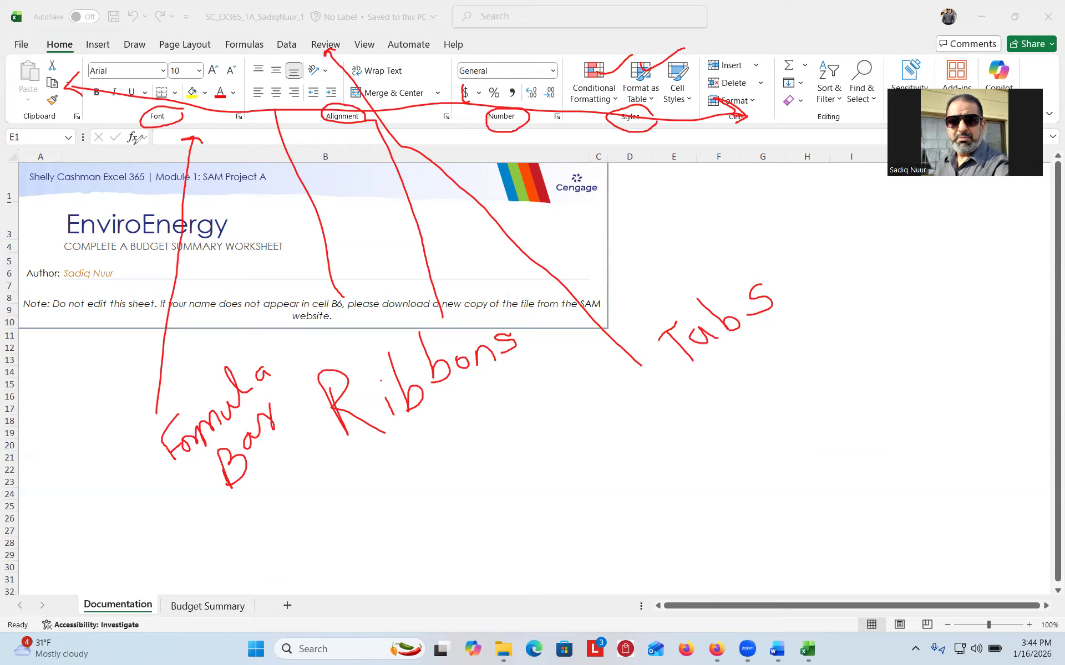
# - Underline the formula bar's entry icons and annotate the Name Box with an arrow labelled "Name Box"
pyautogui.moveTo(139, 145); pyautogui.dragTo(101, 143)
pyautogui.moveTo(91, 268)
pyautogui.mouseDown()
pyautogui.moveTo(54, 133)
pyautogui.moveTo(61, 142)
pyautogui.mouseUp()
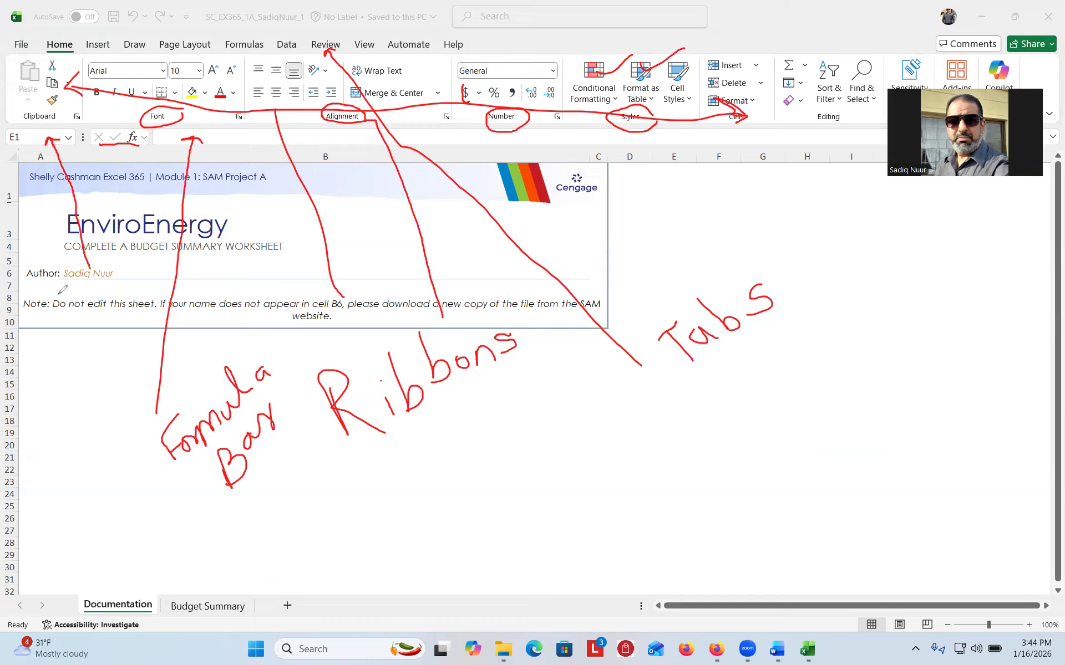
pyautogui.moveTo(56, 302)
pyautogui.mouseDown()
pyautogui.moveTo(73, 297)
pyautogui.moveTo(89, 312)
pyautogui.moveTo(98, 292)
pyautogui.moveTo(153, 256)
pyautogui.mouseUp()
pyautogui.moveTo(129, 318)
pyautogui.mouseDown()
pyautogui.moveTo(138, 291)
pyautogui.moveTo(136, 323)
pyautogui.moveTo(147, 293)
pyautogui.moveTo(156, 302)
pyautogui.moveTo(166, 293)
pyautogui.mouseUp()
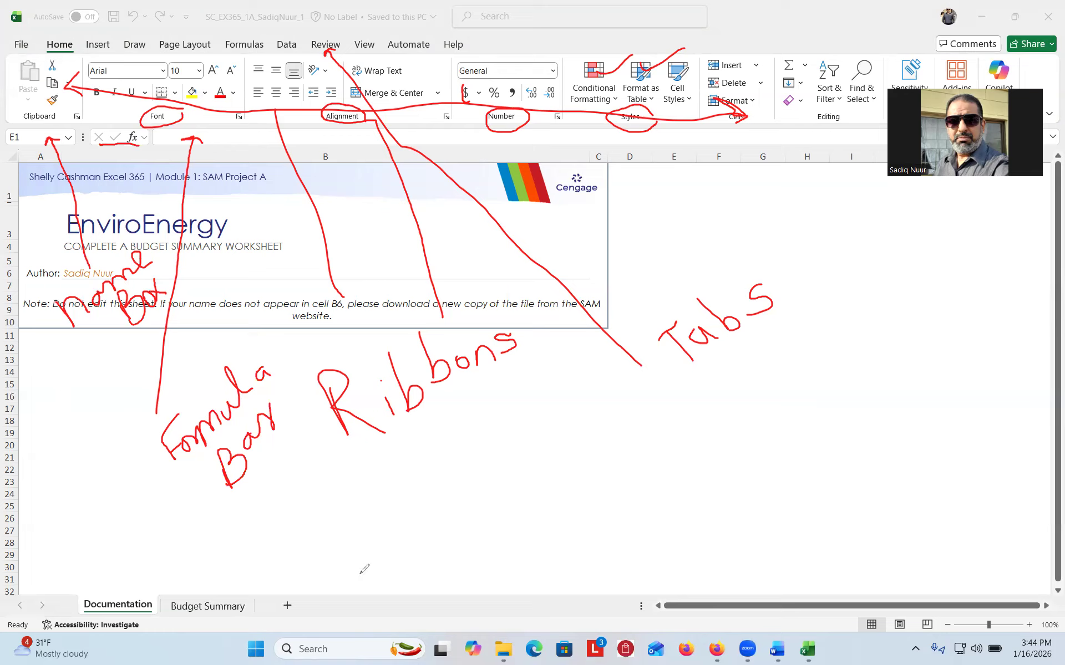
# - Mark the sheet tabs and the new-sheet control with arrows and a circle, and write "WorkBook" with an arrow down to "WorkSheet"
pyautogui.moveTo(409, 545)
pyautogui.mouseDown()
pyautogui.moveTo(228, 596)
pyautogui.moveTo(241, 602)
pyautogui.moveTo(237, 586)
pyautogui.mouseUp()
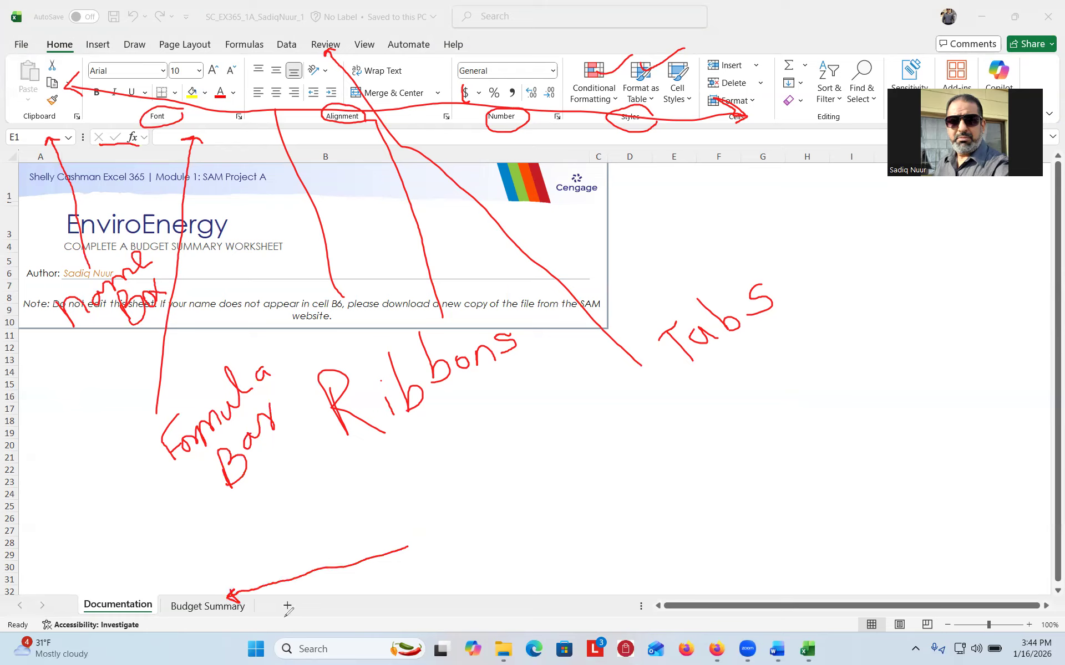
pyautogui.moveTo(286, 589)
pyautogui.mouseDown()
pyautogui.moveTo(269, 605)
pyautogui.moveTo(294, 621)
pyautogui.moveTo(302, 589)
pyautogui.moveTo(289, 589)
pyautogui.moveTo(453, 575)
pyautogui.moveTo(436, 588)
pyautogui.mouseUp()
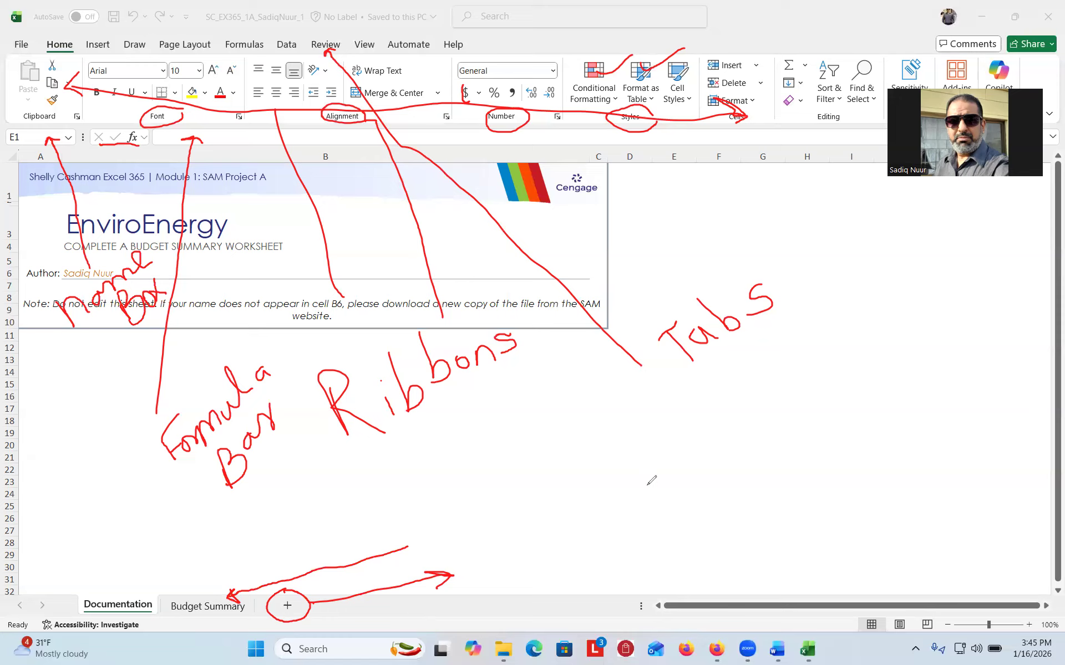
pyautogui.moveTo(641, 457)
pyautogui.mouseDown()
pyautogui.moveTo(673, 463)
pyautogui.moveTo(695, 435)
pyautogui.moveTo(751, 406)
pyautogui.moveTo(773, 429)
pyautogui.moveTo(786, 393)
pyautogui.moveTo(779, 413)
pyautogui.mouseUp()
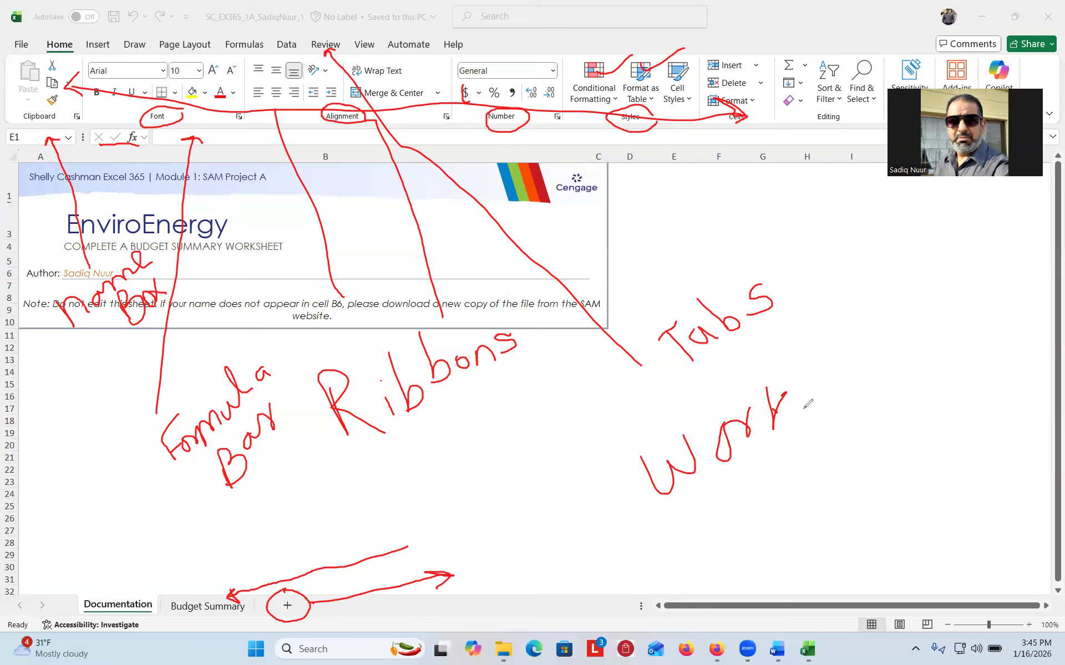
pyautogui.moveTo(809, 368); pyautogui.dragTo(812, 411)
pyautogui.moveTo(804, 367)
pyautogui.mouseDown()
pyautogui.moveTo(817, 360)
pyautogui.moveTo(829, 402)
pyautogui.moveTo(814, 410)
pyautogui.mouseUp()
pyautogui.moveTo(852, 347)
pyautogui.mouseDown()
pyautogui.moveTo(849, 360)
pyautogui.moveTo(901, 332)
pyautogui.moveTo(898, 301)
pyautogui.moveTo(895, 360)
pyautogui.mouseUp()
pyautogui.moveTo(895, 346)
pyautogui.mouseDown()
pyautogui.moveTo(909, 329)
pyautogui.moveTo(920, 352)
pyautogui.mouseUp()
pyautogui.moveTo(833, 424); pyautogui.dragTo(842, 460)
pyautogui.moveTo(852, 438); pyautogui.dragTo(849, 459)
pyautogui.moveTo(817, 514); pyautogui.dragTo(916, 514)
pyautogui.moveTo(946, 466); pyautogui.dragTo(925, 500)
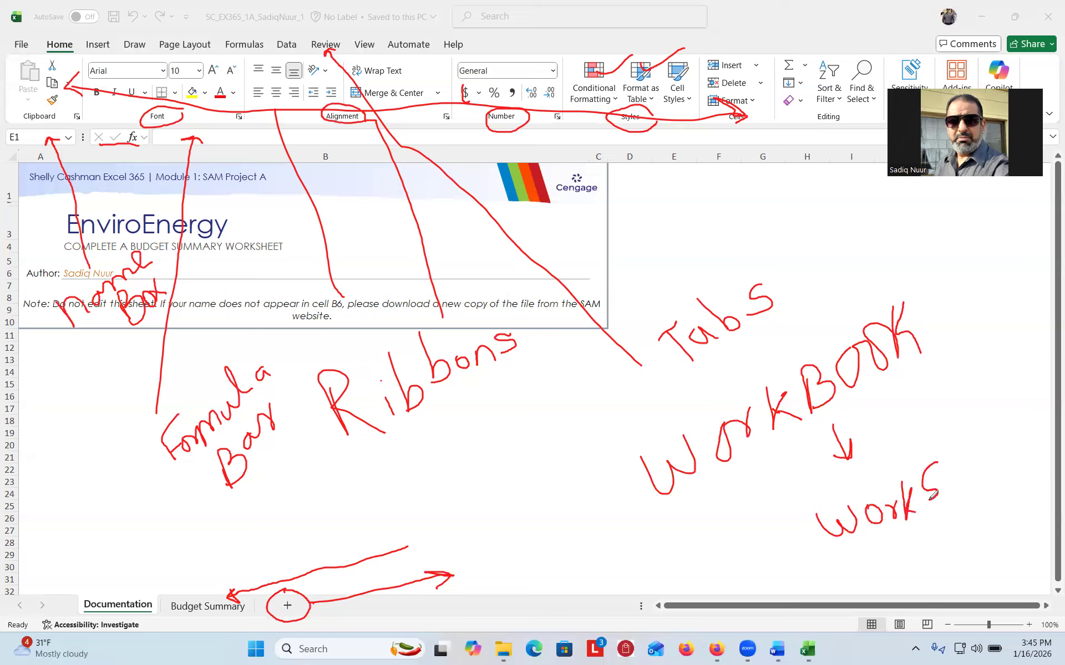
pyautogui.moveTo(948, 454)
pyautogui.mouseDown()
pyautogui.moveTo(946, 487)
pyautogui.moveTo(963, 487)
pyautogui.moveTo(984, 456)
pyautogui.moveTo(996, 478)
pyautogui.moveTo(1018, 413)
pyautogui.moveTo(1023, 446)
pyautogui.moveTo(1034, 440)
pyautogui.moveTo(1020, 434)
pyautogui.mouseUp()
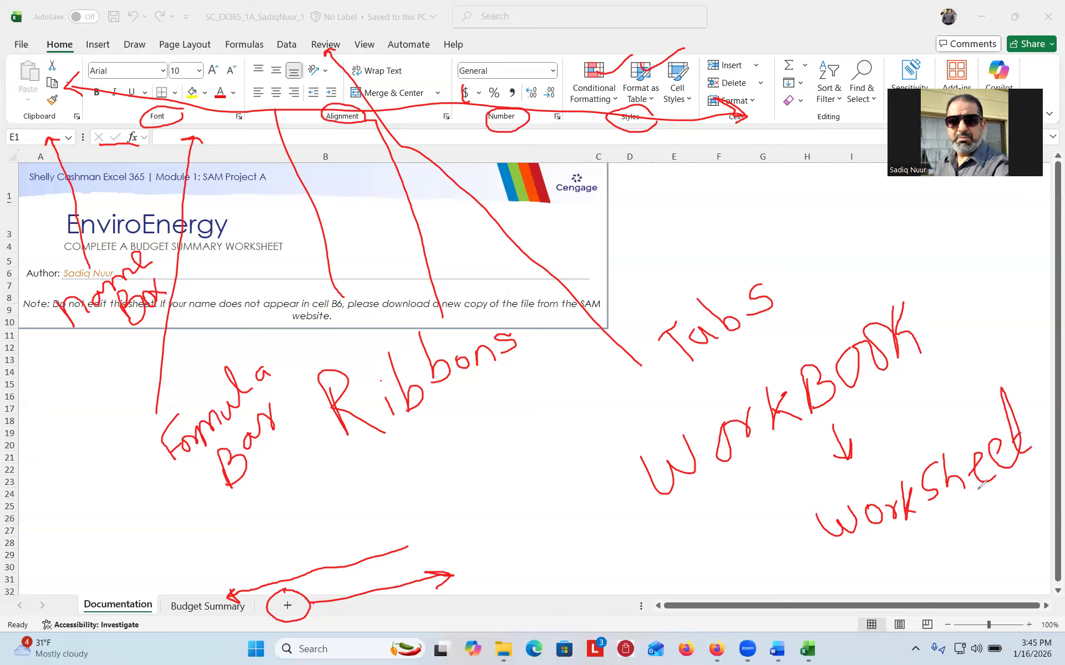
# - Draw two branches beneath the handwritten "WorkSheet" label and write "rows" and "cols" at their ends
pyautogui.moveTo(895, 573)
pyautogui.mouseDown()
pyautogui.moveTo(904, 533)
pyautogui.moveTo(938, 551)
pyautogui.moveTo(1001, 556)
pyautogui.moveTo(997, 564)
pyautogui.mouseUp()
pyautogui.click(953, 554)
pyautogui.moveTo(837, 585)
pyautogui.mouseDown()
pyautogui.moveTo(840, 597)
pyautogui.moveTo(848, 582)
pyautogui.moveTo(886, 588)
pyautogui.moveTo(894, 578)
pyautogui.moveTo(893, 592)
pyautogui.mouseUp()
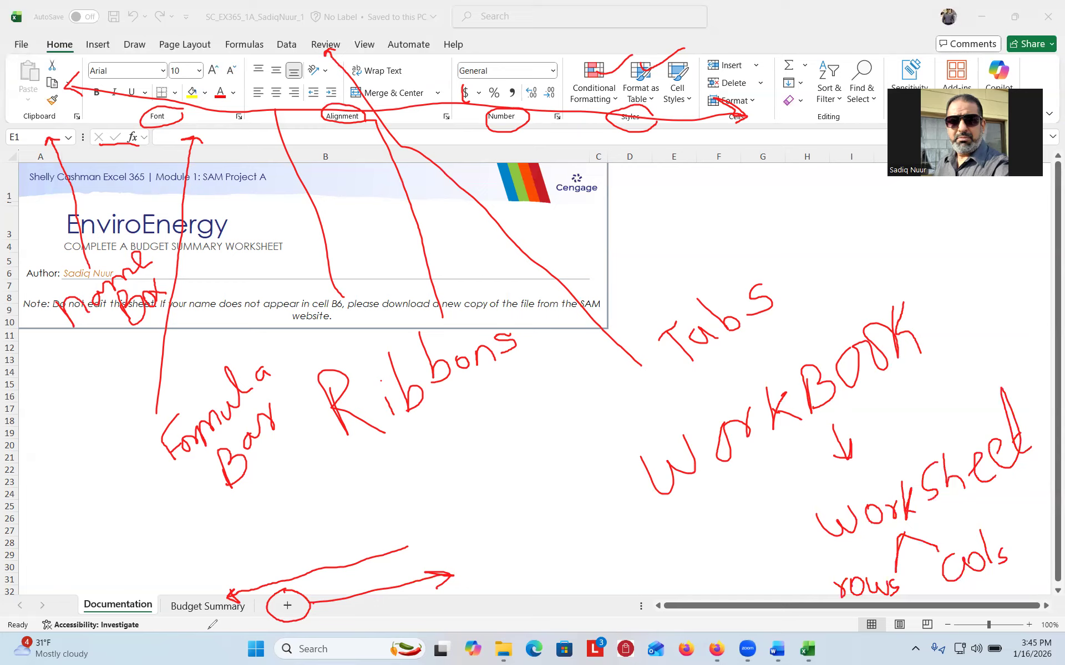
# - Mark the status bar with an arrow to the accessibility checker, a tick at Ready, a circle around the view controls and a zoom mark
pyautogui.moveTo(209, 625)
pyautogui.mouseDown()
pyautogui.moveTo(154, 629)
pyautogui.moveTo(165, 637)
pyautogui.mouseUp()
pyautogui.moveTo(18, 614); pyautogui.dragTo(55, 592)
pyautogui.moveTo(904, 610)
pyautogui.mouseDown()
pyautogui.moveTo(842, 622)
pyautogui.moveTo(901, 642)
pyautogui.moveTo(953, 617)
pyautogui.moveTo(891, 609)
pyautogui.mouseUp()
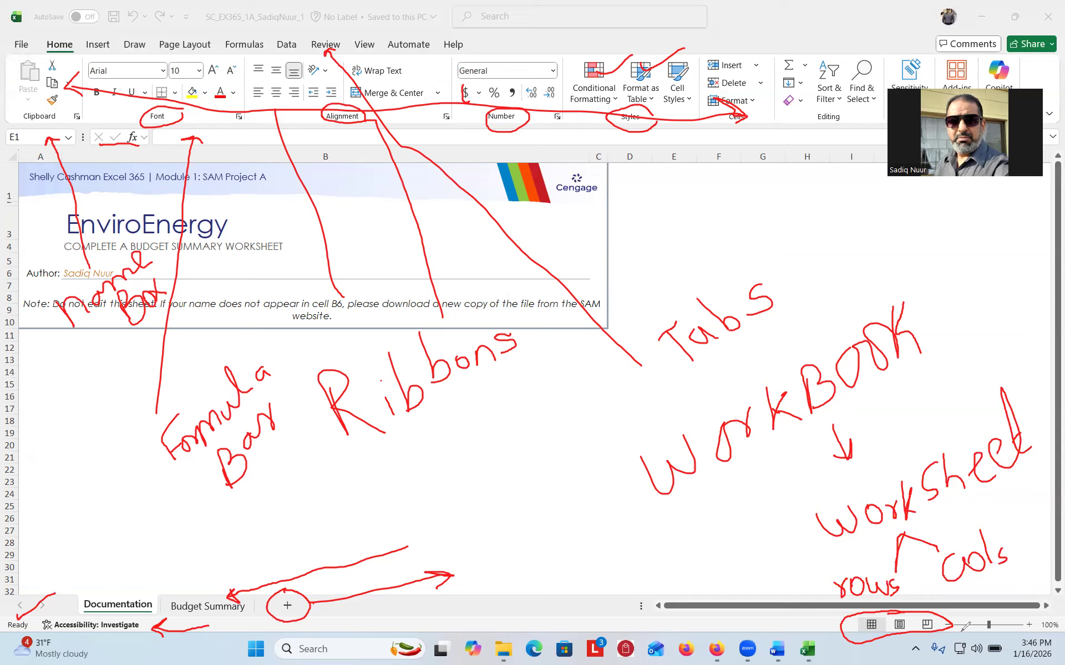
pyautogui.moveTo(999, 608)
pyautogui.mouseDown()
pyautogui.moveTo(971, 606)
pyautogui.moveTo(956, 627)
pyautogui.moveTo(1014, 624)
pyautogui.moveTo(992, 609)
pyautogui.mouseUp()
# - Clear all the handwritten annotations and open the Budget Summary worksheet
pyautogui.click(158, 533)
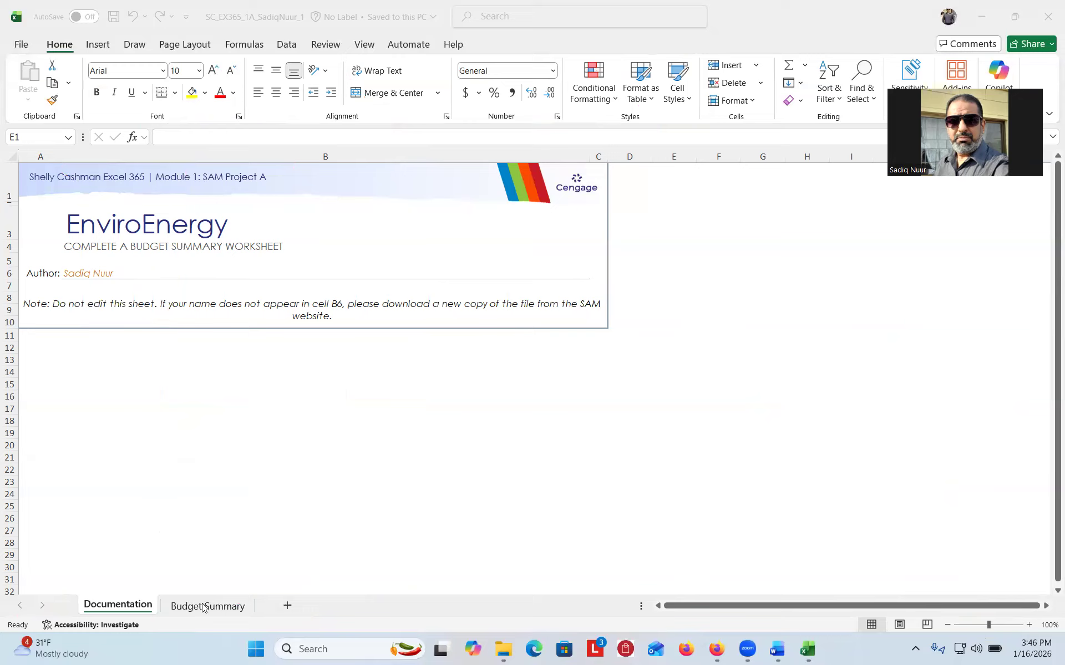
pyautogui.press('ctrl')
pyautogui.press('ctrl')
pyautogui.press('ctrl')
pyautogui.click(204, 609)
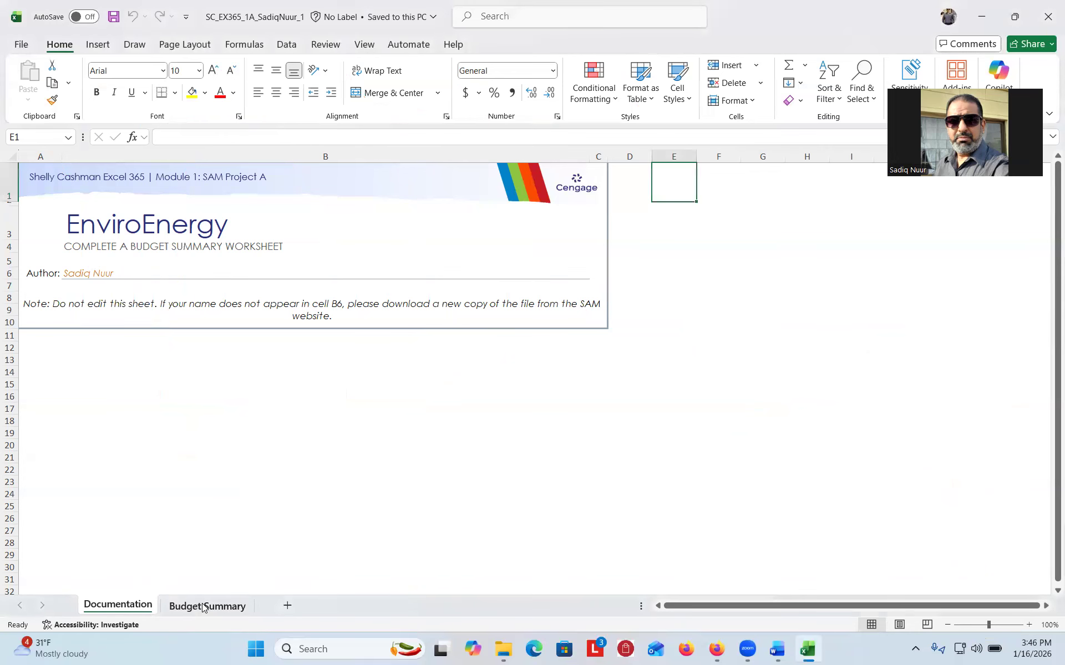
pyautogui.click(205, 607)
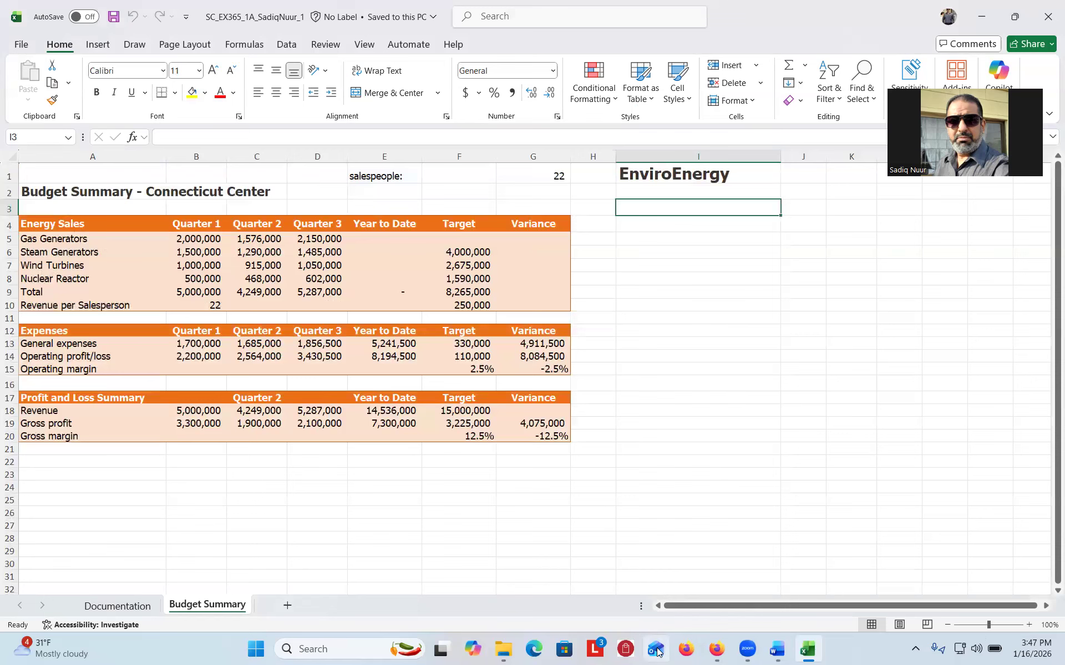
# - Check project step 1 in the Word instructions, and cut the EnviroEnergy title from cell I1 and paste it into cell A1
pyautogui.click(776, 650)
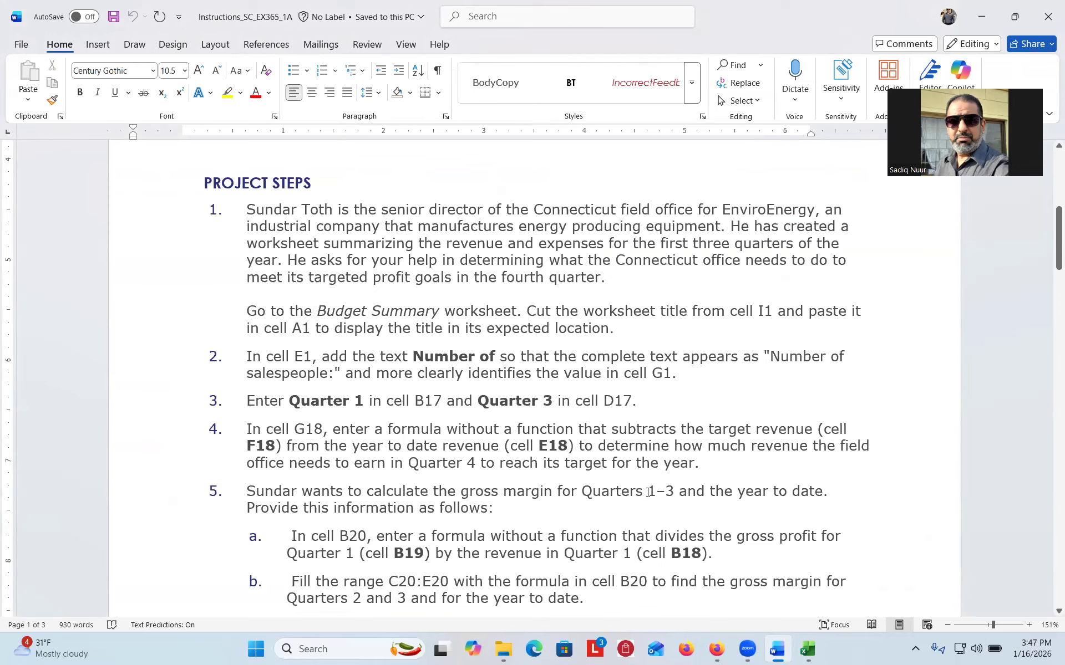
pyautogui.click(808, 649)
pyautogui.click(662, 174)
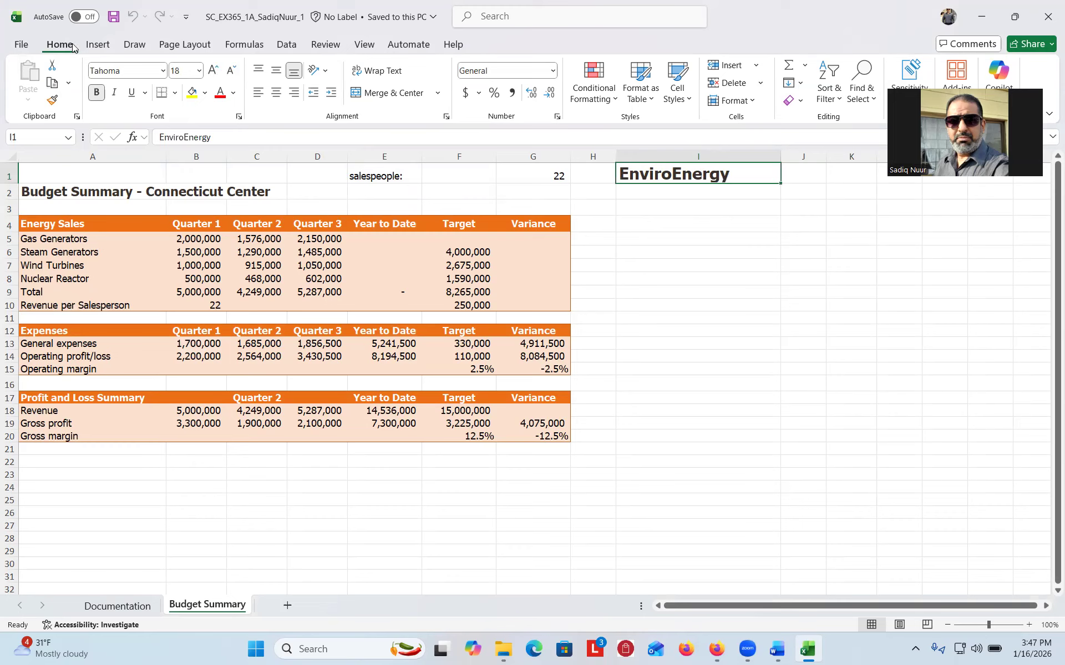
pyautogui.press('ctrl')
pyautogui.press('ctrl')
pyautogui.press('ctrl')
pyautogui.press('ctrl')
pyautogui.press('ctrl')
pyautogui.click(52, 66)
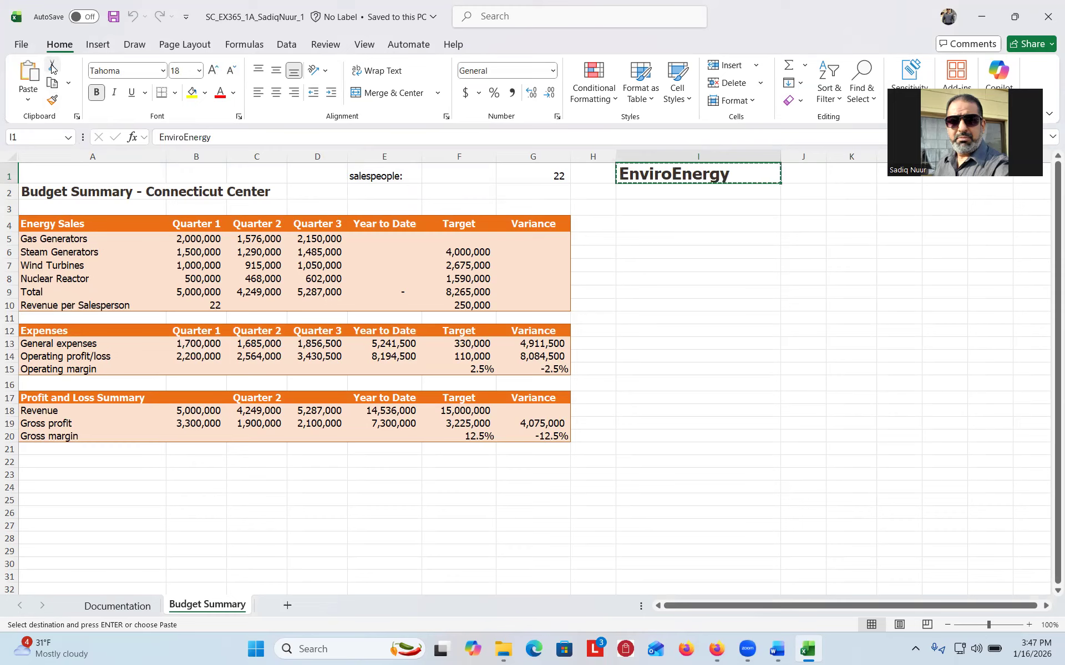
pyautogui.click(63, 178)
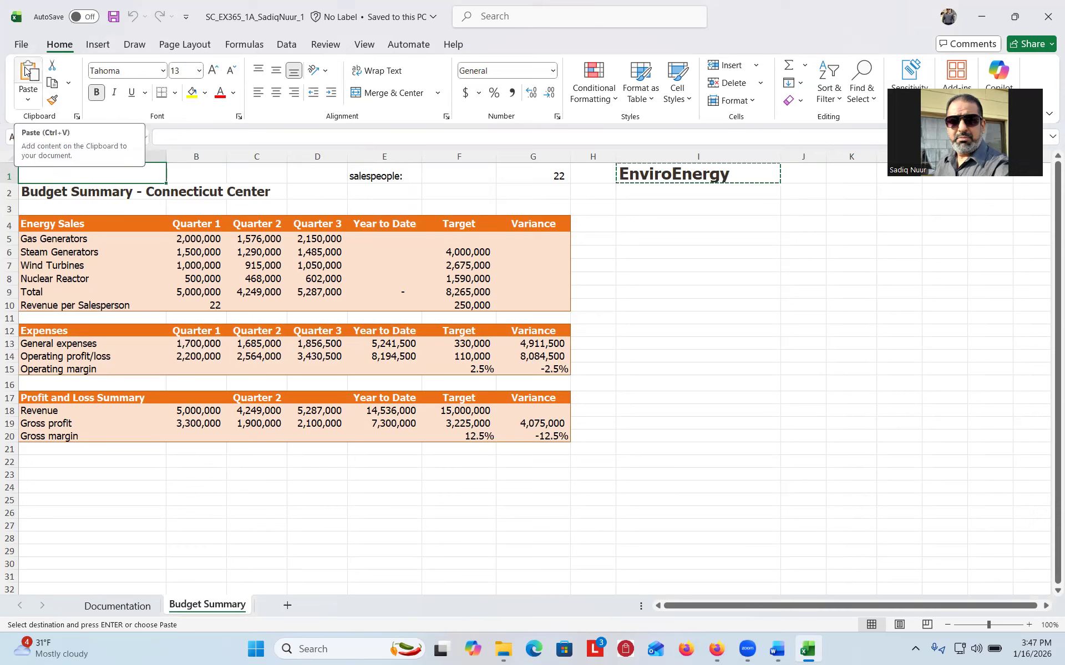
pyautogui.press('ctrl')
pyautogui.press('ctrl')
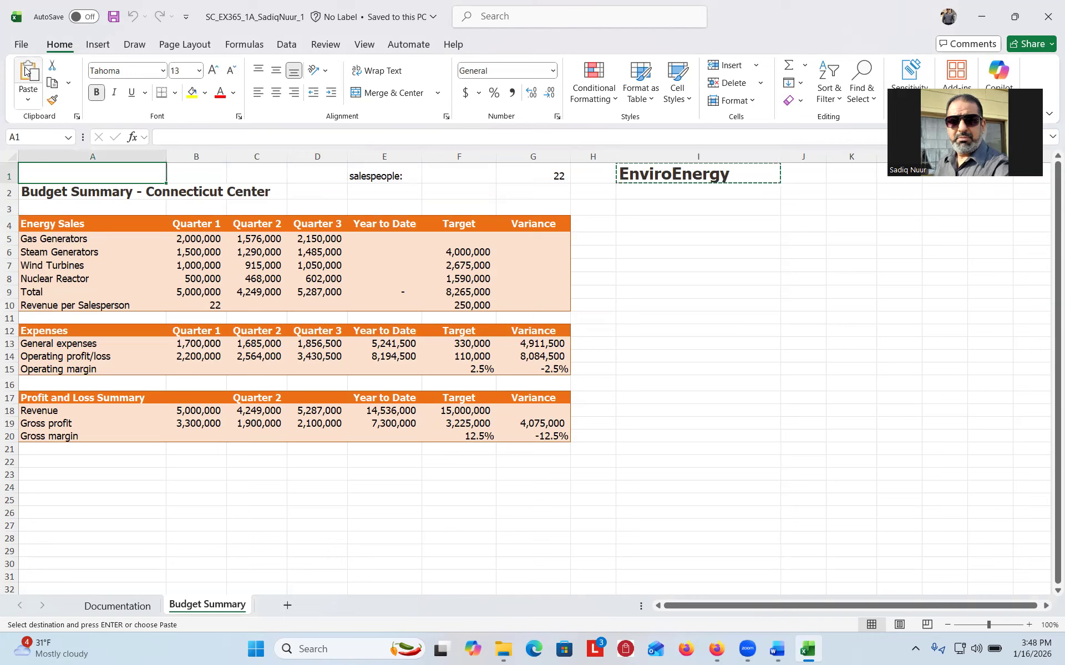
pyautogui.click(25, 71)
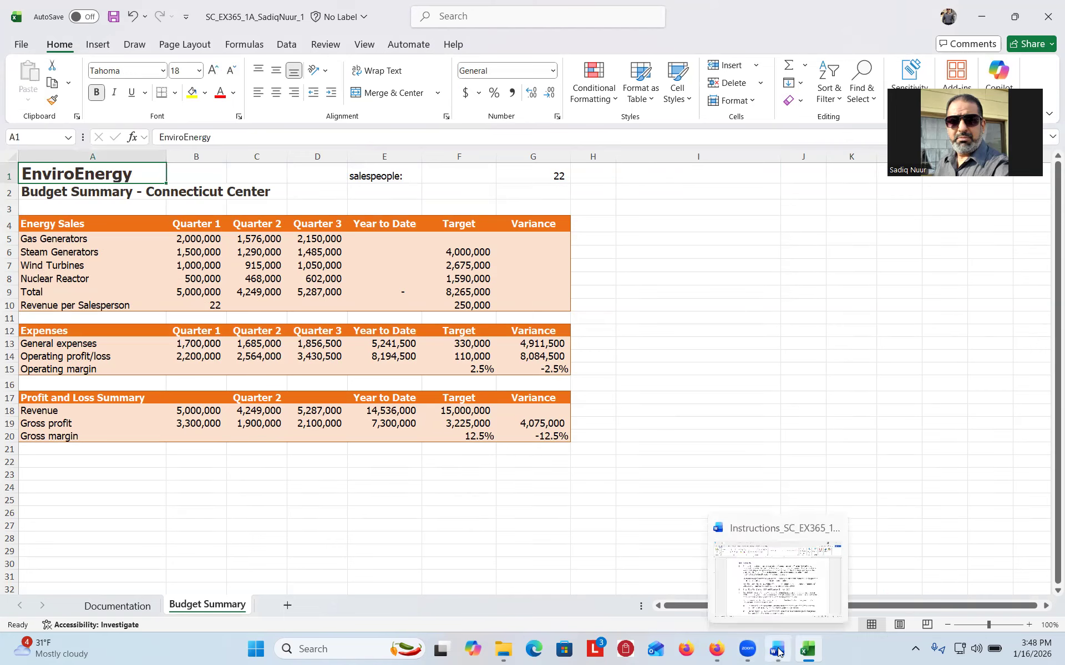
# - Switch to the Word instructions to read project step 2, and return to the Budget Summary worksheet in Excel
pyautogui.click(778, 652)
pyautogui.moveTo(1048, 254); pyautogui.dragTo(1050, 286)
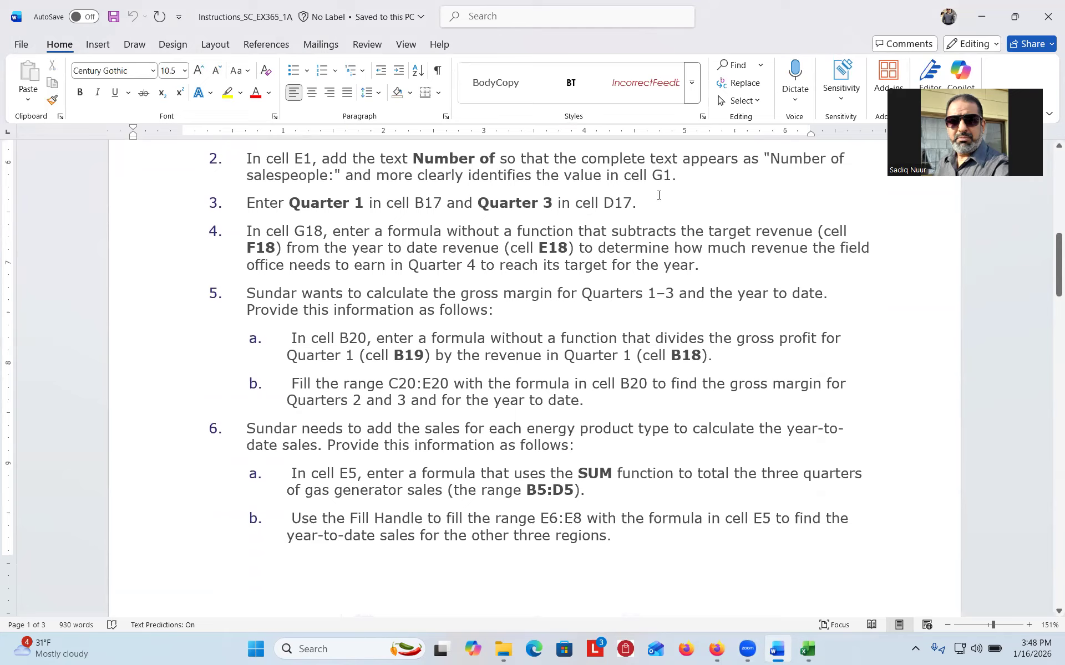
pyautogui.moveTo(802, 650)
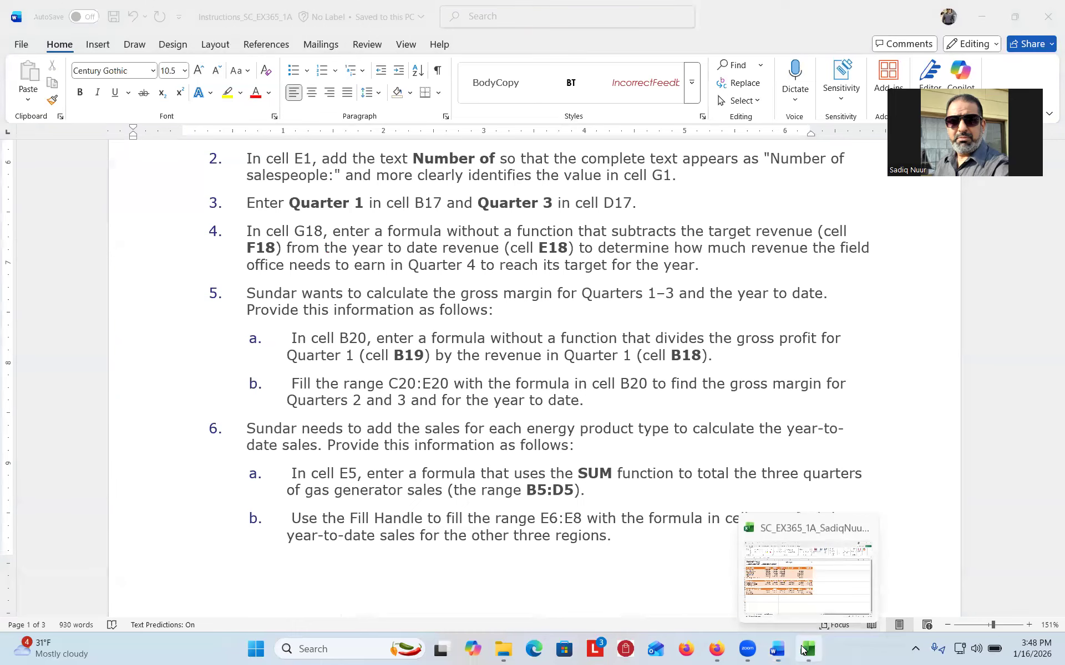
pyautogui.click(814, 610)
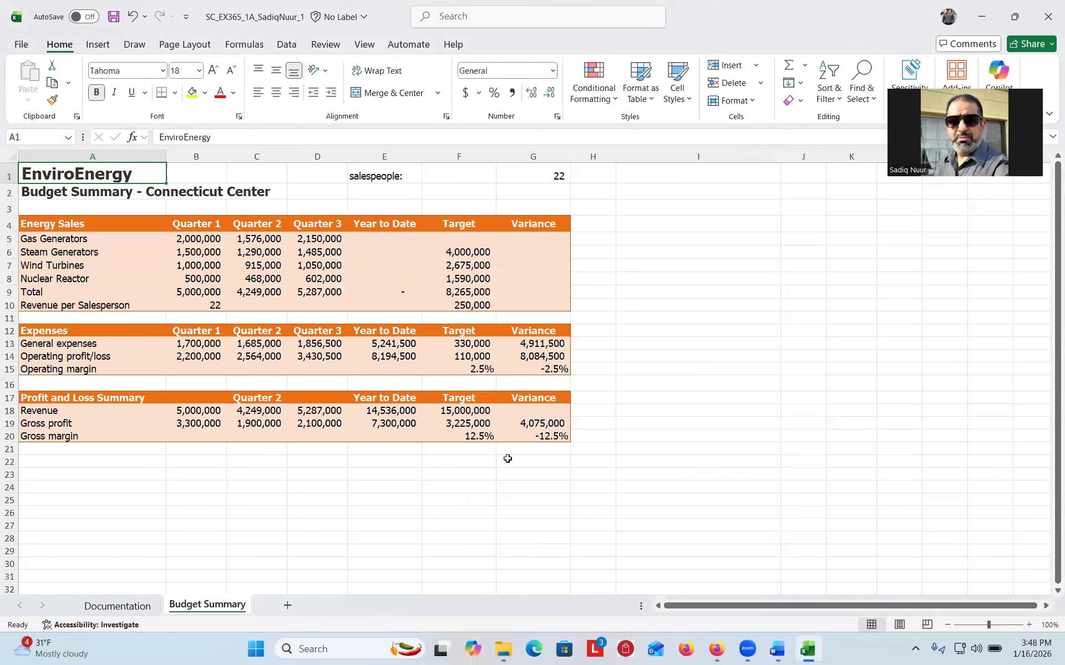
pyautogui.click(392, 178)
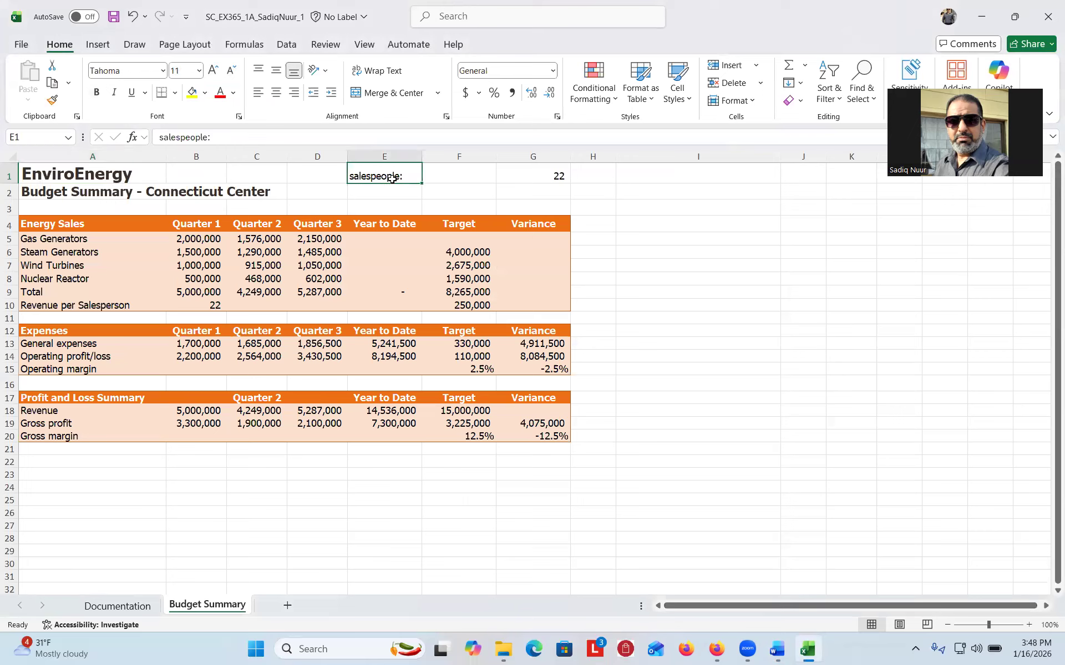
pyautogui.doubleClick(352, 178)
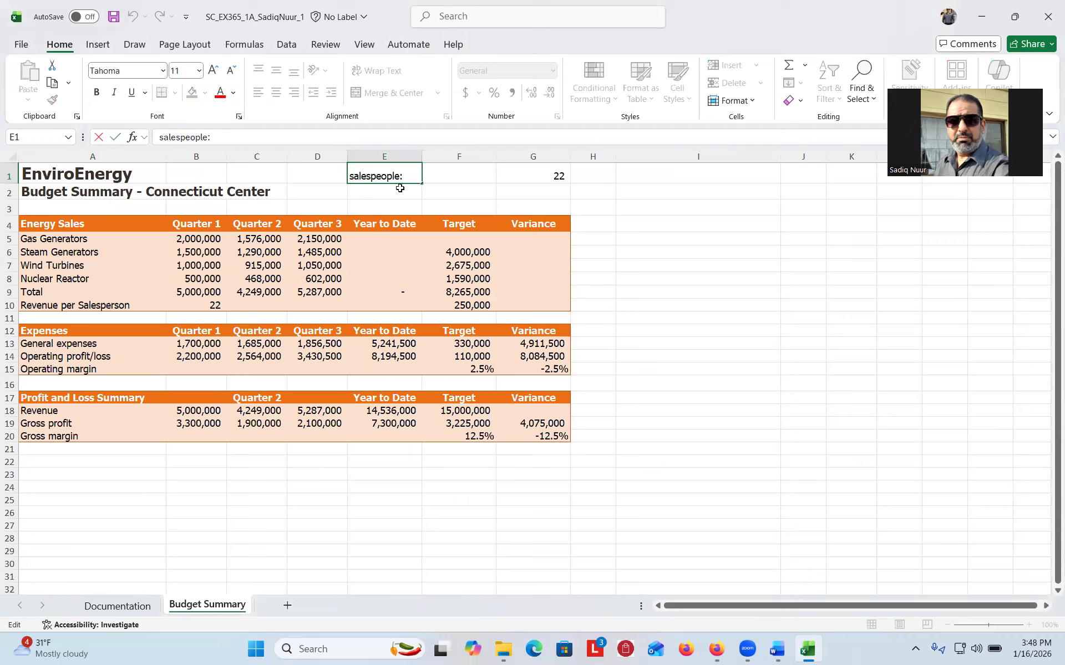
pyautogui.click(491, 193)
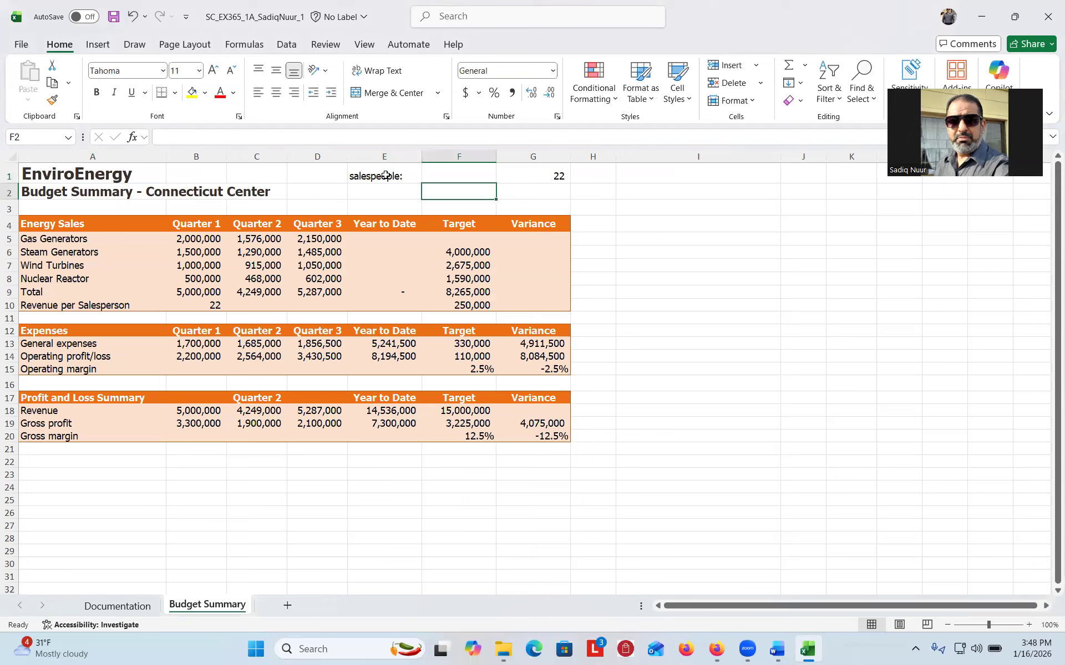
# - Insert "Number of" before the existing text in cell E1 so it reads "Number of salespeople:"
pyautogui.click(386, 176)
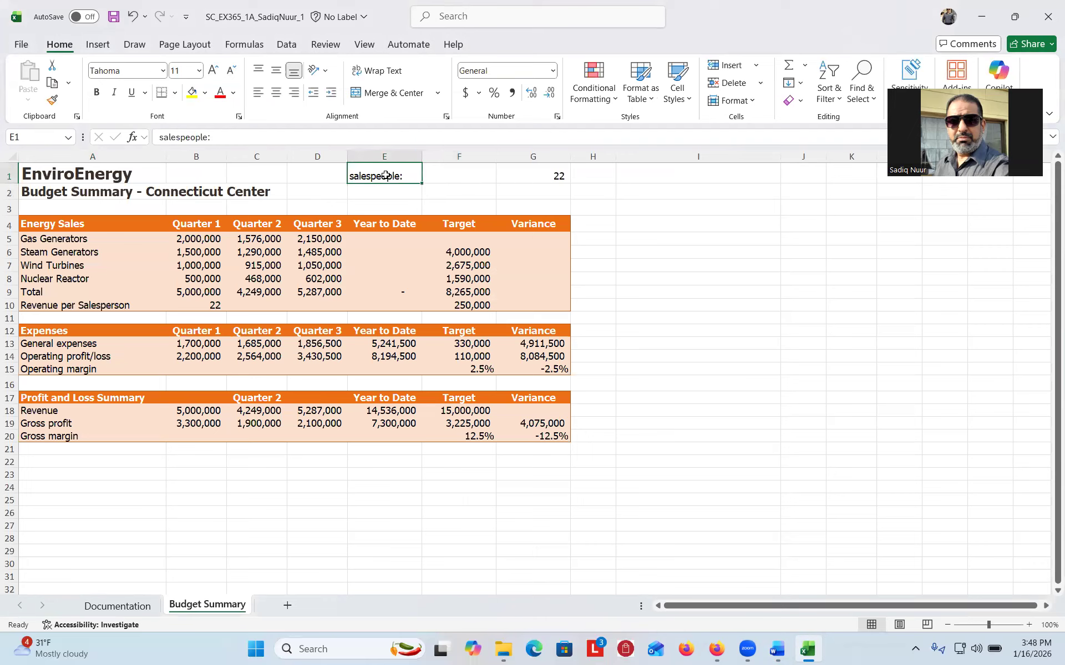
pyautogui.click(159, 138)
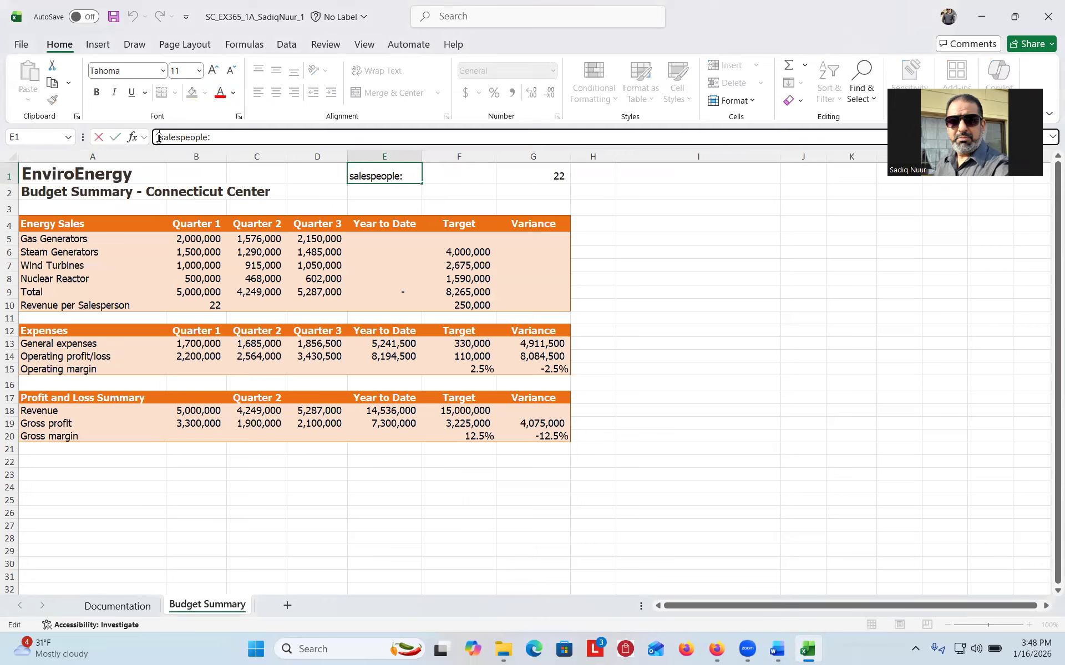
pyautogui.write('Number')
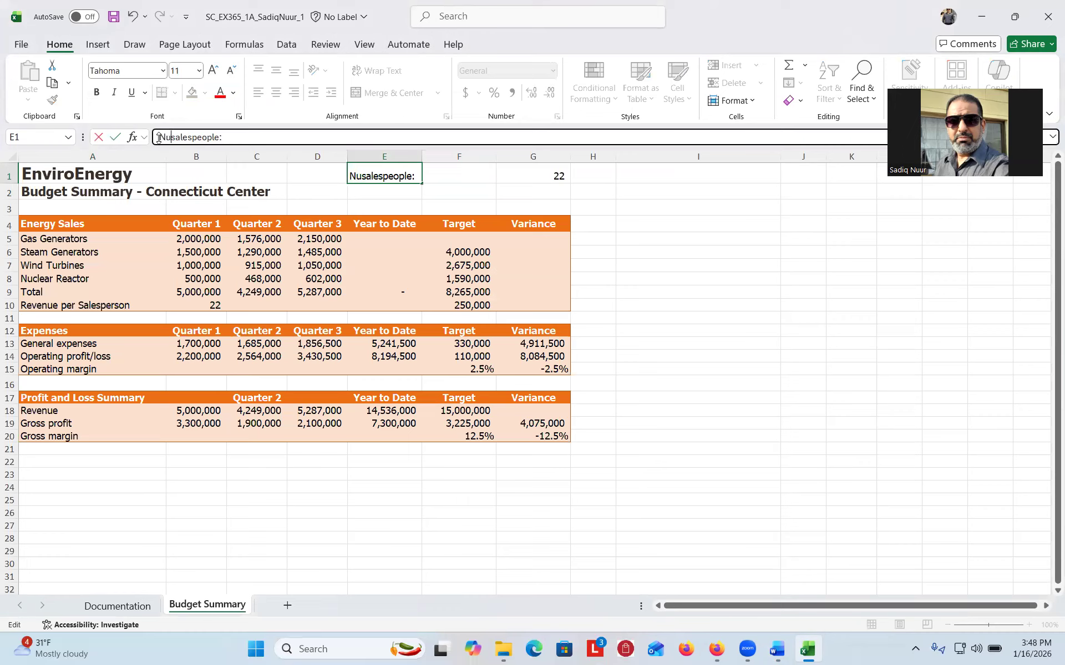
pyautogui.write(' o')
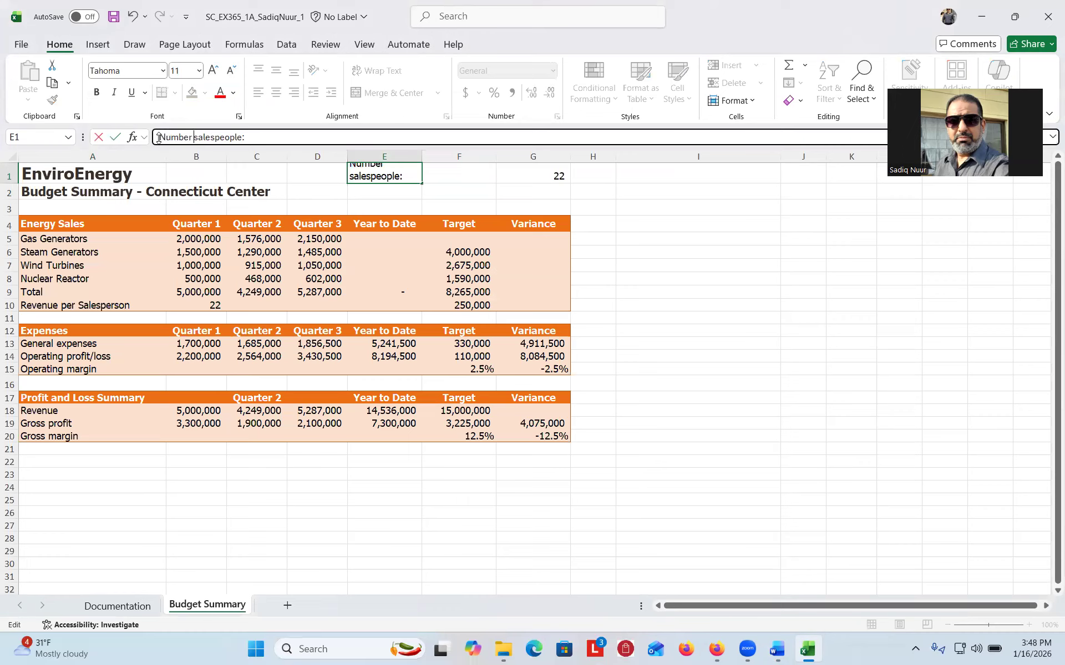
pyautogui.write('f')
pyautogui.press('Return')
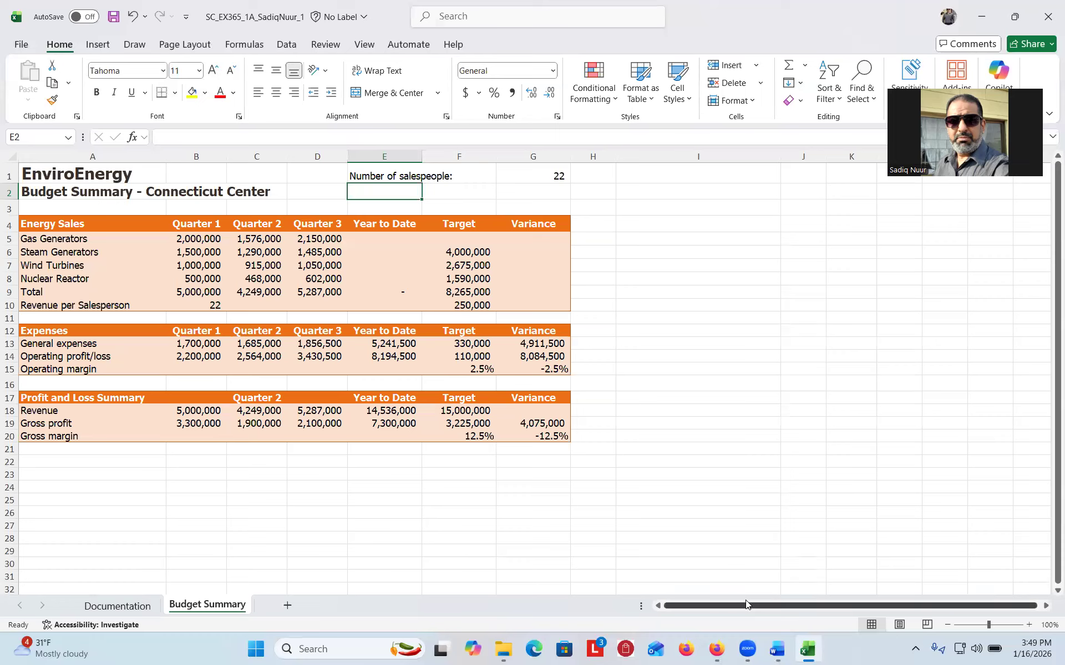
# - Read project step 3 in the Word instructions and enter "Quarter 1" in cell B17 of the Excel worksheet
pyautogui.click(777, 653)
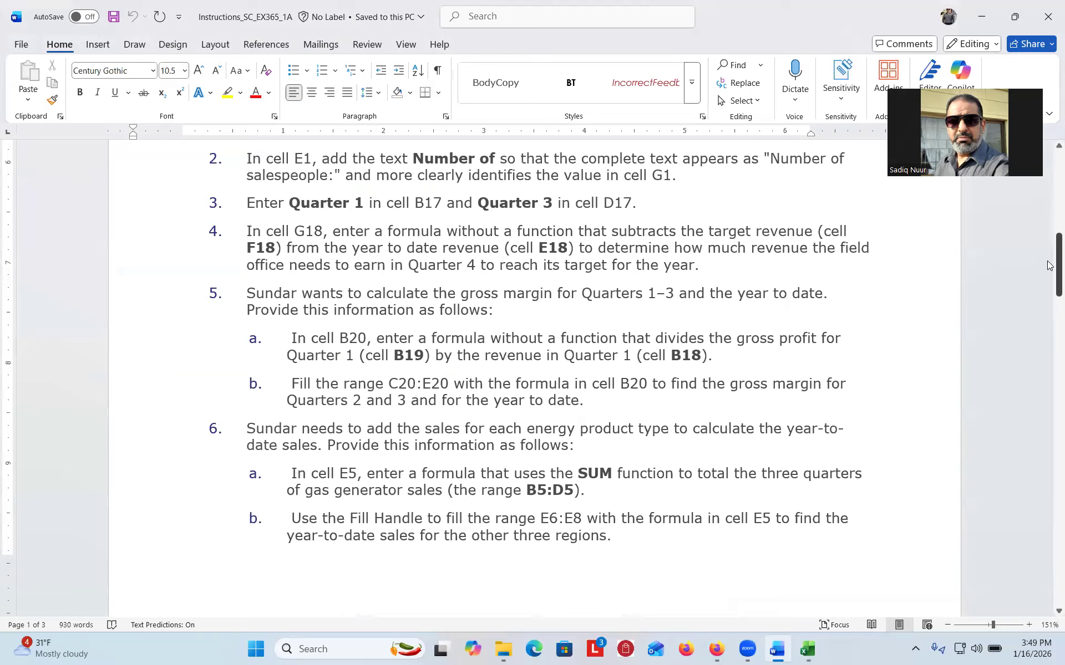
pyautogui.moveTo(1050, 266); pyautogui.dragTo(1049, 272)
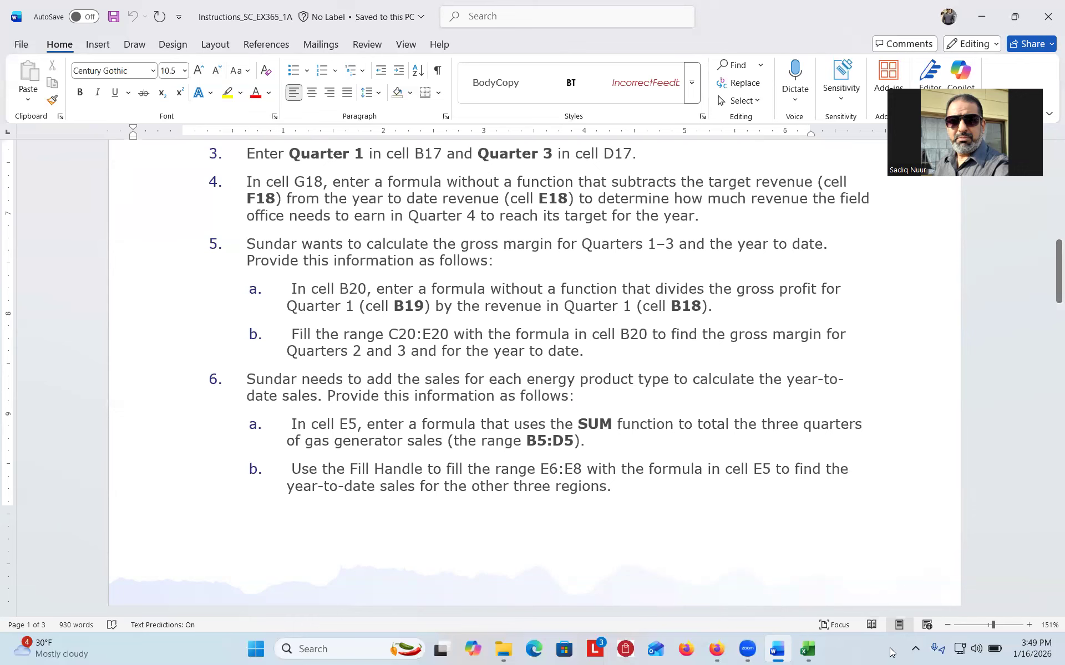
pyautogui.click(807, 649)
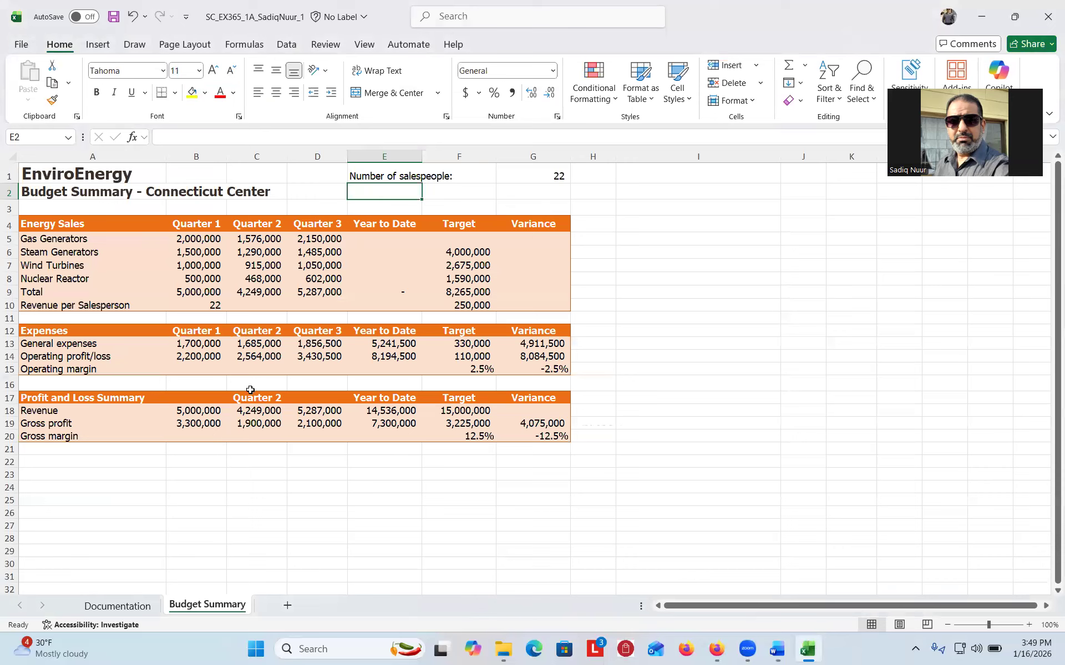
pyautogui.click(194, 397)
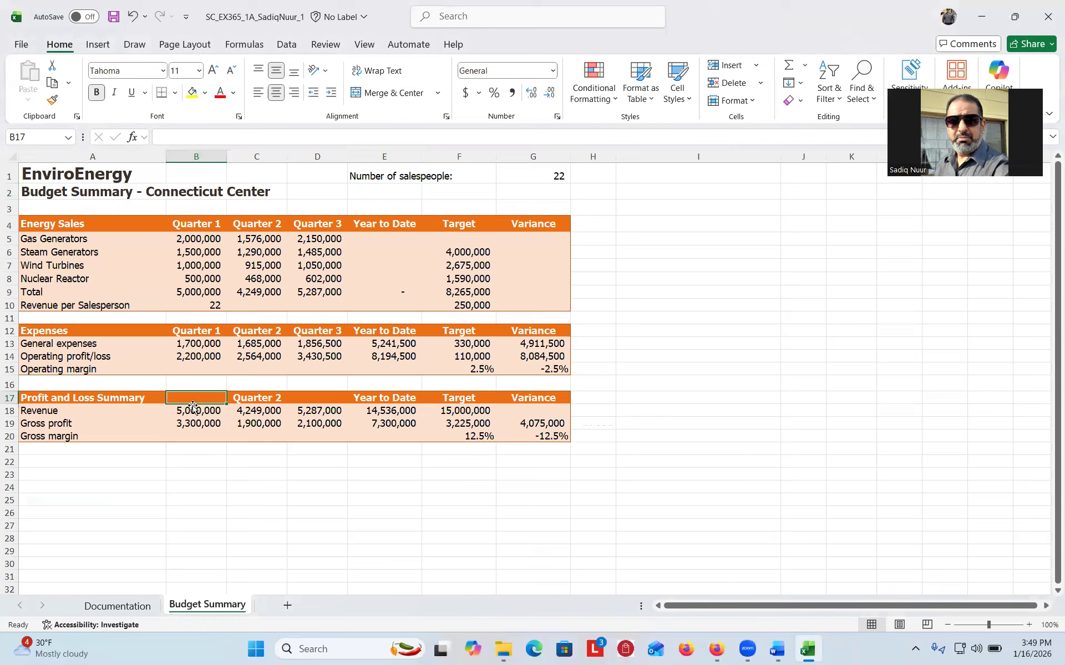
pyautogui.write('Q')
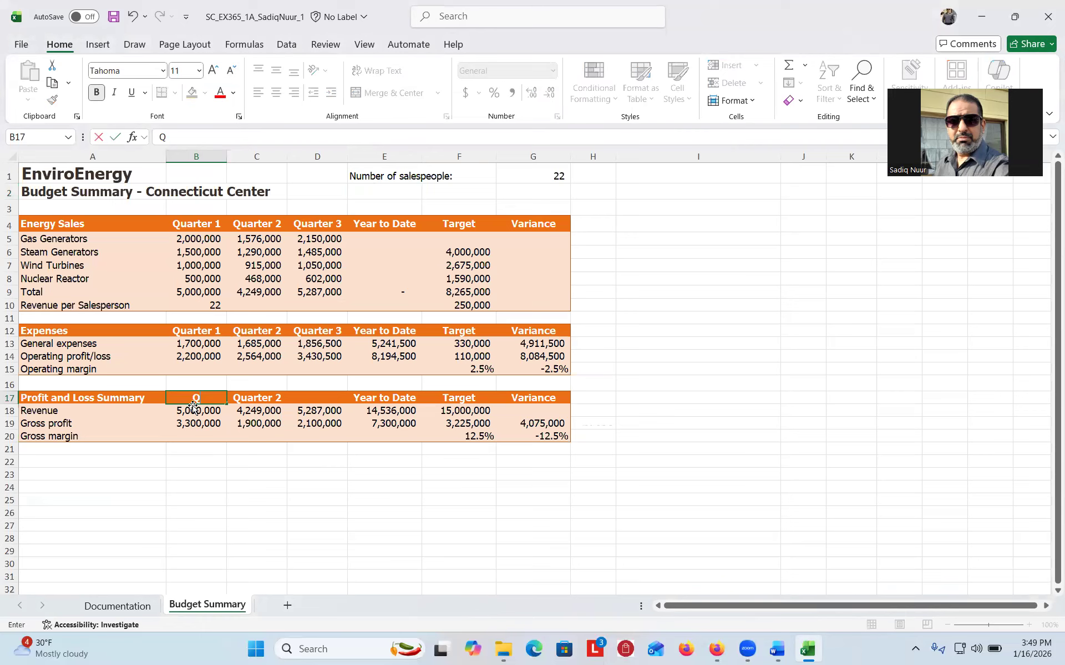
pyautogui.write('uarter 1')
# - Fill the Quarter 2 heading from cell C17 into D17 to produce "Quarter 3"
pyautogui.click(264, 399)
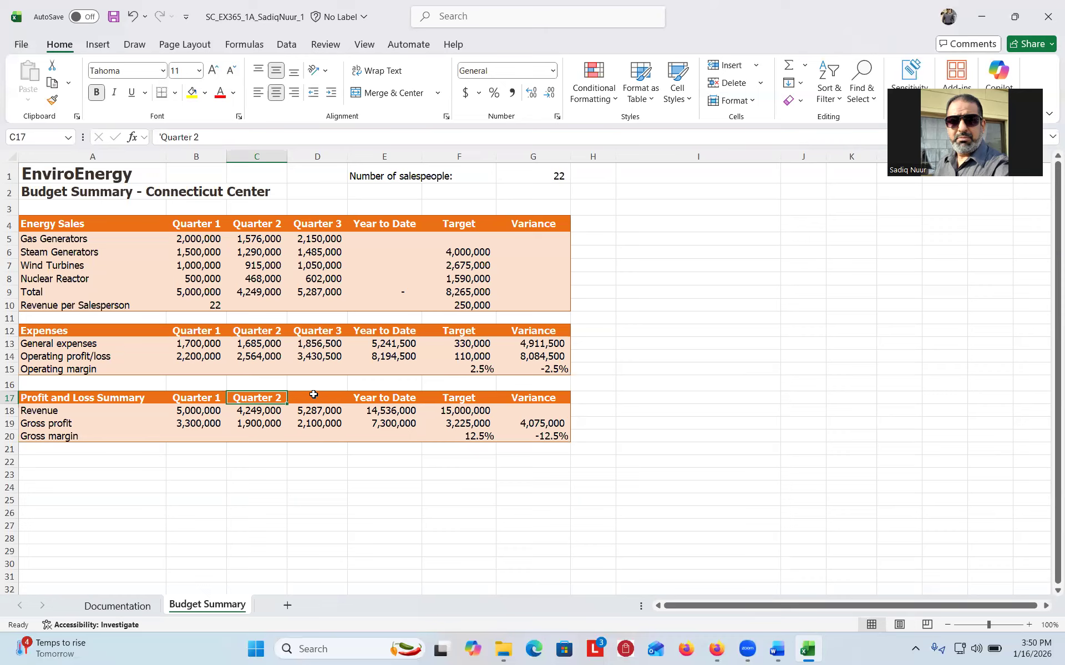
pyautogui.moveTo(287, 404); pyautogui.dragTo(322, 404)
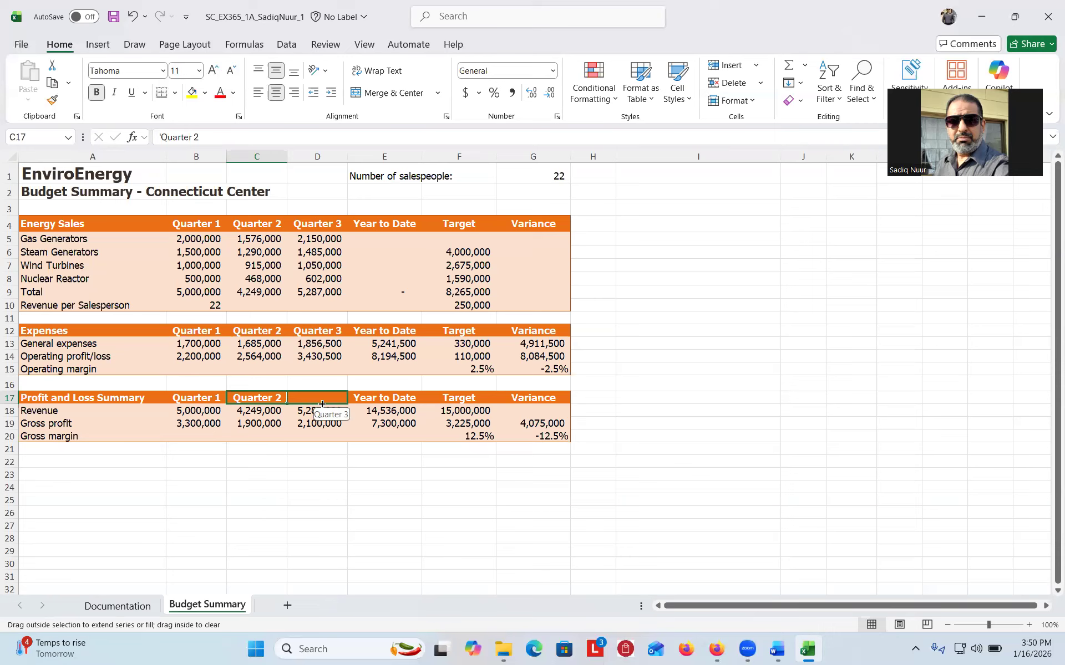
pyautogui.moveTo(322, 404); pyautogui.dragTo(323, 404)
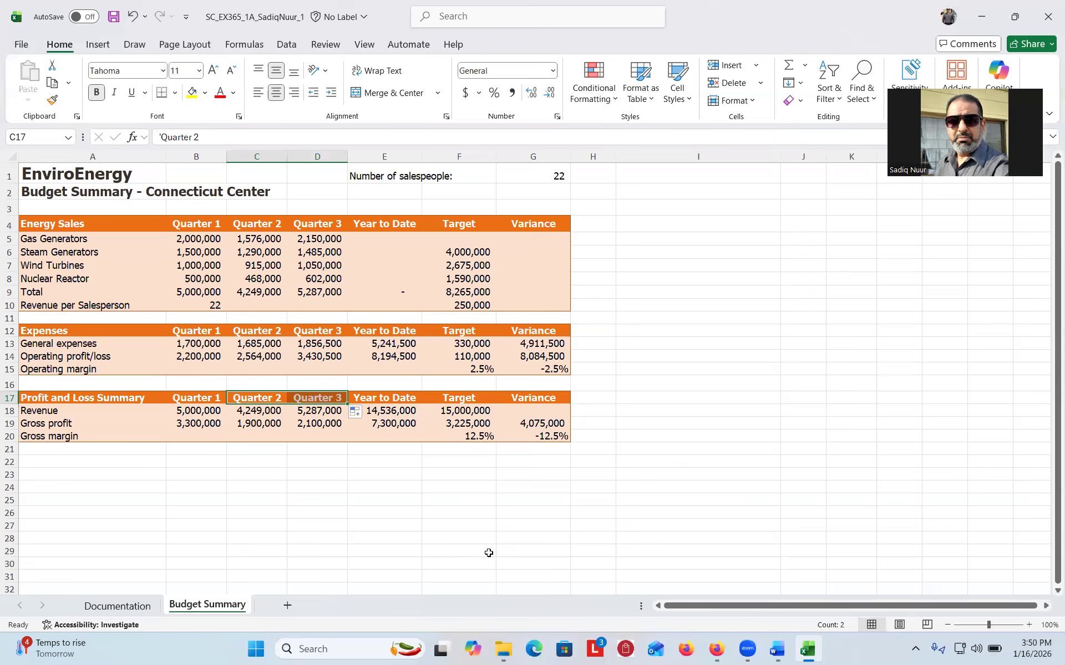
# - Switch to the Word instructions to read project step 4, and return to the Budget Summary worksheet in Excel
pyautogui.click(776, 650)
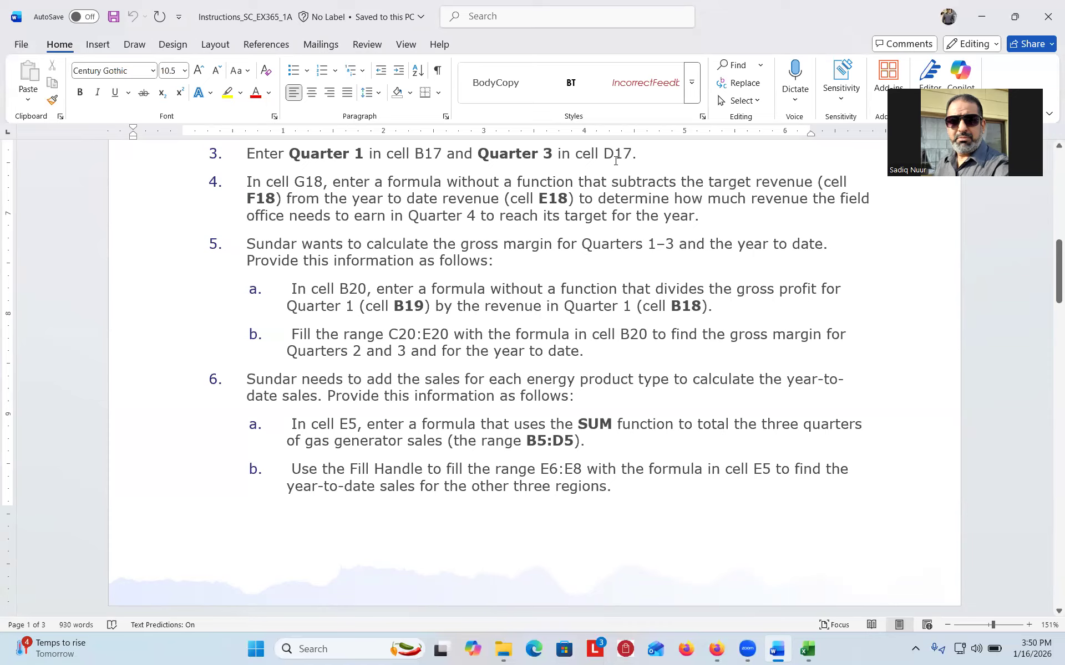
pyautogui.moveTo(1050, 280); pyautogui.dragTo(1049, 278)
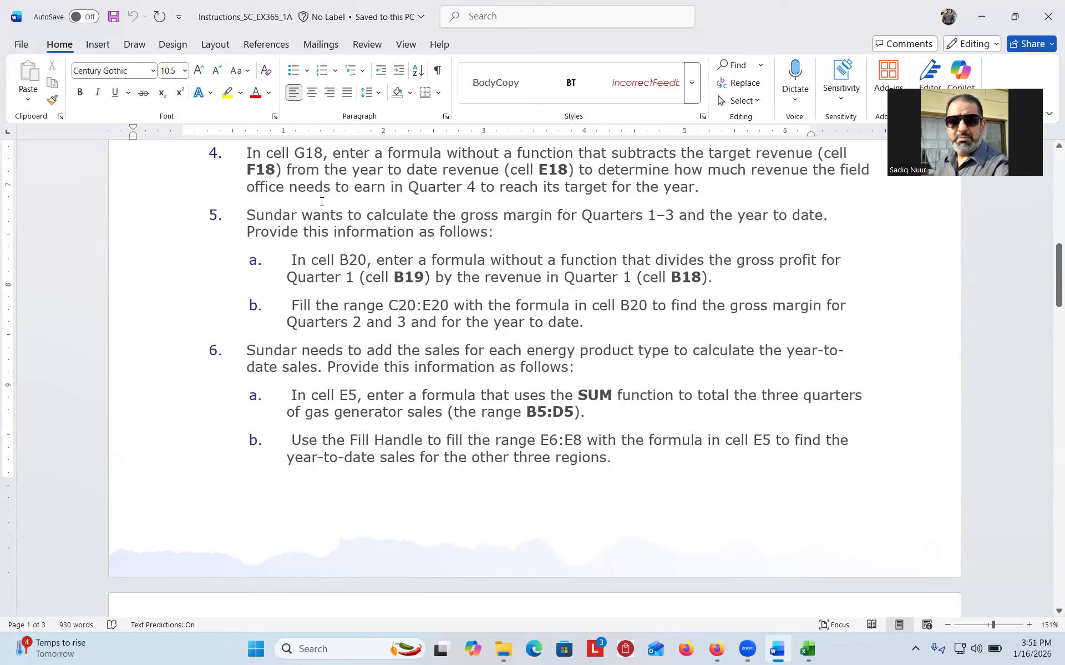
pyautogui.click(808, 650)
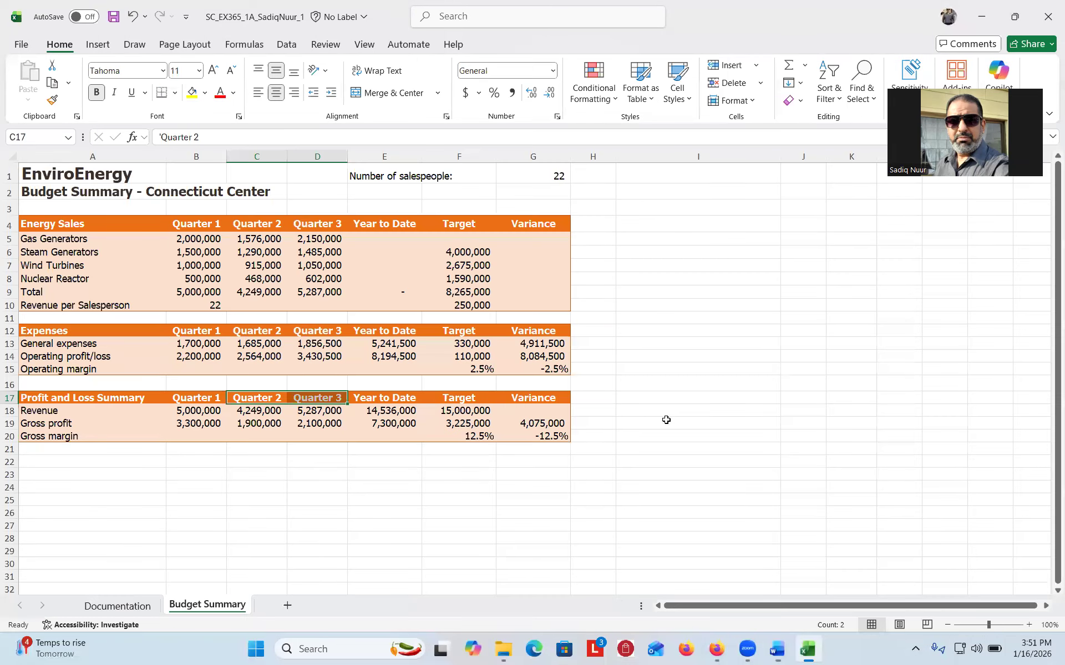
# - Enter the formula =E18-F18 in cell G18 to calculate the revenue variance
pyautogui.click(545, 412)
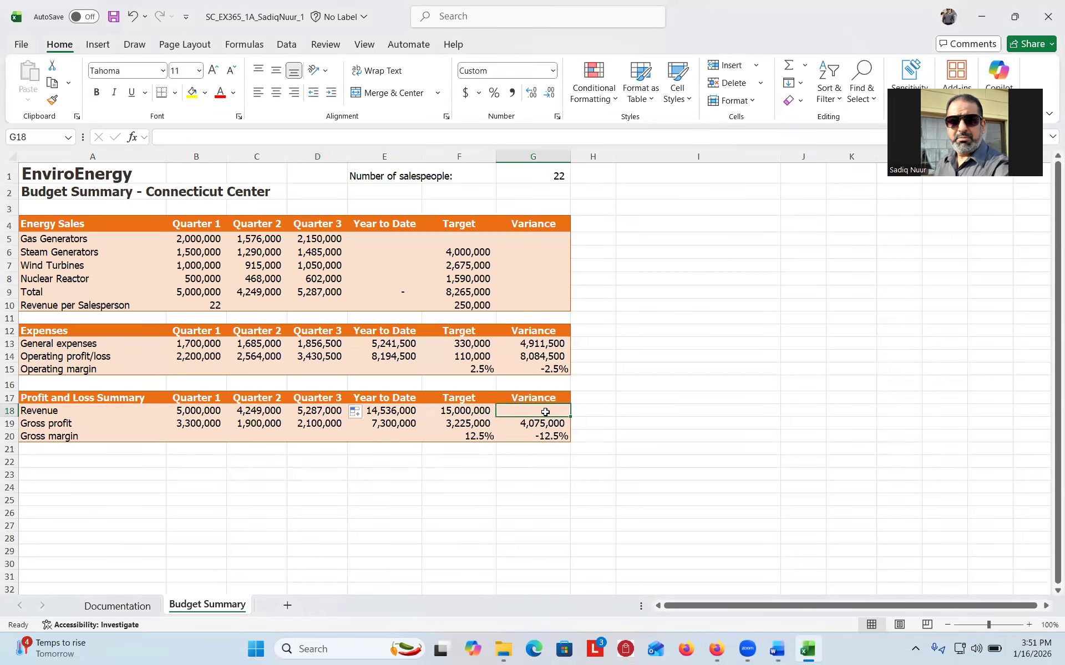
pyautogui.press('ctrl')
pyautogui.press('ctrl')
pyautogui.write('=')
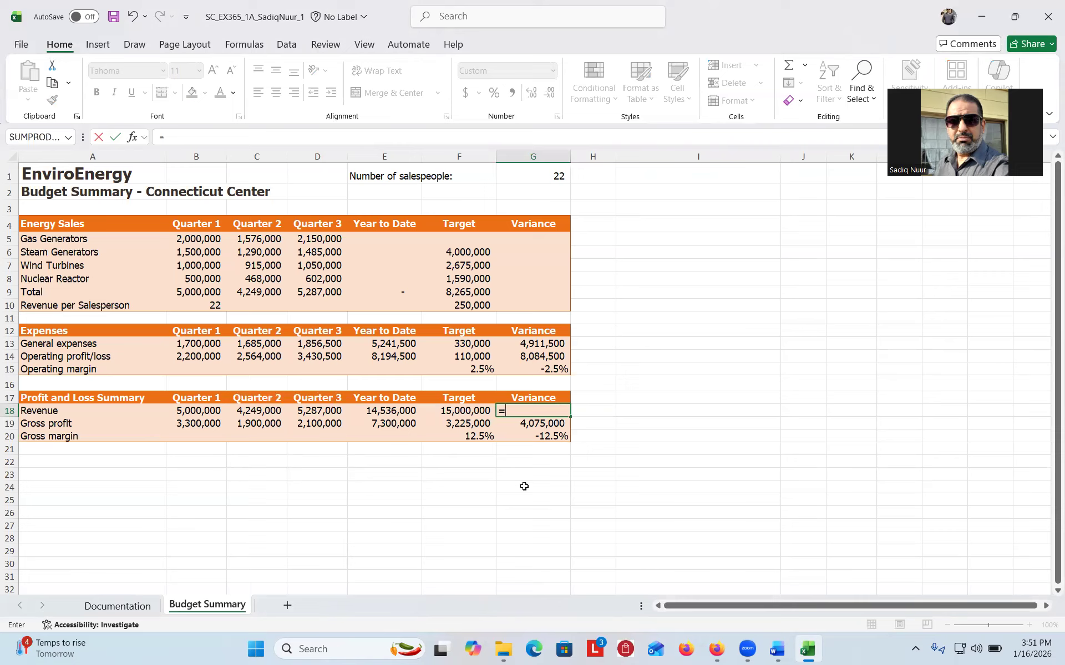
pyautogui.click(398, 411)
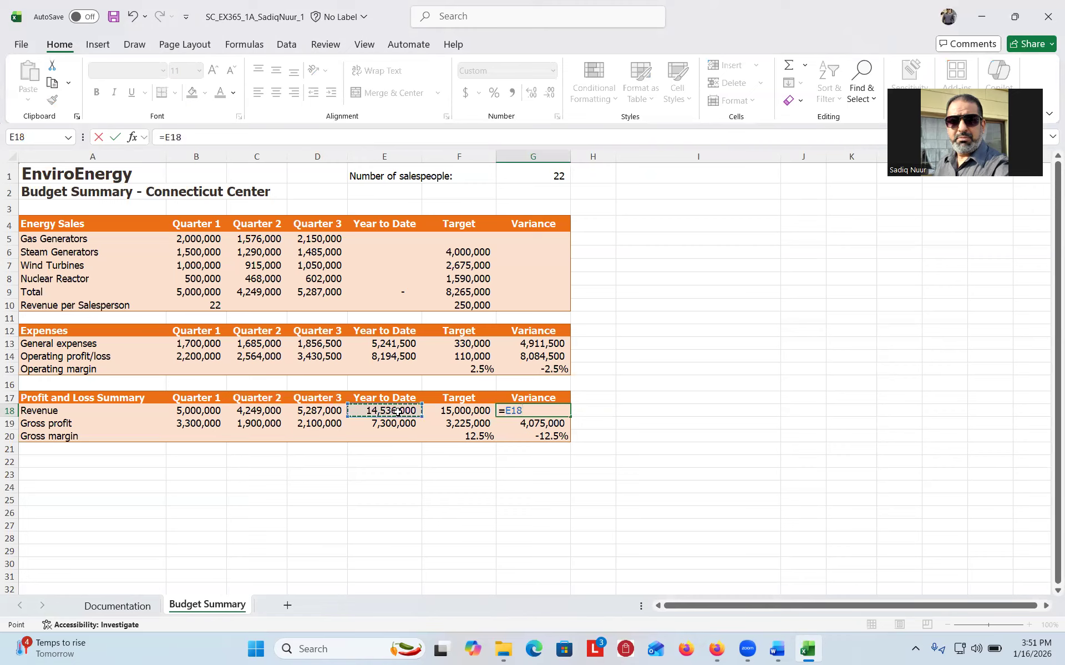
pyautogui.write('-')
pyautogui.click(463, 411)
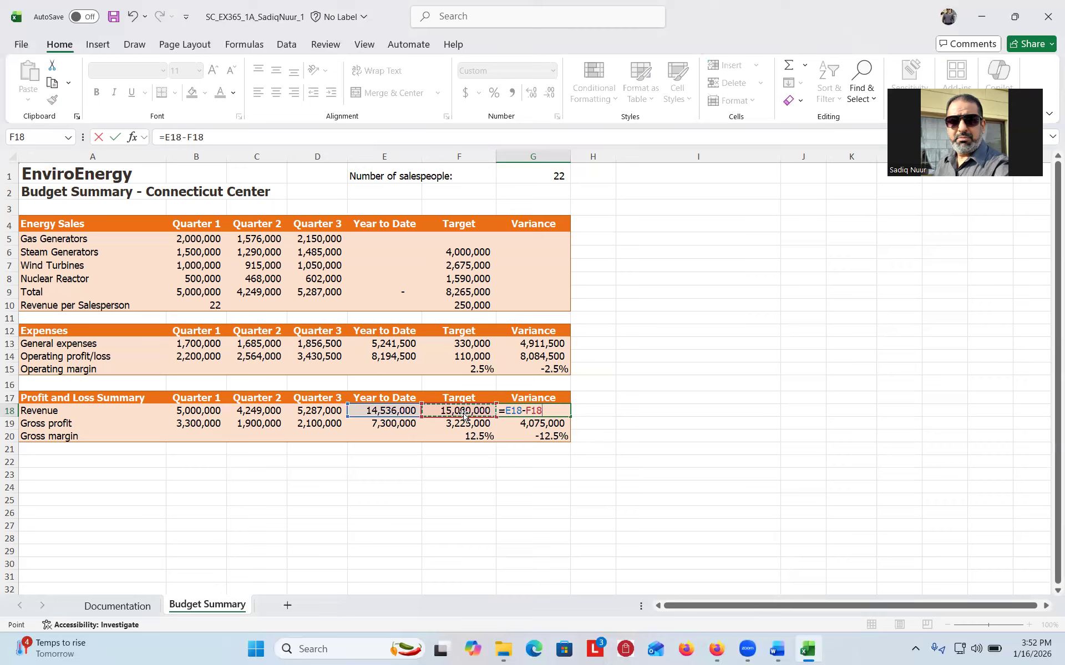
pyautogui.press('Return')
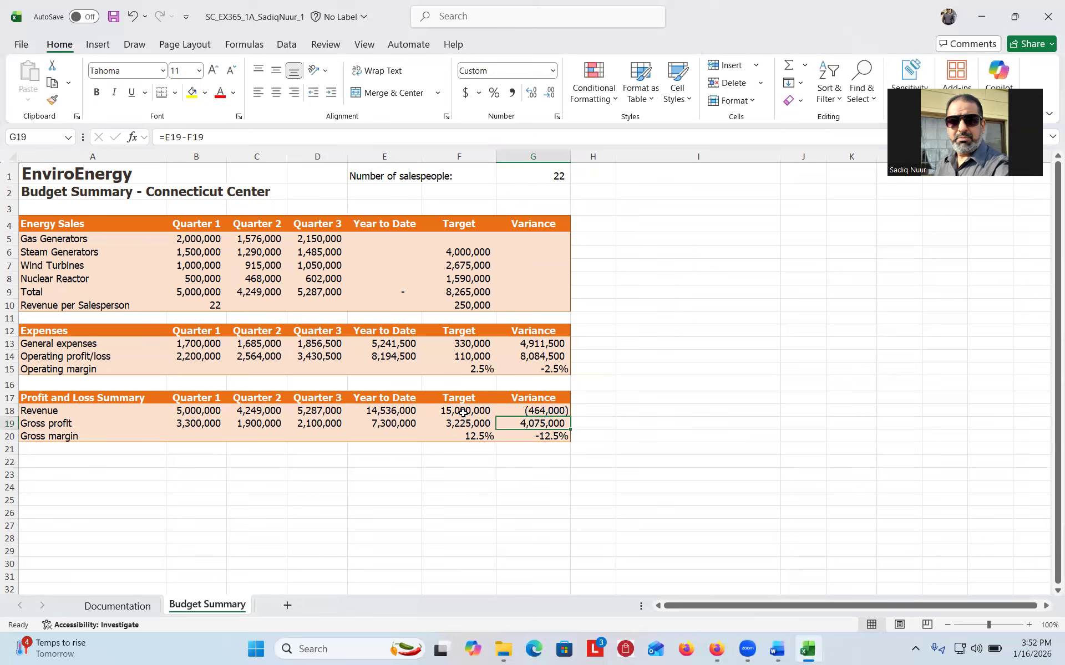
# - Switch to the Word instructions to read project step 5, and return to the Budget Summary worksheet in Excel
pyautogui.click(775, 652)
pyautogui.moveTo(1048, 284); pyautogui.dragTo(1049, 293)
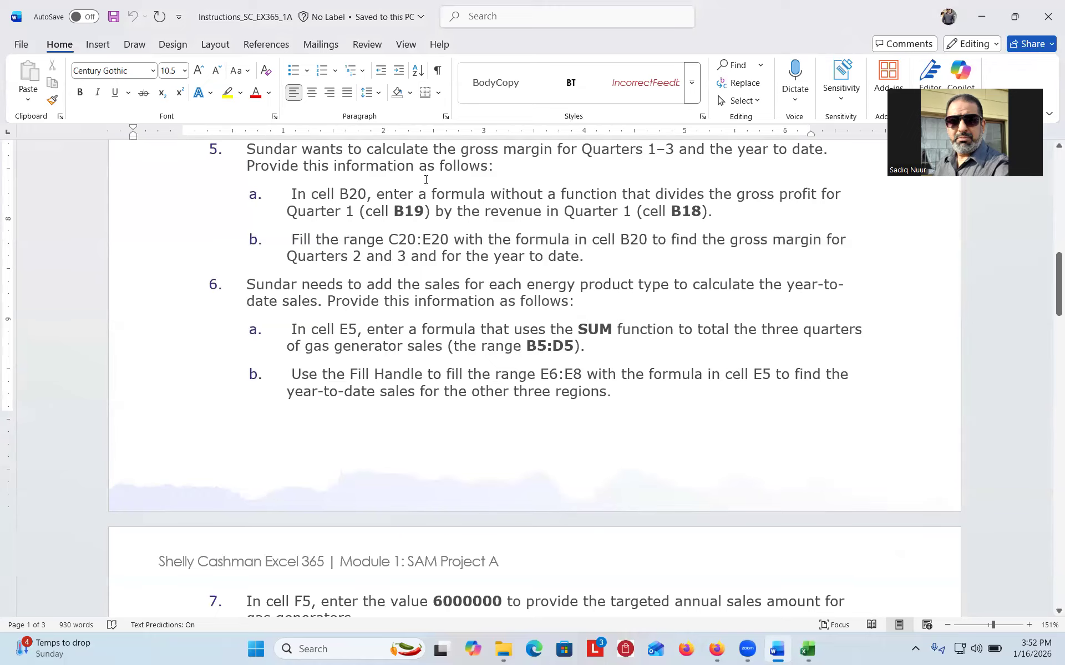
pyautogui.moveTo(1050, 265); pyautogui.dragTo(1050, 269)
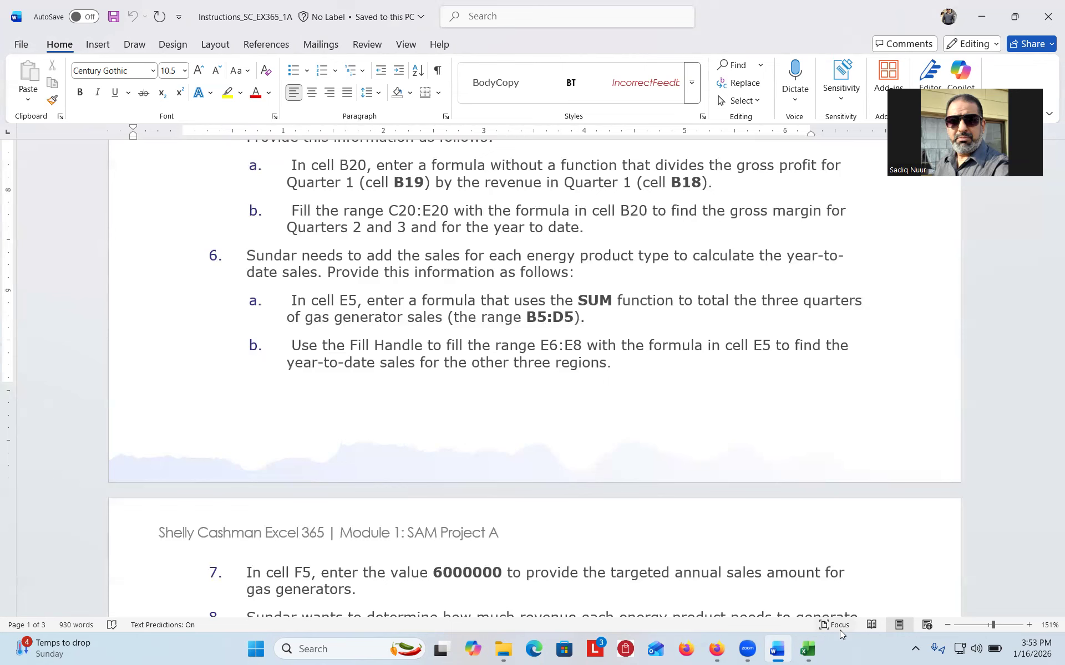
pyautogui.click(807, 652)
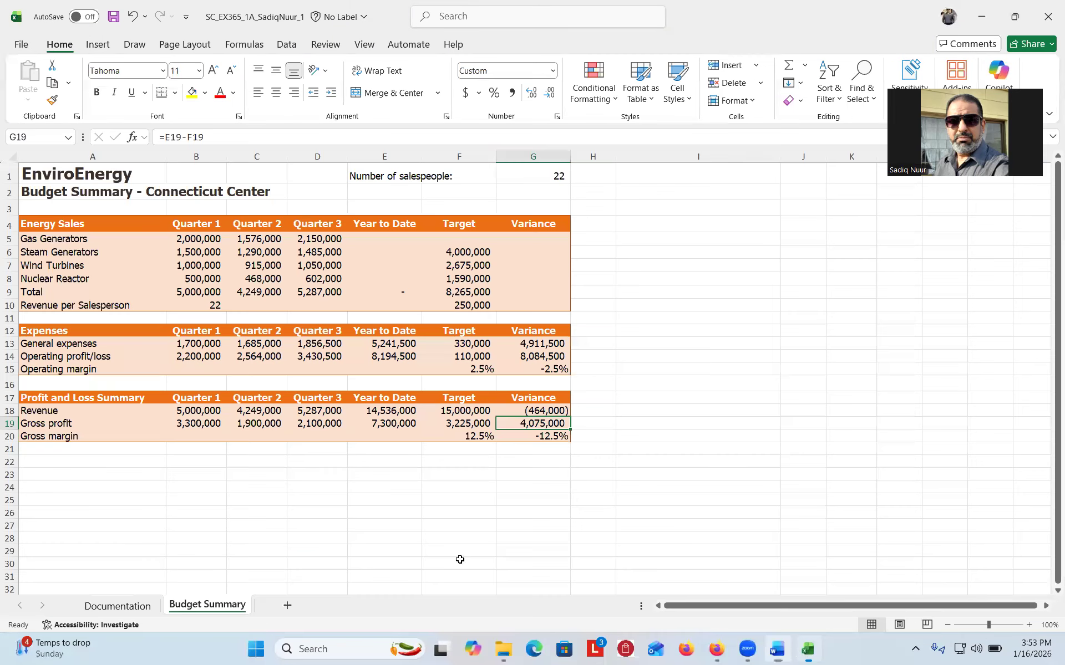
# - Enter the formula =B19/B18 in cell B20 to calculate the Quarter 1 gross margin
pyautogui.click(197, 438)
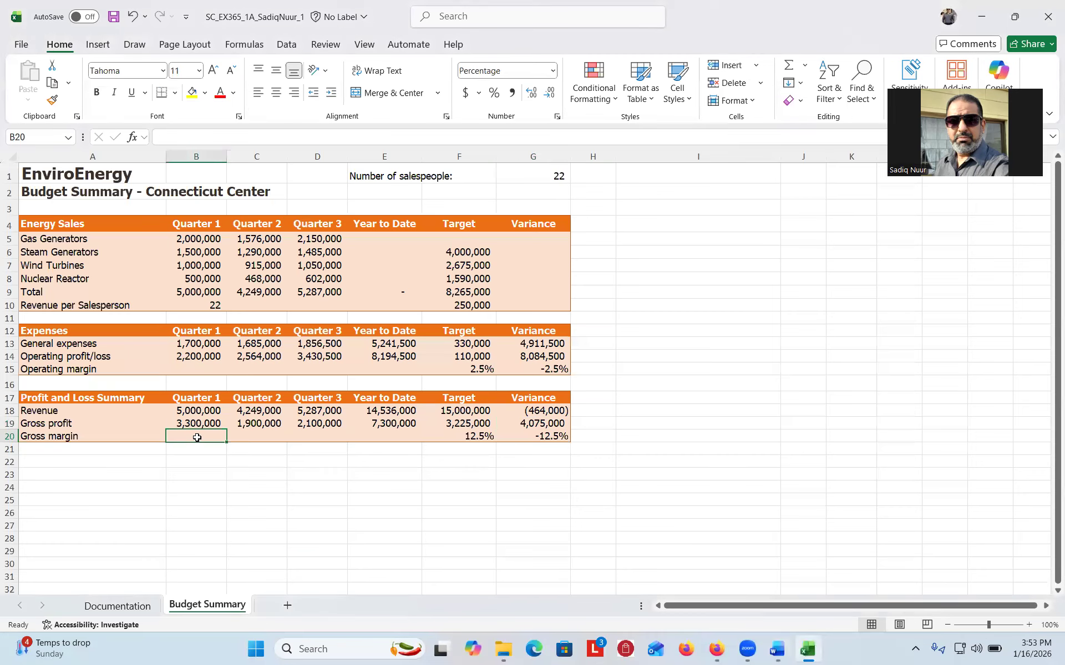
pyautogui.click(1030, 625)
pyautogui.click(1029, 626)
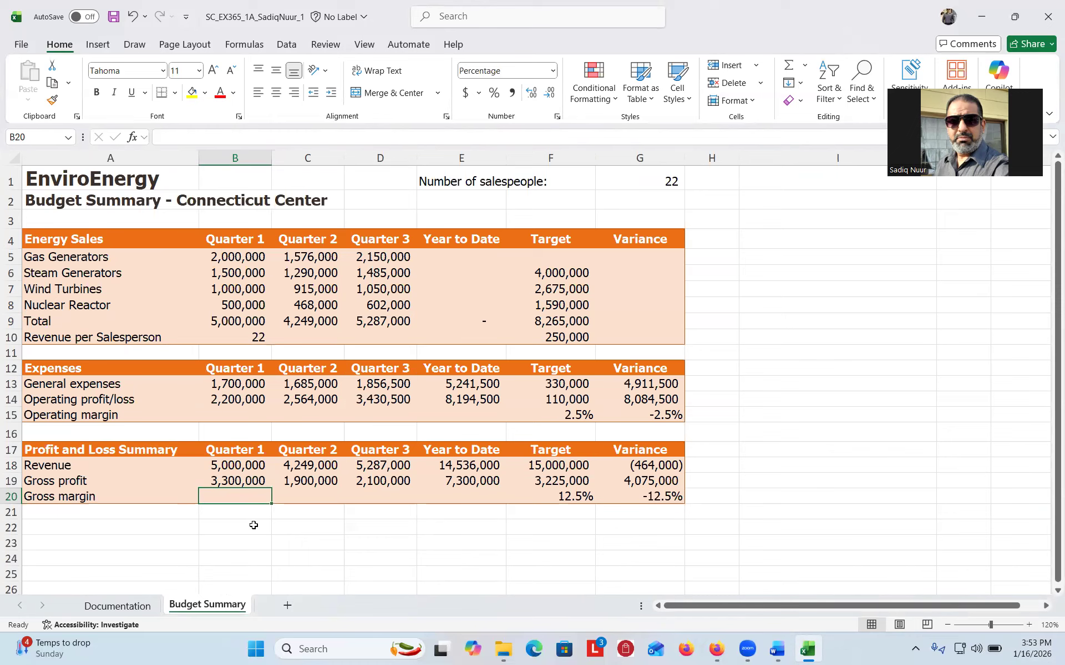
pyautogui.write('=')
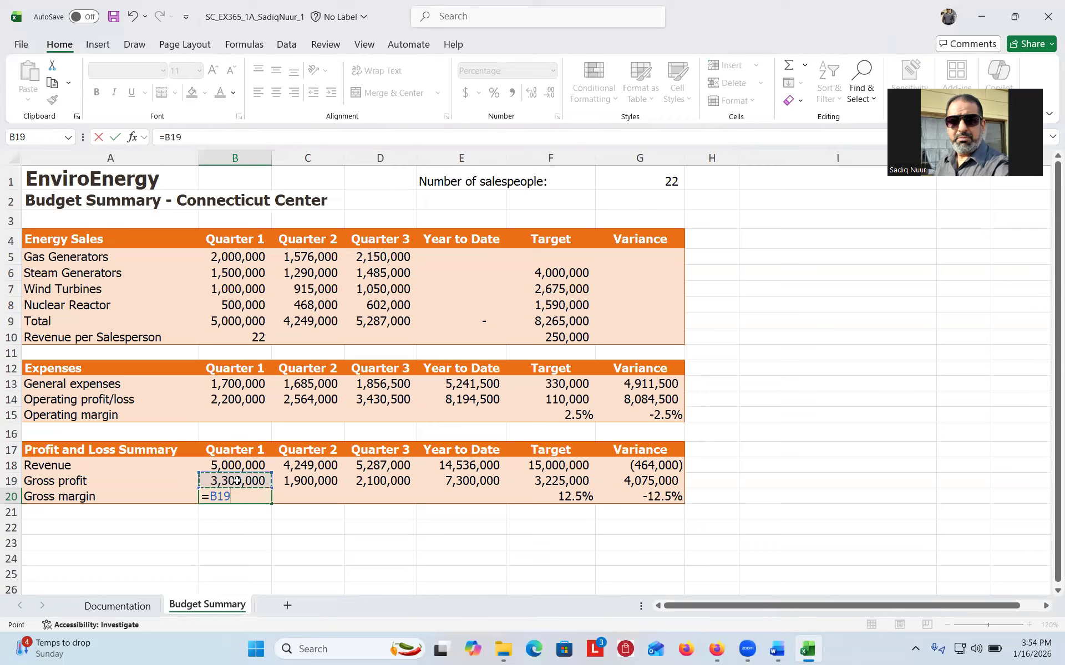
pyautogui.write('/')
pyautogui.click(236, 465)
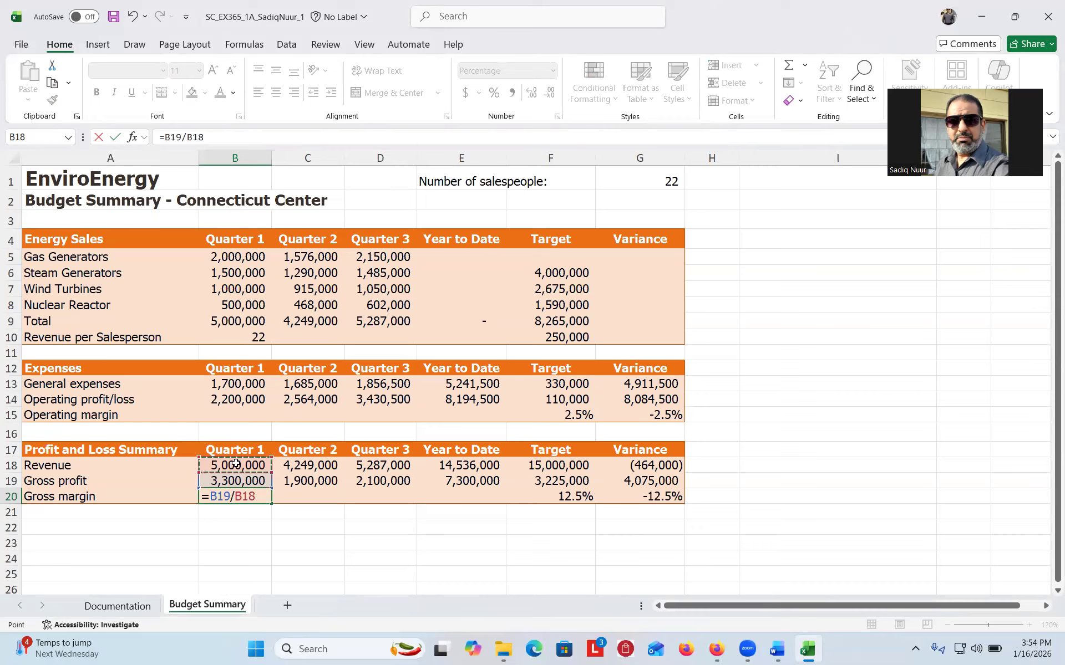
pyautogui.press('Return')
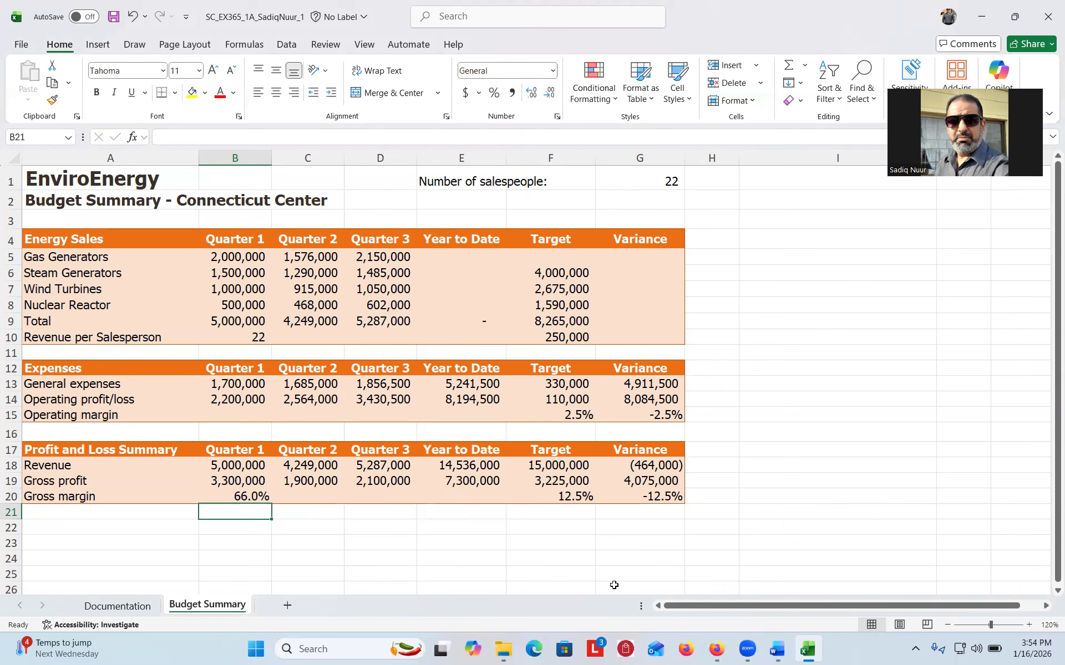
# - Check project step 5b in the Word instructions and fill the gross margin formula from B20 across C20:E20 in Excel
pyautogui.click(778, 650)
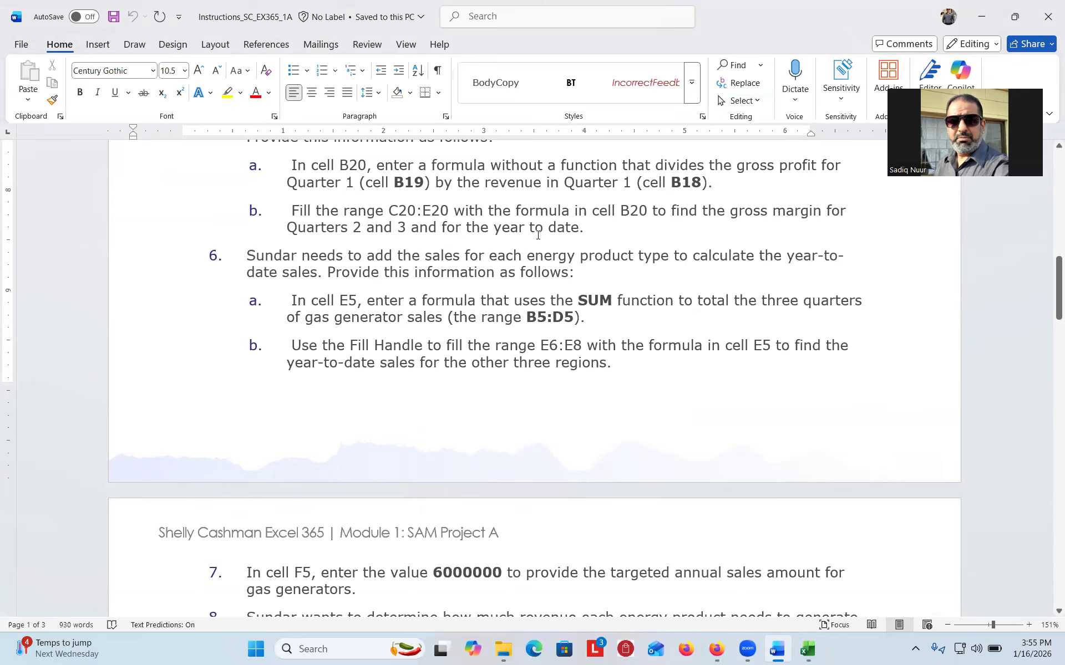
pyautogui.click(807, 649)
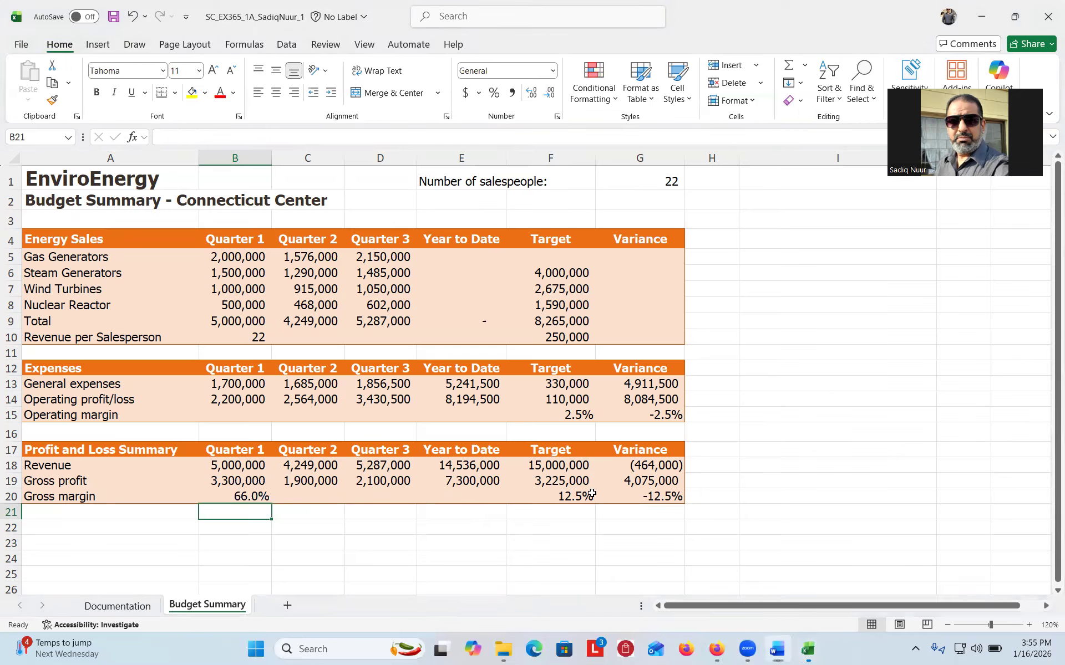
pyautogui.click(249, 495)
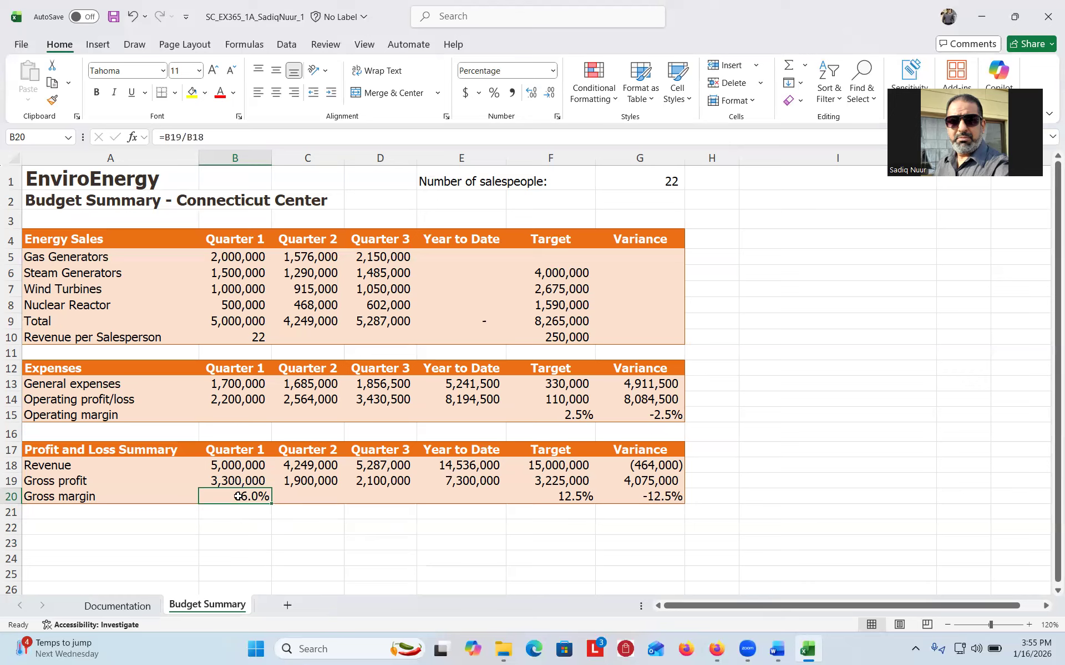
pyautogui.click(271, 503)
pyautogui.moveTo(271, 503); pyautogui.dragTo(393, 504)
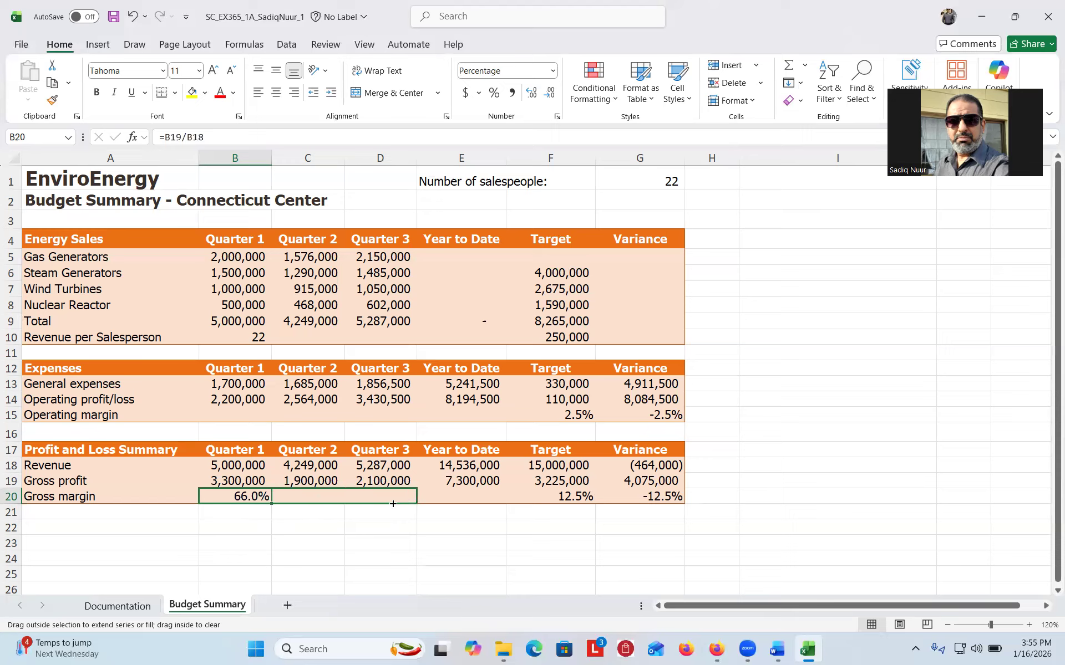
pyautogui.moveTo(393, 503); pyautogui.dragTo(474, 490)
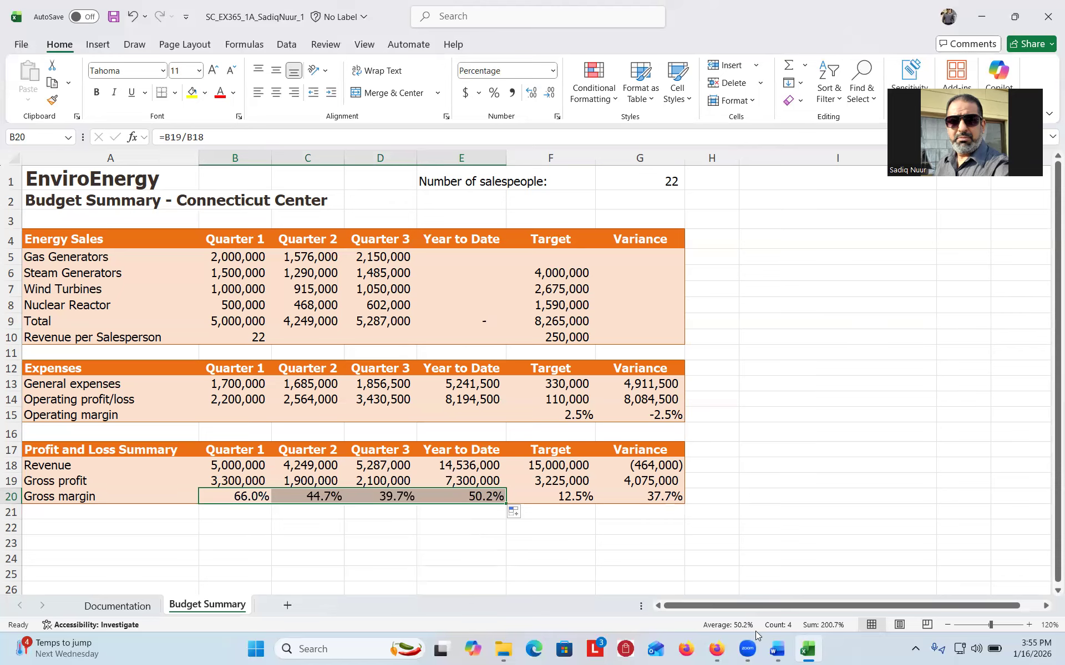
# - Switch to the Word instructions and read project step 6 about totaling year-to-date sales
pyautogui.click(777, 652)
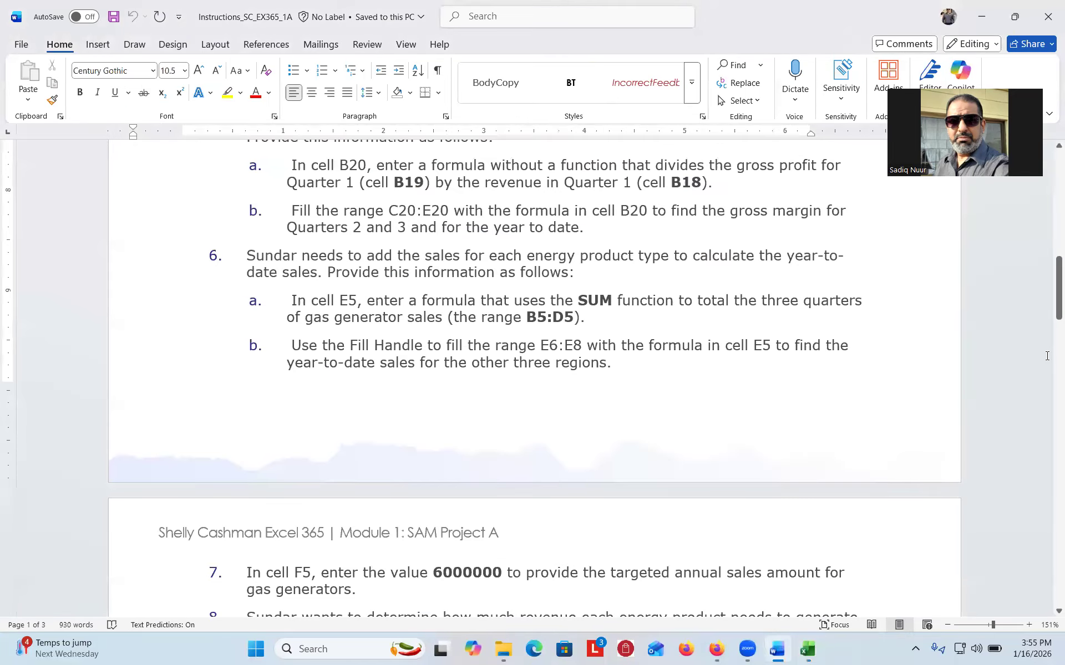
pyautogui.moveTo(1048, 311); pyautogui.dragTo(1048, 325)
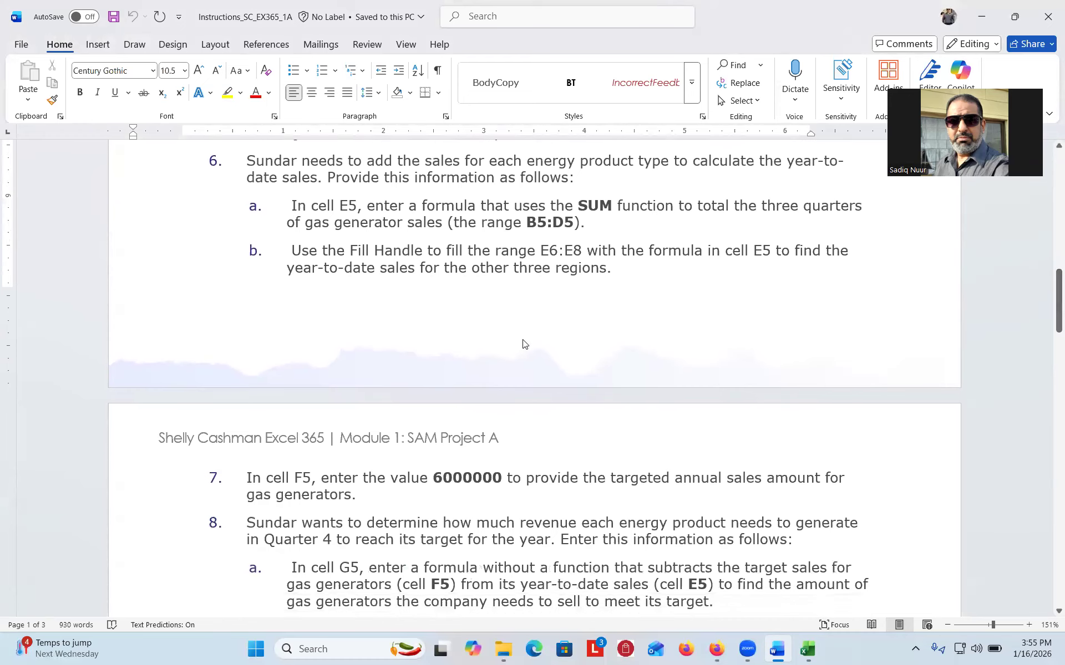
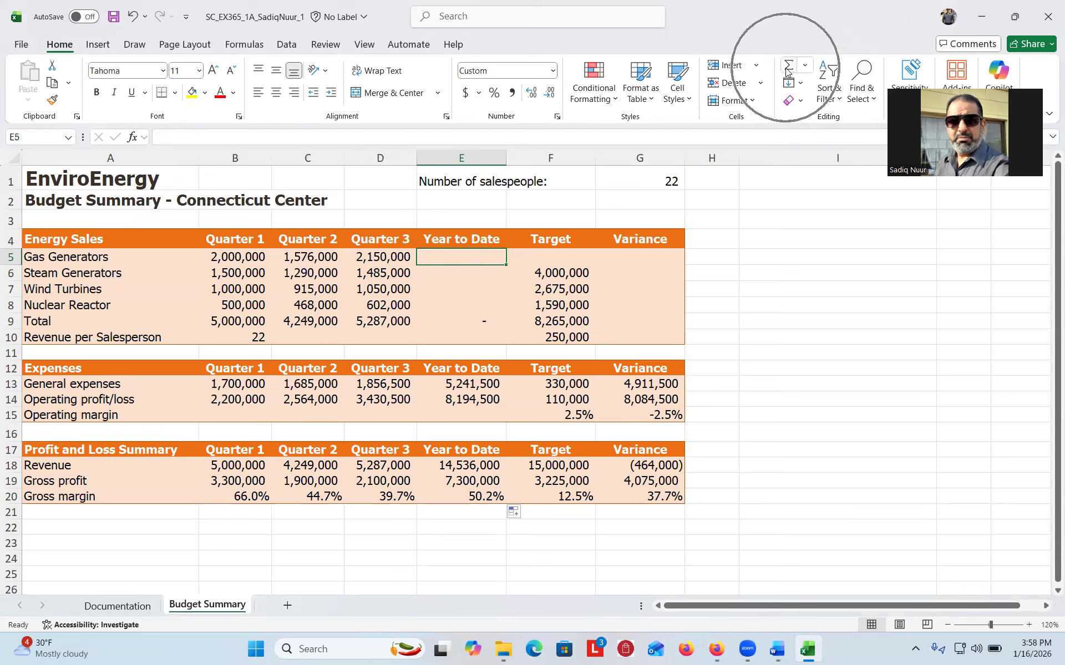
# - Examine the functions that AutoSum offers in Excel, both among the editing commands and in the function library
pyautogui.click(805, 65)
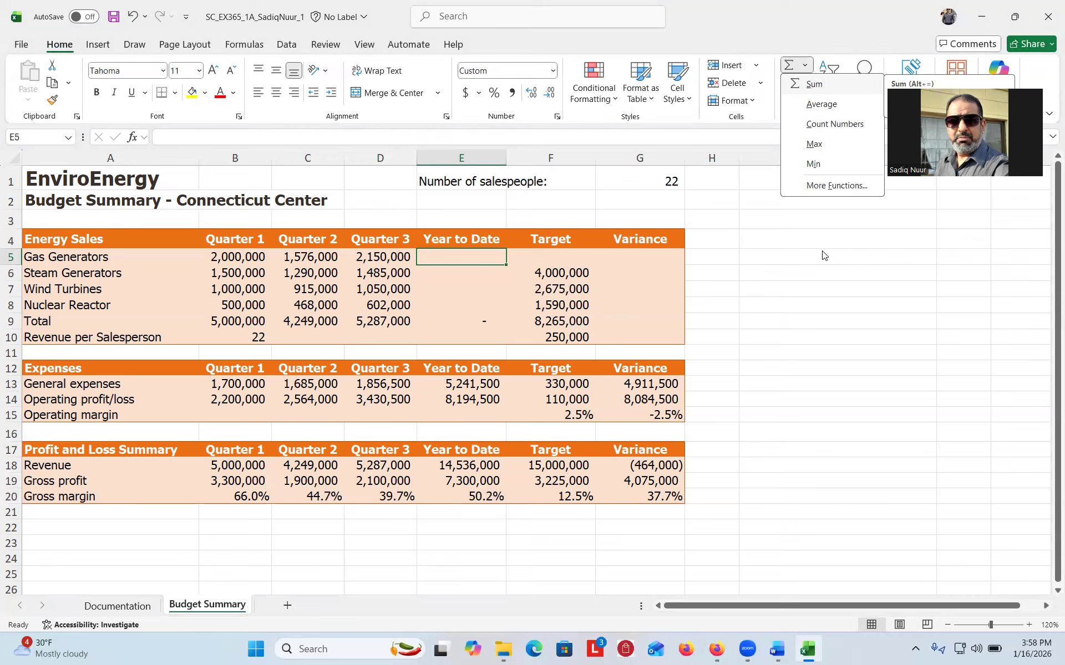
pyautogui.press('Escape')
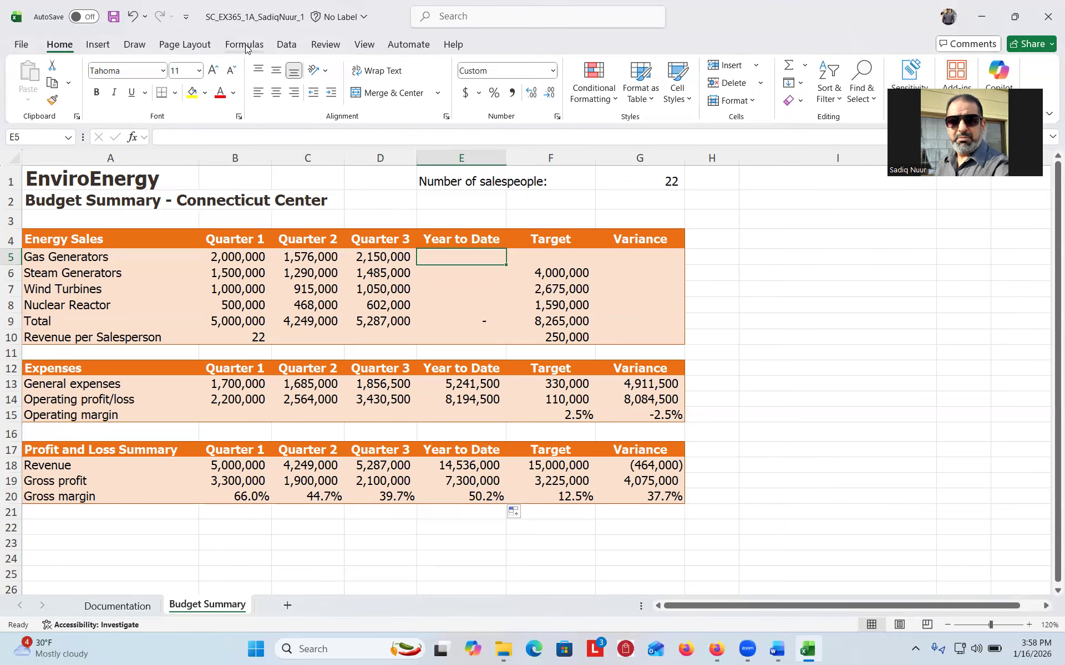
pyautogui.click(245, 47)
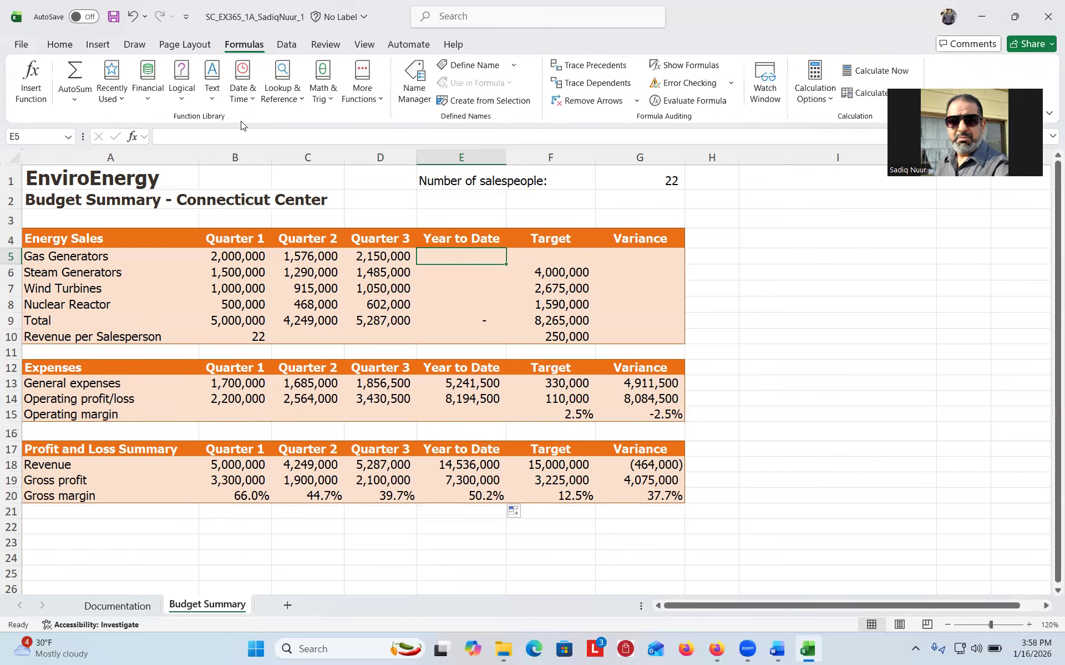
pyautogui.press('ctrl')
pyautogui.press('ctrl')
pyautogui.click(75, 102)
pyautogui.press('ctrl')
pyautogui.press('ctrl')
pyautogui.press('ctrl')
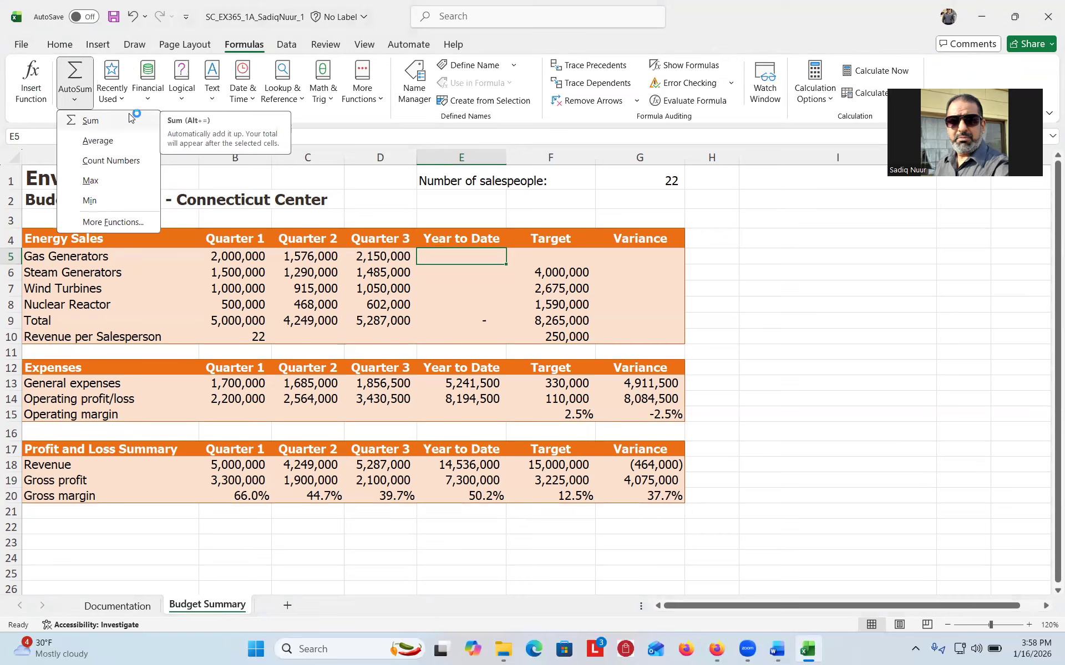
pyautogui.click(66, 48)
pyautogui.click(66, 48)
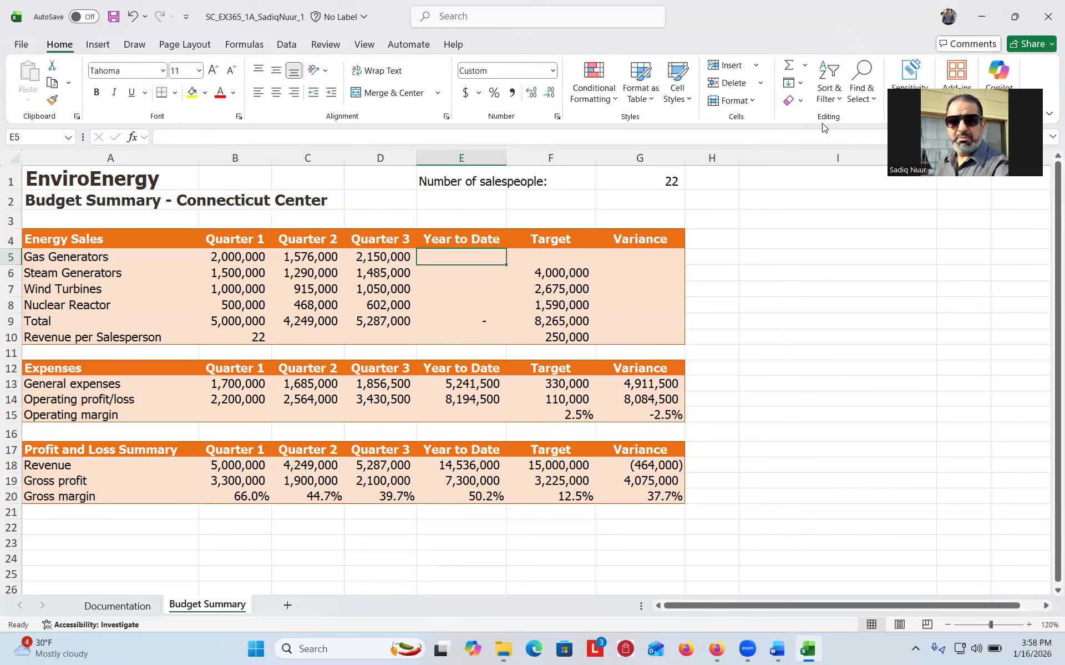
# - Insert the AutoSum formula =SUM(B5:D5) in cell E5 to total the gas generator sales
pyautogui.click(807, 67)
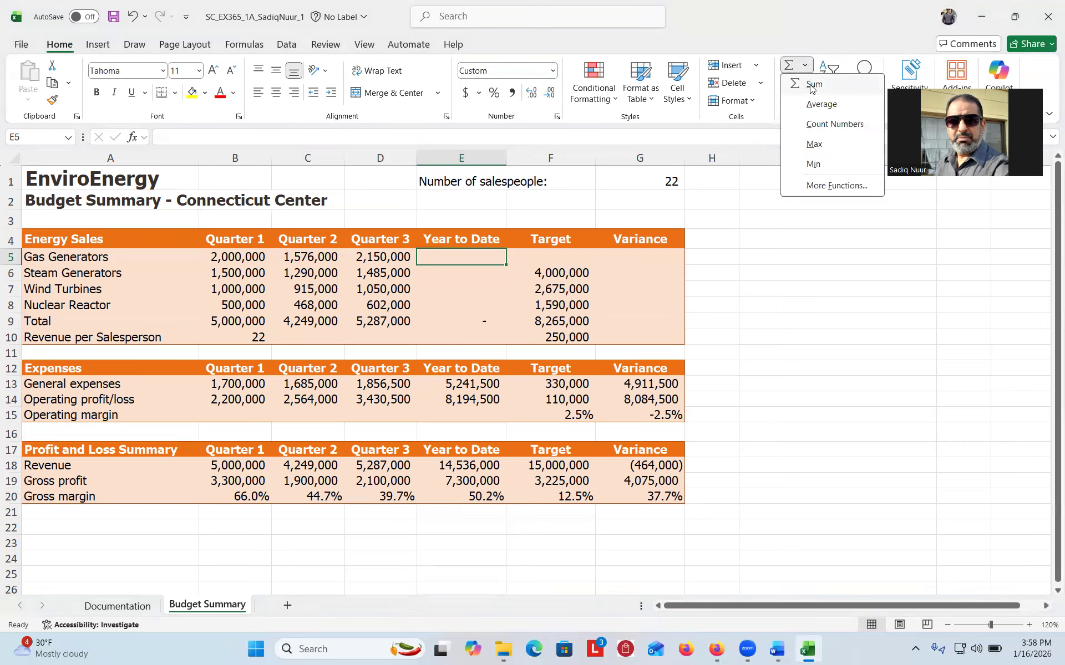
pyautogui.click(810, 86)
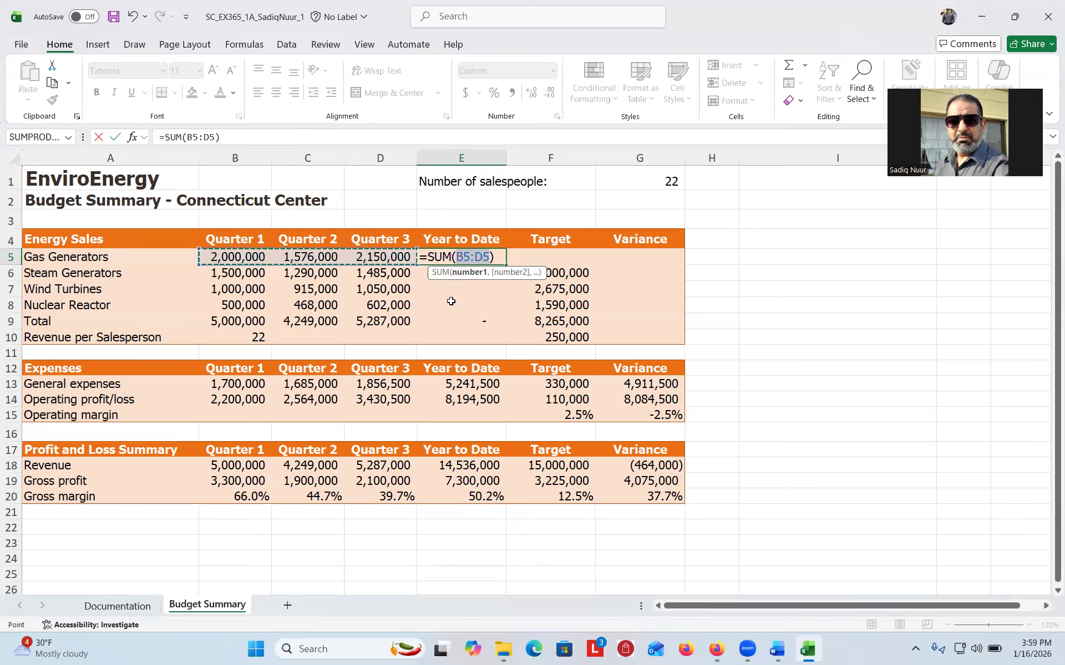
pyautogui.press('Return')
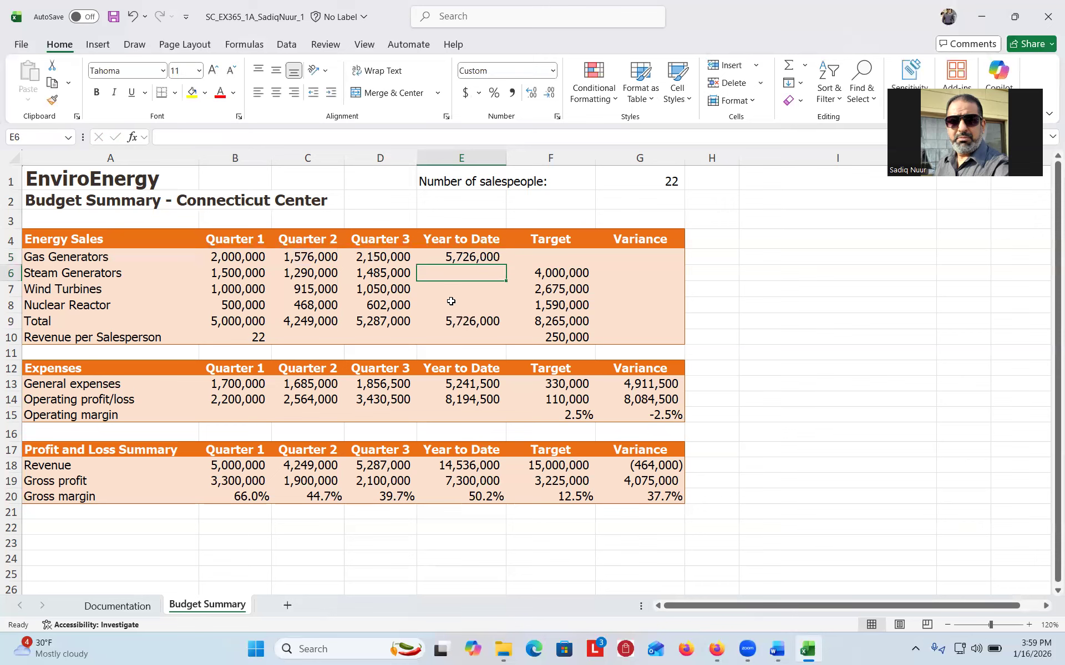
# - Fill the year-to-date SUM formula from E5 down through E6:E8 for the other energy products
pyautogui.click(465, 257)
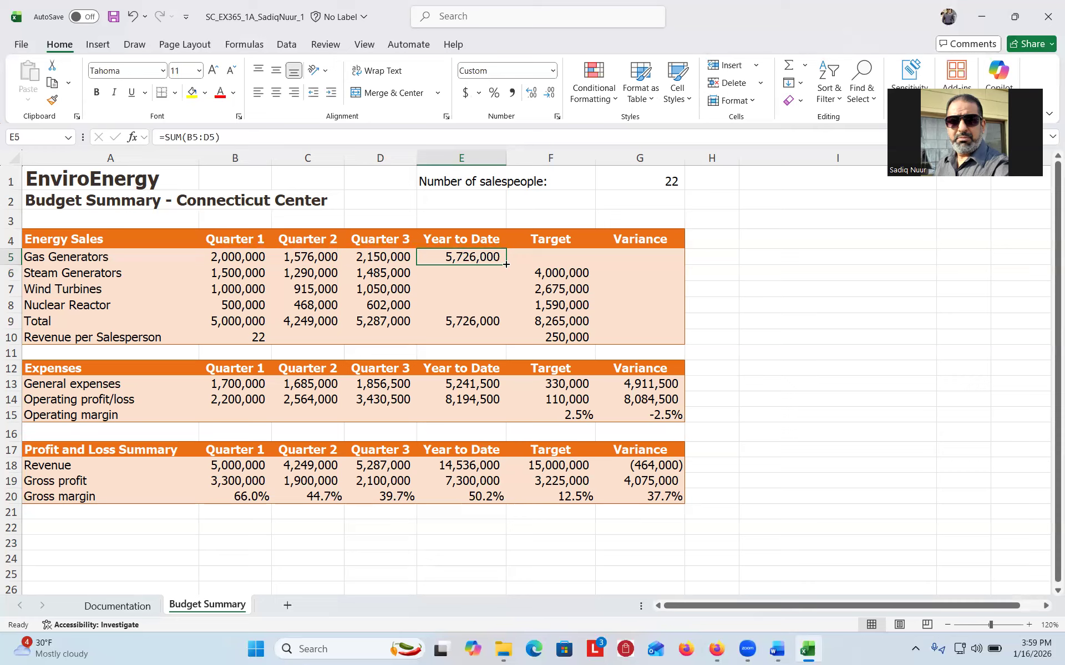
pyautogui.moveTo(506, 265); pyautogui.dragTo(506, 264)
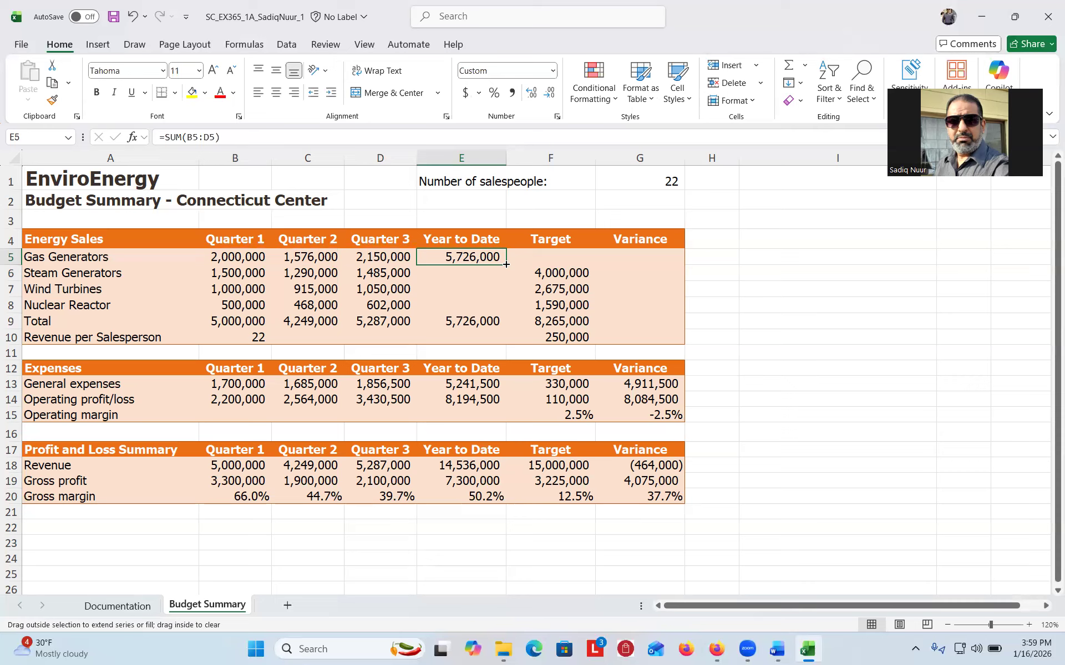
pyautogui.moveTo(505, 265); pyautogui.dragTo(499, 308)
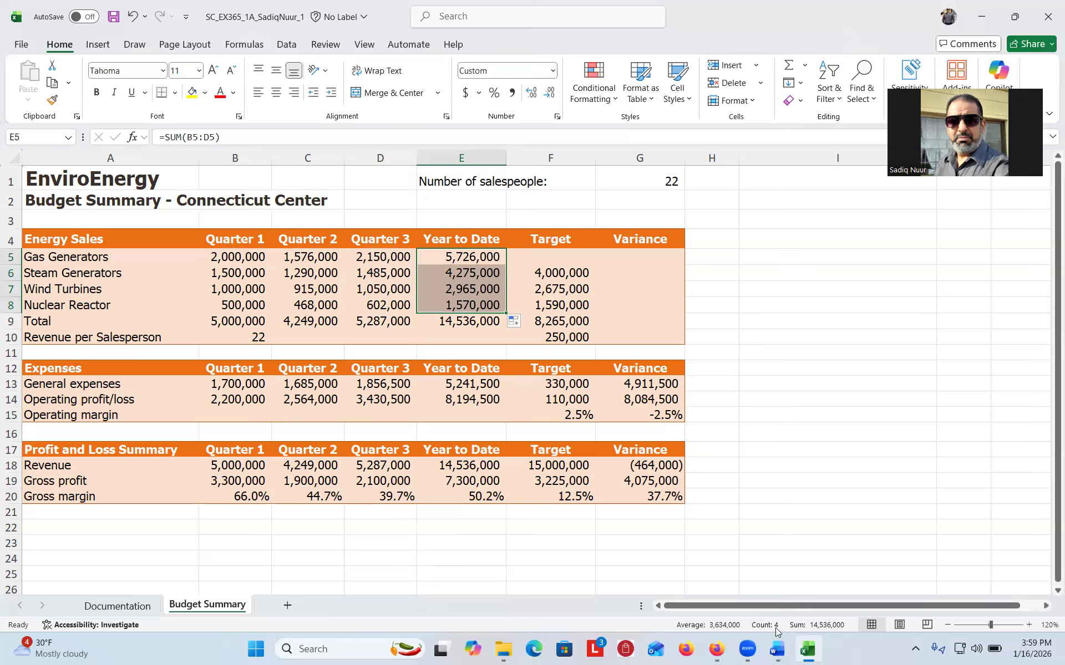
# - Read project step 7 in the Word instructions, and enter 600000 as the gas generators target in cell F5 of the Excel worksheet
pyautogui.click(780, 651)
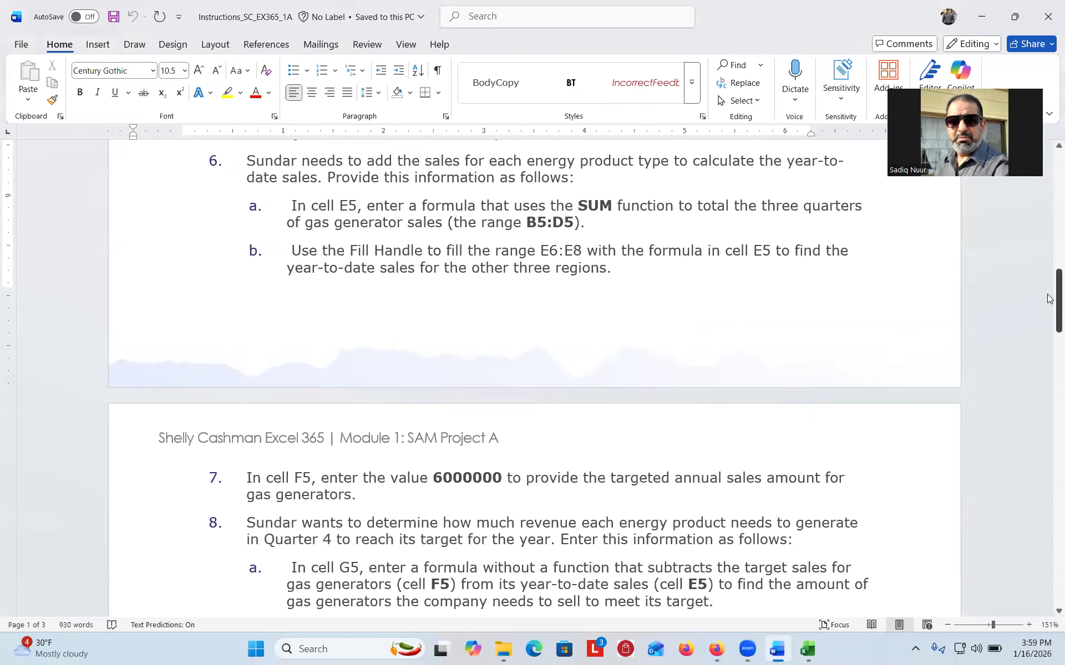
pyautogui.moveTo(1050, 298); pyautogui.dragTo(1050, 340)
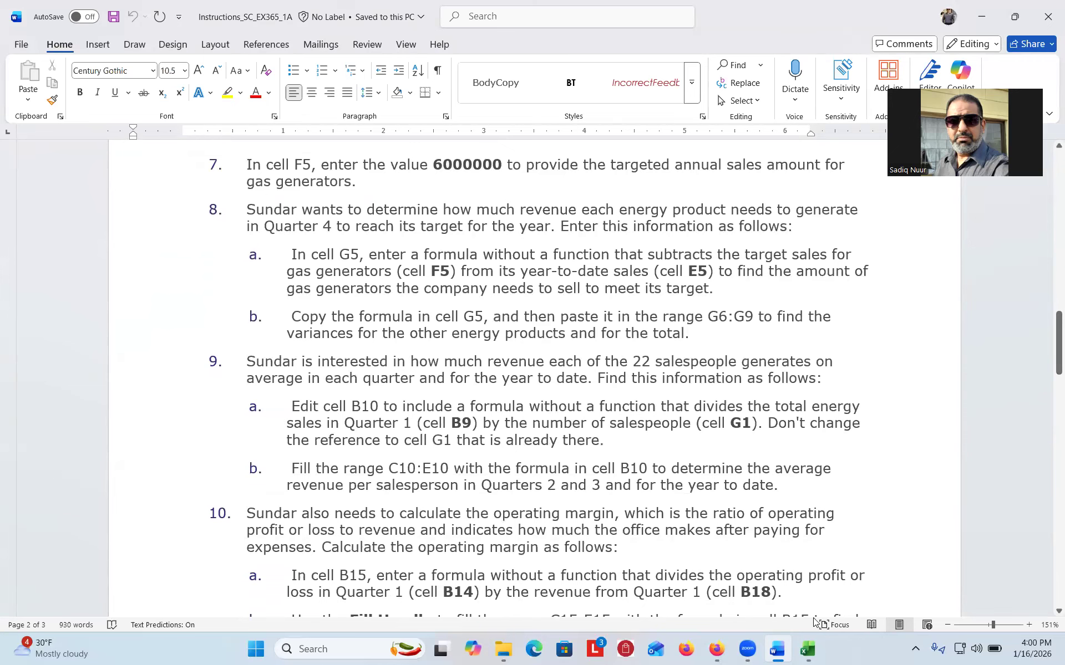
pyautogui.click(805, 652)
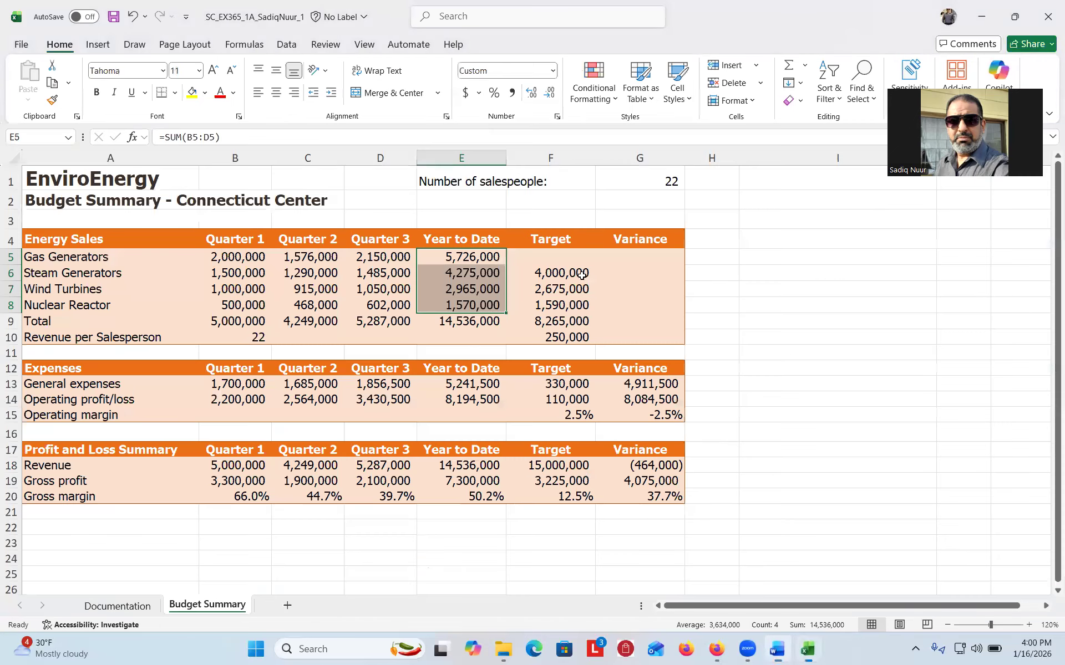
pyautogui.click(552, 259)
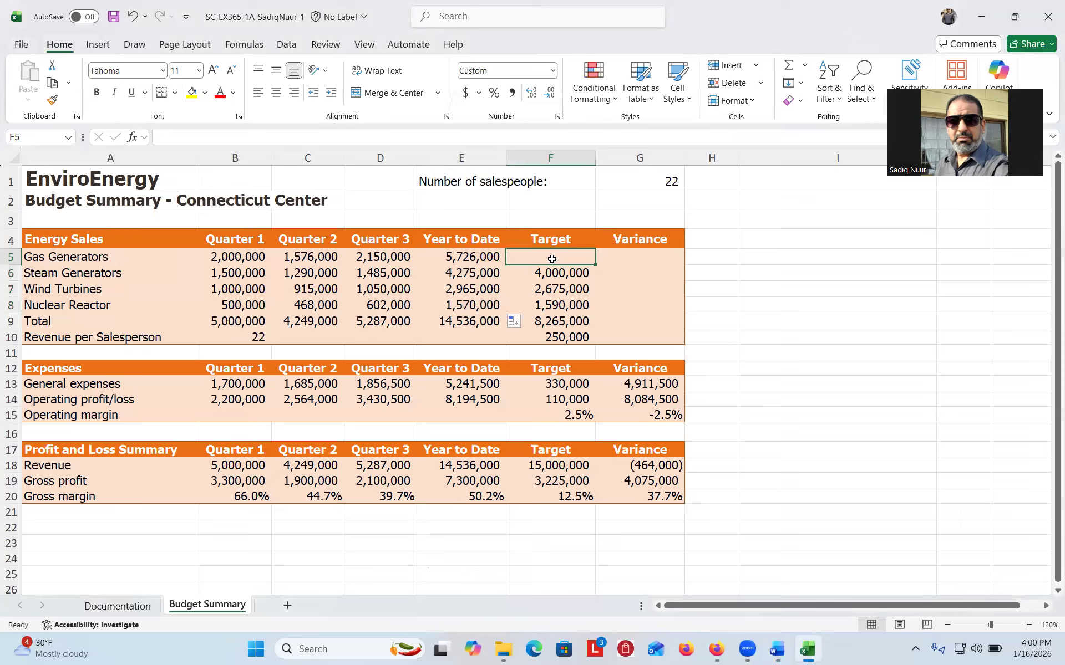
pyautogui.write('60')
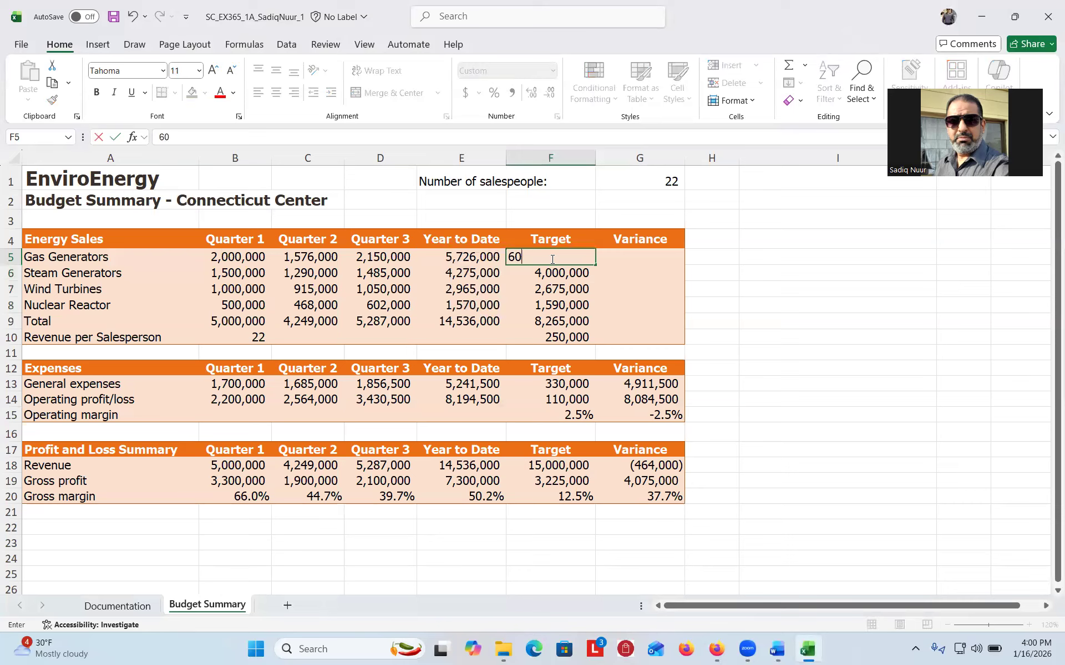
pyautogui.write('0000')
pyautogui.press('Return')
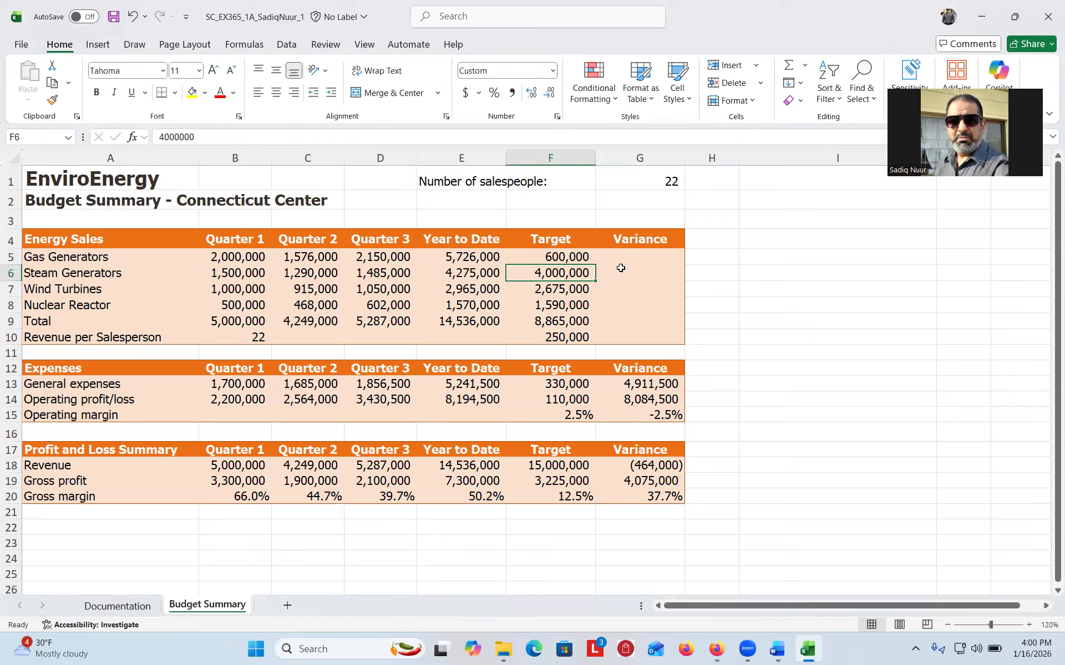
# - Recheck the required gas generators target in the Word instructions and correct cell F5 in Excel to 6000000
pyautogui.rightClick(567, 259)
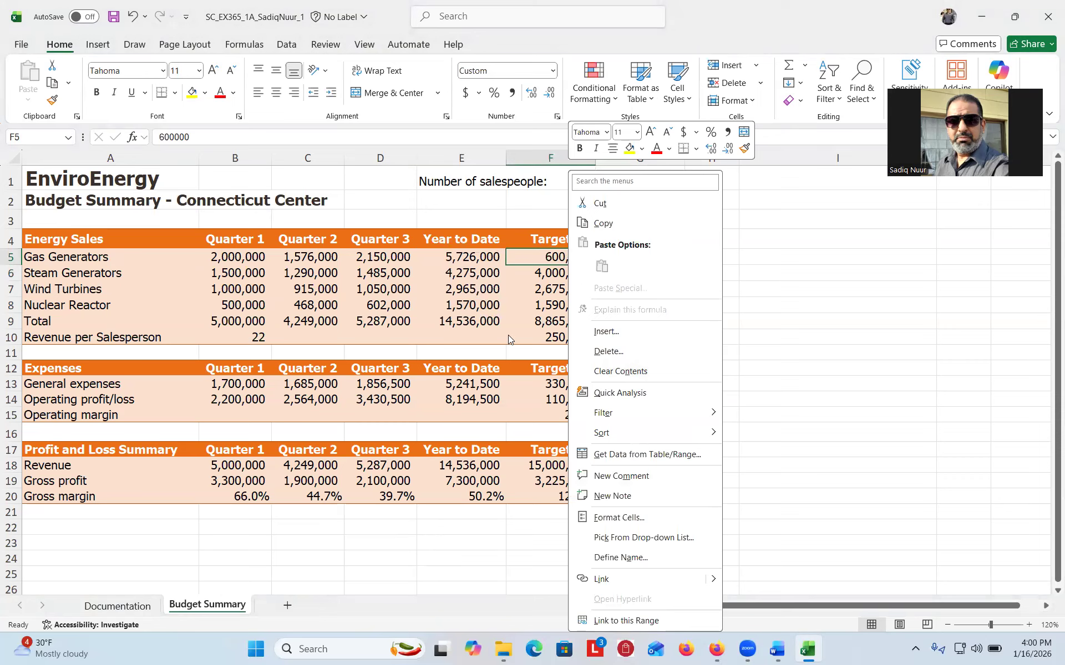
pyautogui.press('Escape')
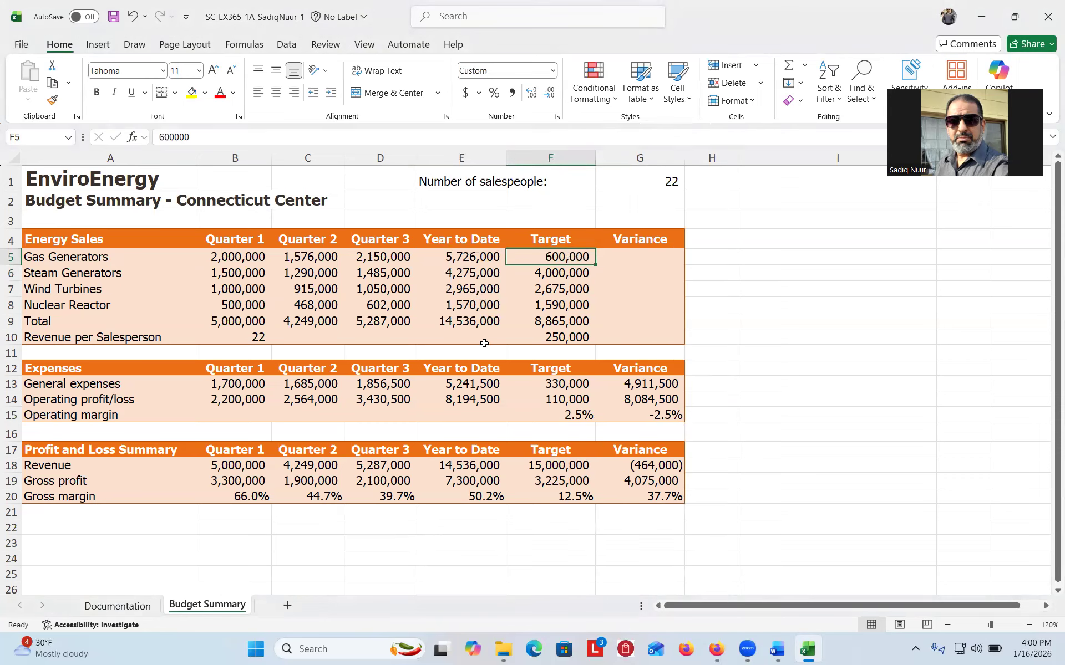
pyautogui.click(776, 649)
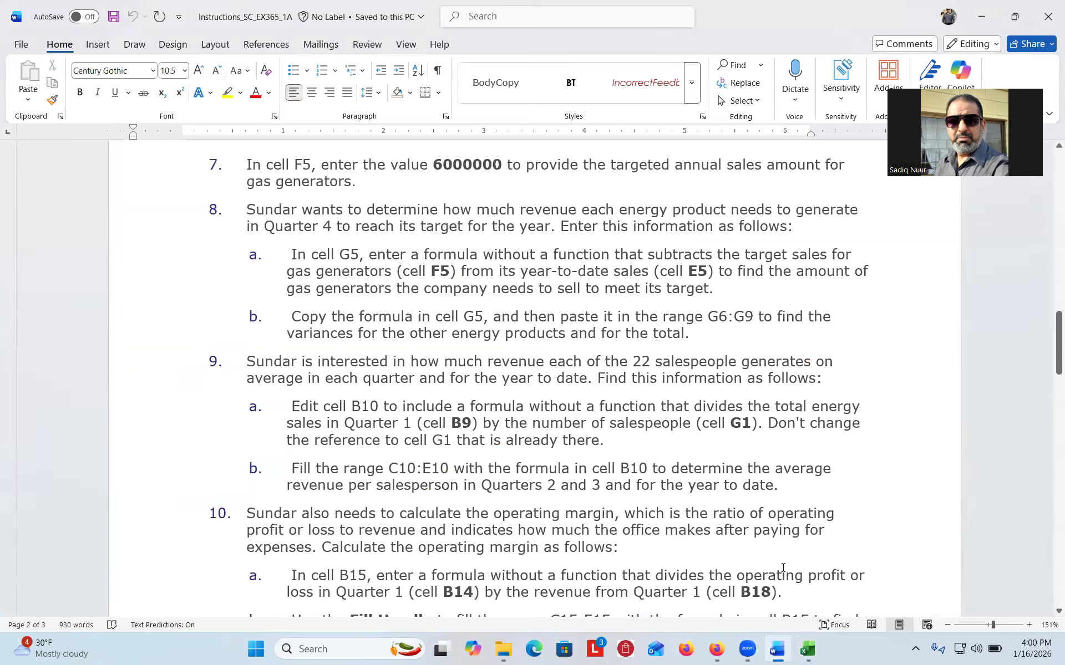
pyautogui.click(808, 648)
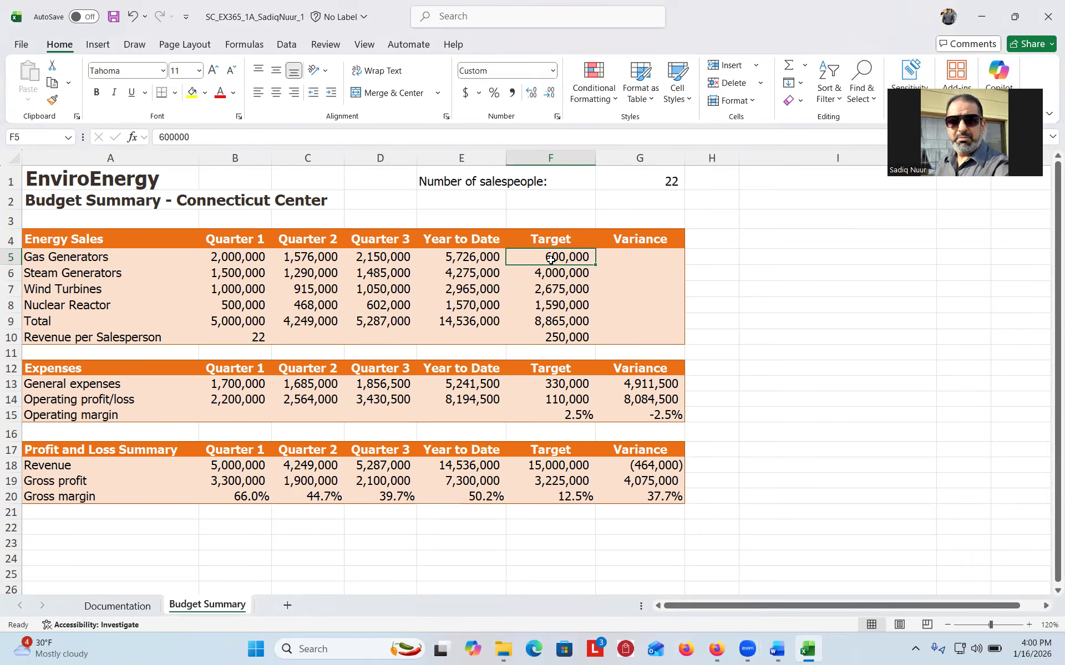
pyautogui.click(197, 136)
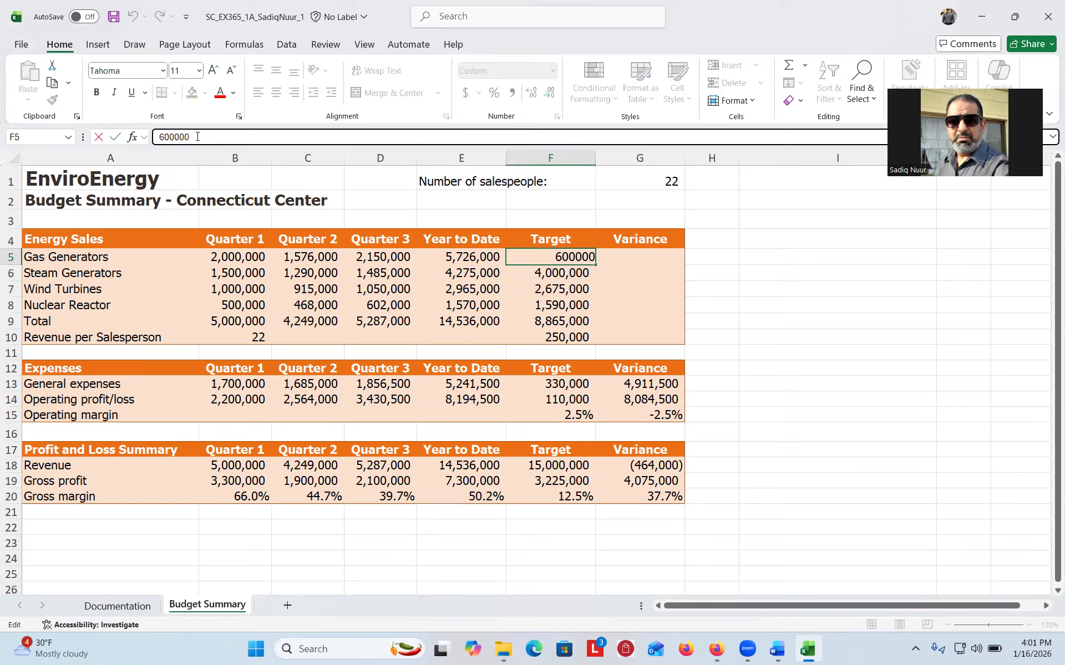
pyautogui.write('0')
pyautogui.press('Return')
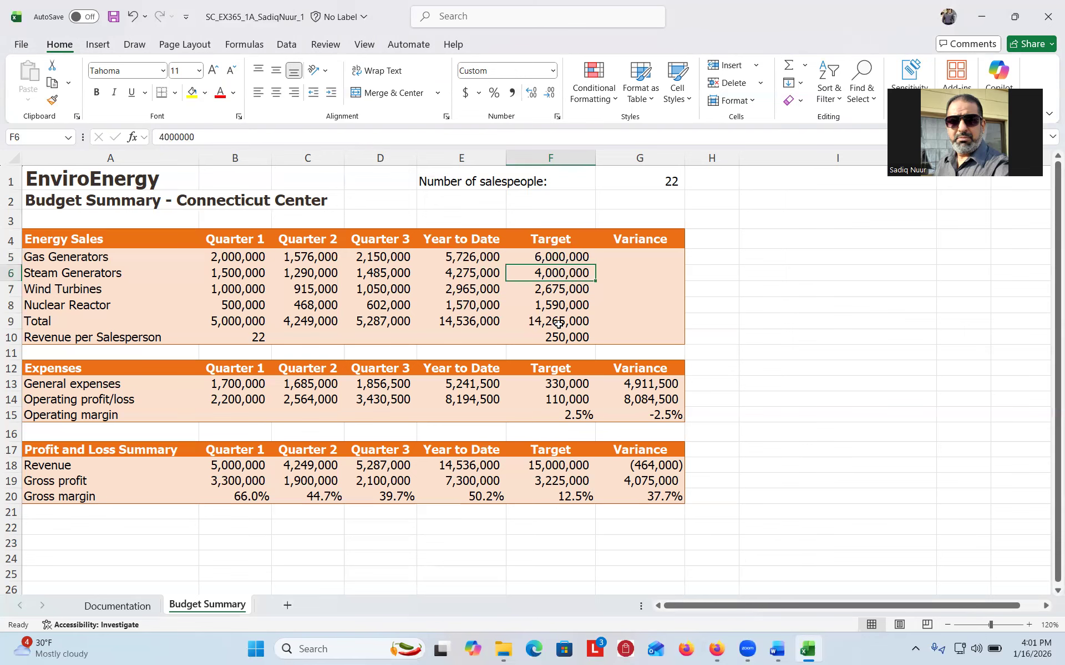
# - Switch to the Word instructions and read project step 8 about sales variances, underlining "without" in part a
pyautogui.click(777, 649)
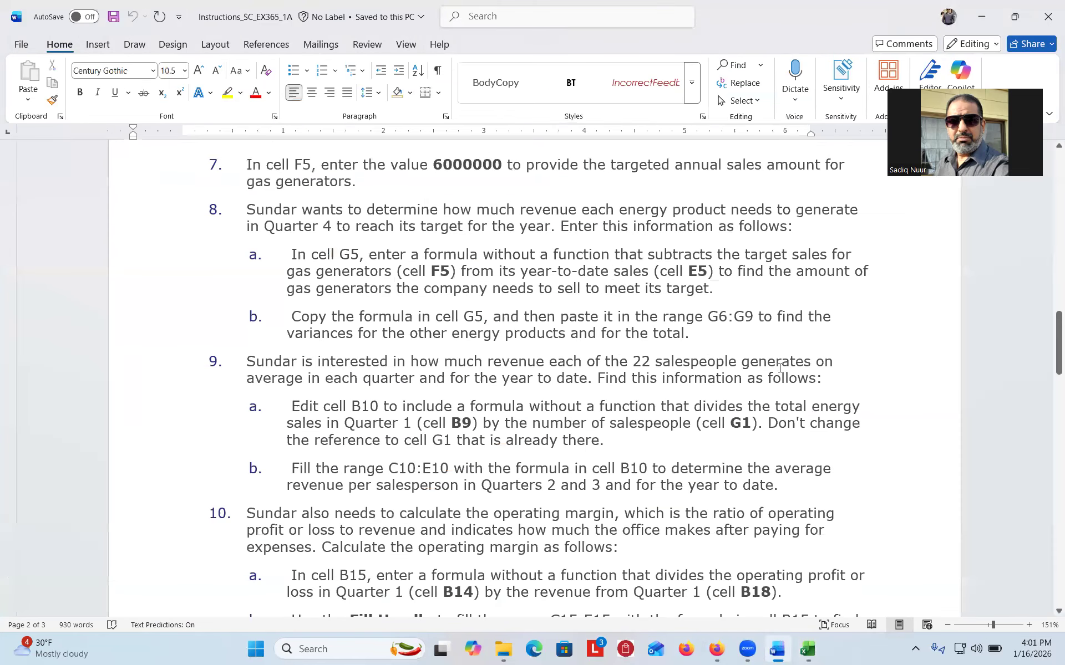
pyautogui.moveTo(1052, 335); pyautogui.dragTo(1050, 347)
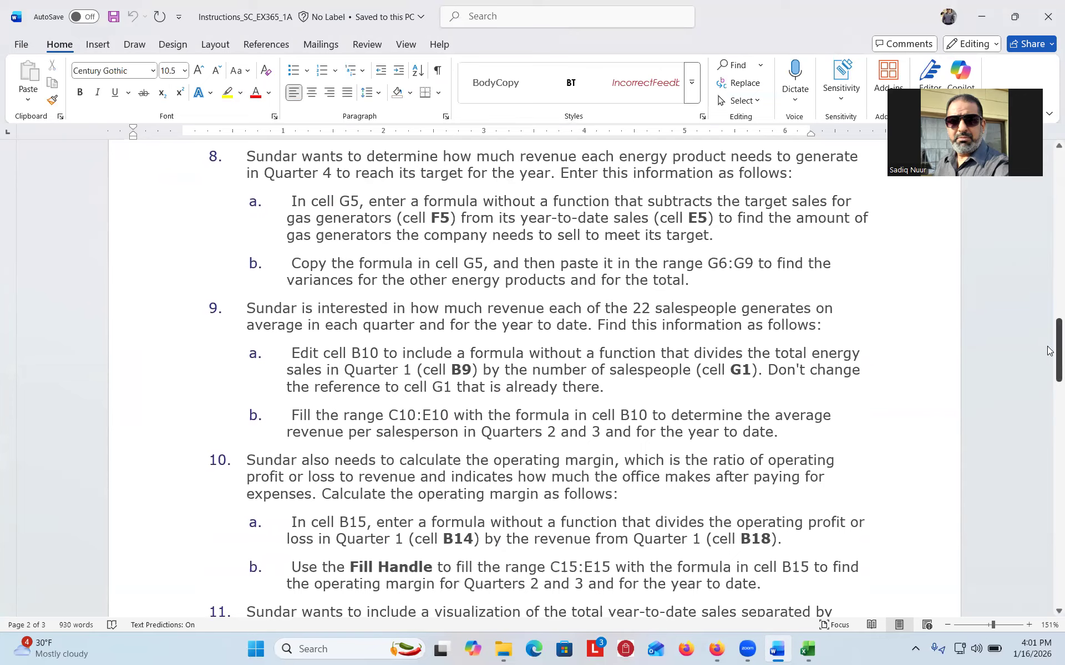
pyautogui.scroll(-1, 1048, 346)
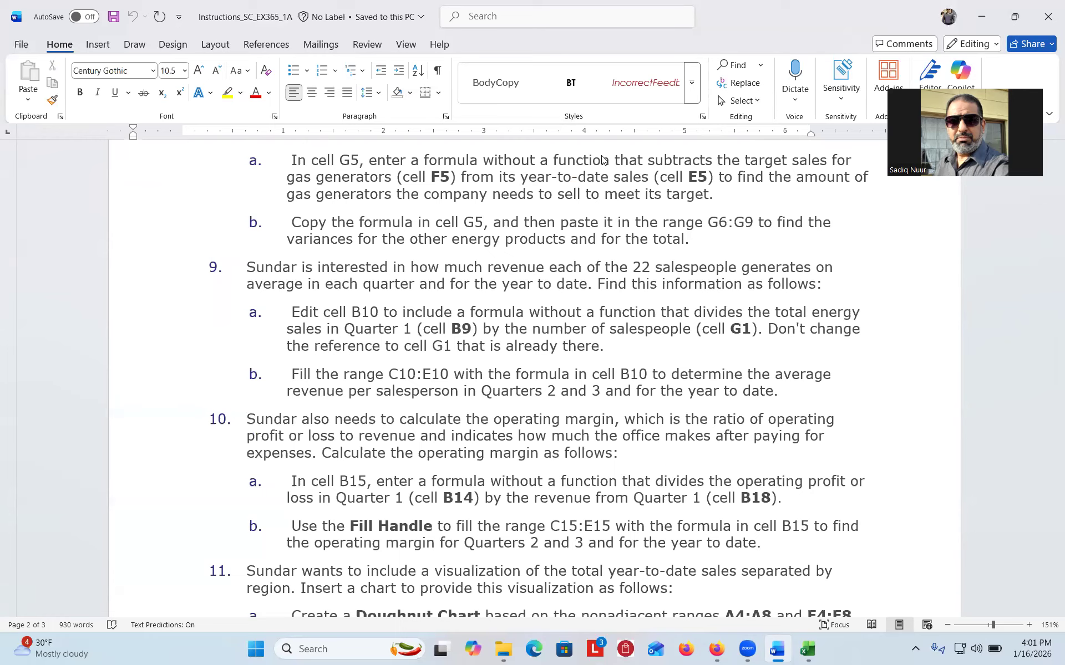
pyautogui.moveTo(482, 170); pyautogui.dragTo(535, 168)
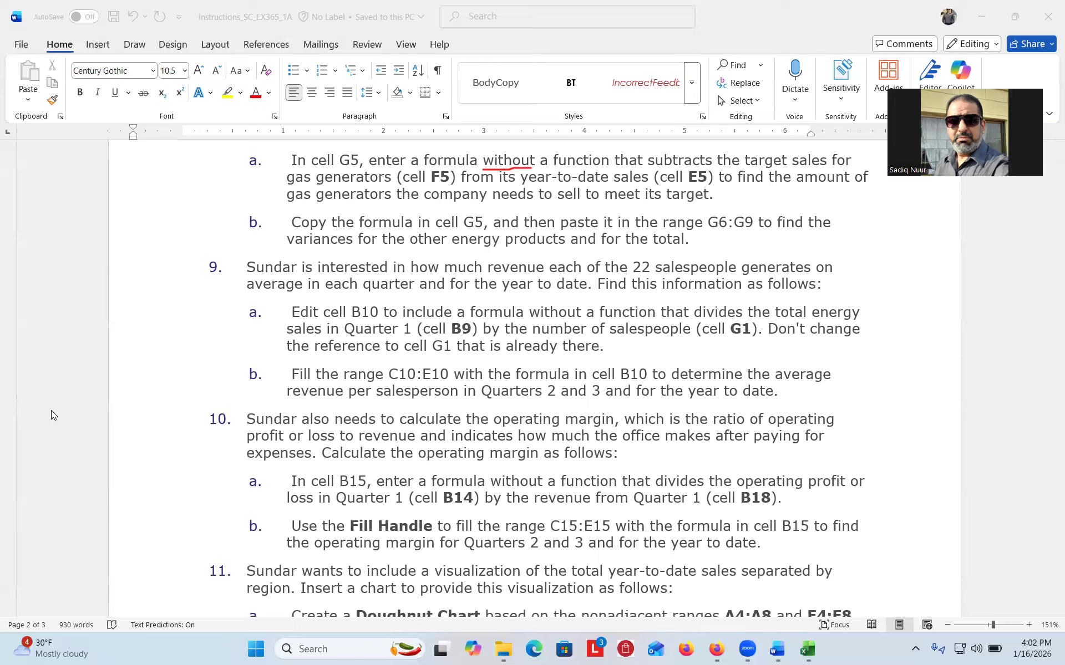
# - Switch to Excel and enter the formula =E5-F5 in cell G5 to calculate the gas generators variance
pyautogui.click(808, 649)
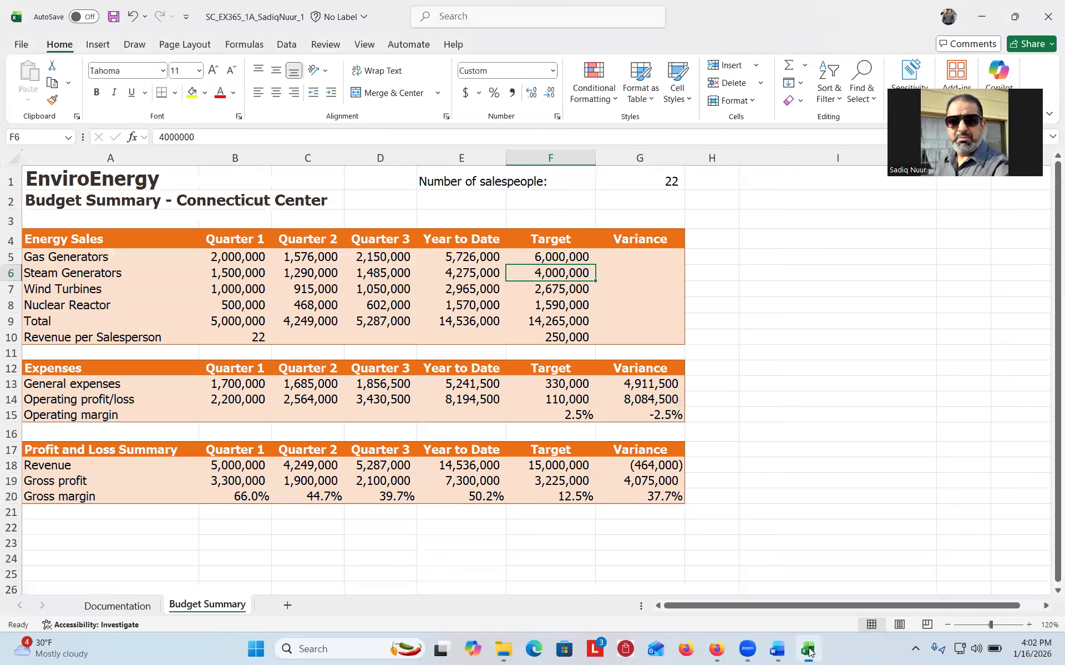
pyautogui.click(641, 256)
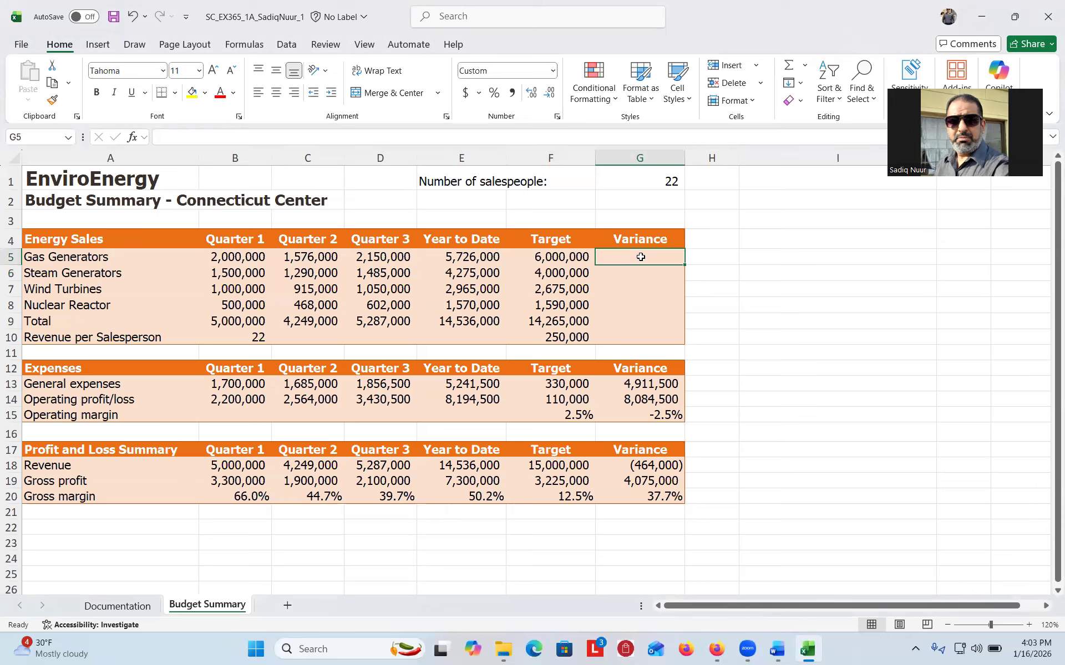
pyautogui.write('=')
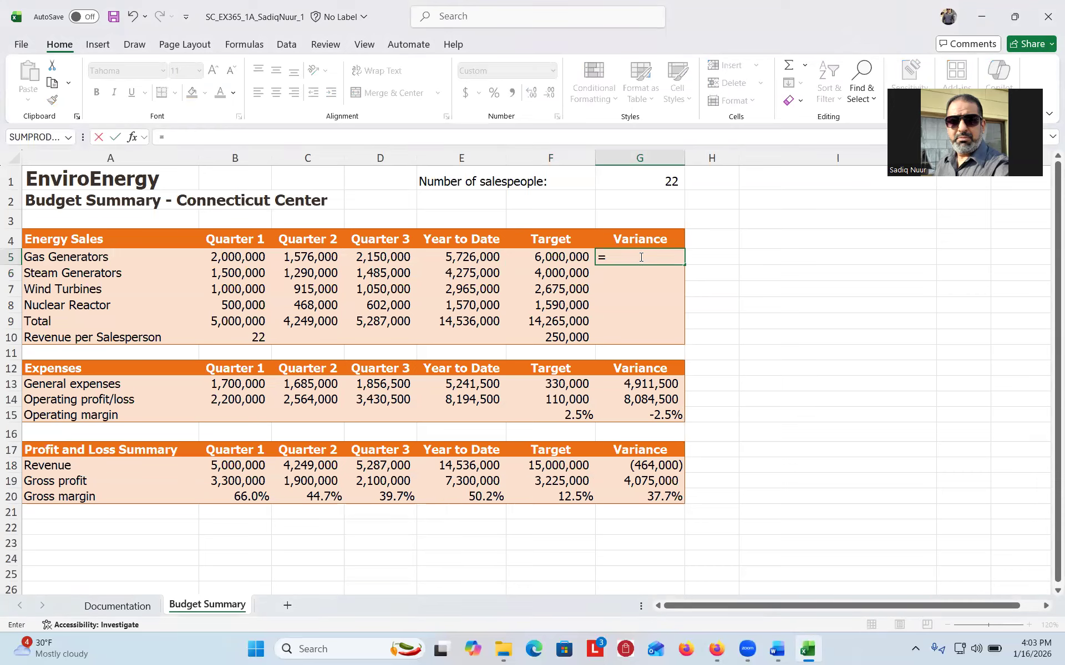
pyautogui.click(473, 258)
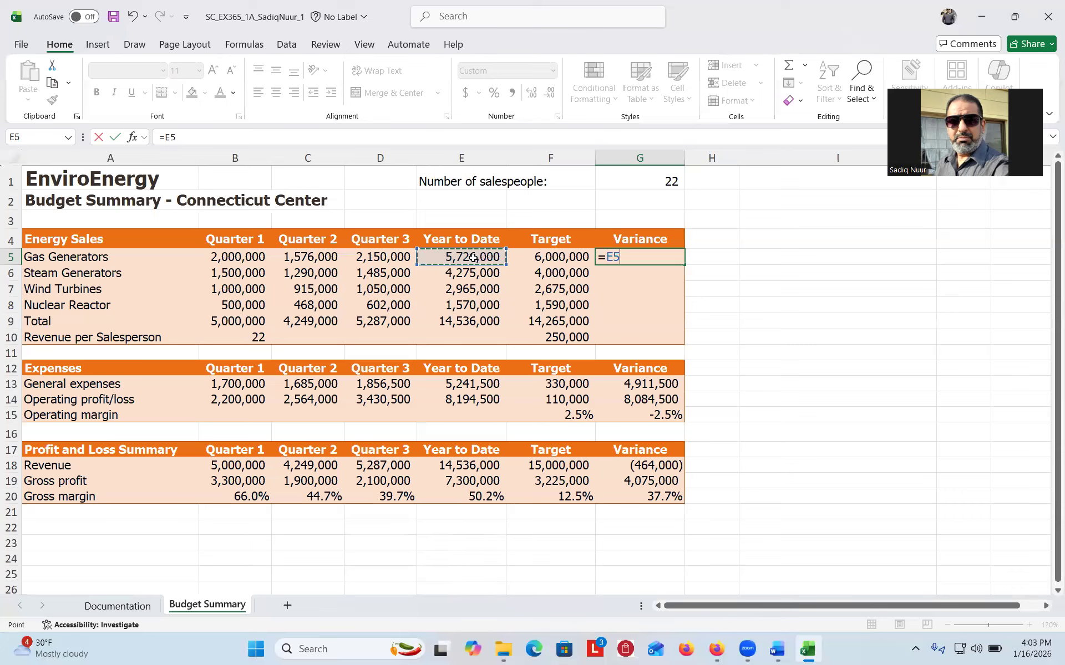
pyautogui.write('-')
pyautogui.click(557, 259)
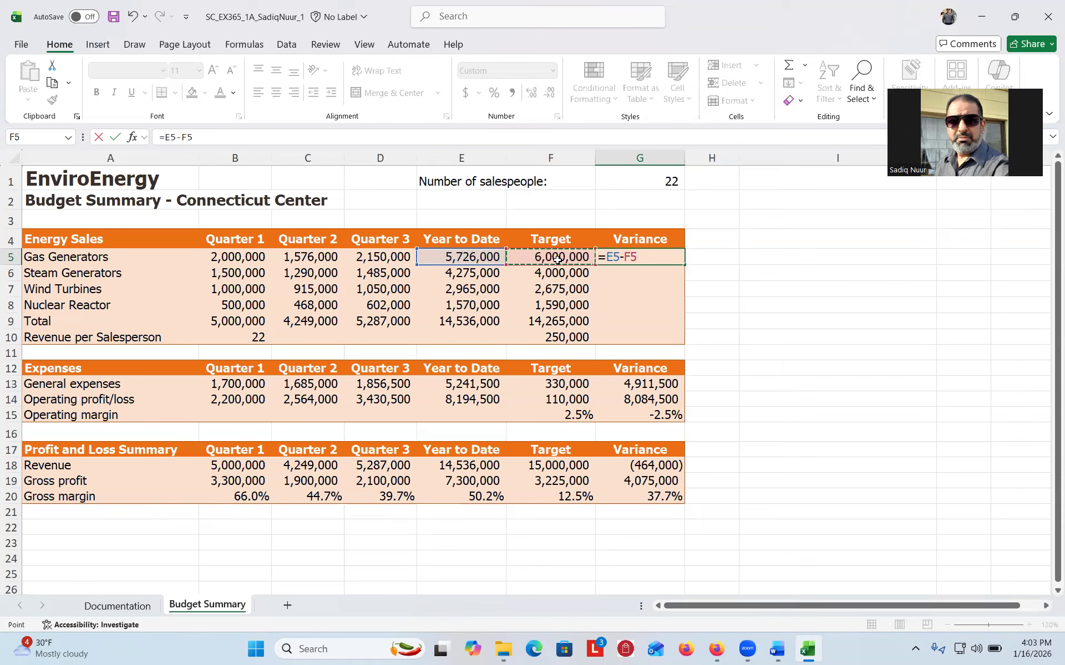
pyautogui.press('Return')
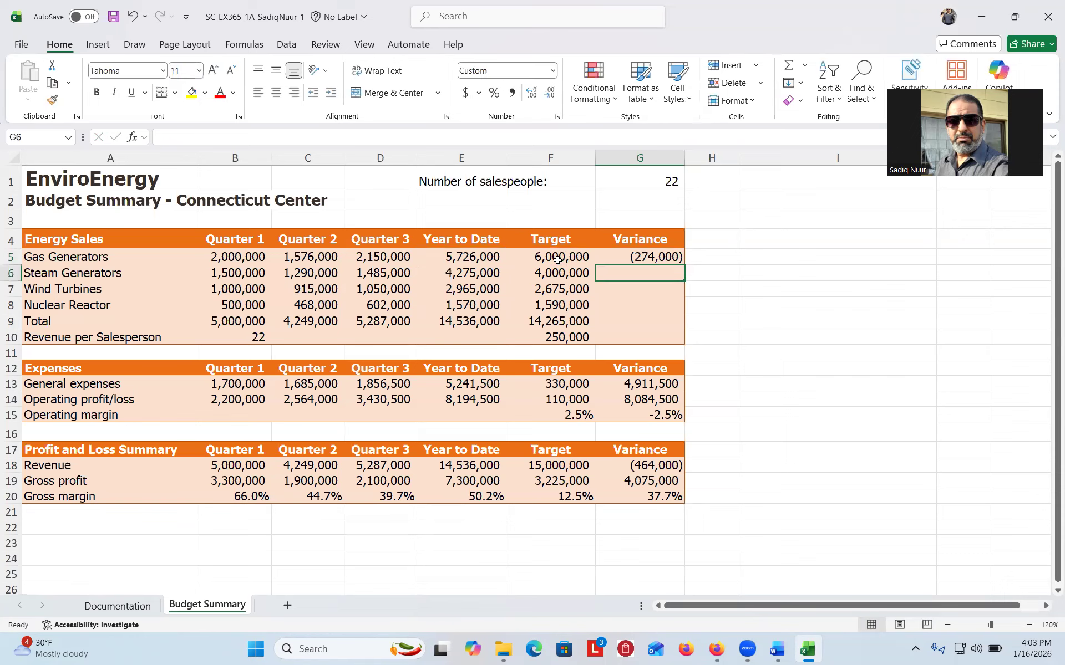
# - Fill the variance formula from G5 down through G6:G9, checking the required range in the Word instructions
pyautogui.click(631, 260)
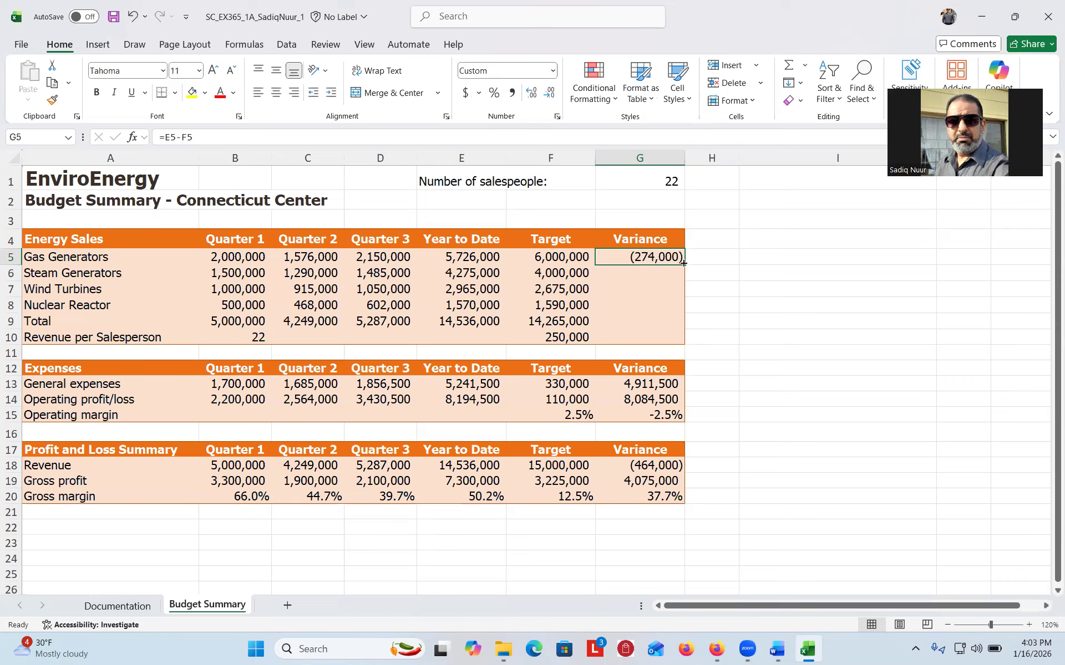
pyautogui.moveTo(685, 264); pyautogui.dragTo(686, 313)
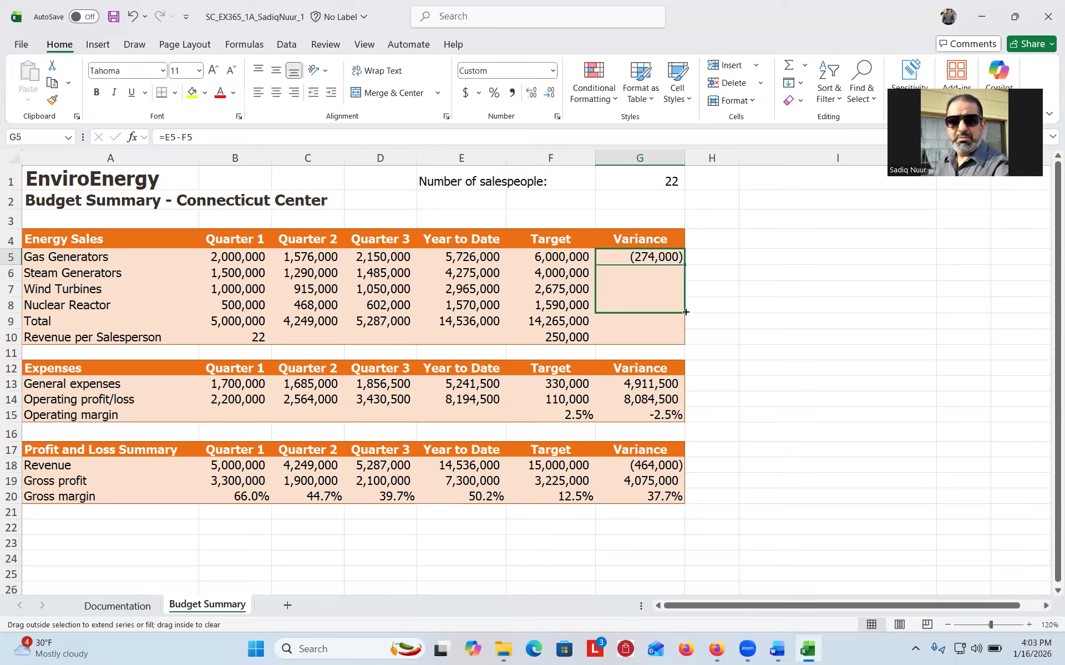
pyautogui.moveTo(686, 312); pyautogui.dragTo(686, 313)
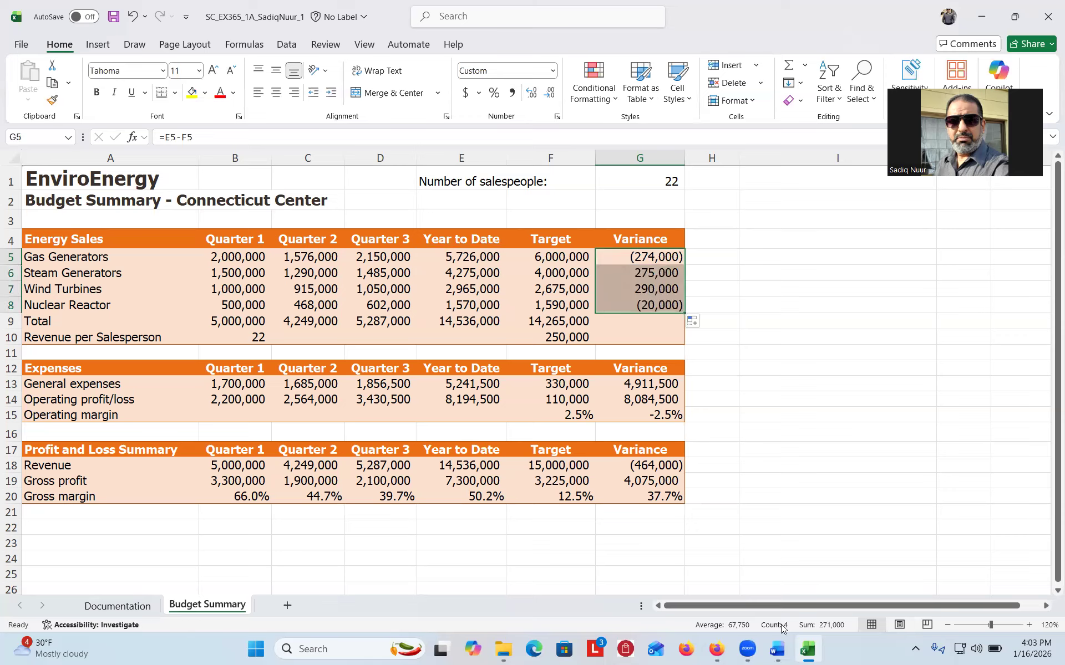
pyautogui.click(777, 650)
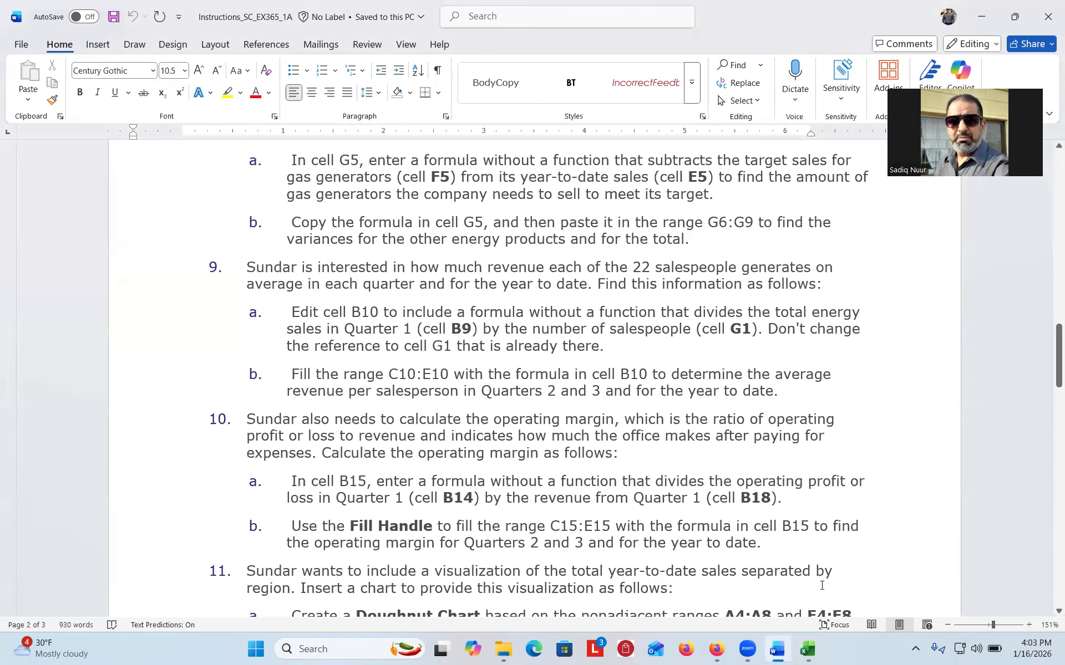
pyautogui.click(808, 649)
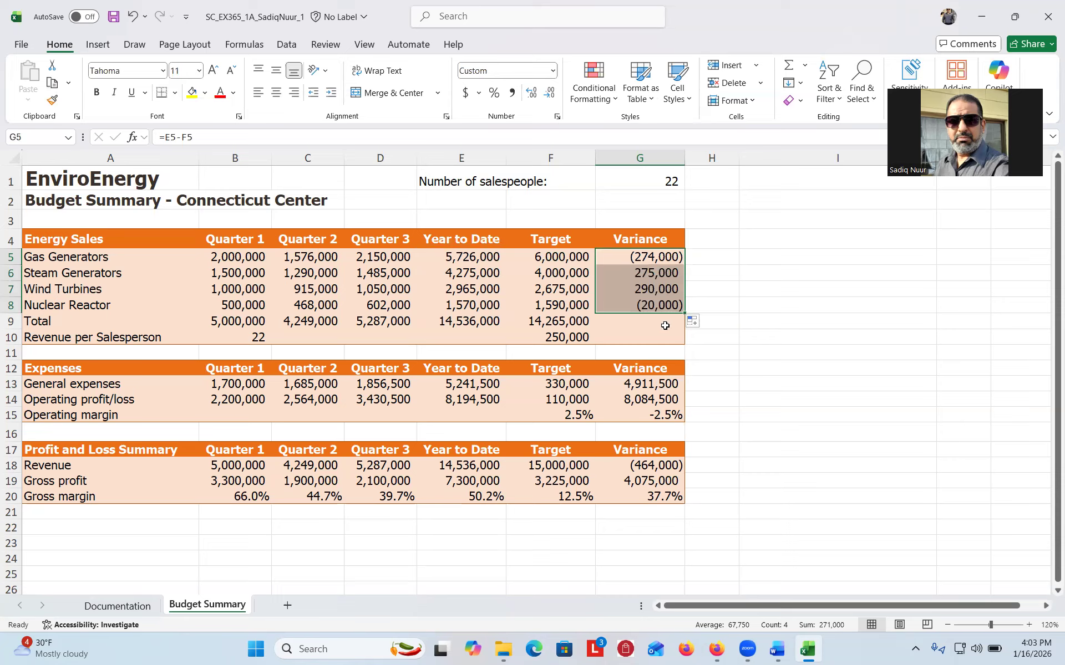
pyautogui.moveTo(682, 313); pyautogui.dragTo(688, 327)
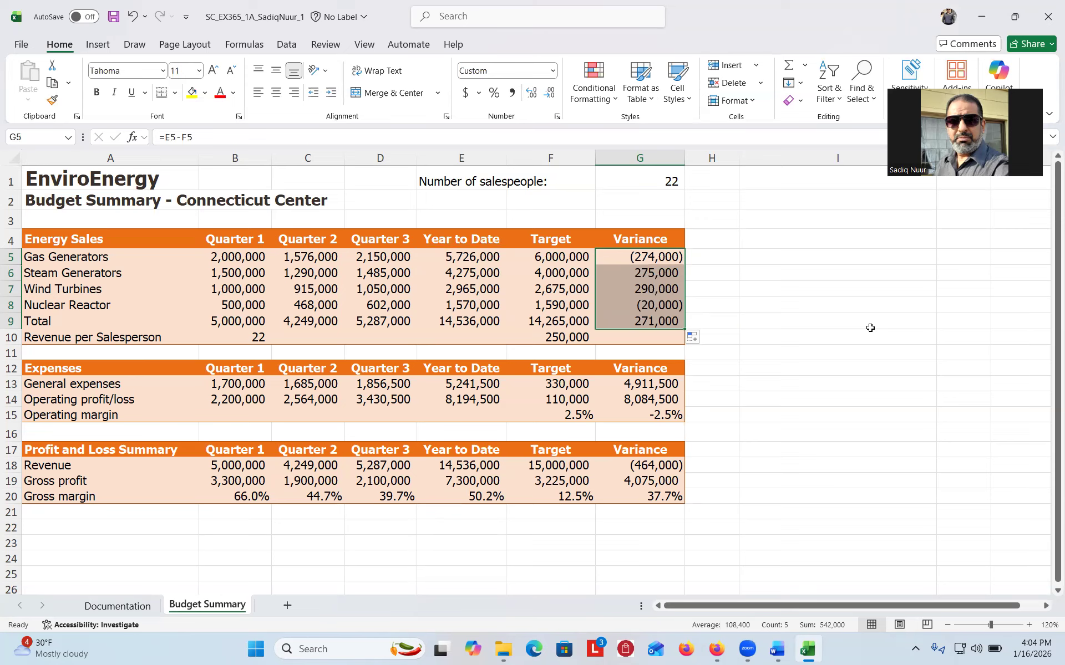
# - Switch to the Word instructions and read project step 9 about average revenue per salesperson
pyautogui.click(777, 649)
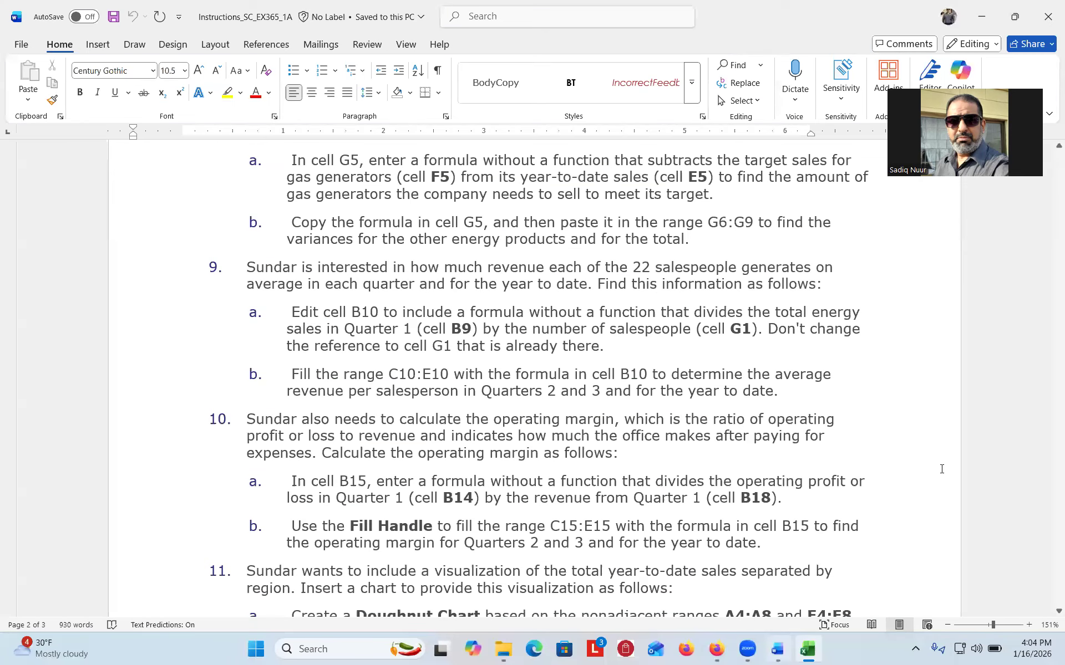
pyautogui.click(1049, 366)
pyautogui.moveTo(1049, 366); pyautogui.dragTo(1049, 376)
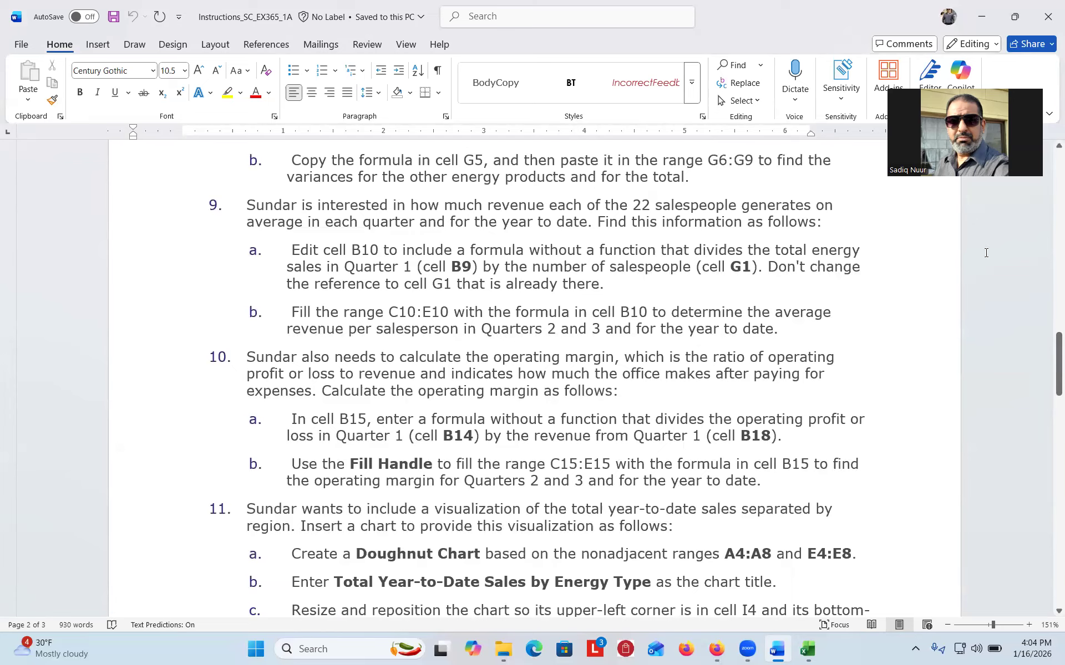
pyautogui.moveTo(1049, 347); pyautogui.dragTo(1049, 353)
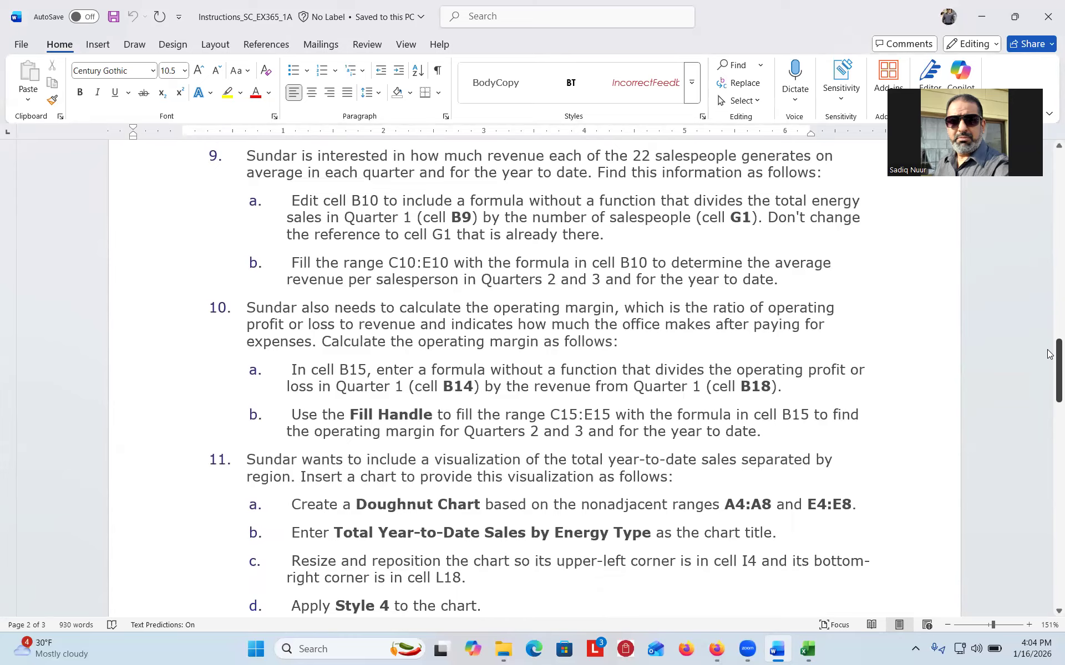
pyautogui.moveTo(1048, 350); pyautogui.dragTo(1048, 361)
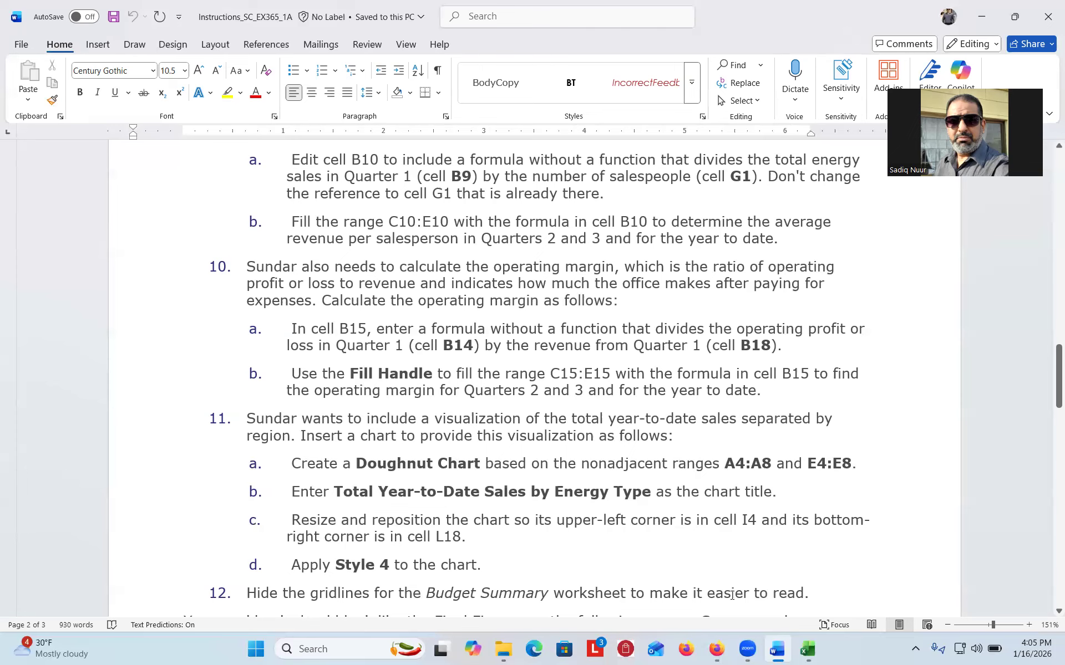
# - Switch to Excel and check the number of salespeople in cell G1 of the Budget Summary worksheet
pyautogui.click(808, 650)
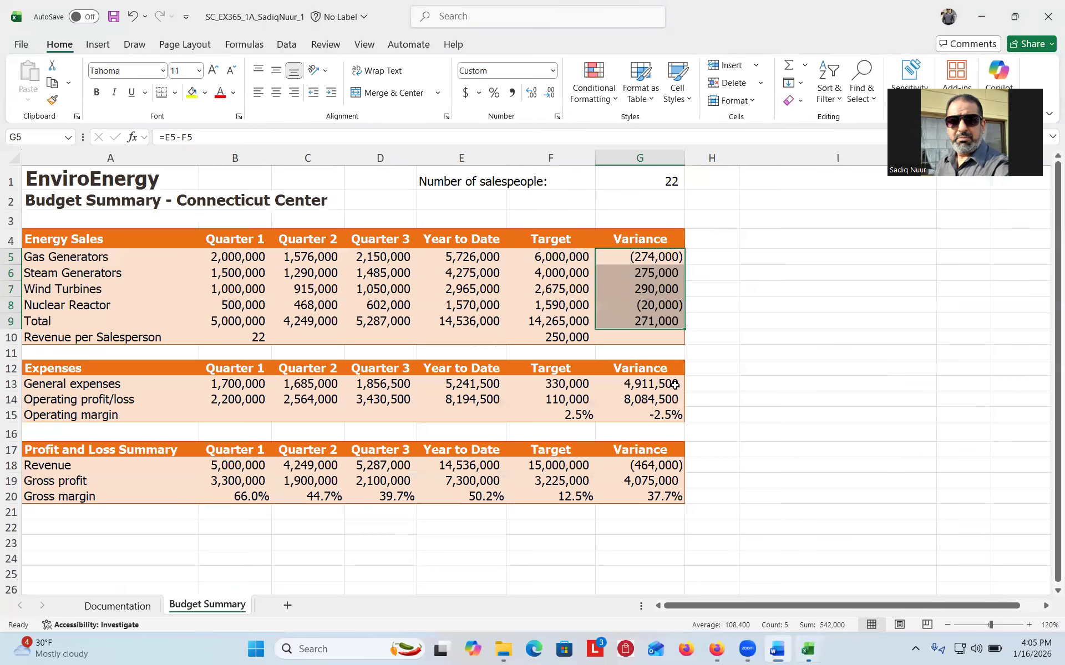
pyautogui.click(647, 173)
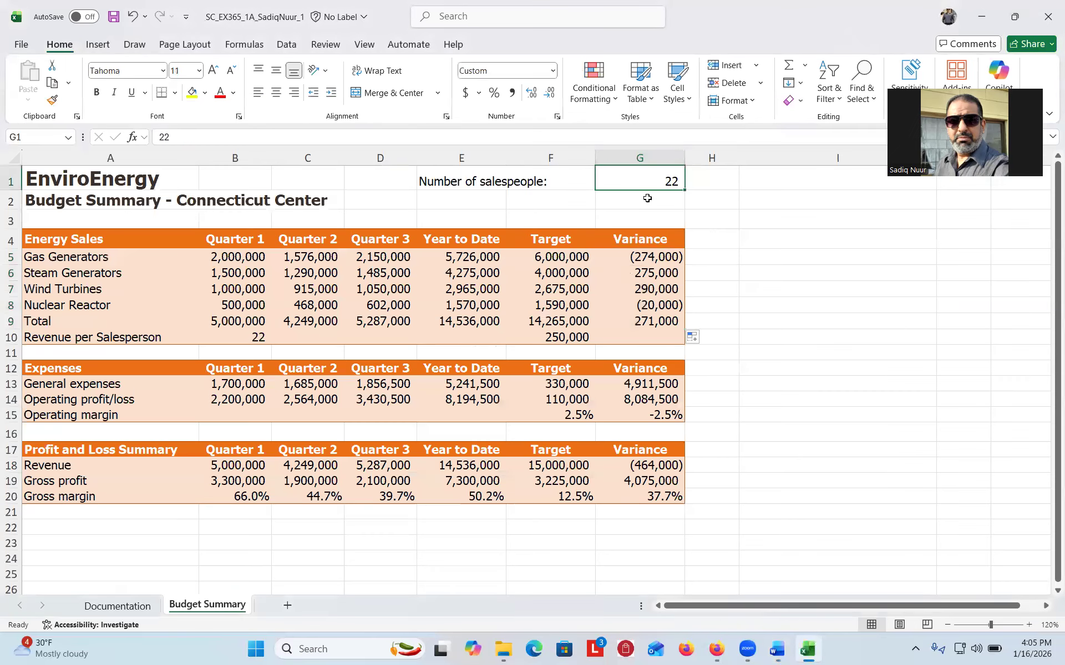
# - Enter the formula =B9/G1 in cell B10 for the Quarter 1 revenue per salesperson
pyautogui.click(244, 340)
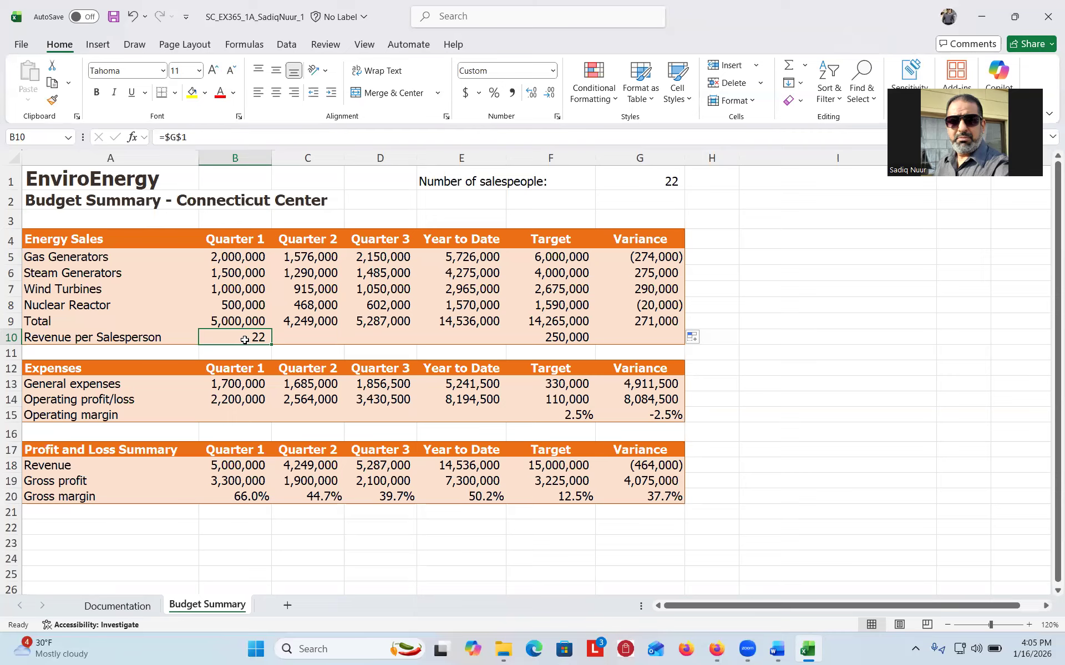
pyautogui.write('=')
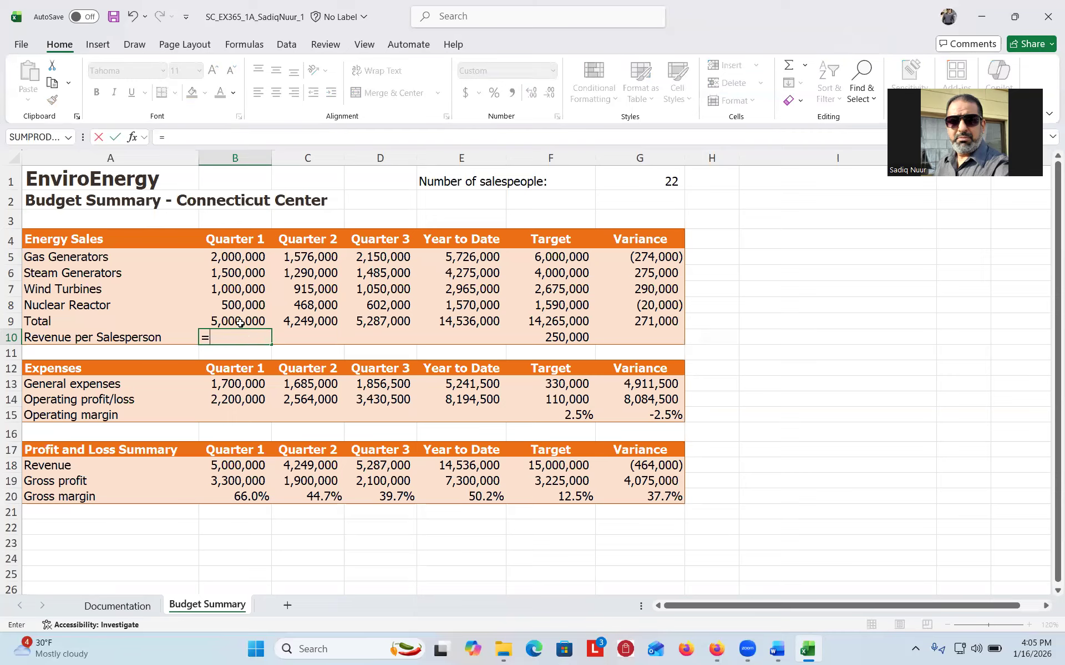
pyautogui.click(239, 321)
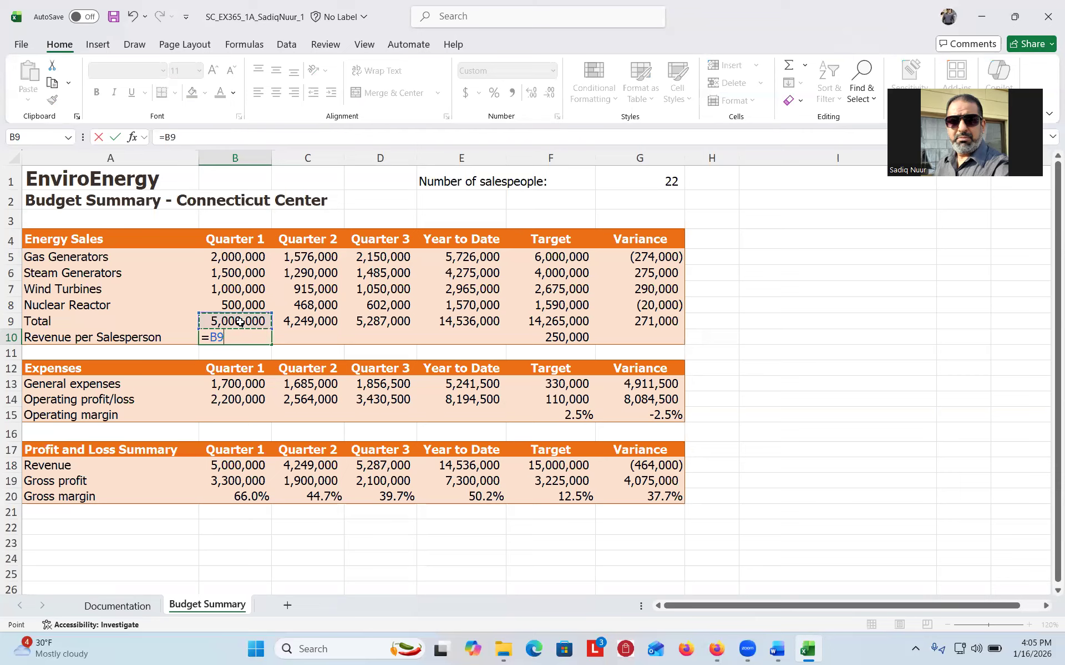
pyautogui.write('/')
pyautogui.click(653, 184)
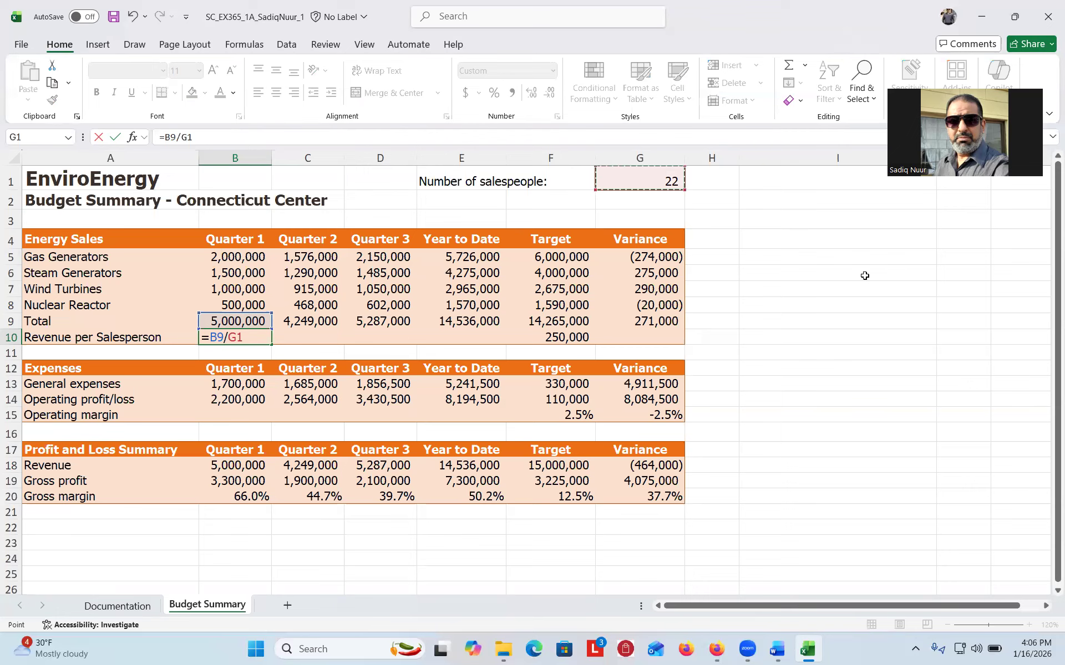
pyautogui.press('Return')
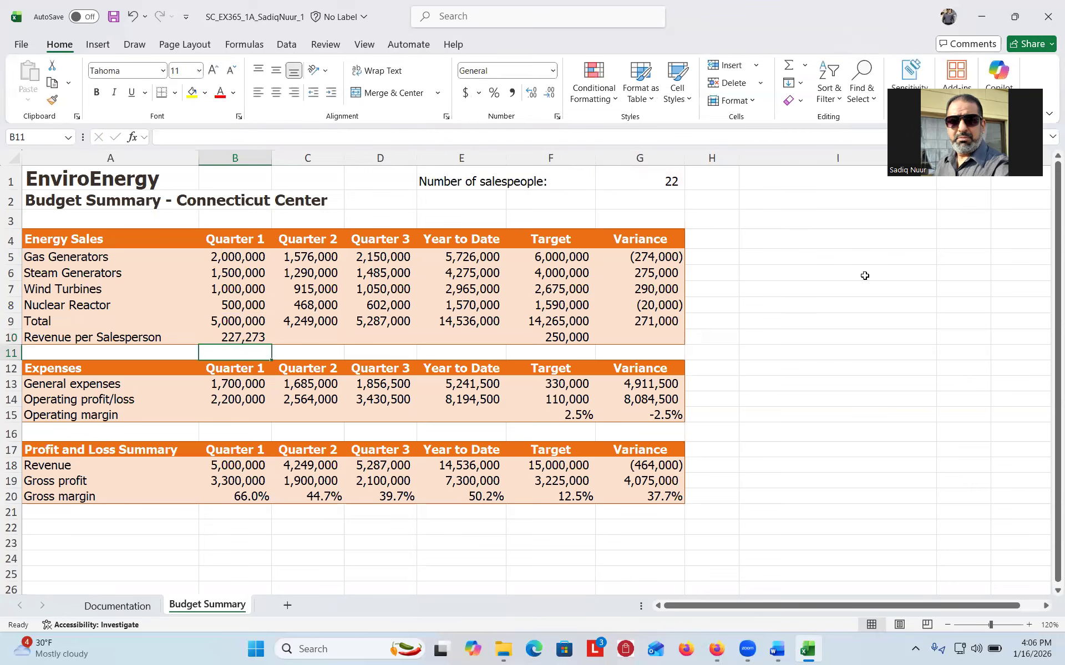
# - Try to fill the relative formula from B10 into C10 and inspect the cell references in the filled copy
pyautogui.click(250, 336)
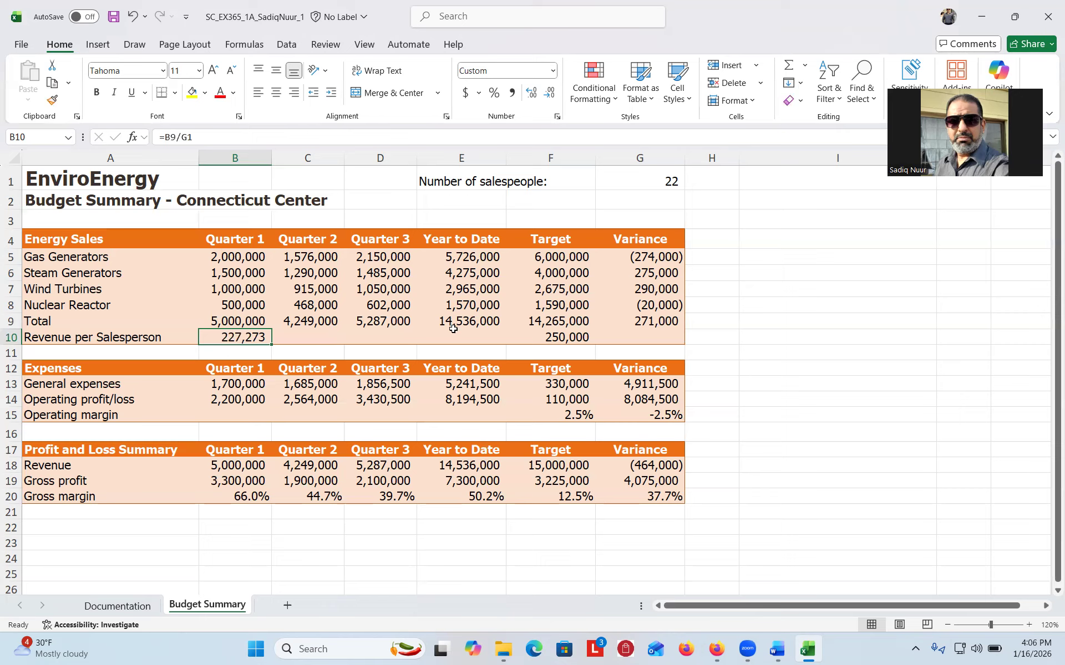
pyautogui.moveTo(273, 344); pyautogui.dragTo(315, 339)
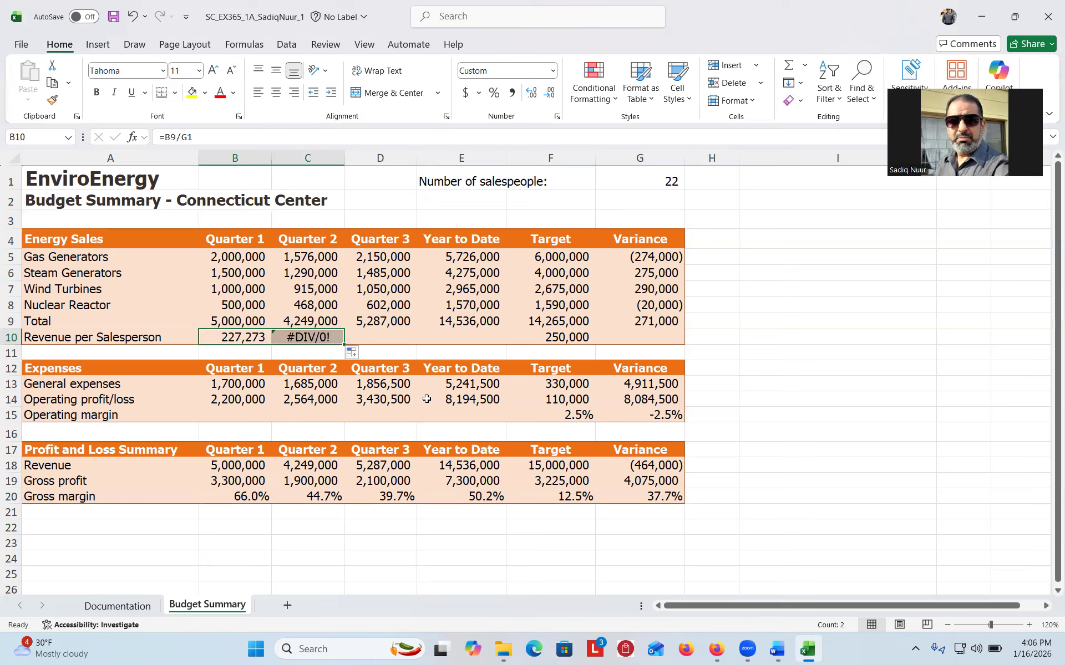
pyautogui.doubleClick(309, 339)
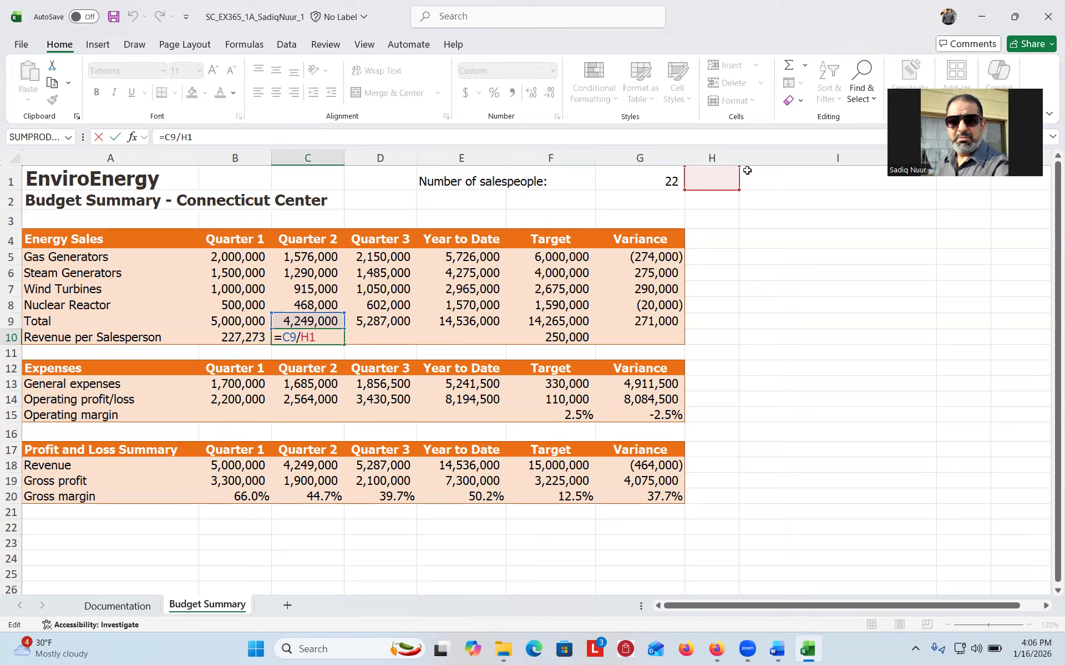
pyautogui.press('ctrl')
pyautogui.press('ctrl')
pyautogui.press('ctrl')
pyautogui.press('ctrl')
pyautogui.moveTo(789, 398)
pyautogui.mouseDown()
pyautogui.moveTo(795, 335)
pyautogui.moveTo(763, 323)
pyautogui.mouseUp()
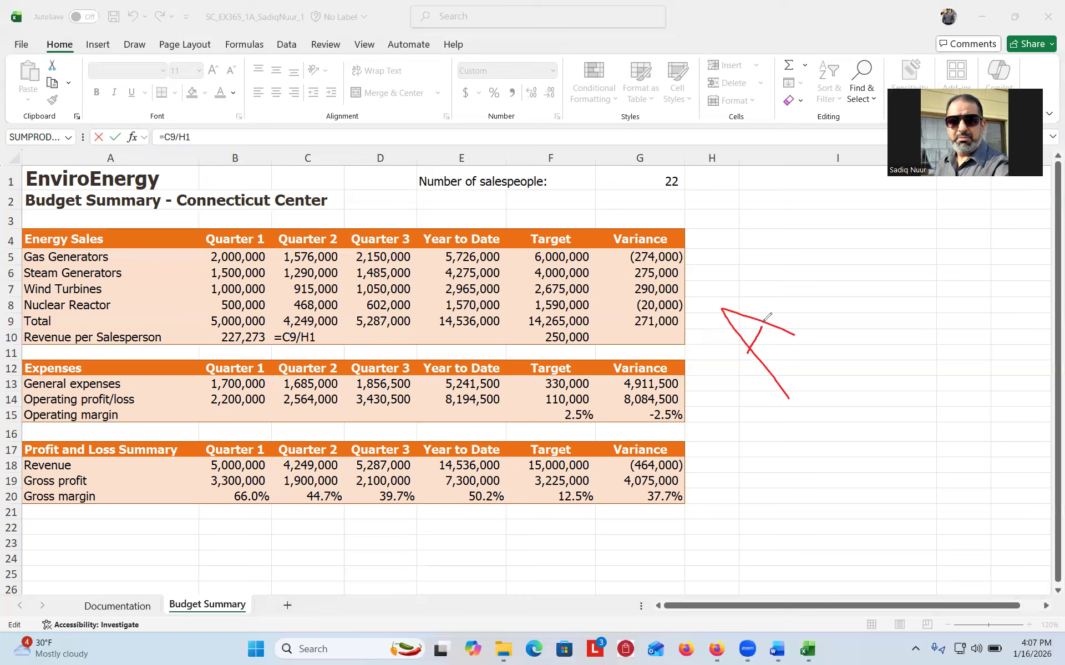
pyautogui.moveTo(744, 274)
pyautogui.mouseDown()
pyautogui.moveTo(807, 303)
pyautogui.moveTo(794, 314)
pyautogui.mouseUp()
pyautogui.click(815, 250)
pyautogui.moveTo(825, 251); pyautogui.dragTo(815, 287)
pyautogui.moveTo(842, 237)
pyautogui.mouseDown()
pyautogui.moveTo(834, 244)
pyautogui.moveTo(853, 254)
pyautogui.moveTo(843, 237)
pyautogui.moveTo(854, 246)
pyautogui.moveTo(877, 239)
pyautogui.moveTo(901, 213)
pyautogui.moveTo(935, 222)
pyautogui.mouseUp()
pyautogui.moveTo(864, 208); pyautogui.dragTo(885, 197)
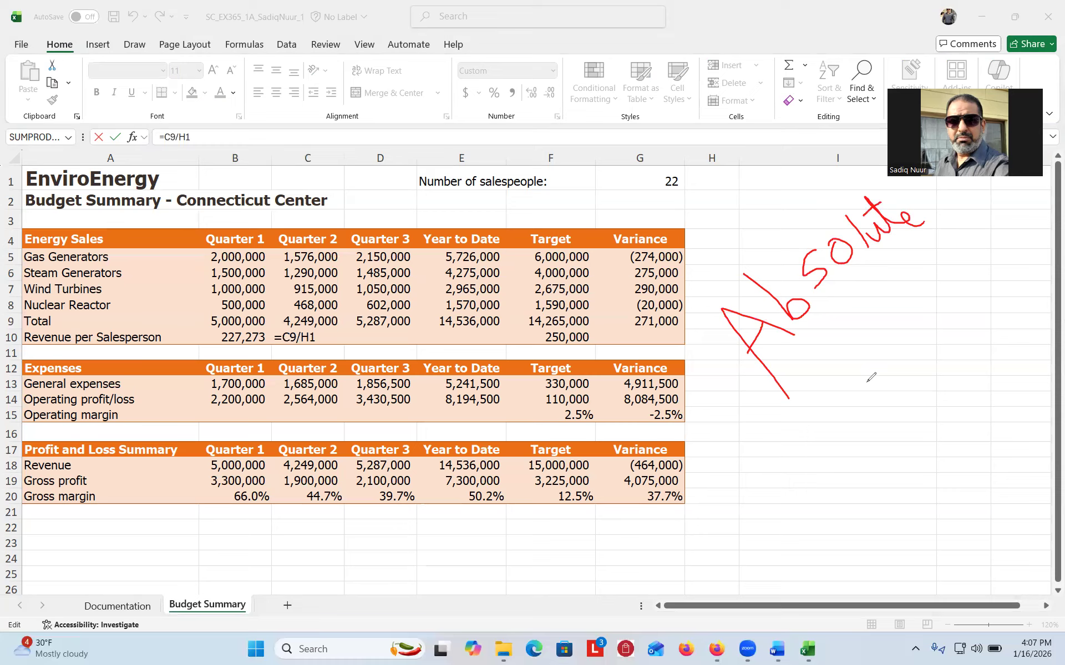
pyautogui.moveTo(858, 367)
pyautogui.mouseDown()
pyautogui.moveTo(826, 410)
pyautogui.moveTo(866, 459)
pyautogui.moveTo(857, 428)
pyautogui.moveTo(896, 423)
pyautogui.moveTo(883, 408)
pyautogui.moveTo(924, 366)
pyautogui.moveTo(926, 388)
pyautogui.mouseUp()
pyautogui.click(847, 447)
pyautogui.click(923, 289)
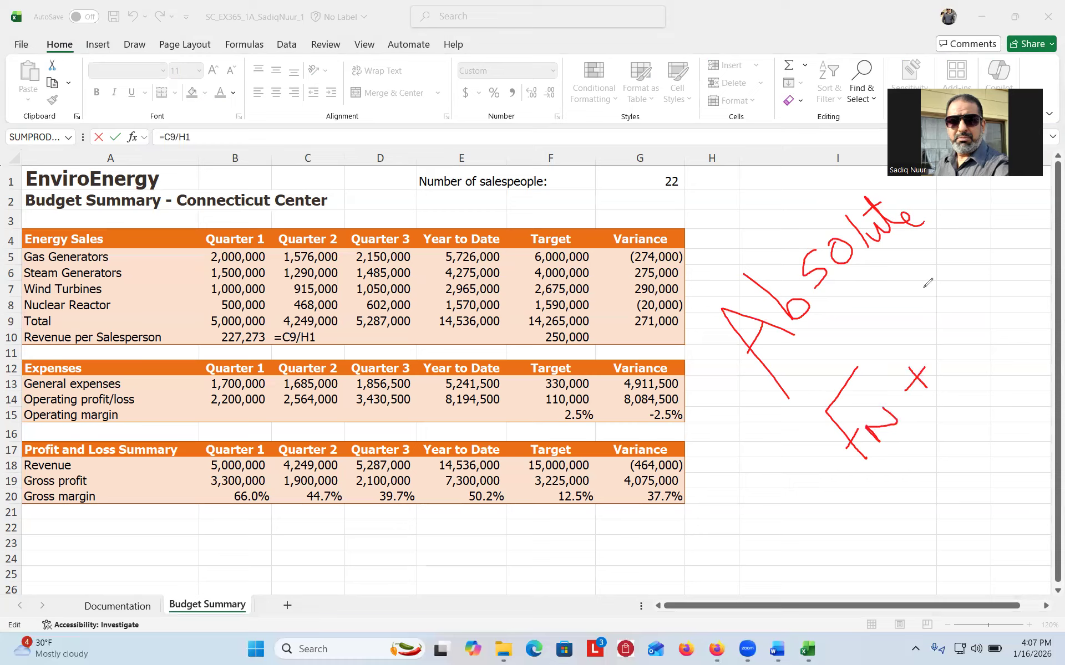
pyautogui.moveTo(923, 288)
pyautogui.mouseDown()
pyautogui.moveTo(937, 260)
pyautogui.moveTo(958, 345)
pyautogui.moveTo(953, 310)
pyautogui.moveTo(968, 314)
pyautogui.moveTo(979, 295)
pyautogui.moveTo(977, 316)
pyautogui.mouseUp()
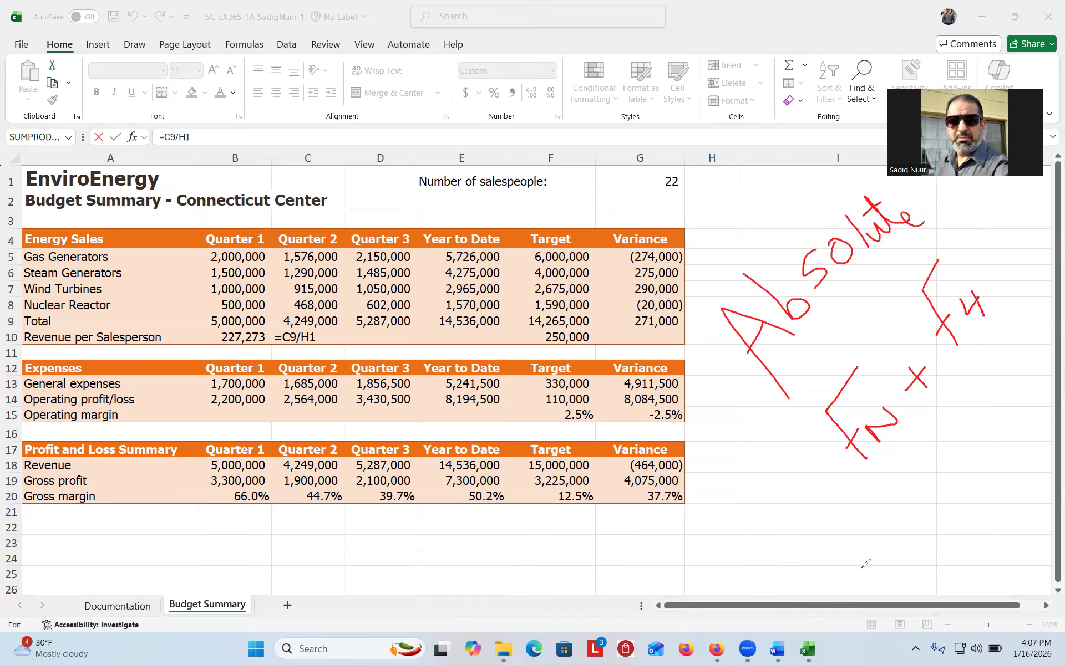
pyautogui.moveTo(863, 573)
pyautogui.mouseDown()
pyautogui.moveTo(898, 477)
pyautogui.moveTo(890, 450)
pyautogui.moveTo(899, 456)
pyautogui.mouseUp()
pyautogui.moveTo(953, 573)
pyautogui.mouseDown()
pyautogui.moveTo(970, 536)
pyautogui.moveTo(989, 383)
pyautogui.moveTo(977, 360)
pyautogui.moveTo(973, 379)
pyautogui.moveTo(976, 359)
pyautogui.moveTo(991, 356)
pyautogui.mouseUp()
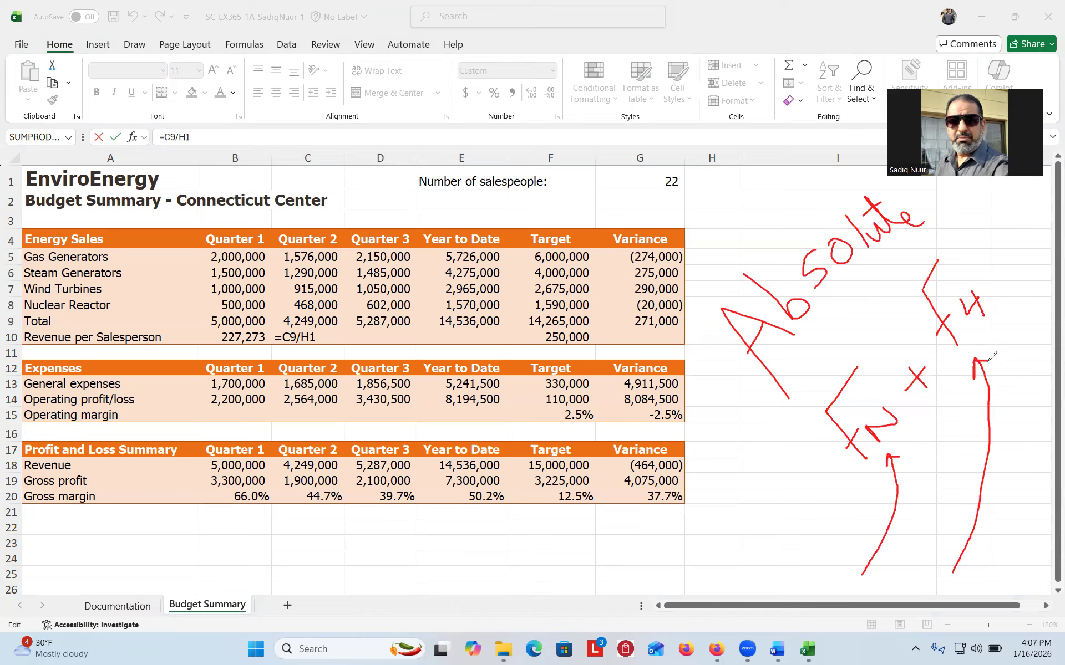
pyautogui.moveTo(693, 523)
pyautogui.mouseDown()
pyautogui.moveTo(719, 513)
pyautogui.moveTo(704, 569)
pyautogui.moveTo(689, 549)
pyautogui.moveTo(705, 583)
pyautogui.mouseUp()
pyautogui.moveTo(708, 526); pyautogui.dragTo(713, 574)
pyautogui.click(758, 497)
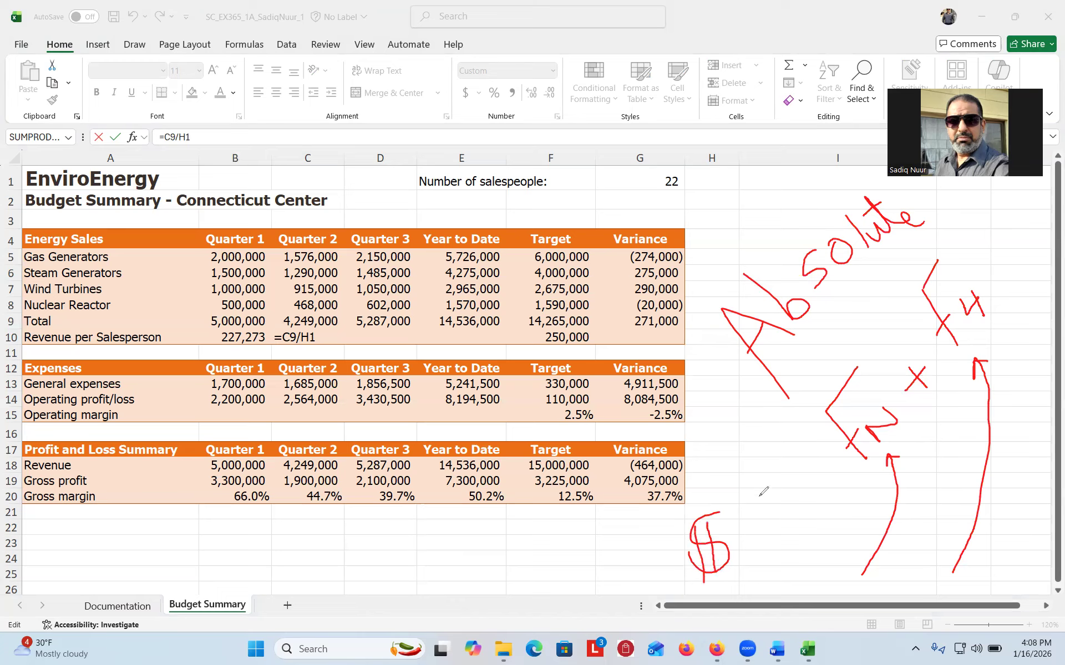
pyautogui.moveTo(740, 518)
pyautogui.mouseDown()
pyautogui.moveTo(740, 539)
pyautogui.moveTo(765, 525)
pyautogui.moveTo(775, 553)
pyautogui.mouseUp()
pyautogui.moveTo(792, 491)
pyautogui.mouseDown()
pyautogui.moveTo(782, 495)
pyautogui.moveTo(798, 524)
pyautogui.moveTo(776, 539)
pyautogui.moveTo(785, 546)
pyautogui.mouseUp()
pyautogui.moveTo(786, 493)
pyautogui.mouseDown()
pyautogui.moveTo(795, 523)
pyautogui.moveTo(828, 528)
pyautogui.mouseUp()
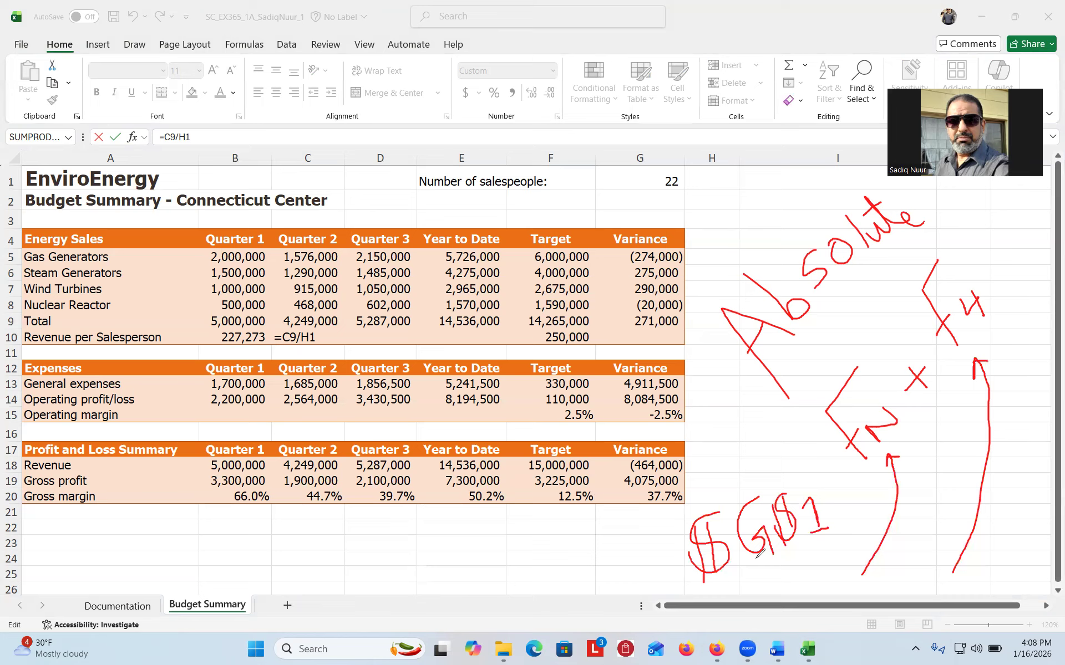
pyautogui.moveTo(726, 493)
pyautogui.mouseDown()
pyautogui.moveTo(756, 388)
pyautogui.moveTo(762, 400)
pyautogui.mouseUp()
# - Leave the formula in cell C10 unedited and clear the cell's contents
pyautogui.click(317, 339)
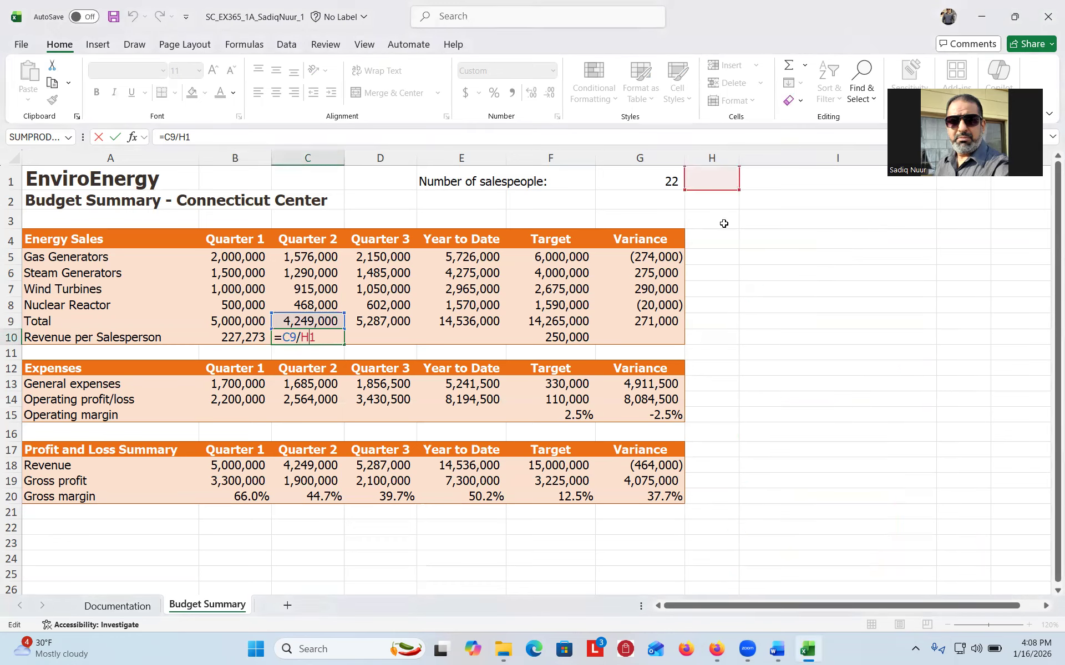
pyautogui.hotkey('ctrl', 'Return')
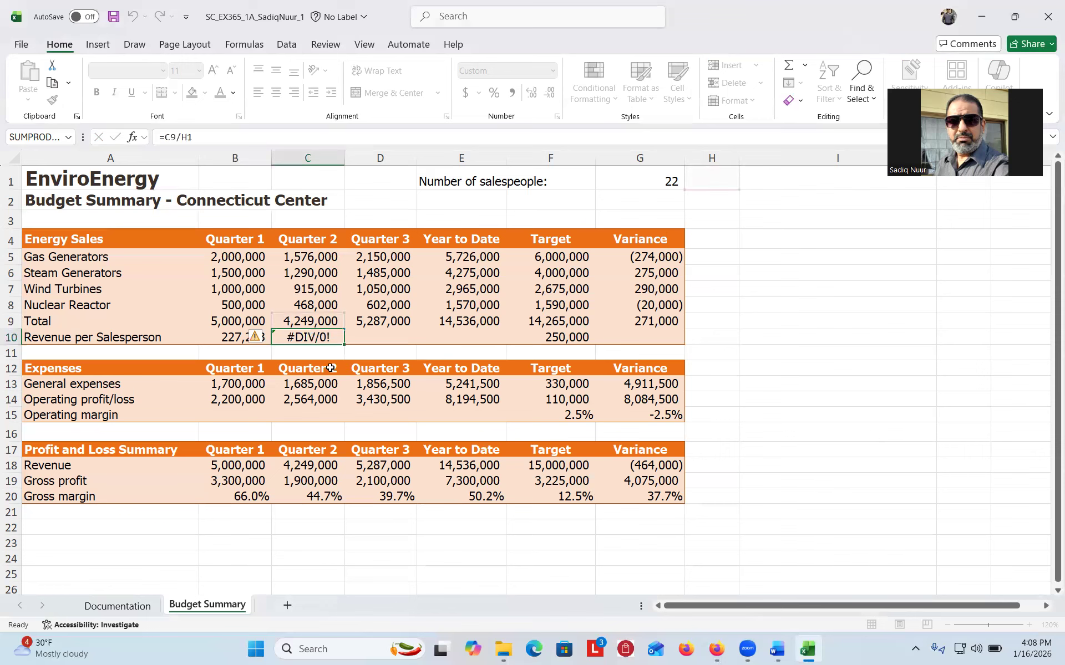
pyautogui.press('Delete')
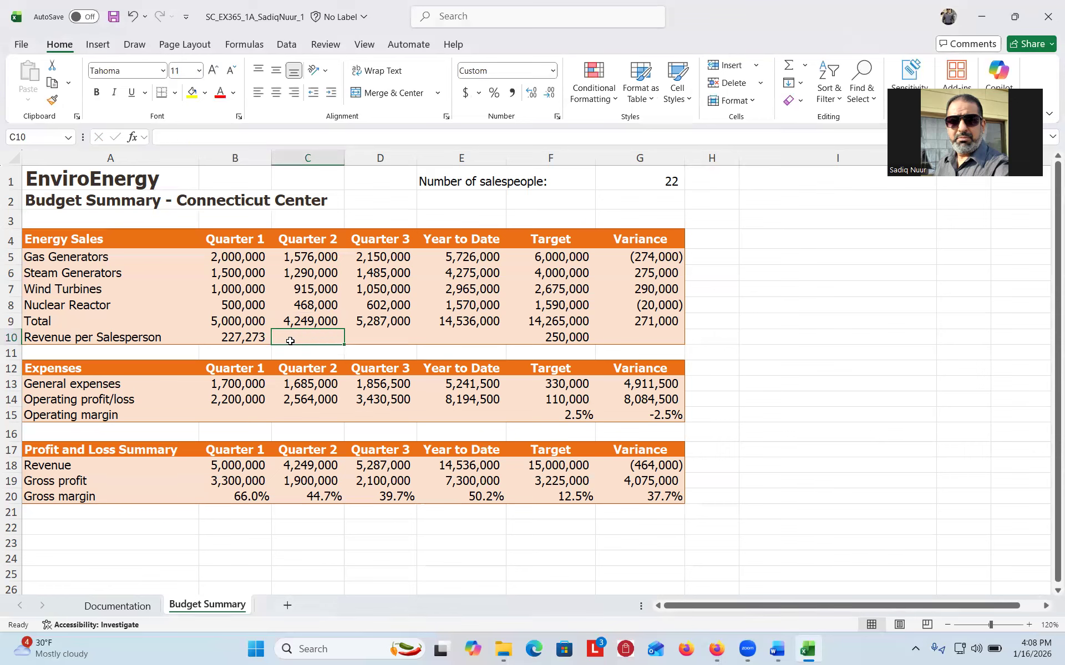
pyautogui.write('=')
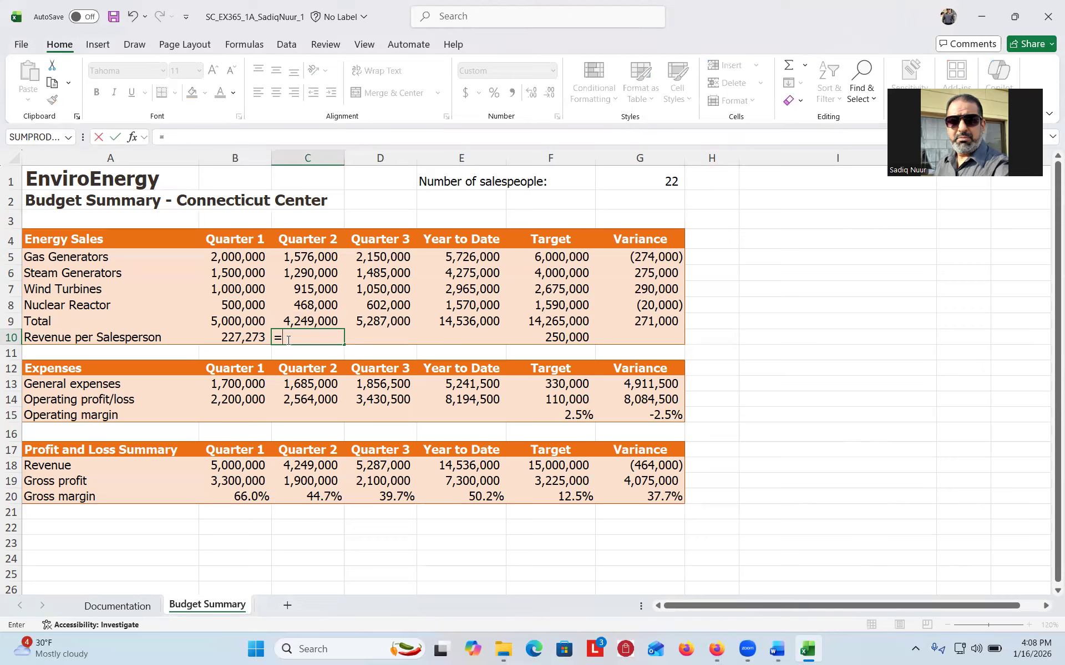
pyautogui.press('Escape')
# - Replace the formula in cell B10 with =B9/$G$1, using an absolute reference to the number of salespeople
pyautogui.click(244, 336)
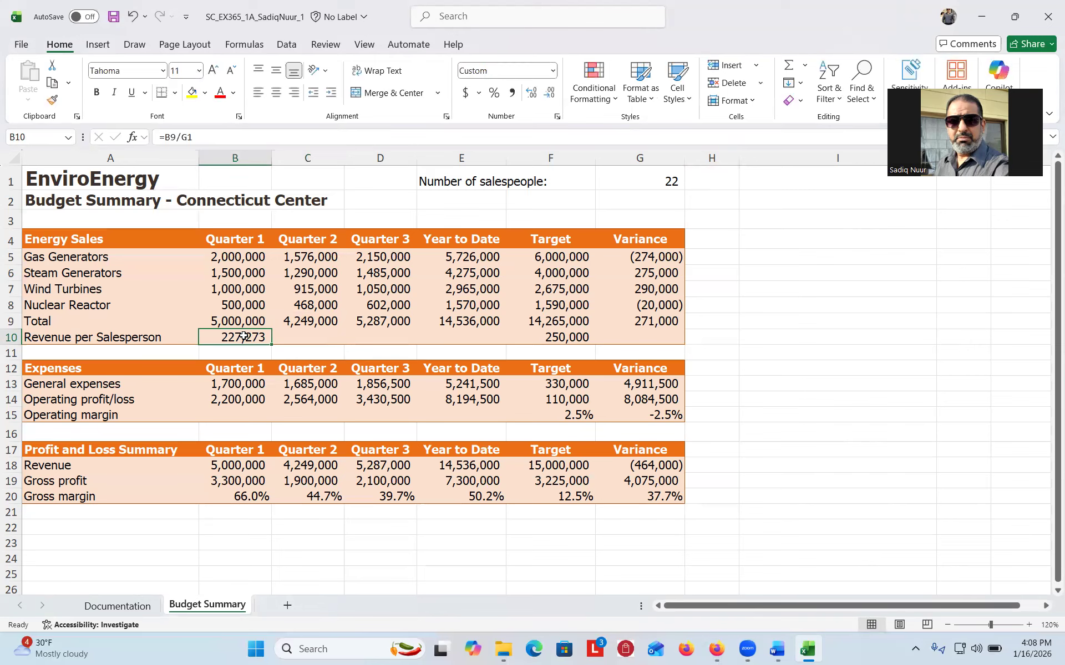
pyautogui.press('Delete')
pyautogui.write('=')
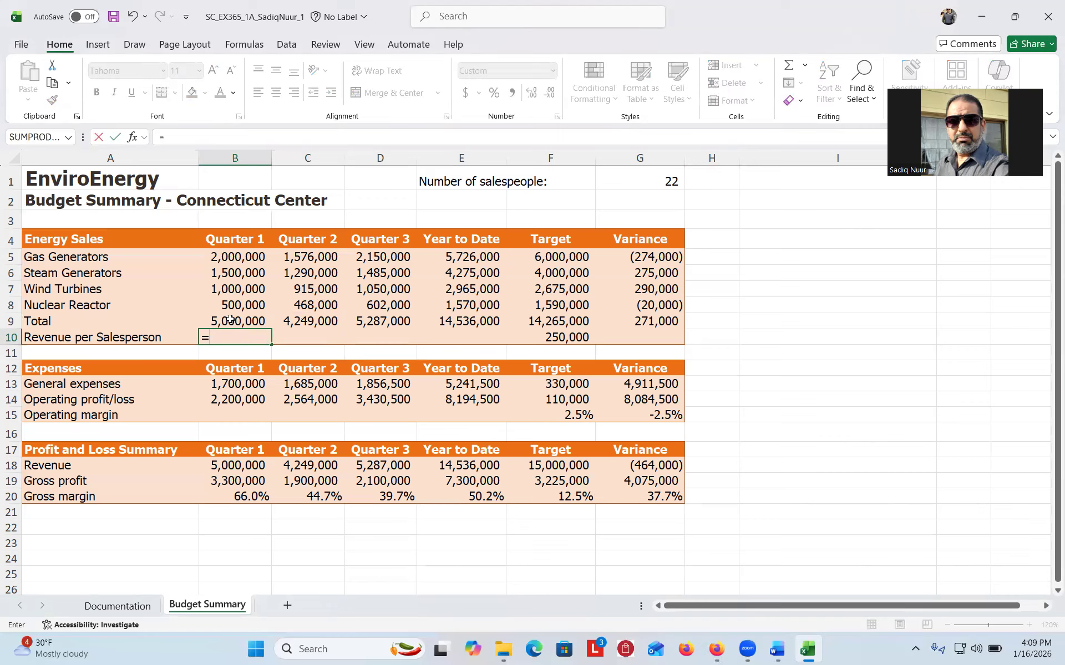
pyautogui.click(230, 320)
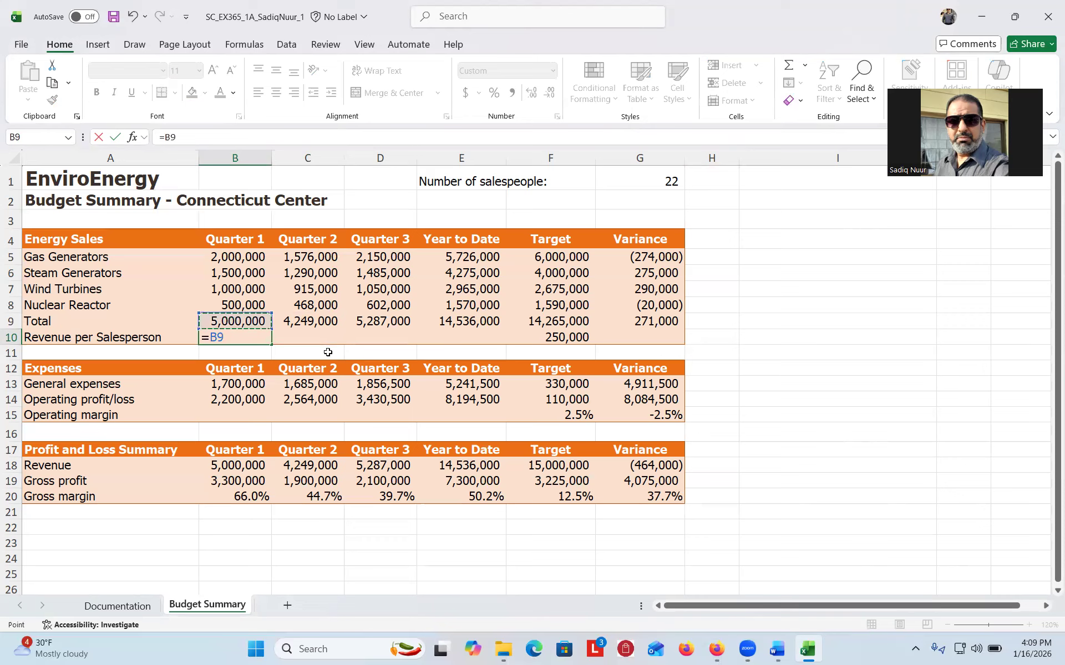
pyautogui.write('/')
pyautogui.click(651, 184)
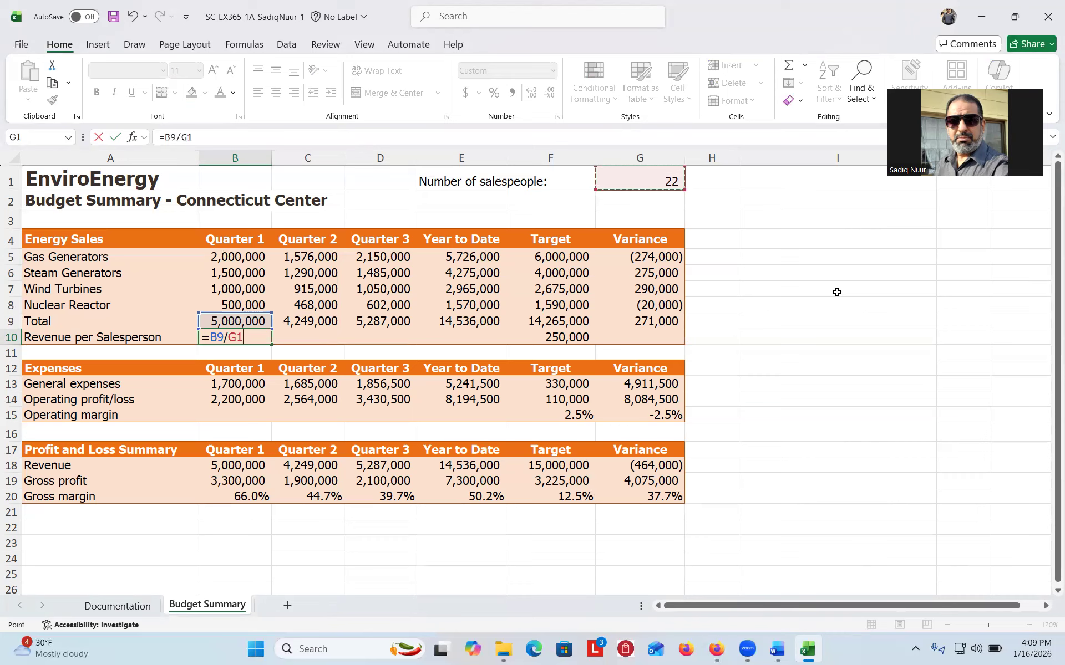
pyautogui.press('F4')
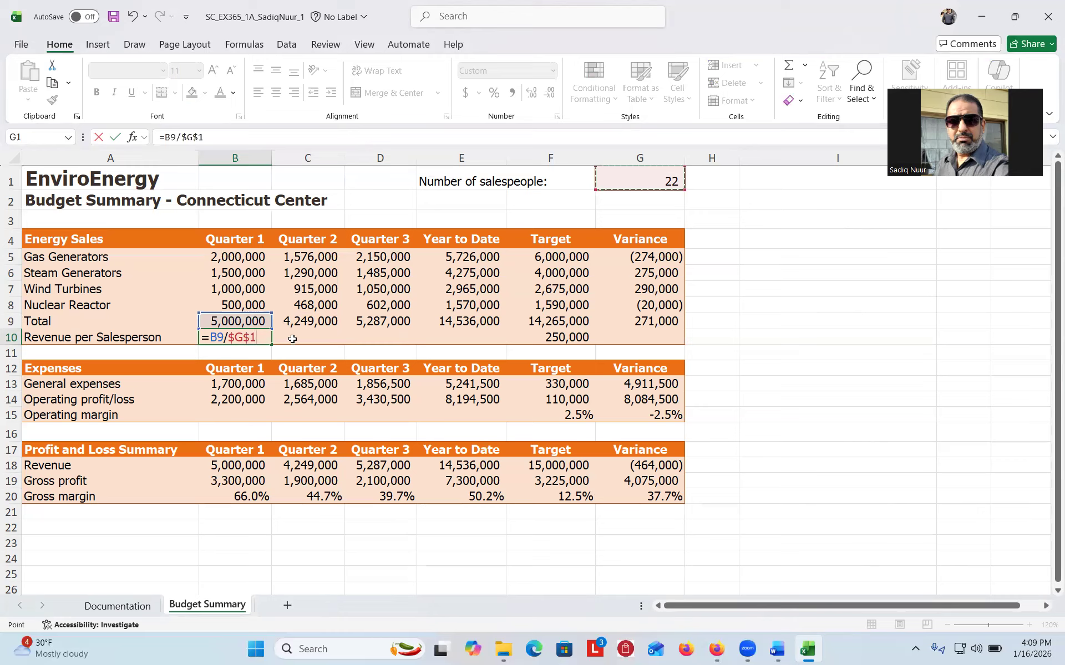
pyautogui.press('Return')
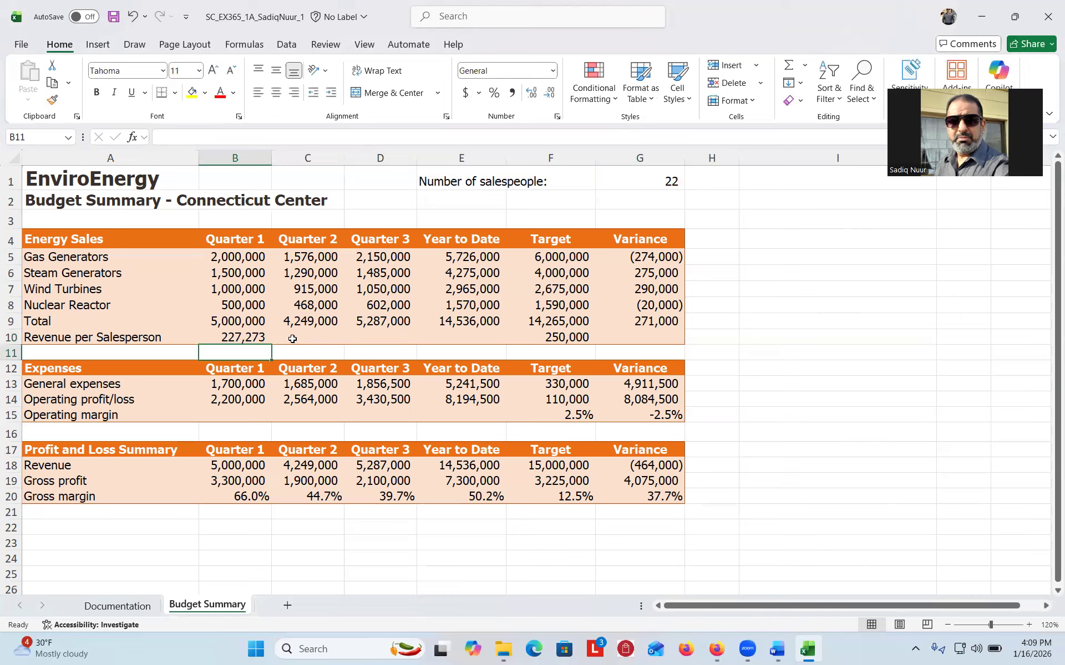
# - Fill the revenue per salesperson formula from B10 across the range C10:E10
pyautogui.click(246, 339)
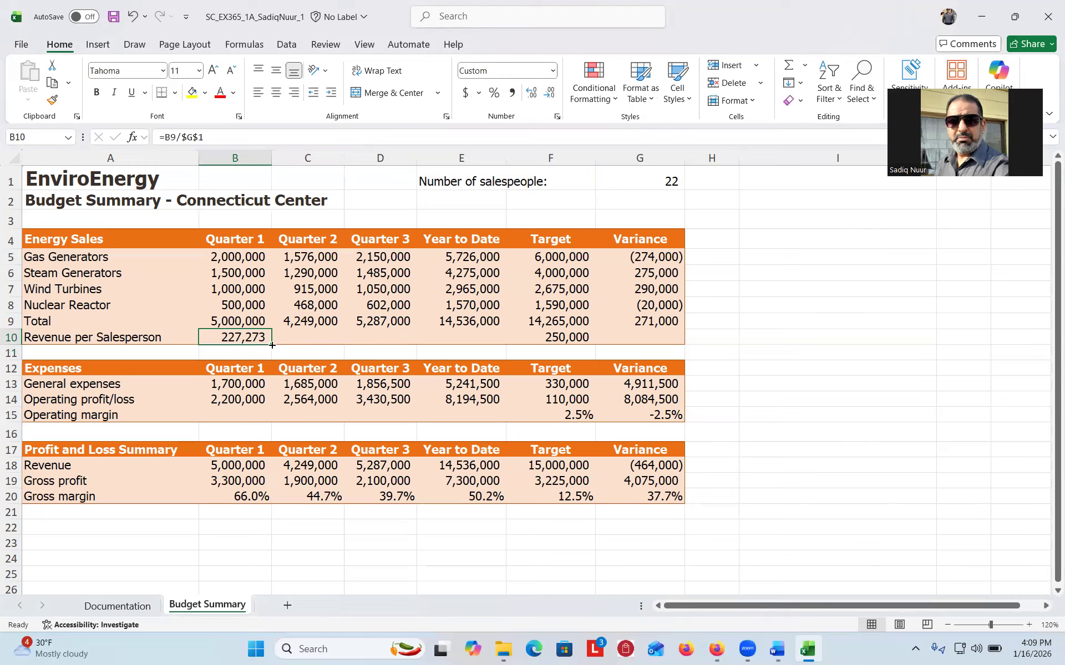
pyautogui.moveTo(272, 345); pyautogui.dragTo(479, 336)
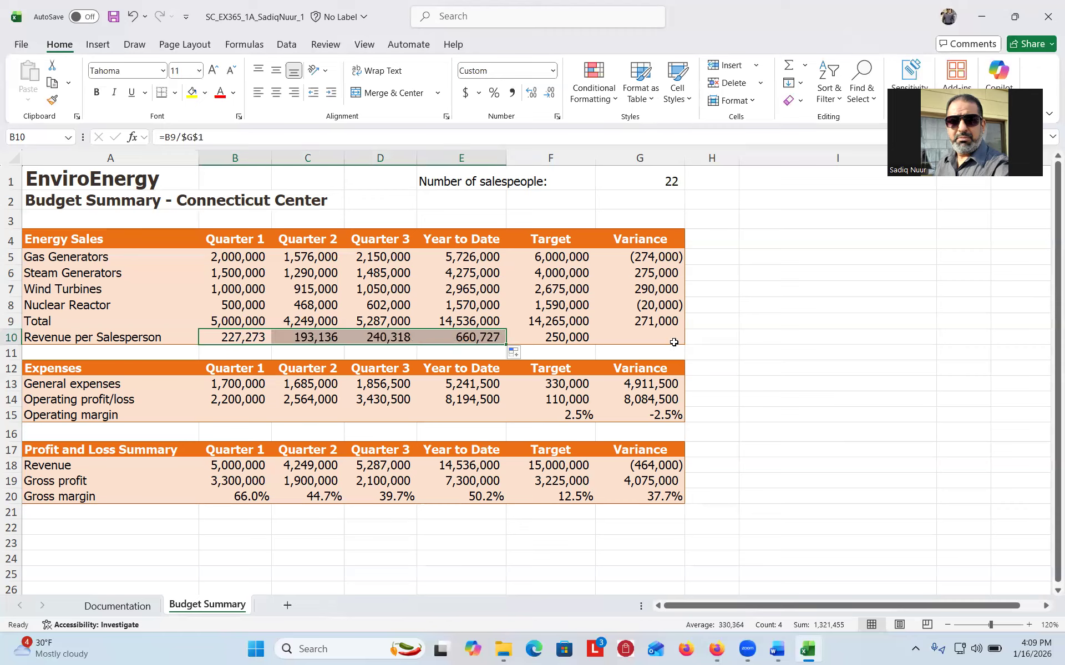
pyautogui.click(788, 351)
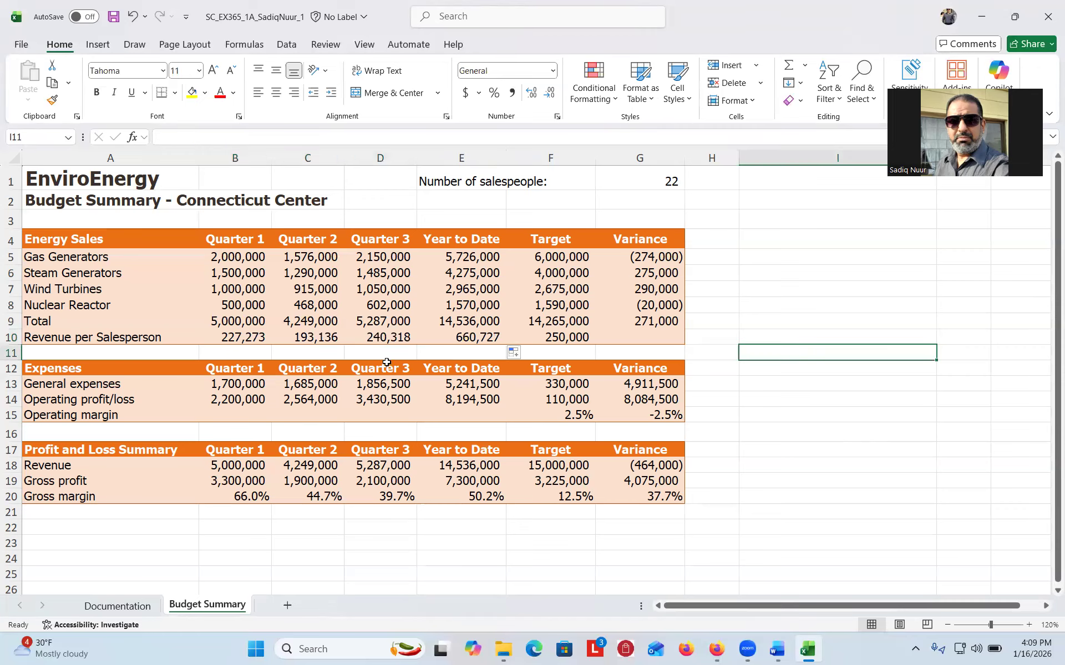
# - Inspect the filled revenue per salesperson formulas in cells C10 and D10 and their highlighted cell references
pyautogui.click(321, 338)
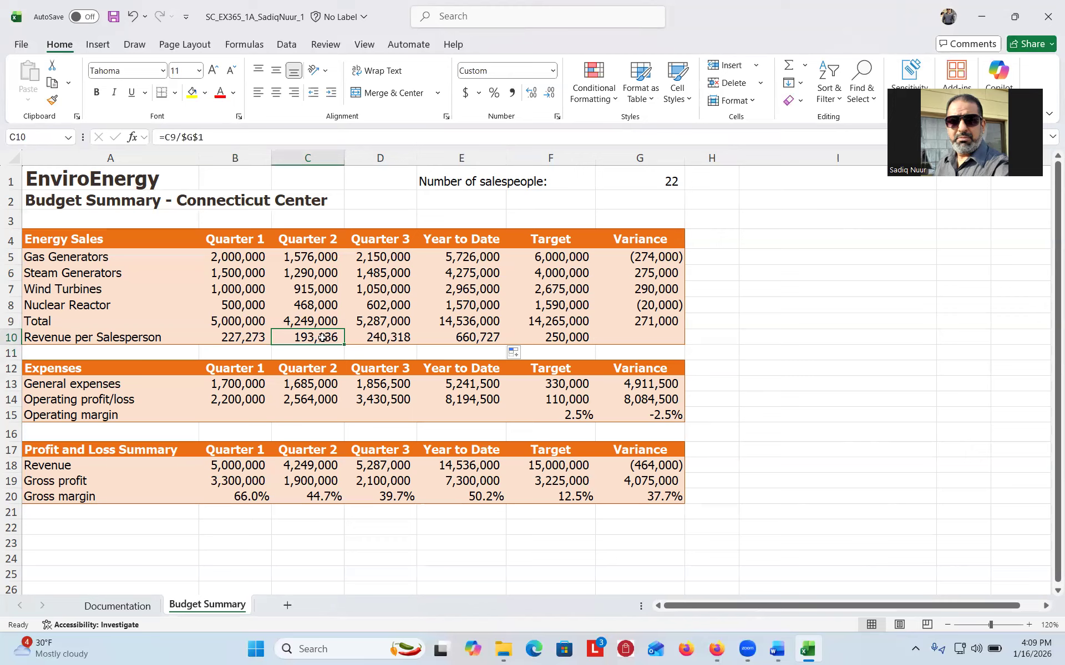
pyautogui.doubleClick(322, 338)
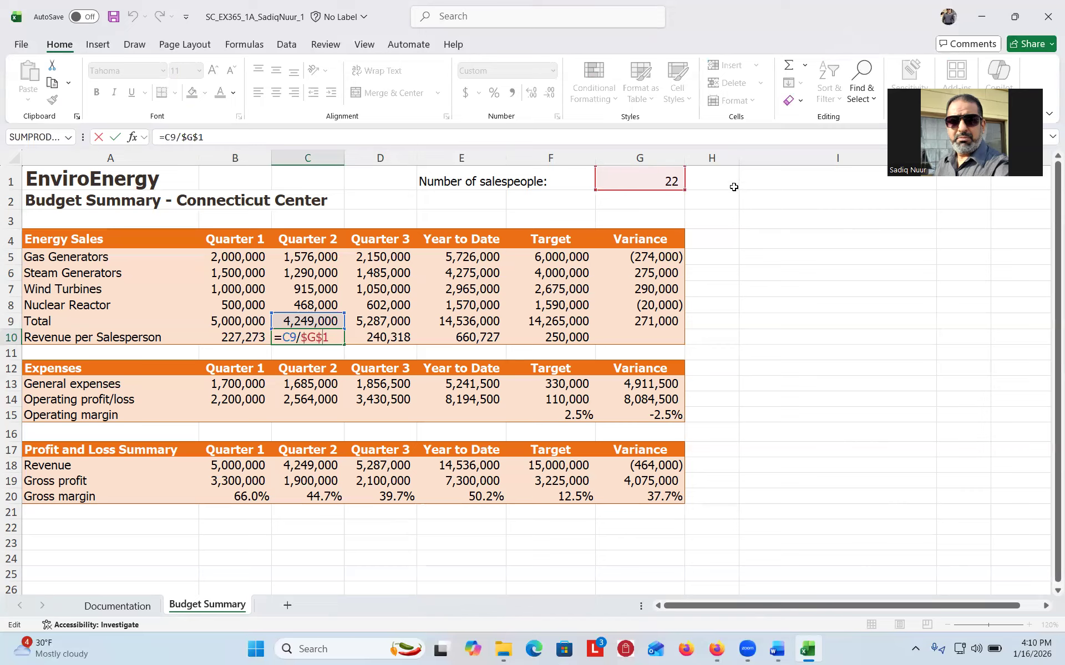
pyautogui.hotkey('ctrl', 'Return')
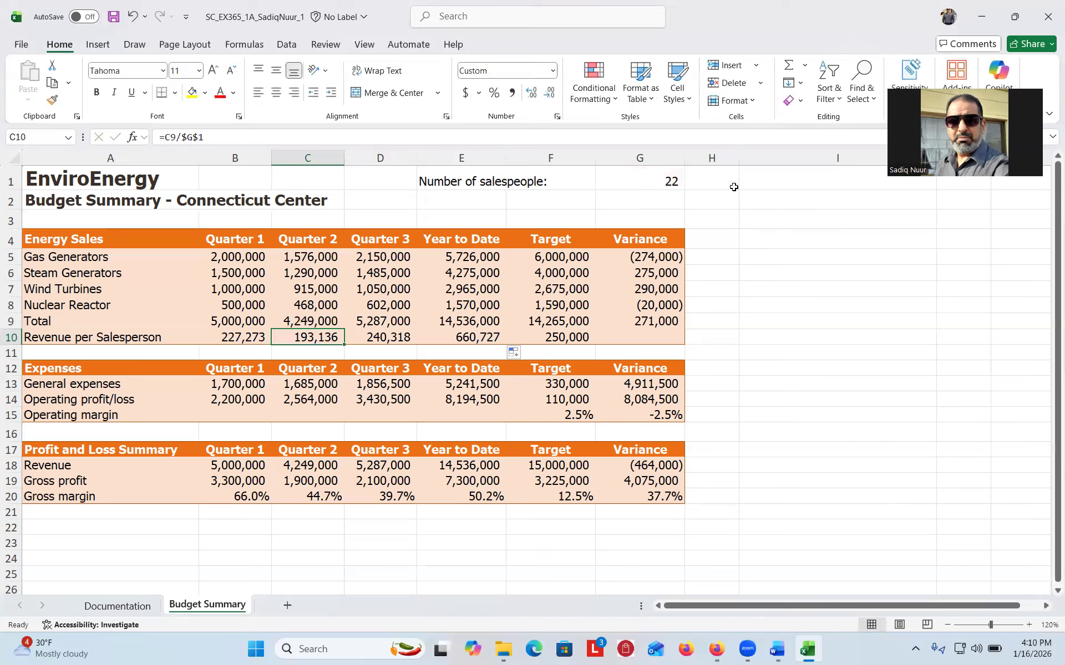
pyautogui.doubleClick(387, 338)
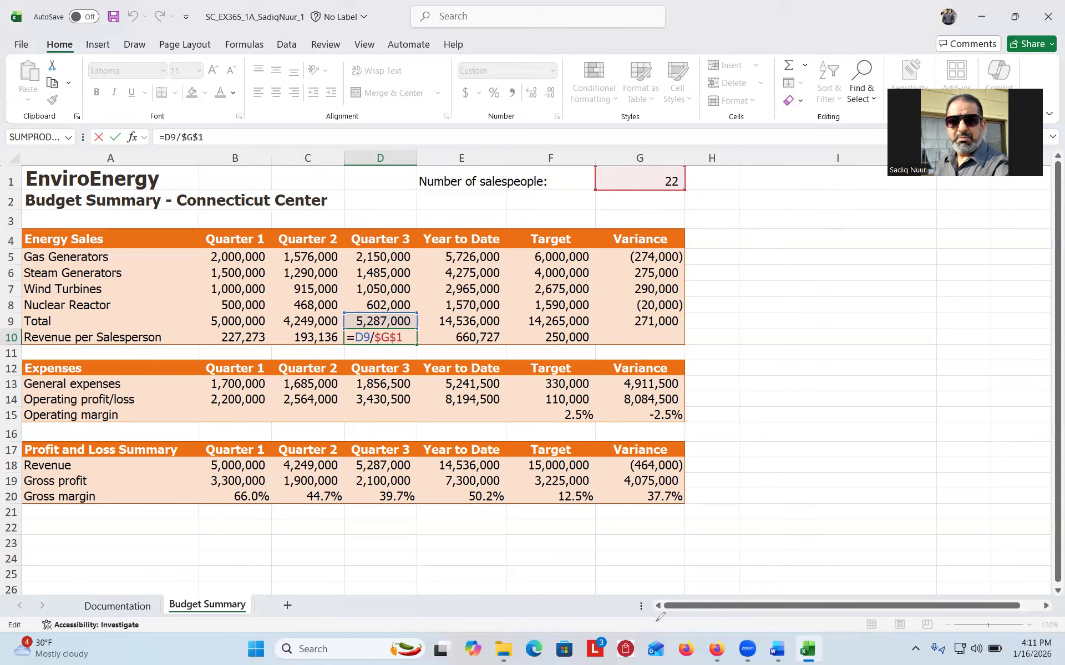
pyautogui.moveTo(794, 454)
pyautogui.mouseDown()
pyautogui.moveTo(712, 417)
pyautogui.moveTo(411, 344)
pyautogui.moveTo(409, 331)
pyautogui.moveTo(407, 341)
pyautogui.mouseUp()
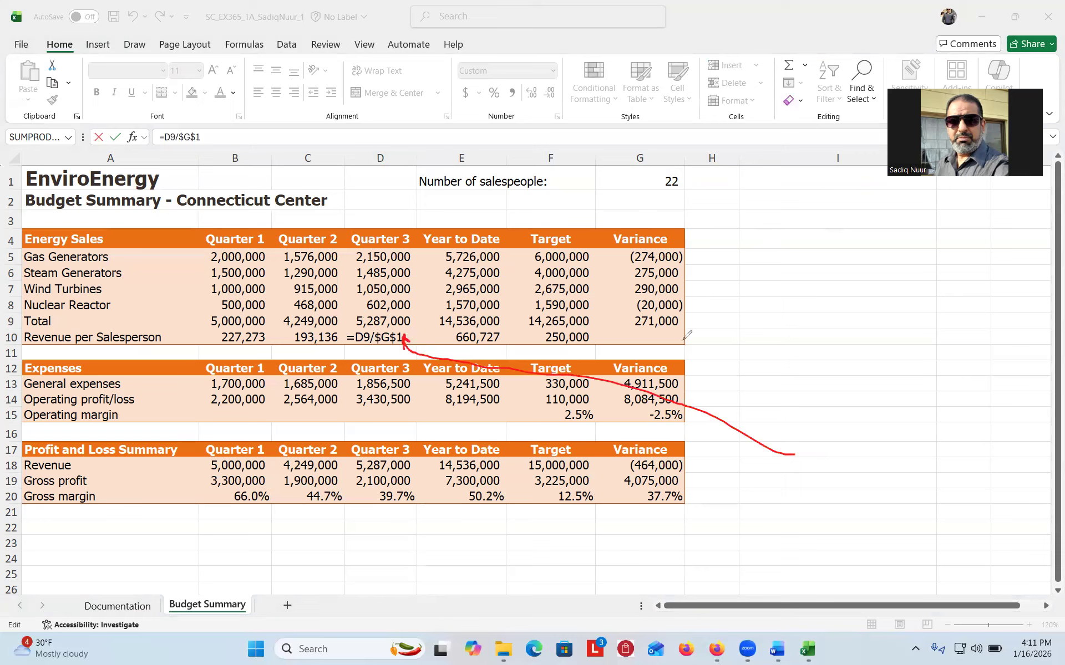
pyautogui.moveTo(748, 338)
pyautogui.mouseDown()
pyautogui.moveTo(786, 307)
pyautogui.moveTo(792, 396)
pyautogui.mouseUp()
pyautogui.moveTo(722, 245)
pyautogui.mouseDown()
pyautogui.moveTo(747, 276)
pyautogui.moveTo(737, 255)
pyautogui.moveTo(779, 236)
pyautogui.moveTo(773, 252)
pyautogui.moveTo(823, 219)
pyautogui.moveTo(816, 225)
pyautogui.moveTo(847, 255)
pyautogui.moveTo(826, 245)
pyautogui.moveTo(832, 211)
pyautogui.moveTo(853, 209)
pyautogui.mouseUp()
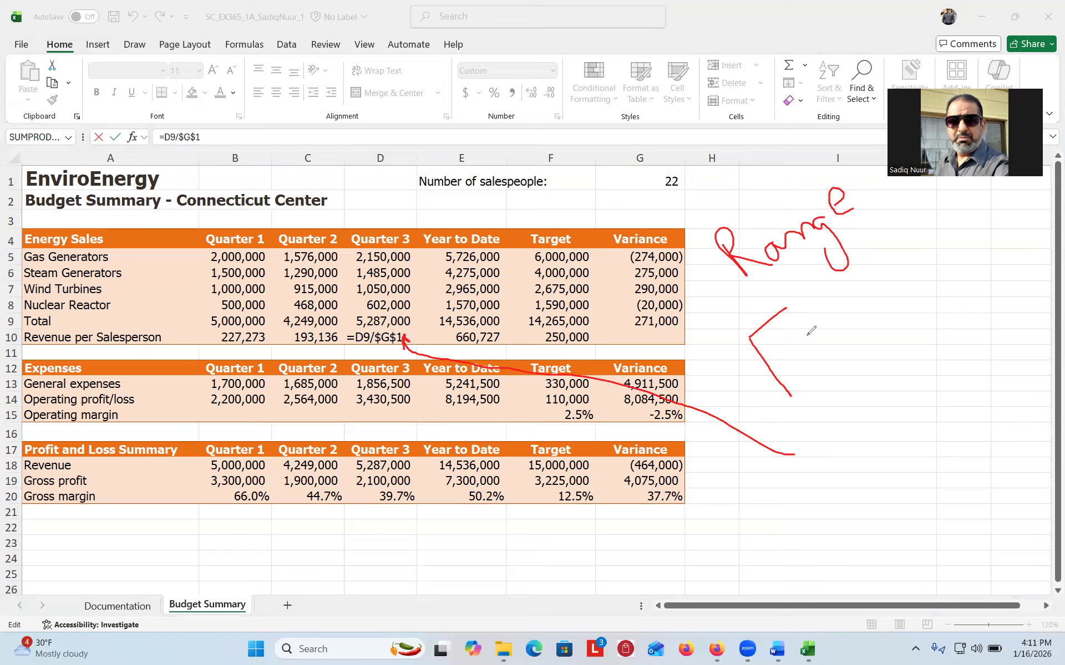
pyautogui.moveTo(767, 370)
pyautogui.mouseDown()
pyautogui.moveTo(783, 360)
pyautogui.moveTo(819, 375)
pyautogui.moveTo(850, 354)
pyautogui.mouseUp()
pyautogui.click(799, 350)
pyautogui.moveTo(838, 298)
pyautogui.mouseDown()
pyautogui.moveTo(878, 349)
pyautogui.moveTo(854, 345)
pyautogui.moveTo(878, 348)
pyautogui.moveTo(885, 326)
pyautogui.moveTo(910, 331)
pyautogui.moveTo(936, 305)
pyautogui.moveTo(936, 319)
pyautogui.mouseUp()
pyautogui.moveTo(796, 453)
pyautogui.mouseDown()
pyautogui.moveTo(843, 425)
pyautogui.moveTo(851, 382)
pyautogui.moveTo(848, 401)
pyautogui.moveTo(853, 382)
pyautogui.moveTo(865, 396)
pyautogui.moveTo(858, 388)
pyautogui.mouseUp()
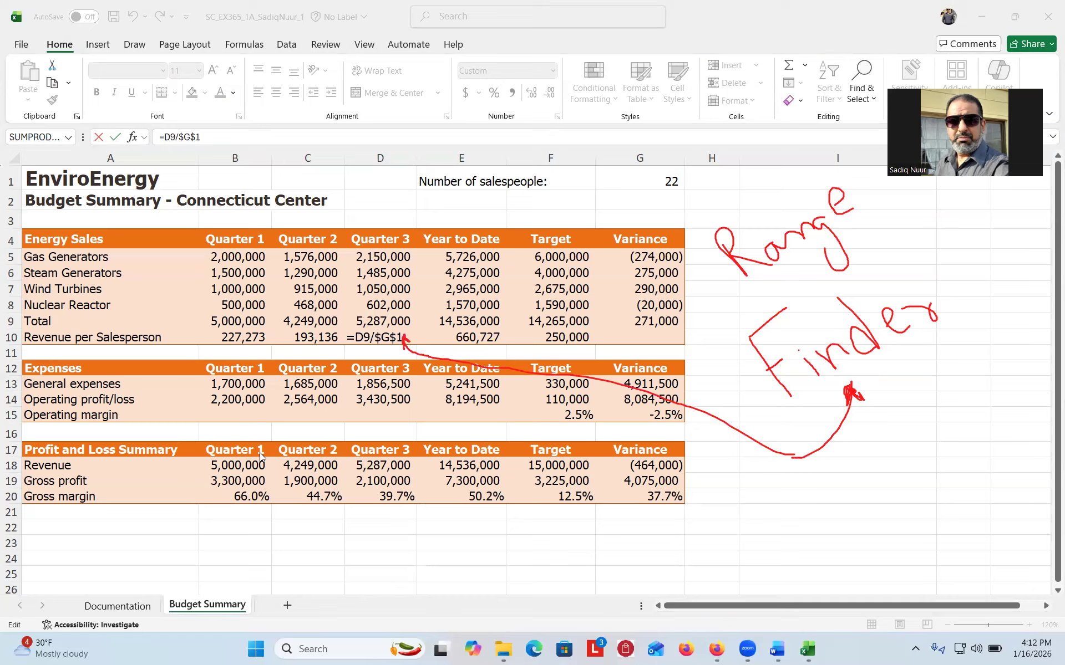
pyautogui.click(398, 337)
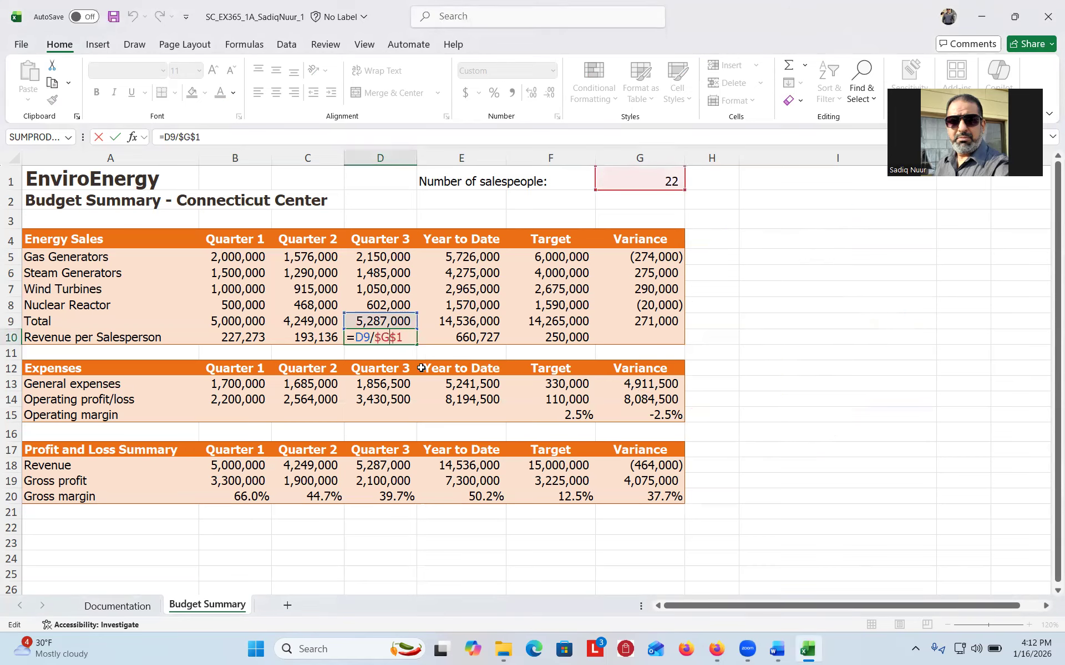
pyautogui.click(706, 49)
pyautogui.moveTo(751, 311)
pyautogui.mouseDown()
pyautogui.moveTo(777, 408)
pyautogui.moveTo(733, 397)
pyautogui.mouseUp()
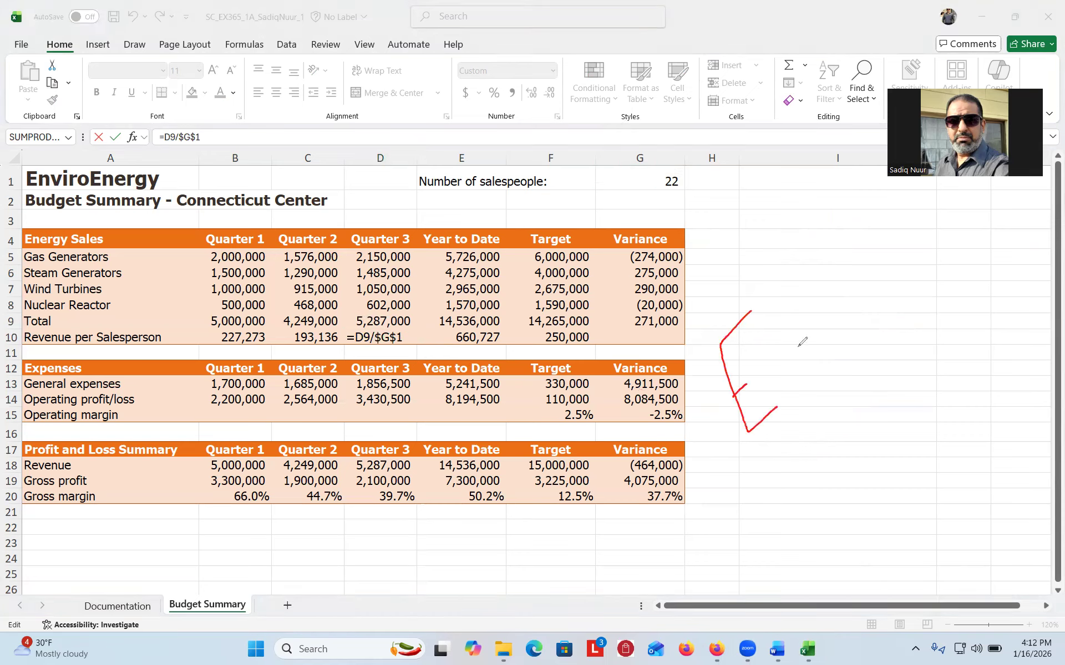
pyautogui.moveTo(797, 347)
pyautogui.mouseDown()
pyautogui.moveTo(804, 367)
pyautogui.moveTo(786, 391)
pyautogui.mouseUp()
pyautogui.moveTo(830, 337)
pyautogui.mouseDown()
pyautogui.moveTo(811, 363)
pyautogui.moveTo(852, 363)
pyautogui.mouseUp()
pyautogui.moveTo(796, 444)
pyautogui.mouseDown()
pyautogui.moveTo(797, 501)
pyautogui.moveTo(810, 469)
pyautogui.moveTo(826, 486)
pyautogui.moveTo(850, 469)
pyautogui.mouseUp()
pyautogui.moveTo(854, 440)
pyautogui.mouseDown()
pyautogui.moveTo(879, 484)
pyautogui.moveTo(852, 521)
pyautogui.mouseUp()
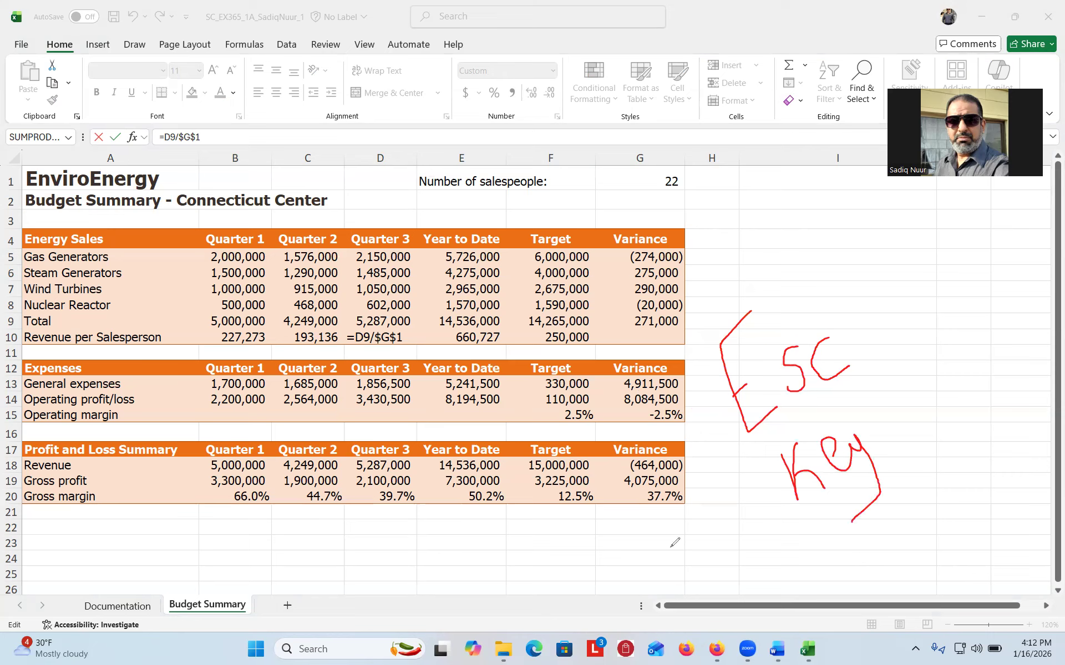
pyautogui.click(4, 409)
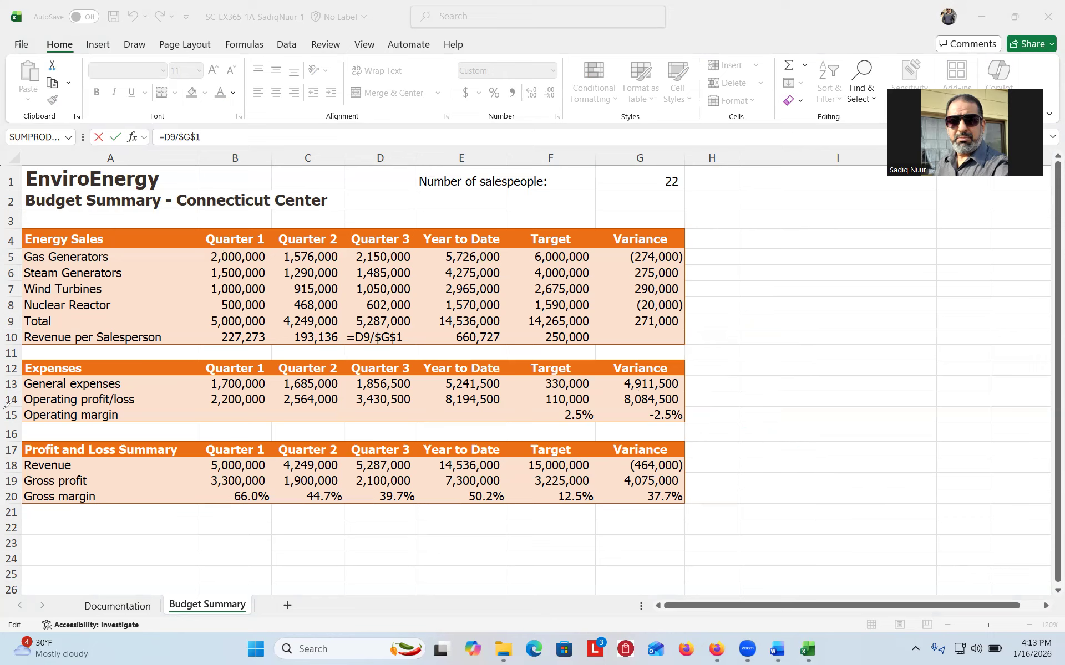
# - Leave the formula in cell D10 unedited and read step 10 on operating margin in the Word instructions
pyautogui.click(399, 337)
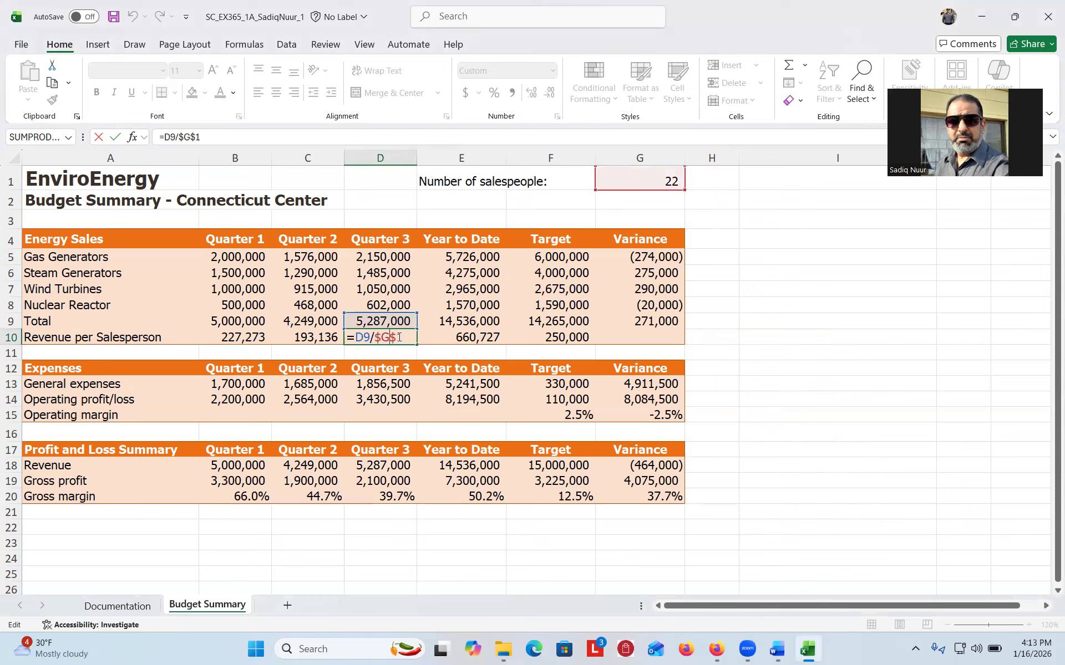
pyautogui.hotkey('ctrl', 'Return')
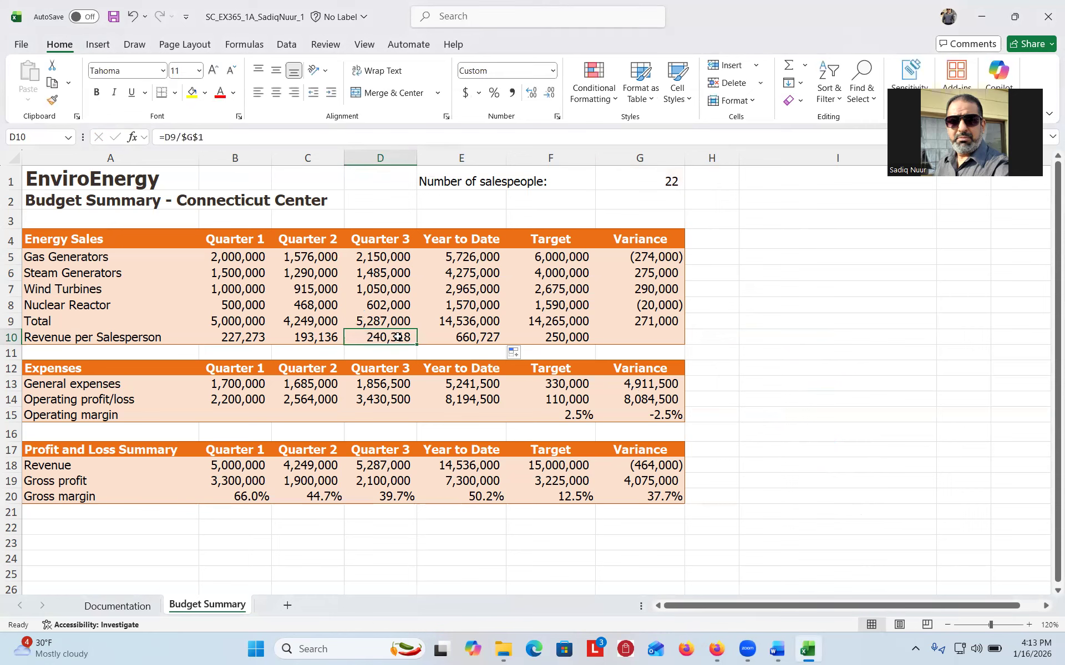
pyautogui.click(776, 650)
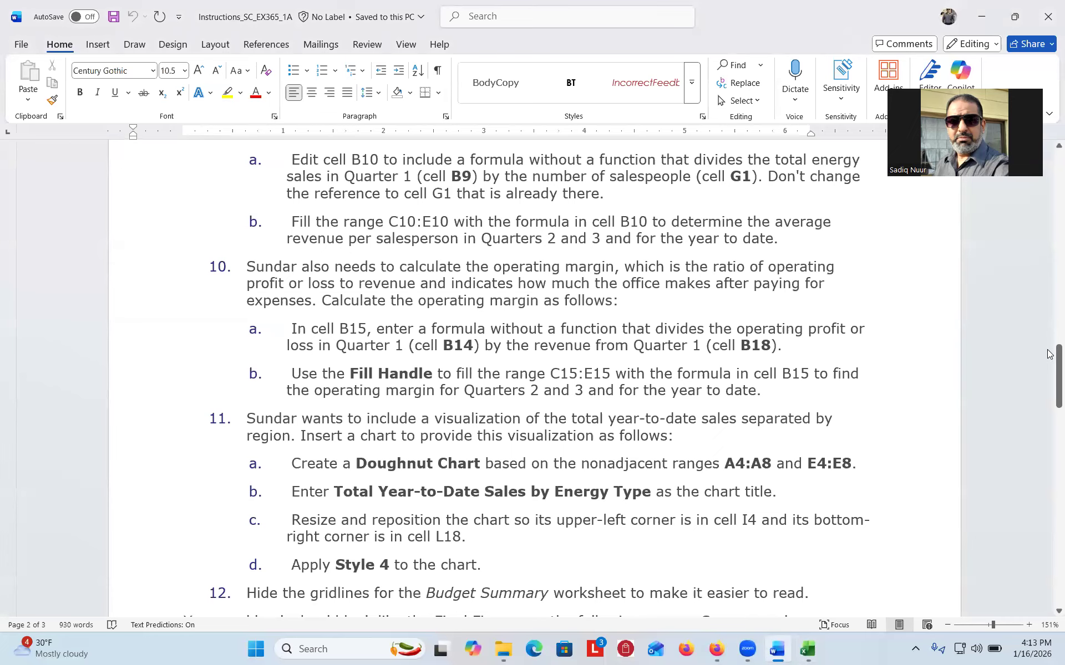
pyautogui.moveTo(1050, 359); pyautogui.dragTo(1050, 375)
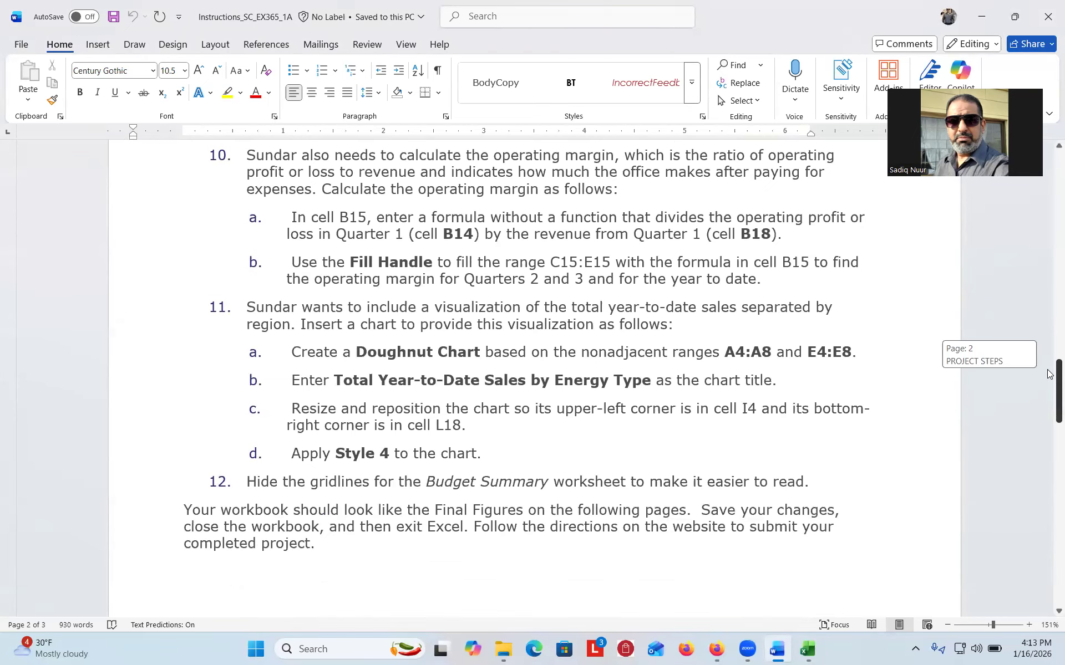
pyautogui.moveTo(1049, 375); pyautogui.dragTo(1049, 374)
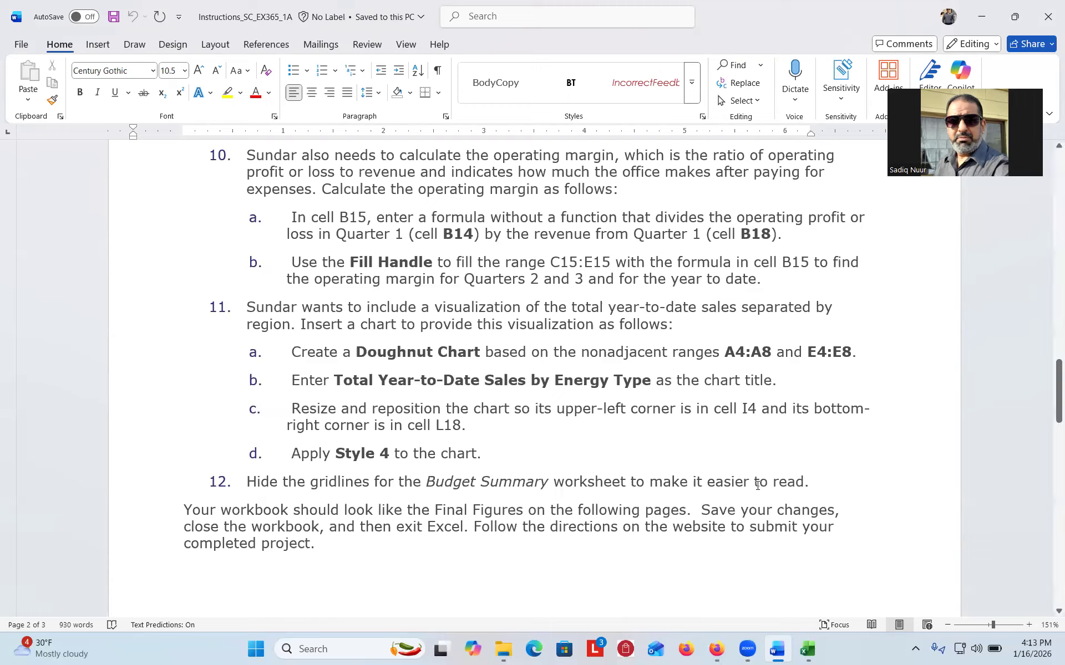
# - Following step 10a of the Word instructions, enter =B14/B18 in Excel cell B15 for the Quarter 1 operating margin
pyautogui.click(808, 649)
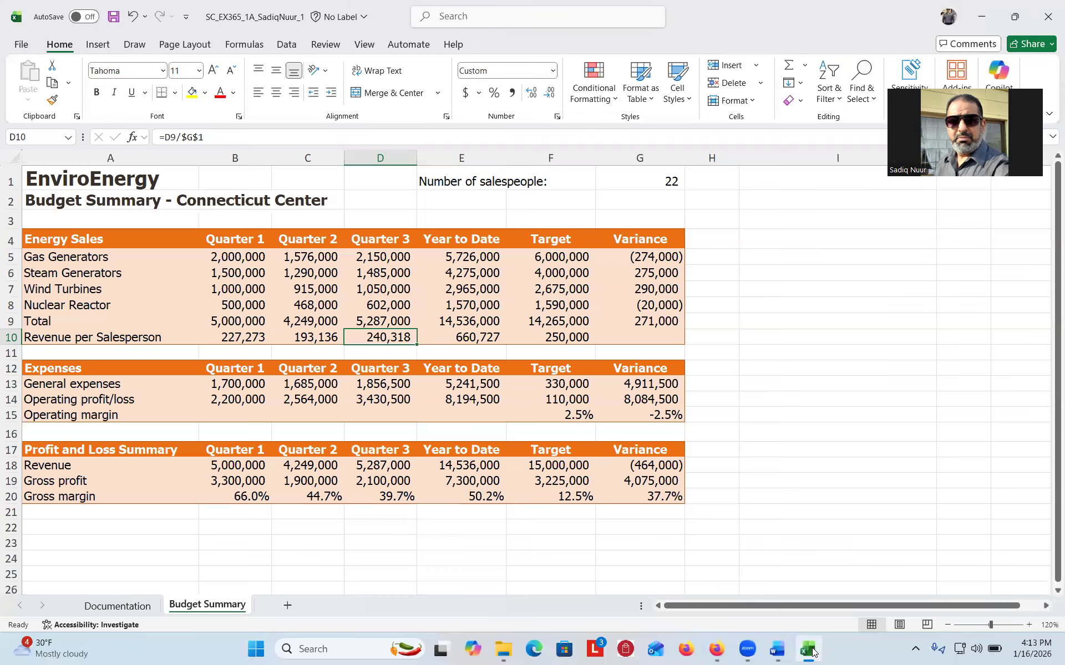
pyautogui.click(241, 415)
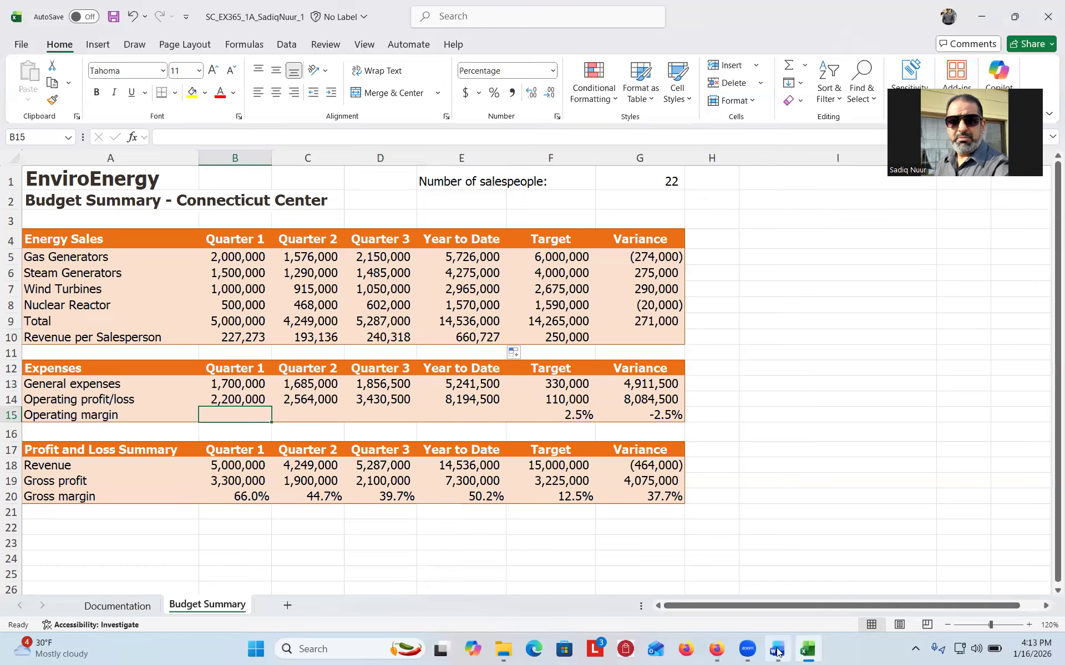
pyautogui.click(776, 651)
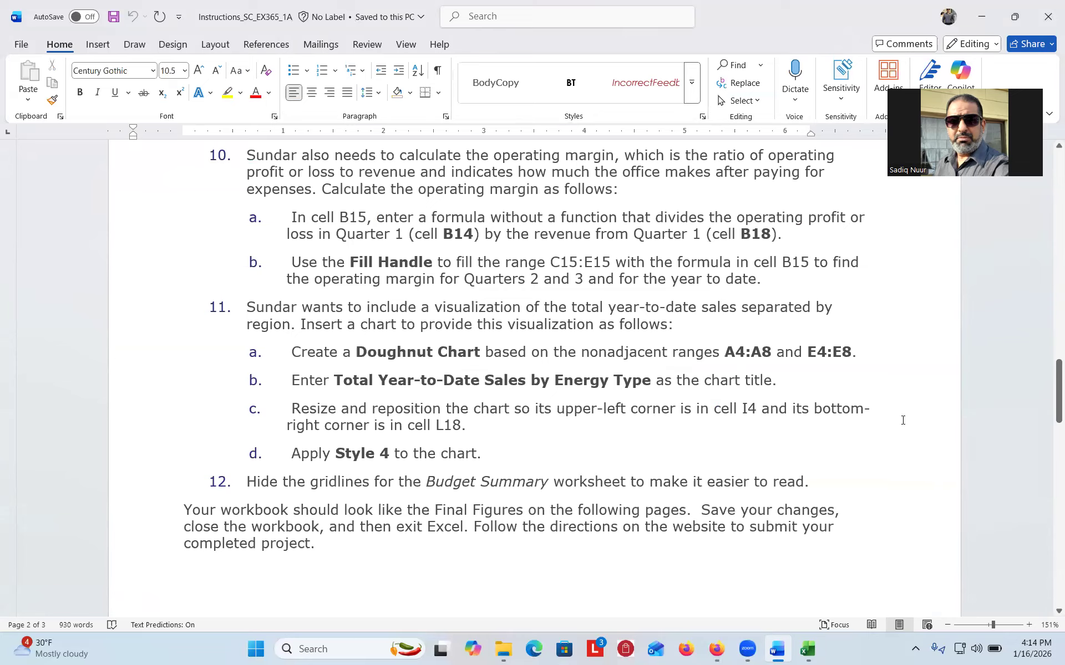
pyautogui.moveTo(1049, 390); pyautogui.dragTo(1047, 400)
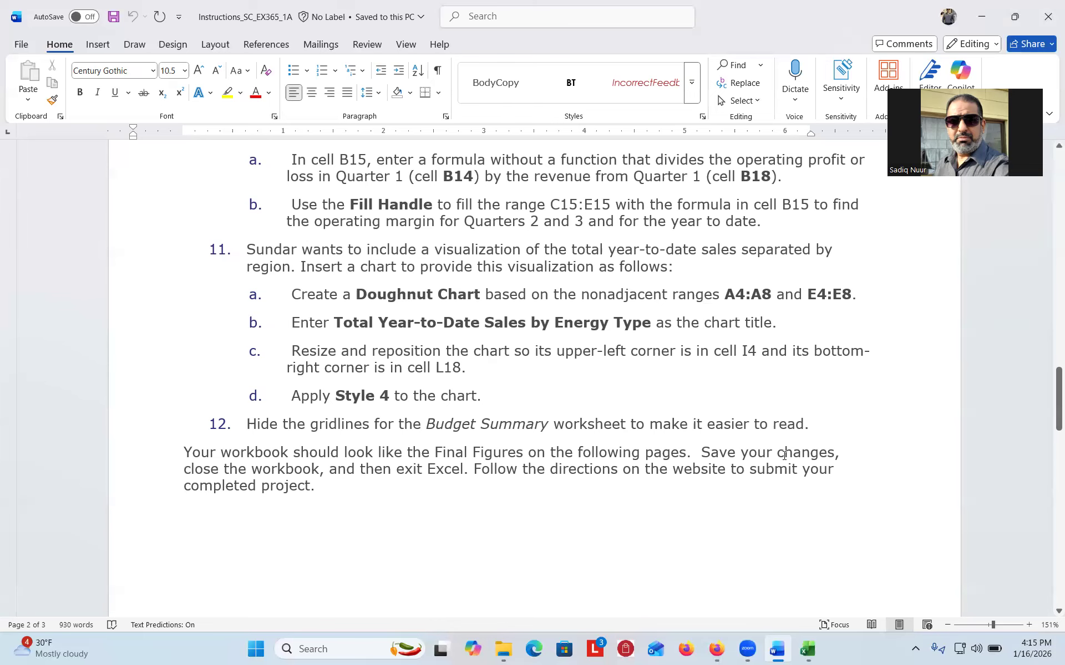
pyautogui.click(807, 649)
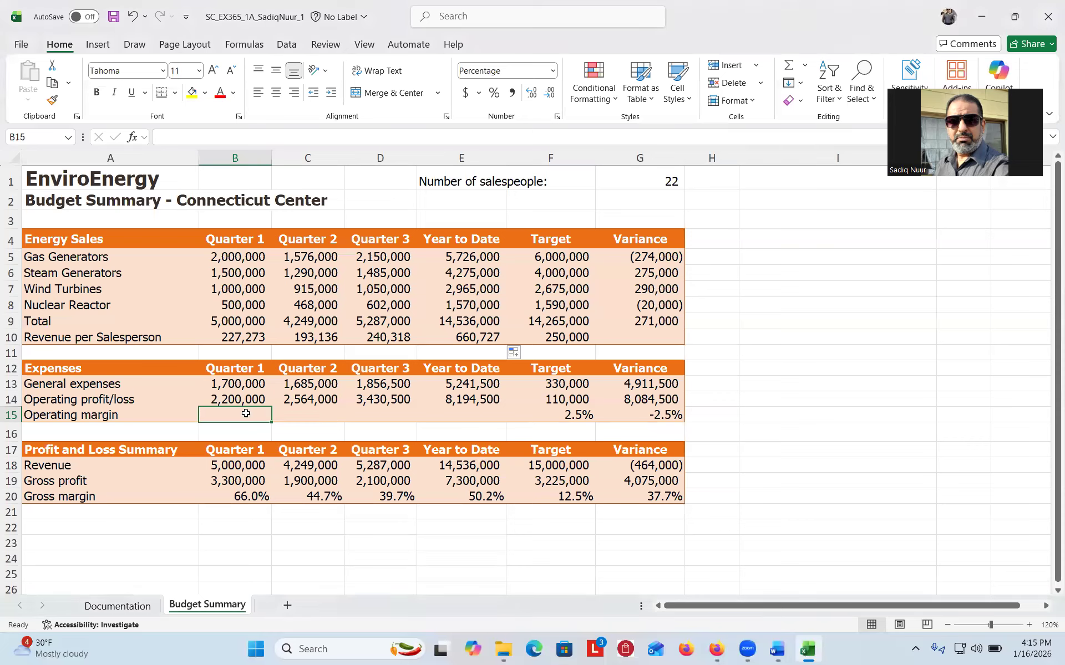
pyautogui.write('=')
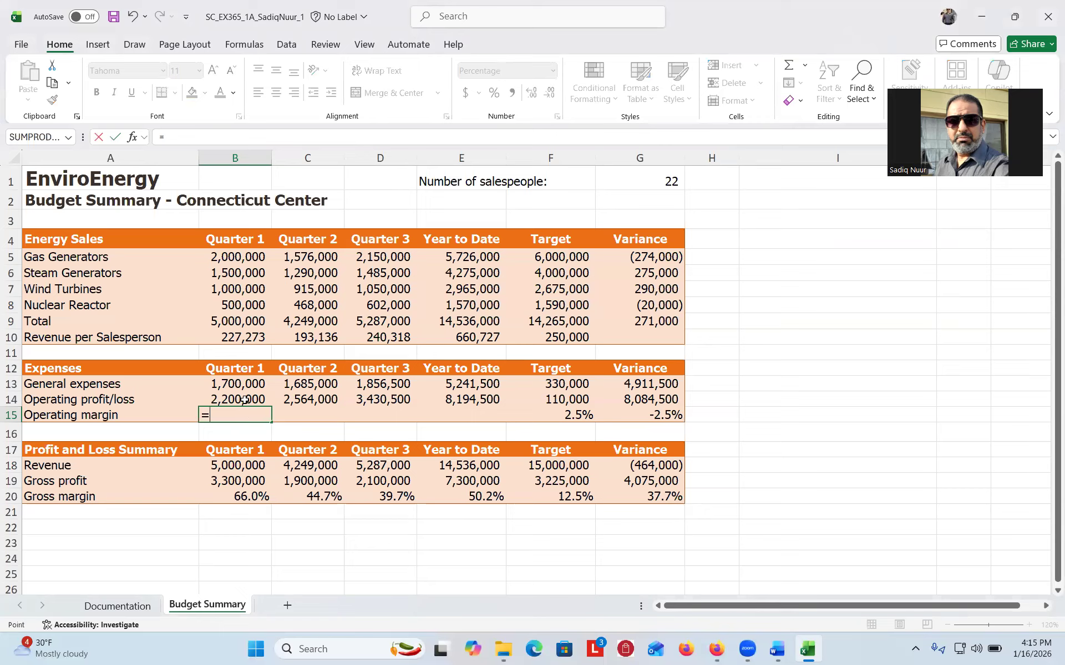
pyautogui.click(244, 399)
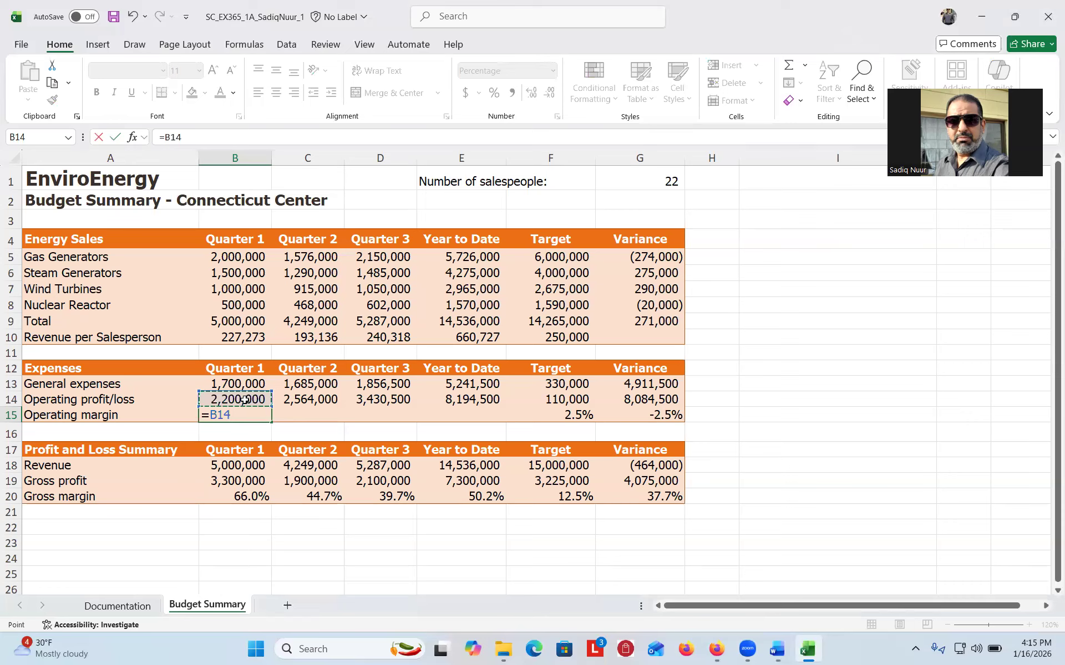
pyautogui.write('/')
pyautogui.click(229, 466)
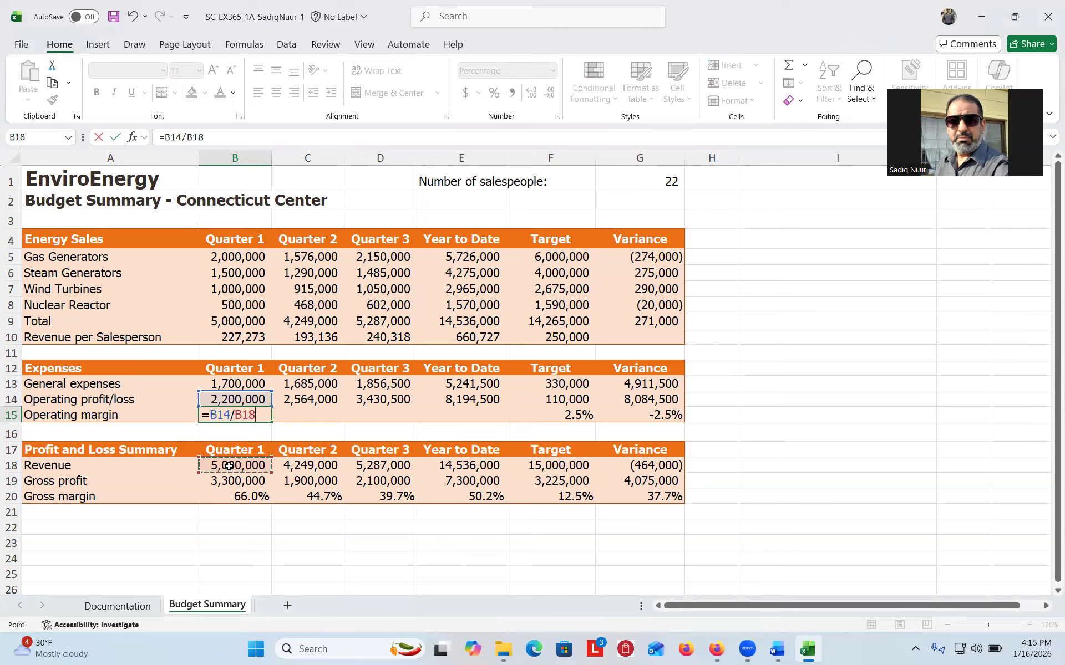
pyautogui.press('Return')
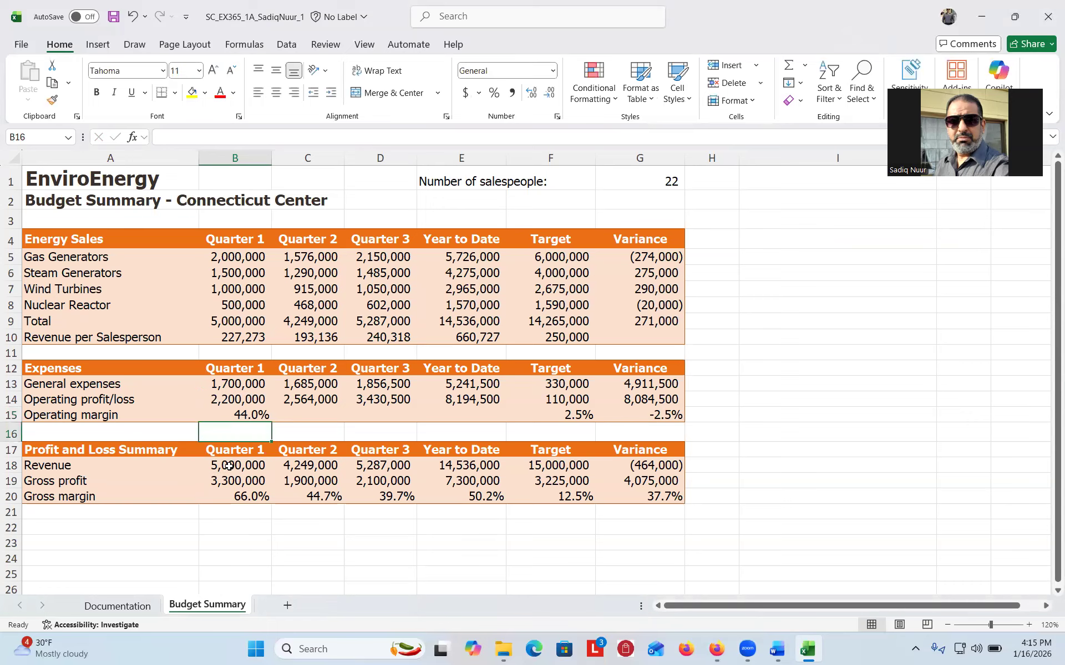
# - Fill the operating margin formula from B15 across the range C15:E15
pyautogui.click(237, 415)
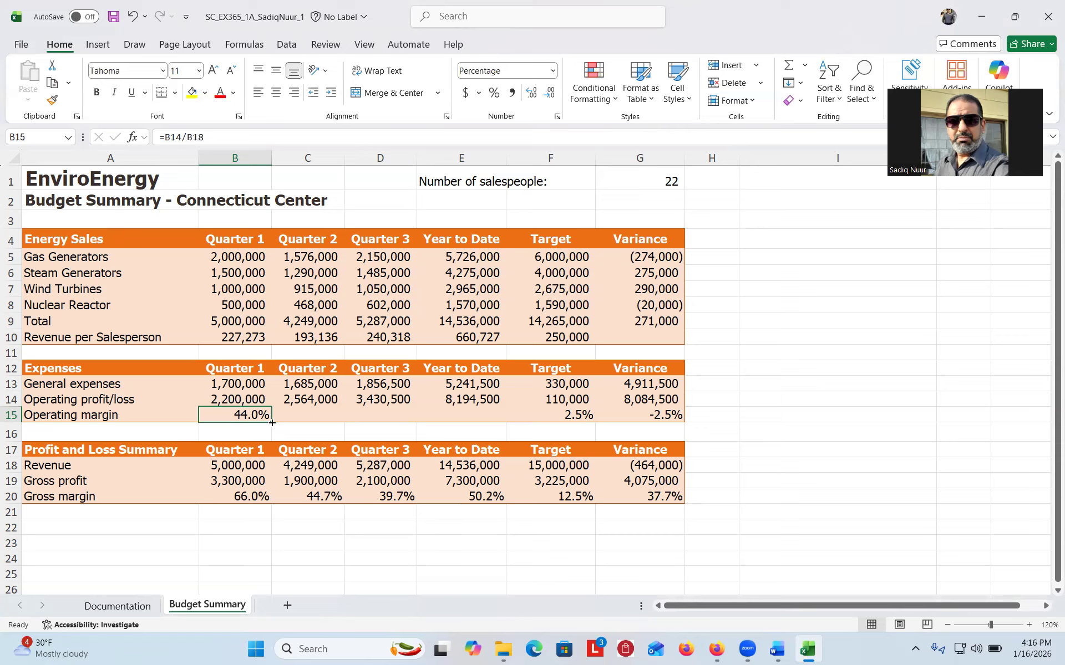
pyautogui.moveTo(271, 423); pyautogui.dragTo(469, 412)
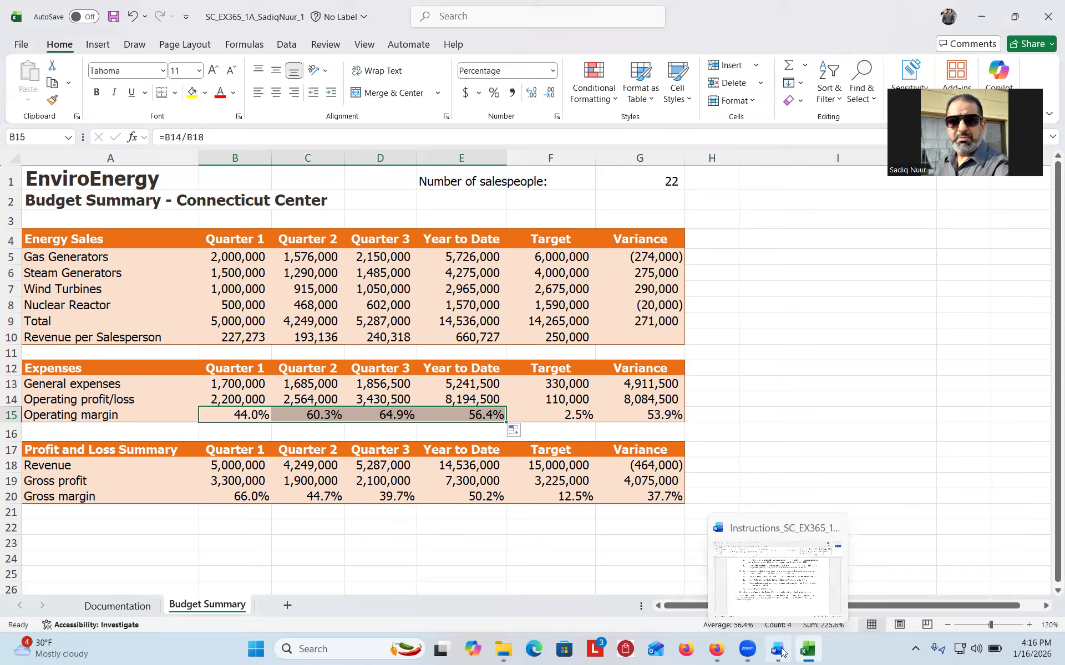
# - Check step 11 in the Word instructions and select the nonadjacent ranges A4:A8 and E4:E8 in Excel for the chart
pyautogui.click(779, 650)
pyautogui.moveTo(1048, 383); pyautogui.dragTo(1048, 395)
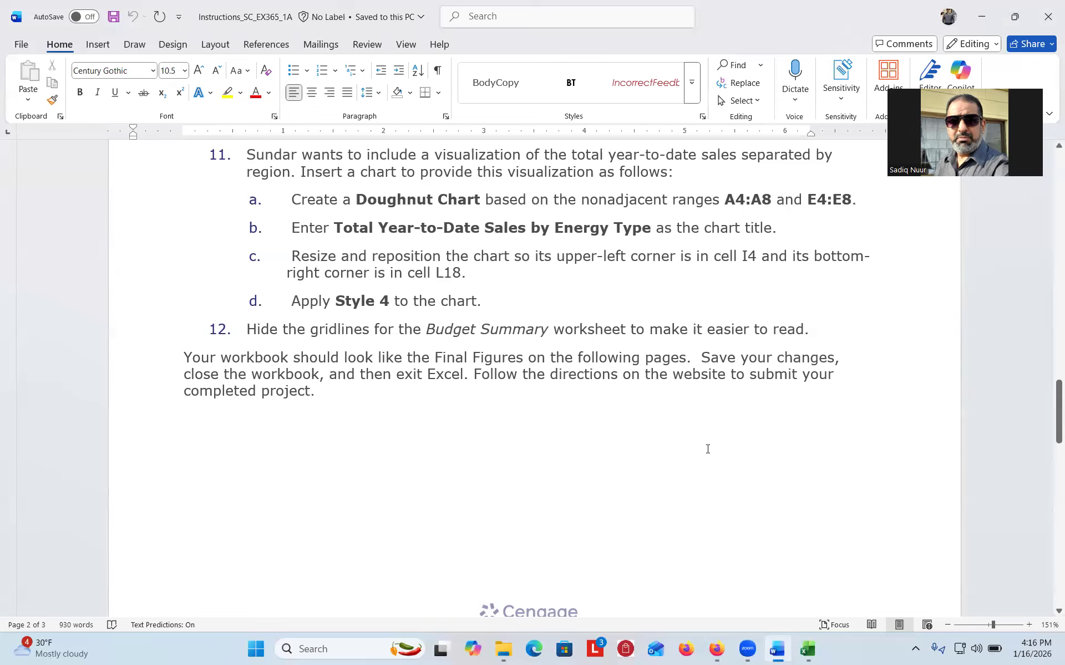
pyautogui.click(807, 649)
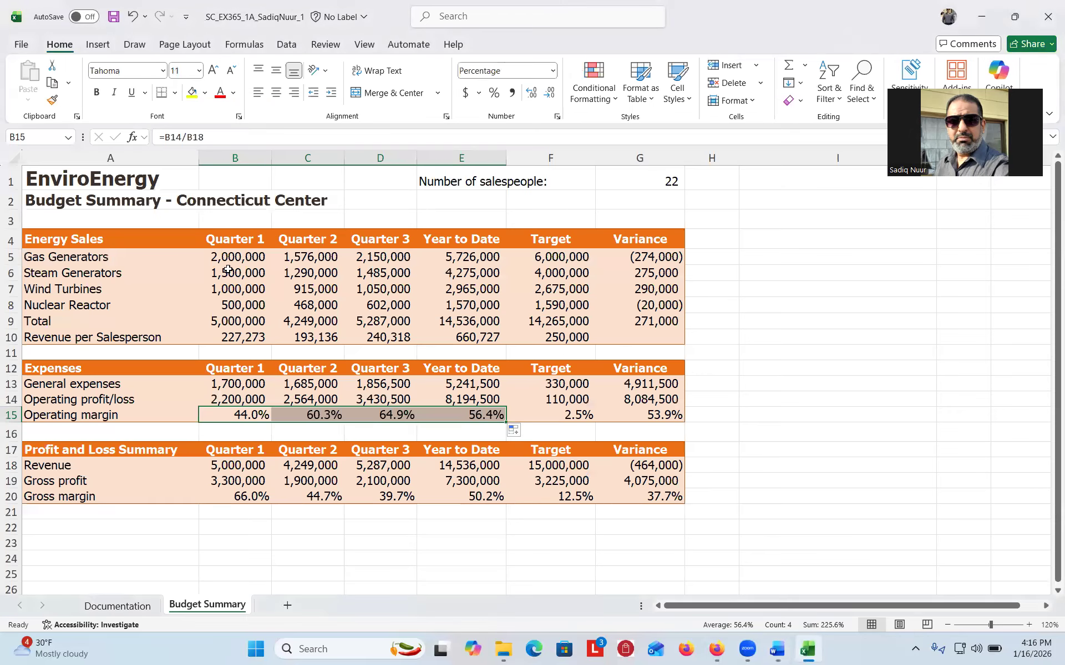
pyautogui.click(107, 239)
pyautogui.moveTo(107, 240); pyautogui.dragTo(99, 302)
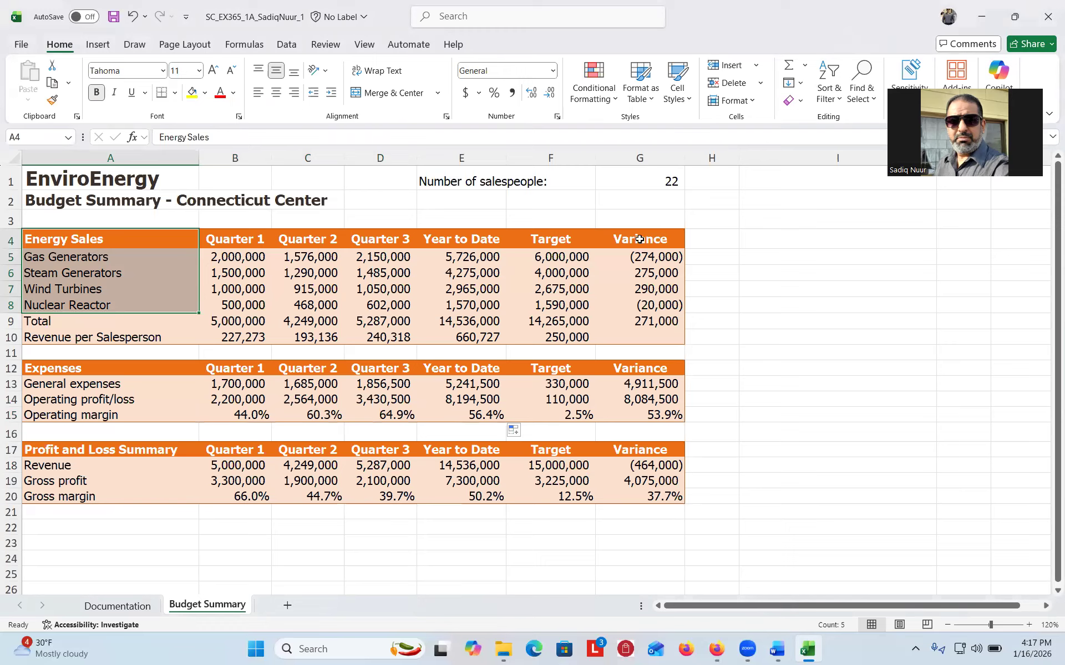
pyautogui.moveTo(457, 239); pyautogui.dragTo(457, 311)
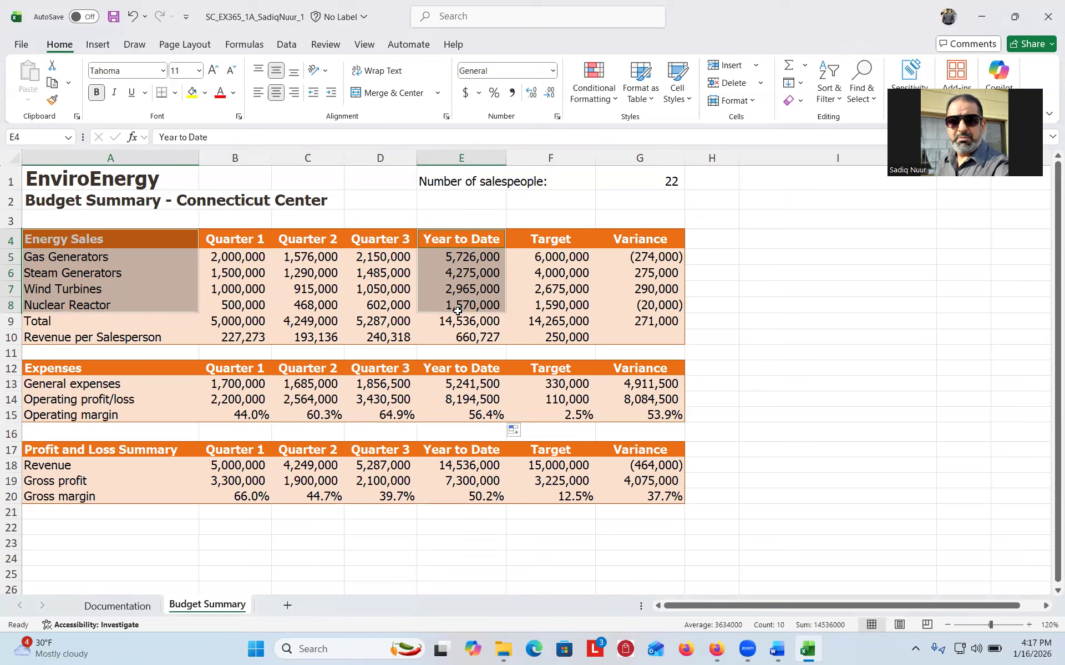
# - Check step 11a in the Word instructions and insert a Doughnut chart in Excel from the selected ranges A4:A8 and E4:E8
pyautogui.click(777, 650)
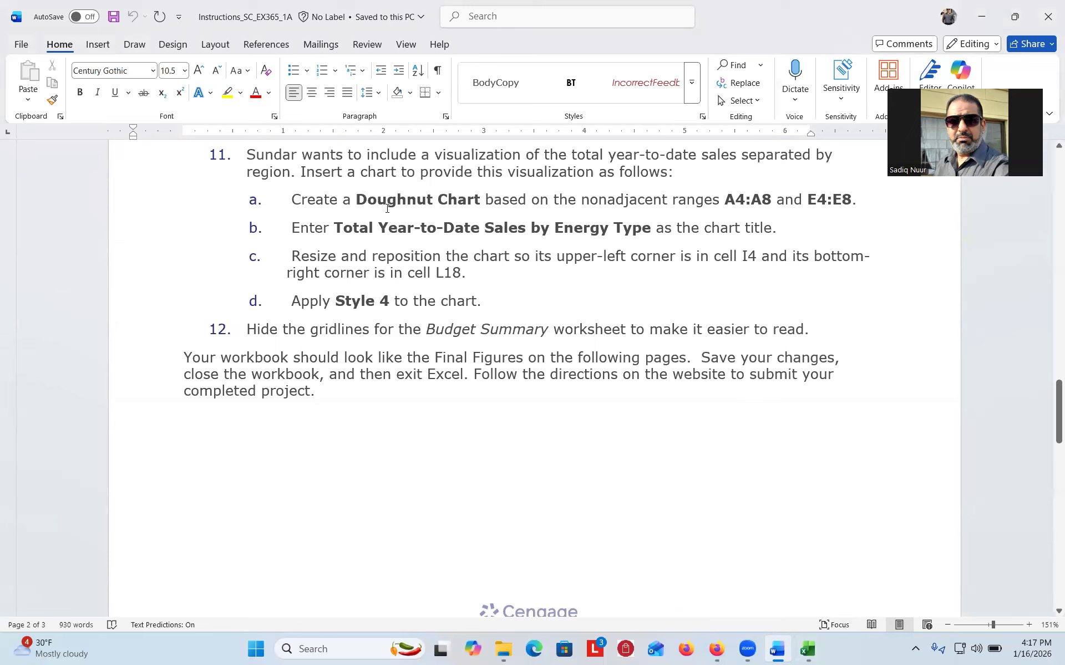
pyautogui.click(807, 649)
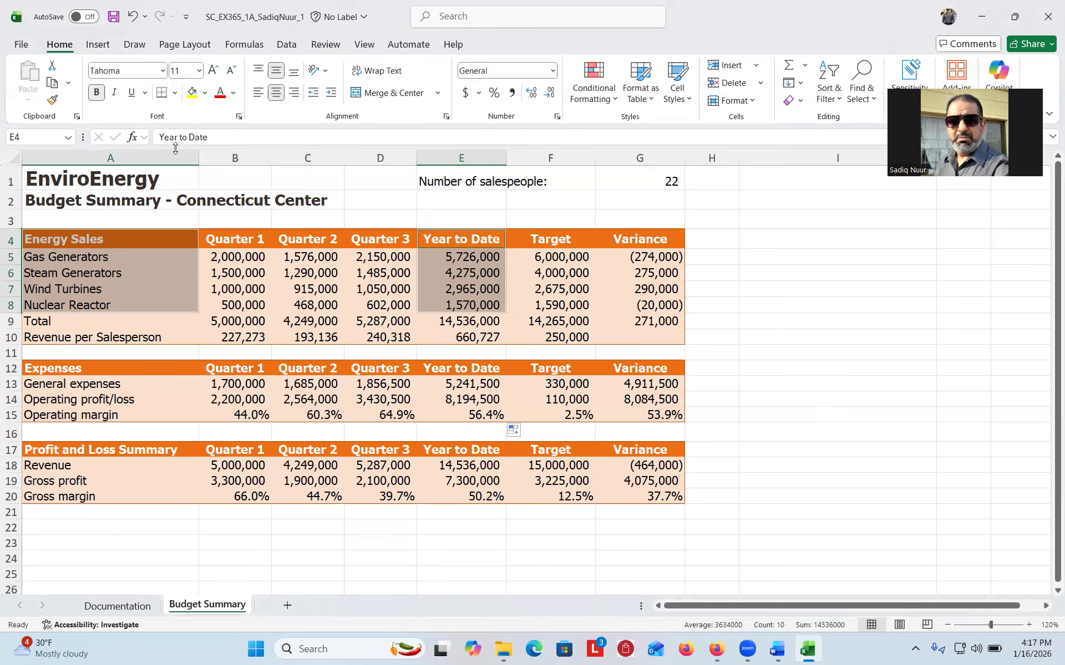
pyautogui.click(98, 46)
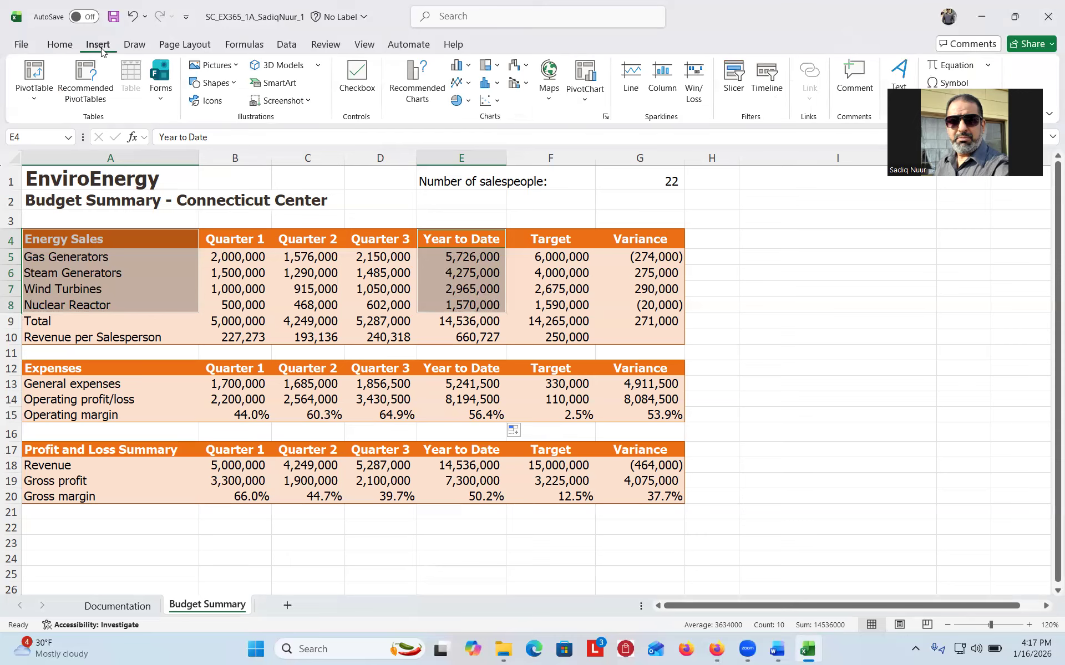
pyautogui.press('ctrl')
pyautogui.press('ctrl')
pyautogui.press('ctrl')
pyautogui.press('ctrl')
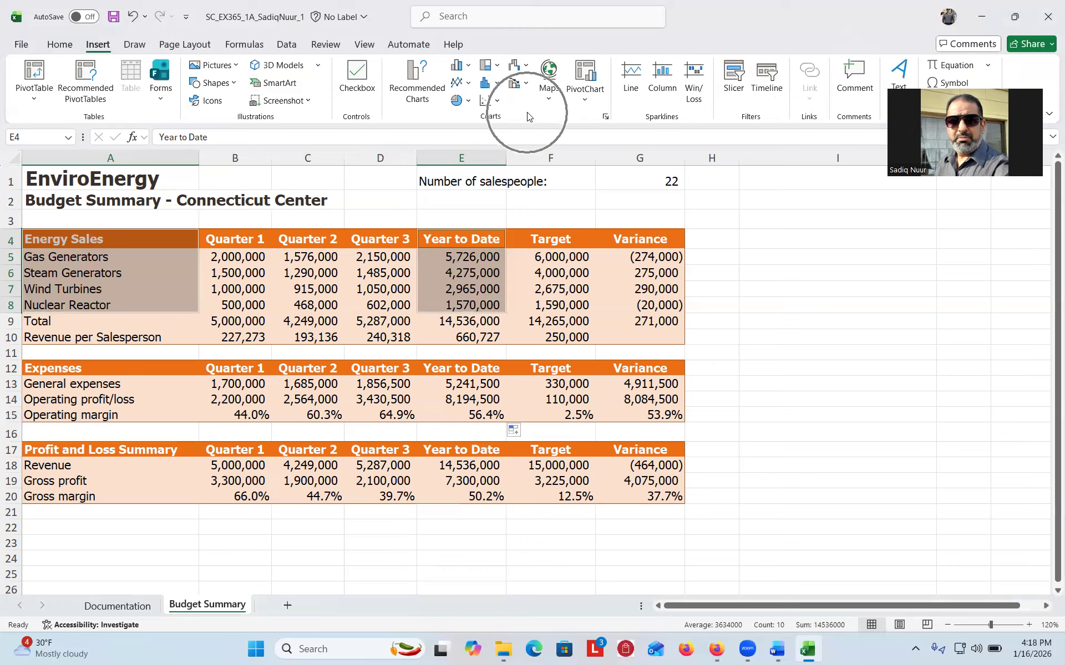
pyautogui.click(470, 103)
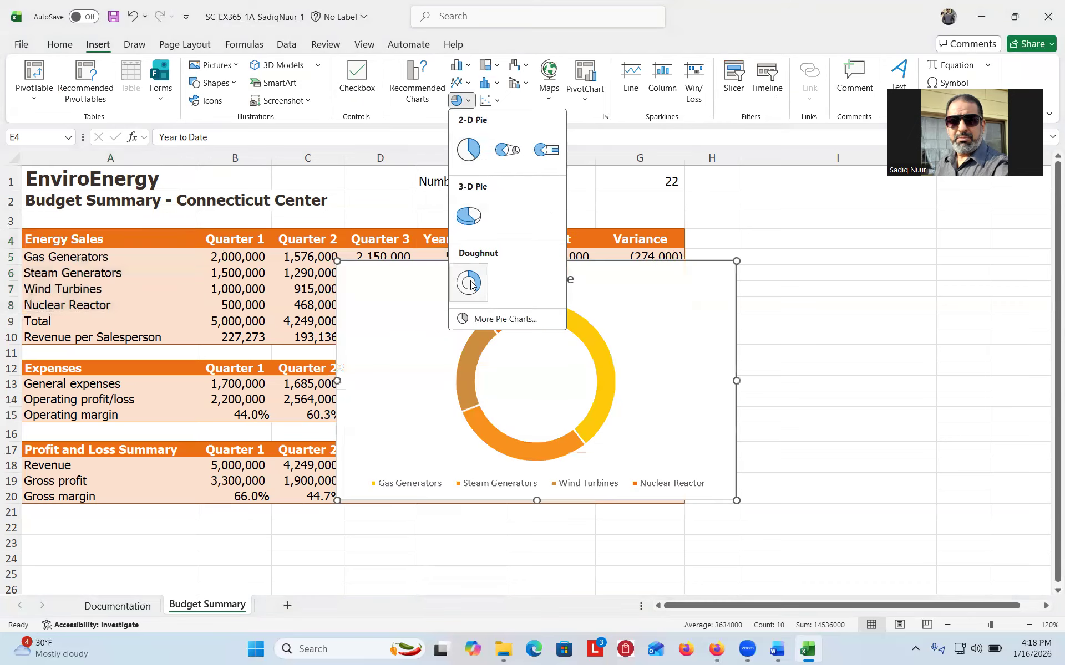
pyautogui.click(470, 283)
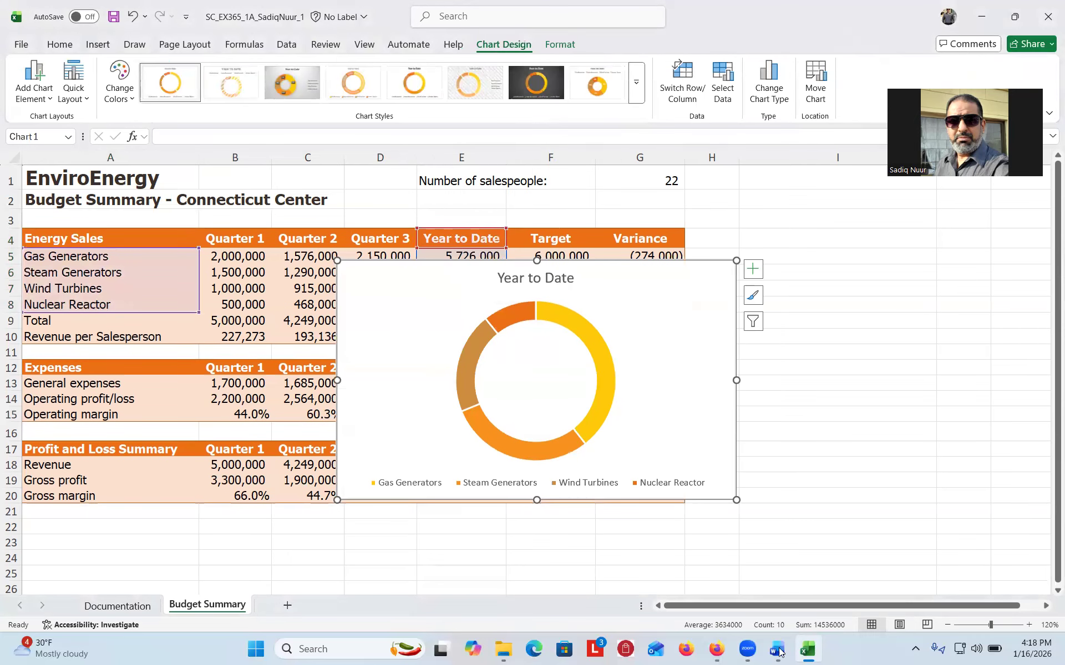
# - Read step 11b in the Word instructions and add "Total" at the start of the Excel chart title
pyautogui.click(776, 651)
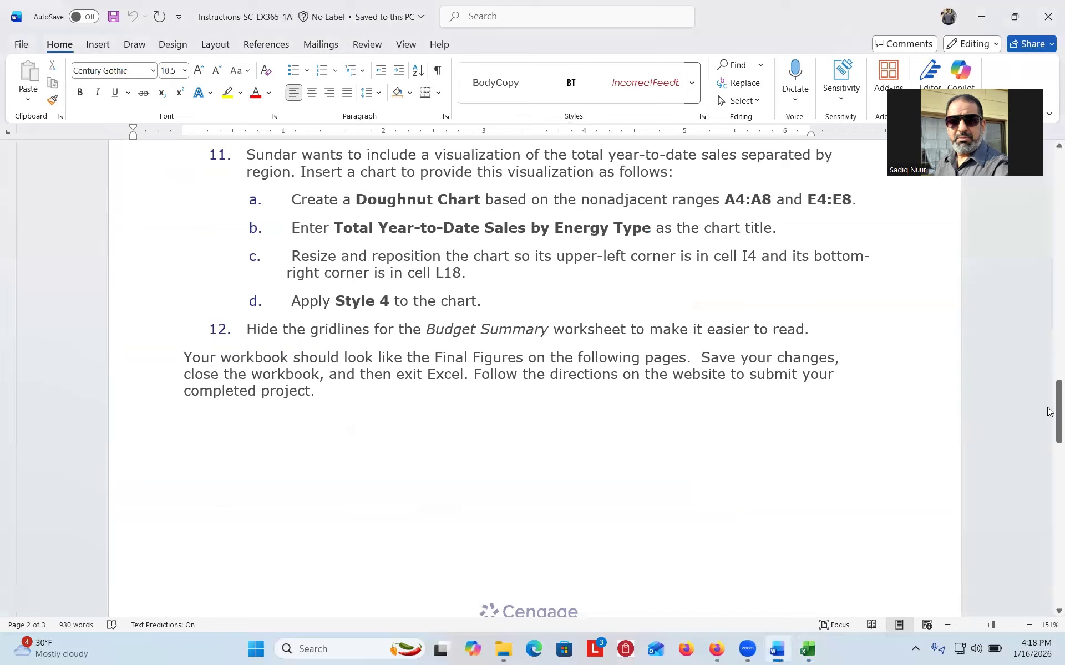
pyautogui.moveTo(1049, 412); pyautogui.dragTo(1050, 423)
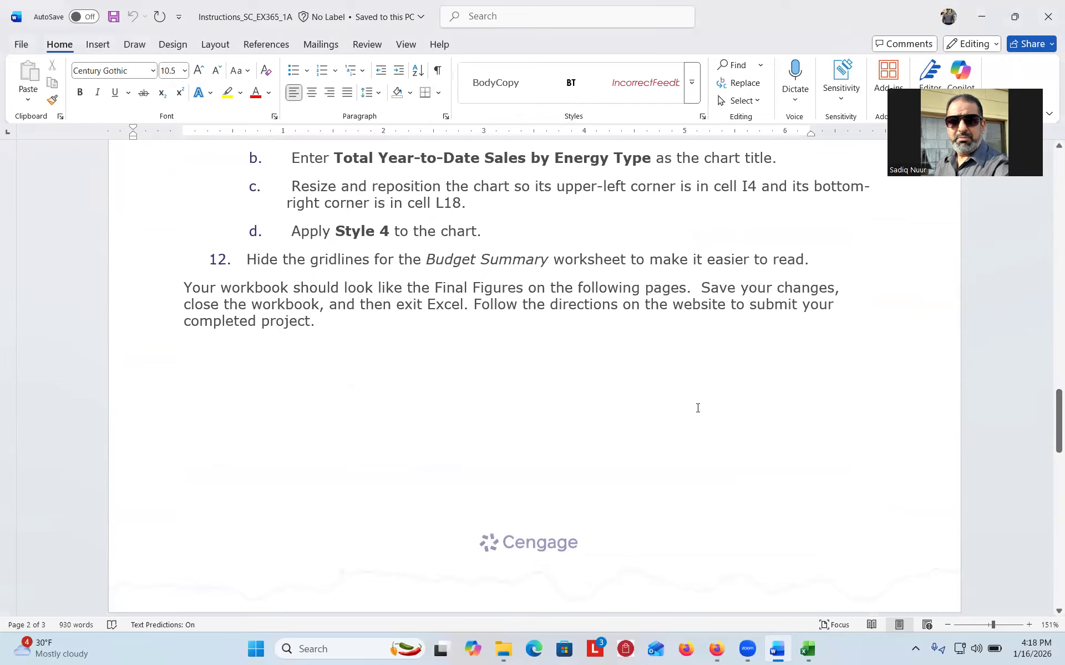
pyautogui.click(807, 650)
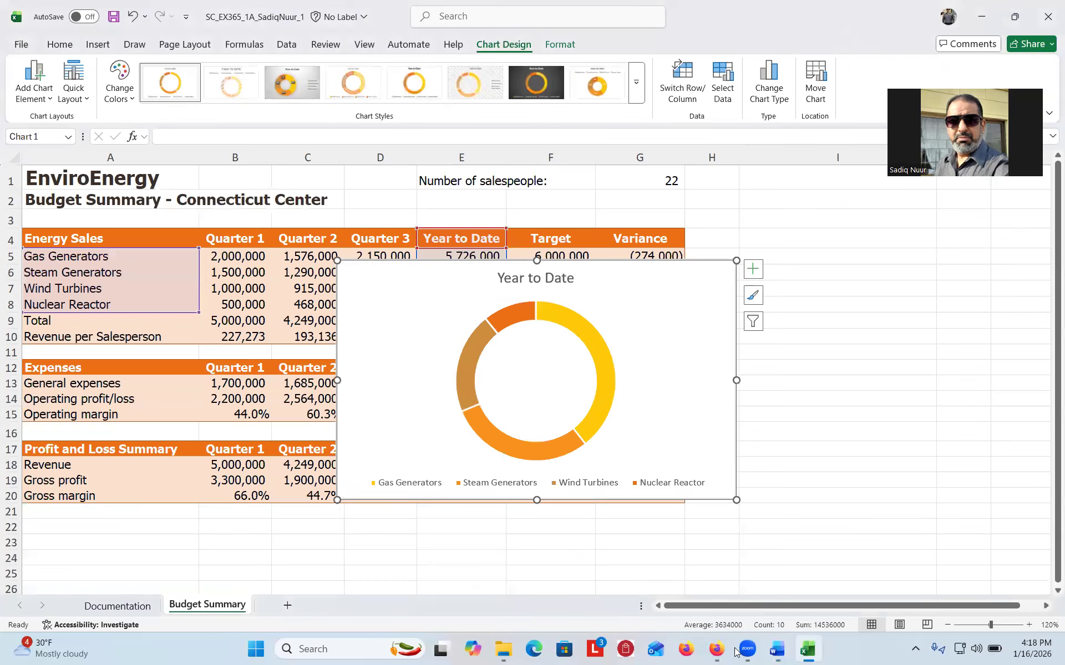
pyautogui.click(778, 652)
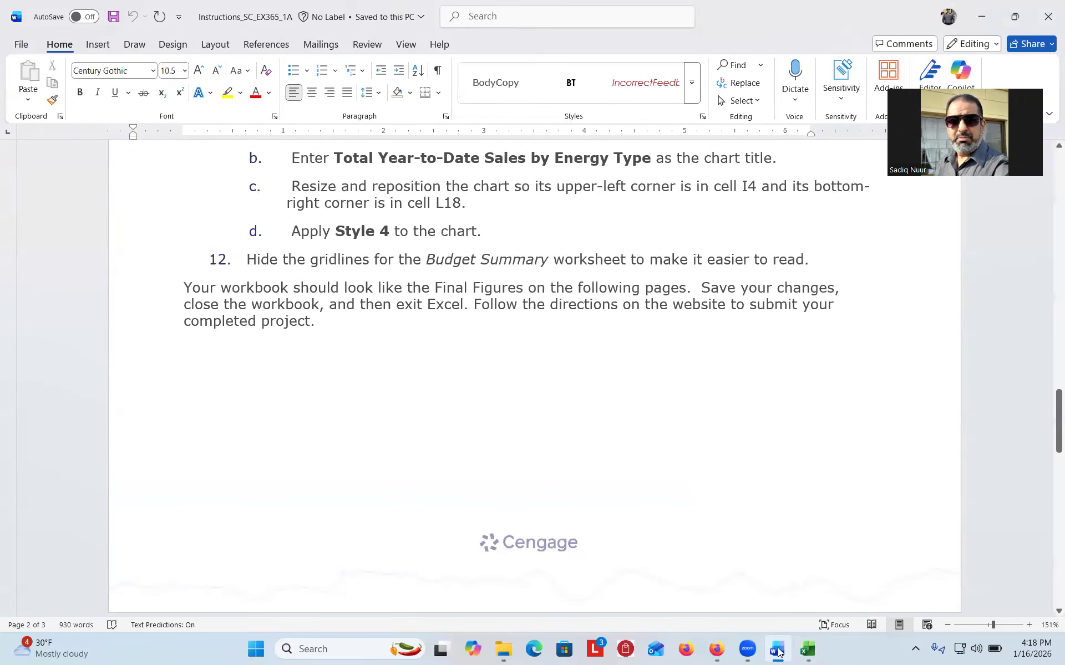
pyautogui.click(814, 652)
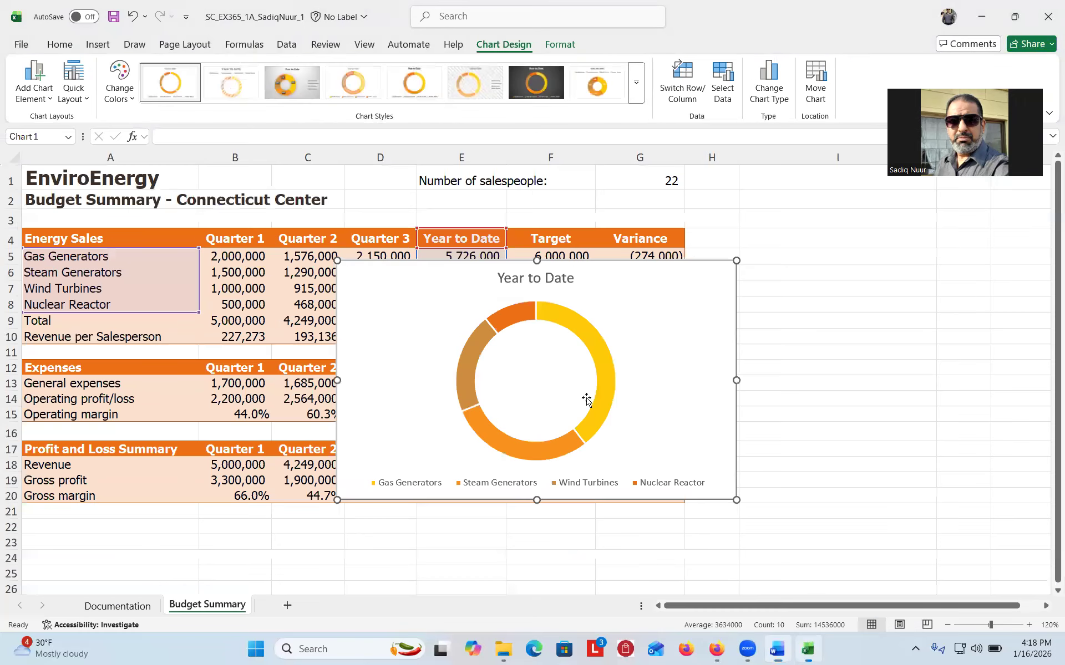
pyautogui.click(502, 277)
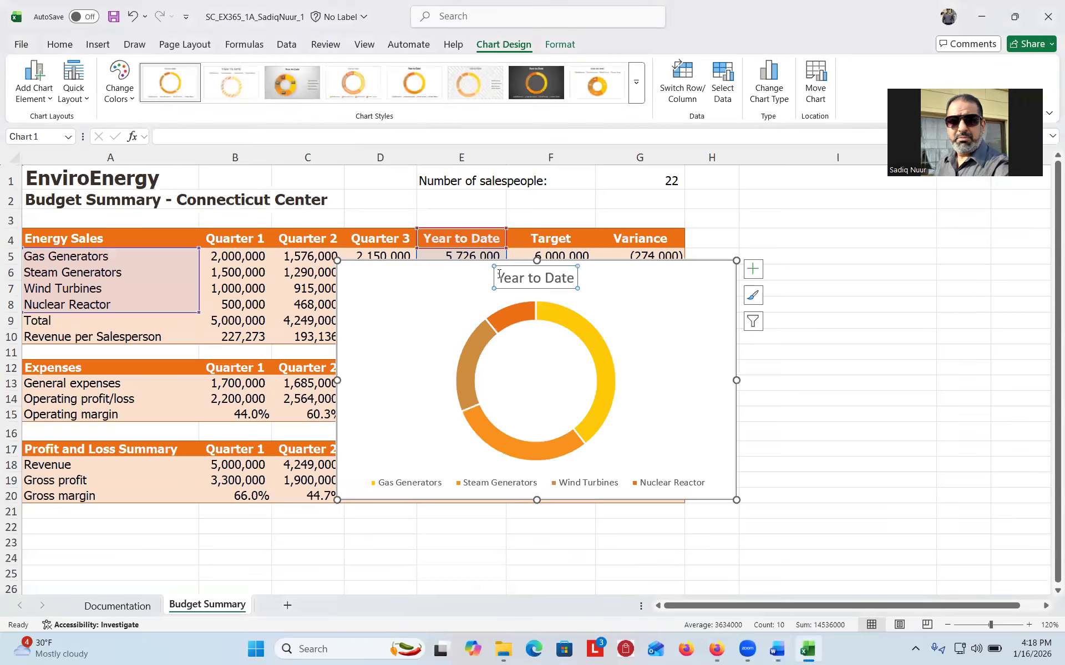
pyautogui.click(499, 274)
pyautogui.write('Total')
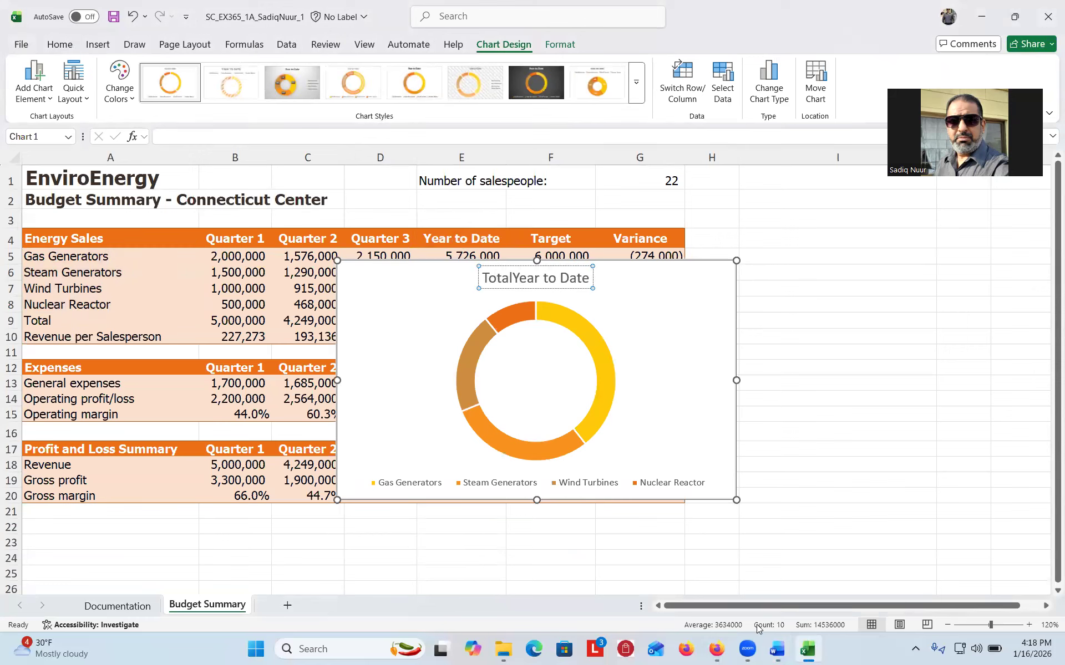
# - Following the wording in the Word instructions, space and hyphenate the Excel chart title as "Total Year-to-Date"
pyautogui.click(777, 651)
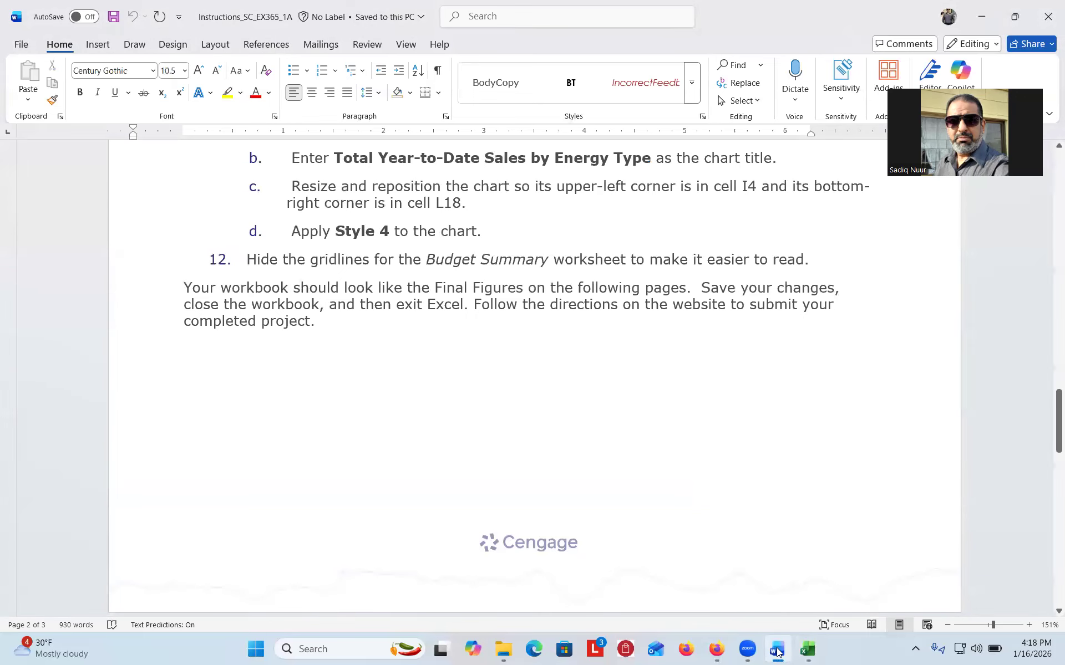
pyautogui.click(807, 649)
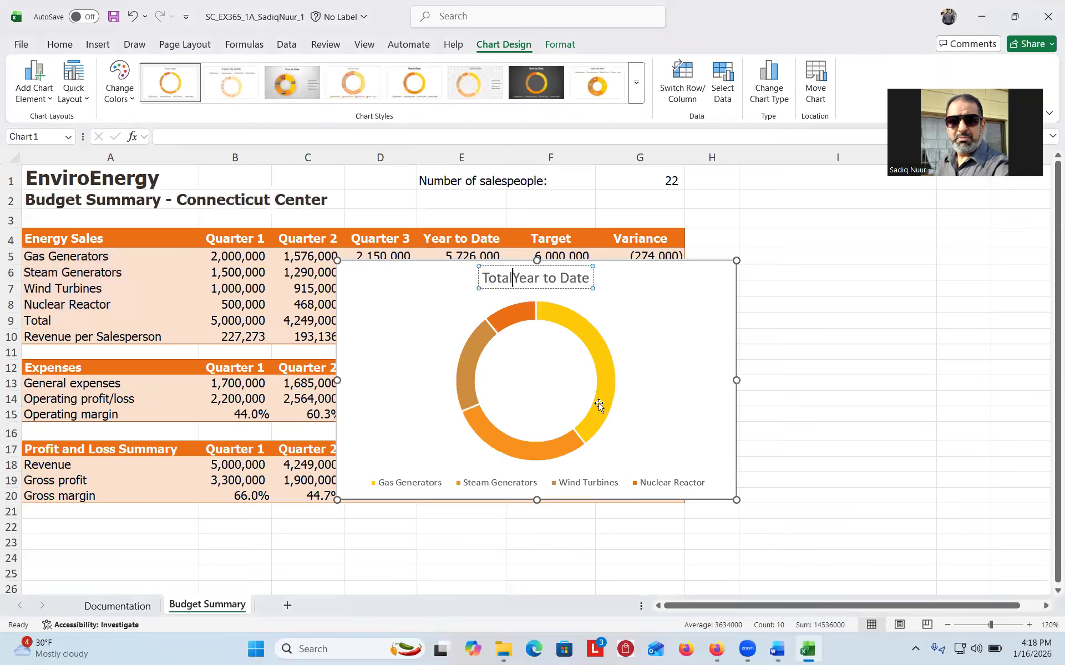
pyautogui.click(512, 277)
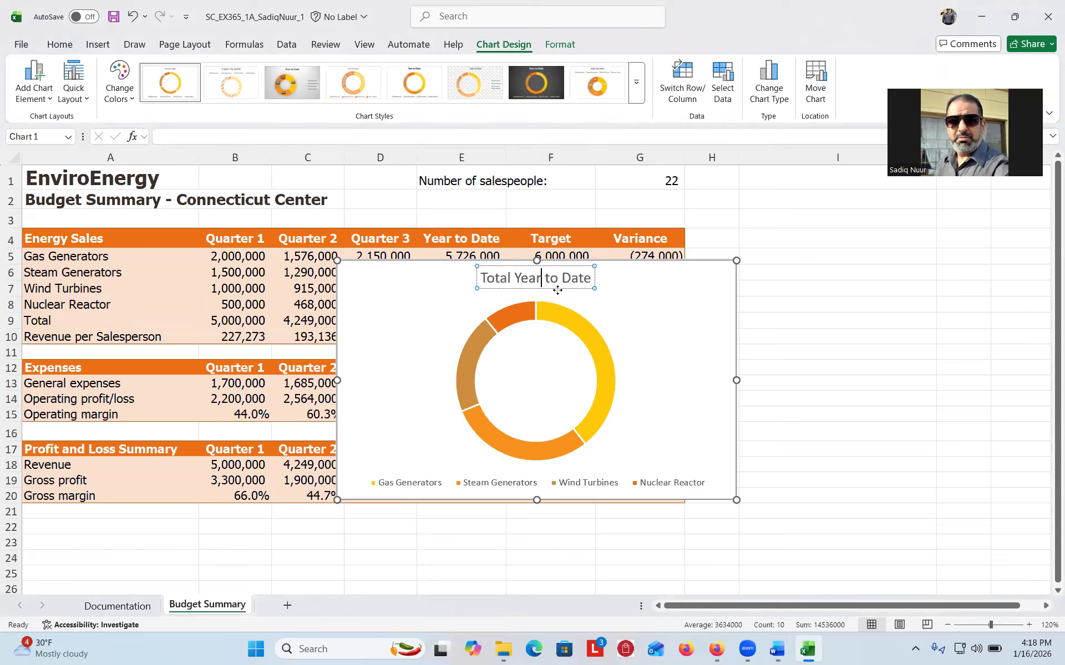
pyautogui.write('-')
pyautogui.press('Delete')
pyautogui.press('Right')
pyautogui.press('Right')
pyautogui.click(777, 650)
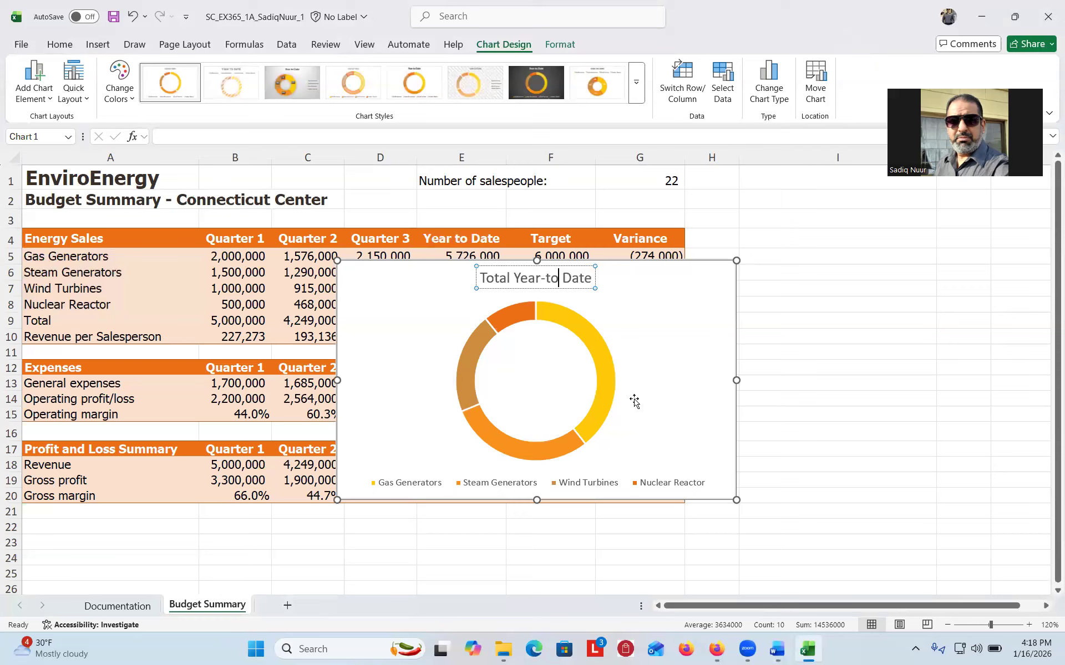
pyautogui.click(807, 649)
pyautogui.write('-')
pyautogui.press('Delete')
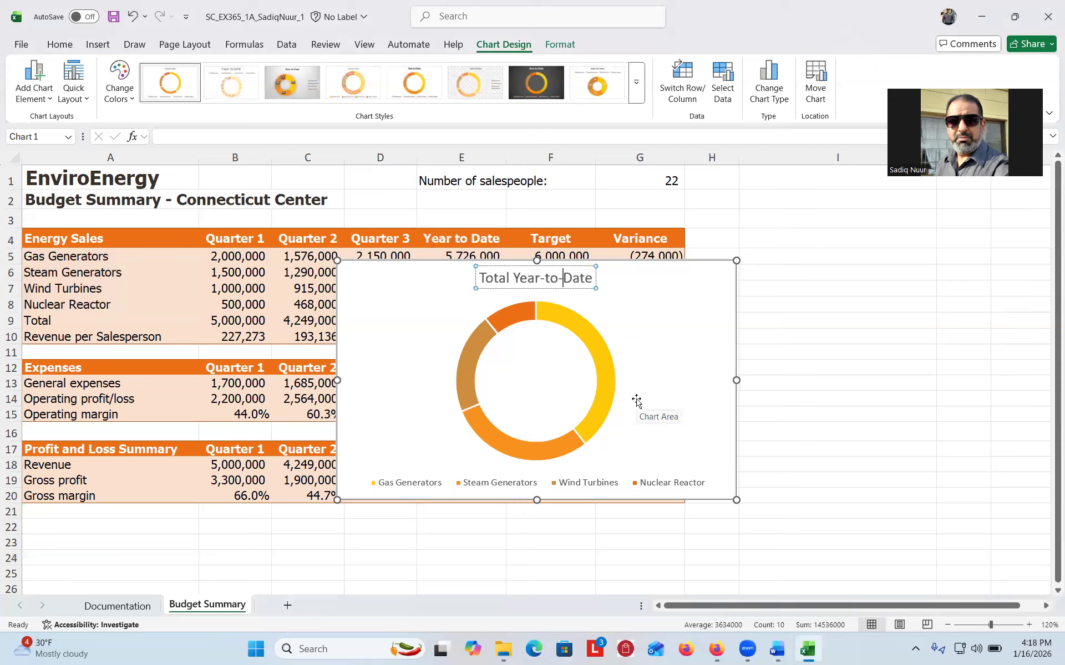
# - Complete the Excel chart title as "Total Year-to-Date Sales by Energy Type", checking the wording in the Word instructions
pyautogui.click(590, 281)
pyautogui.click(778, 650)
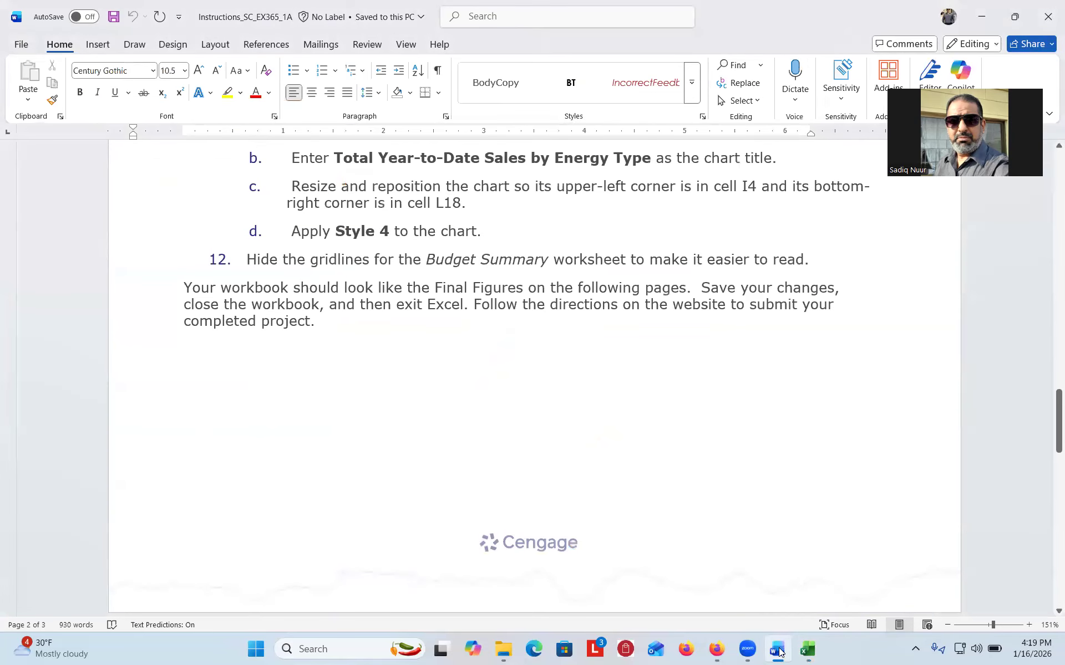
pyautogui.click(807, 648)
pyautogui.write('Sales by')
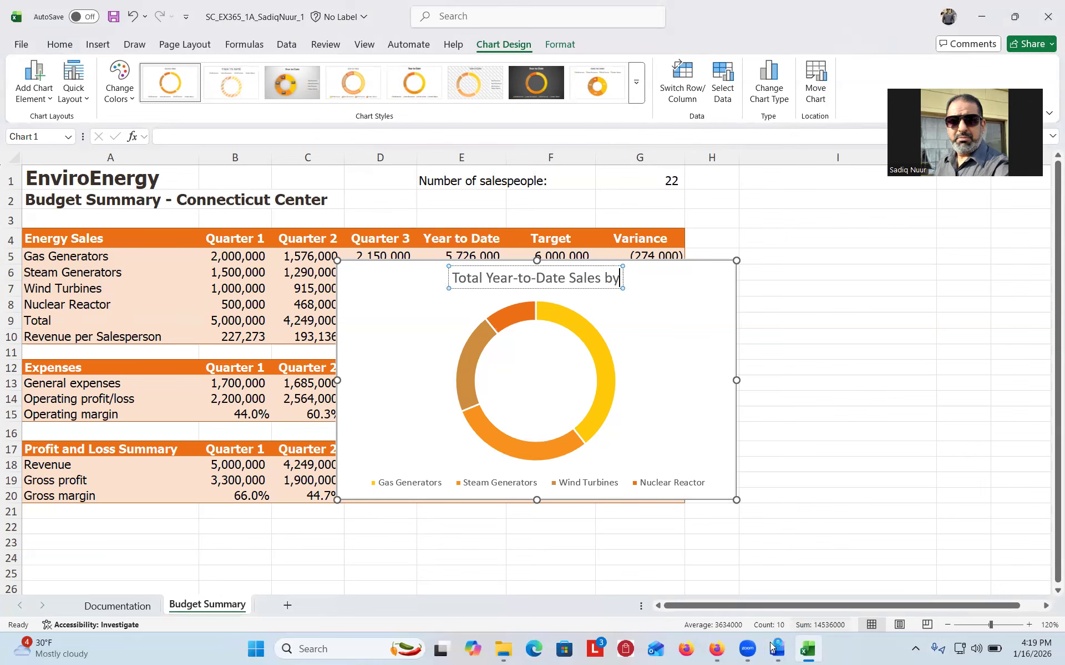
pyautogui.click(774, 648)
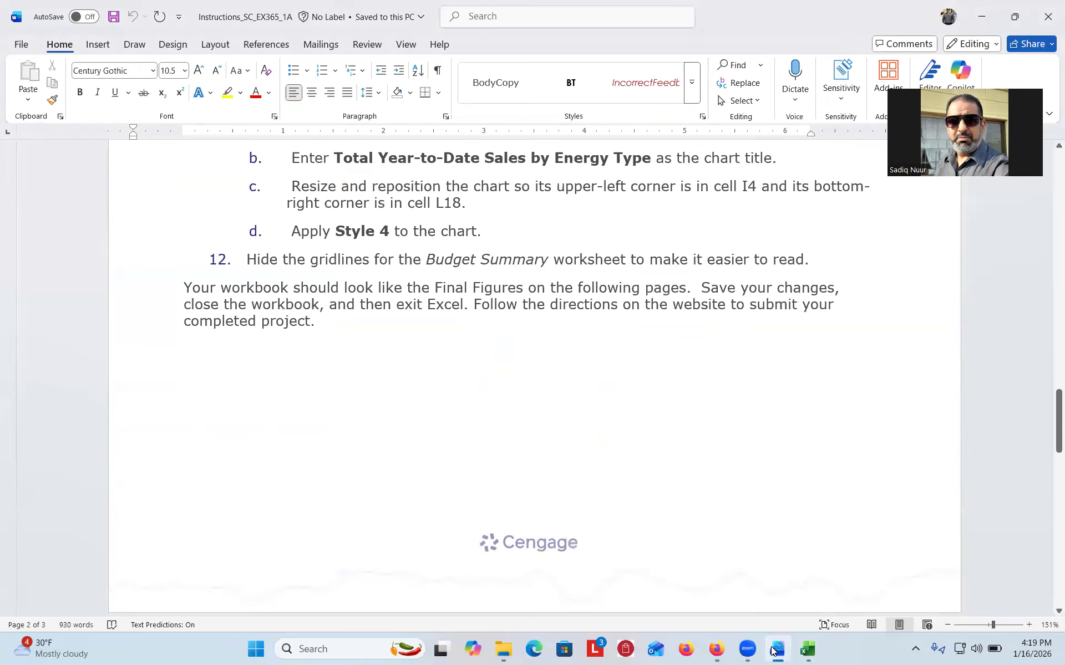
pyautogui.click(808, 649)
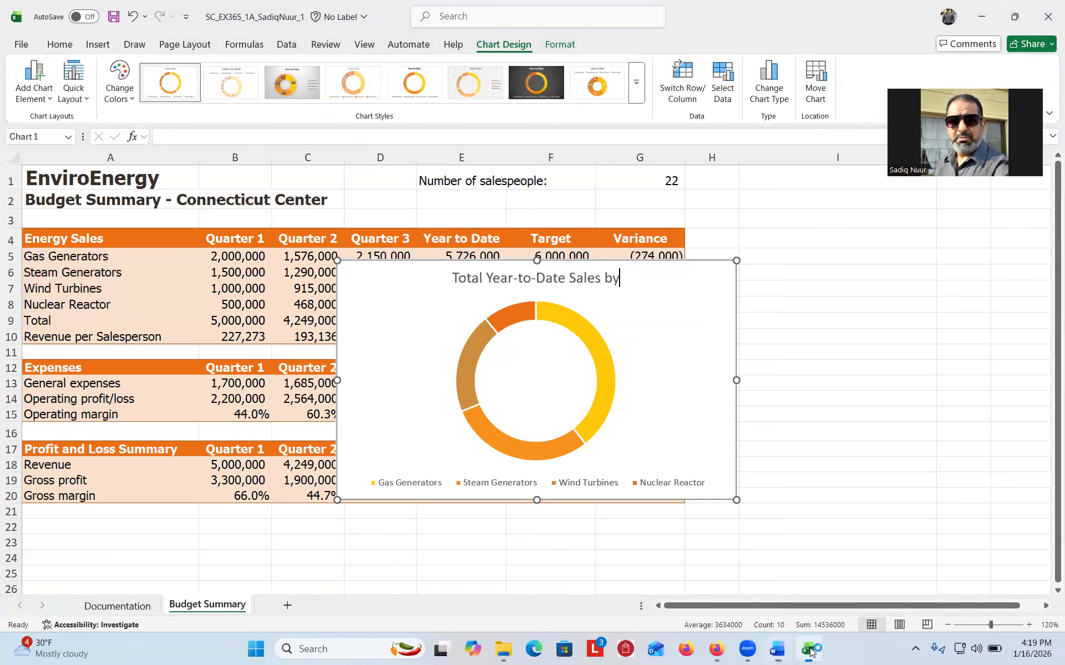
pyautogui.write('En')
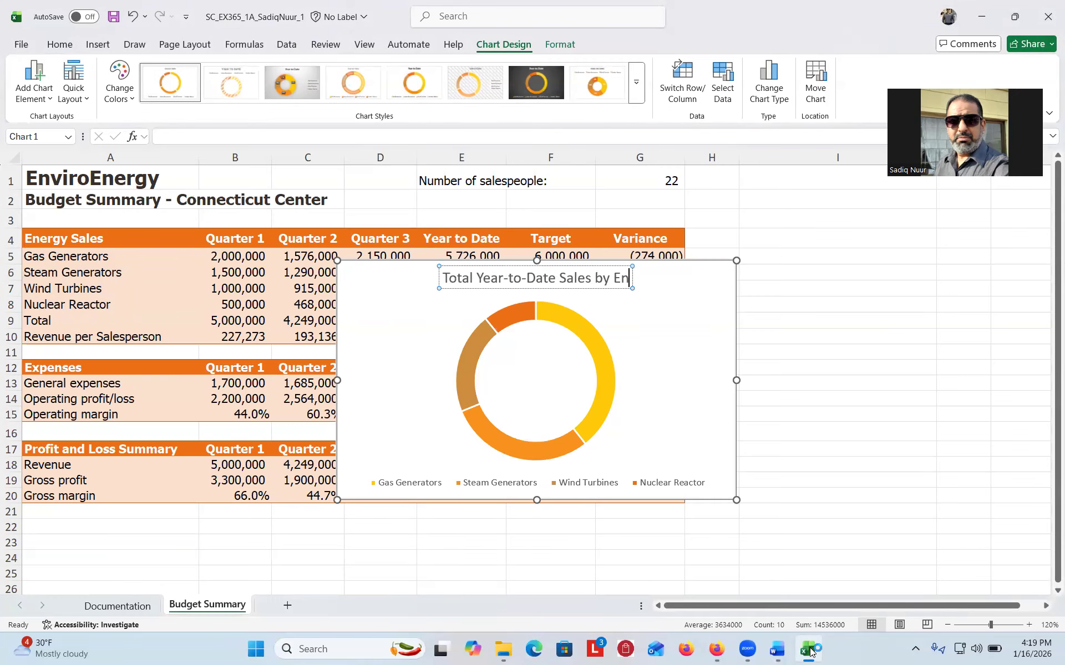
pyautogui.write('ergy')
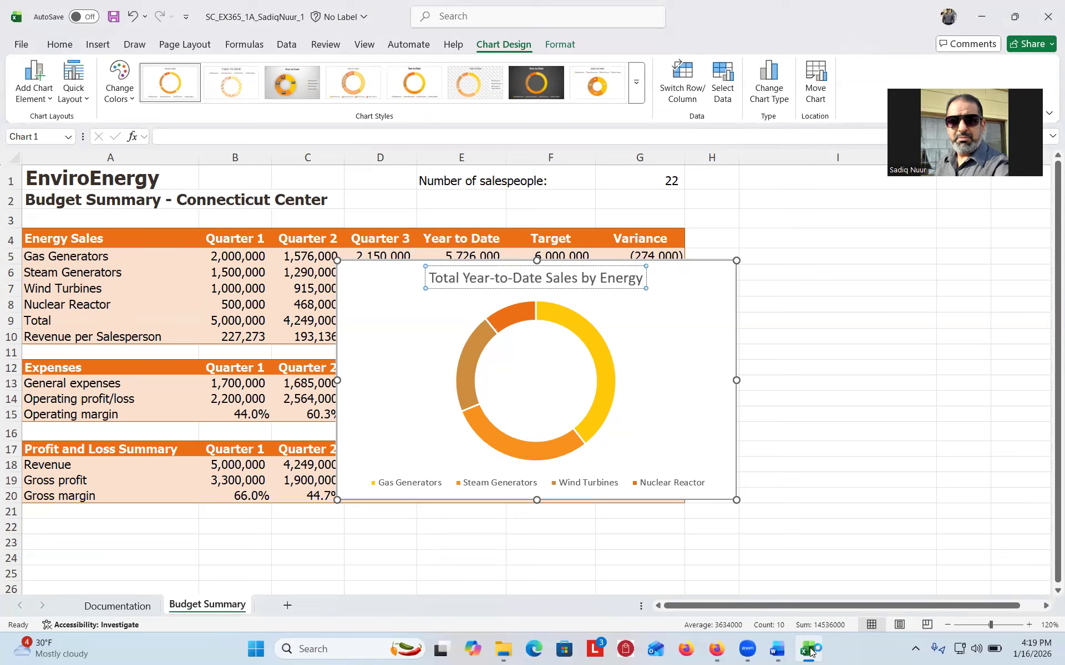
pyautogui.write(' Type')
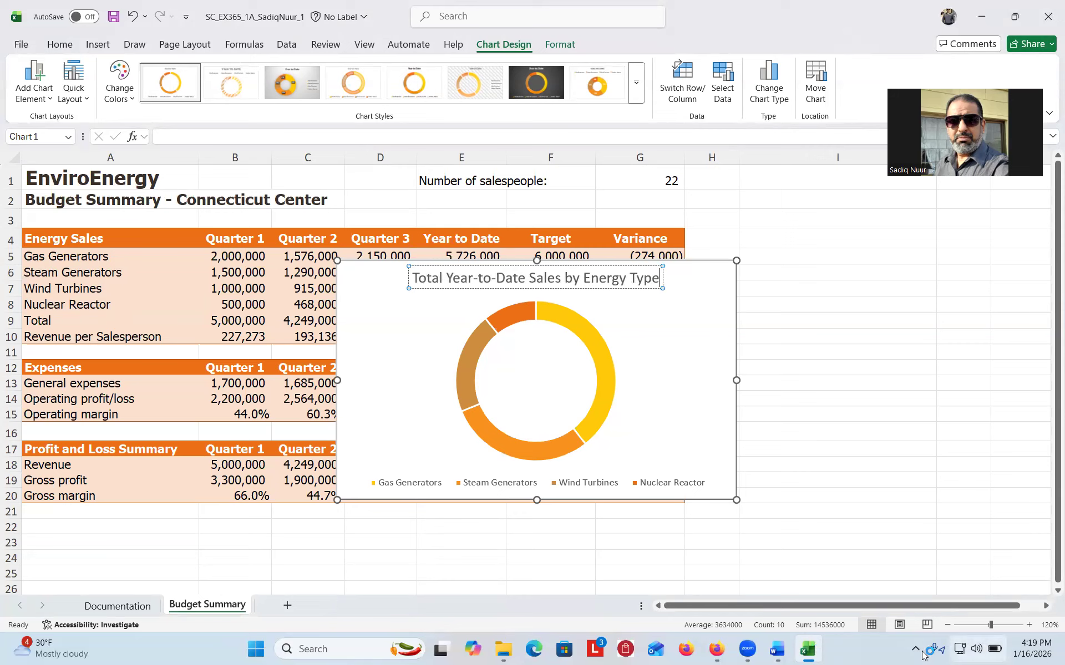
# - Check step 11c in the Word instructions and move the Excel chart so its upper-left corner is in cell I4
pyautogui.click(776, 650)
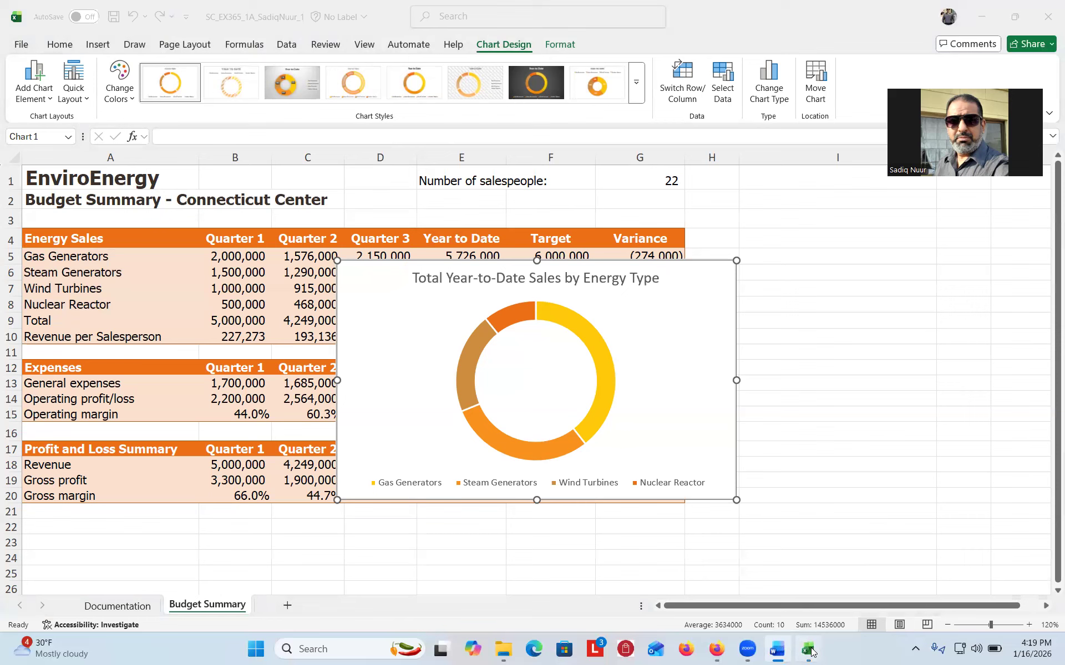
pyautogui.click(807, 649)
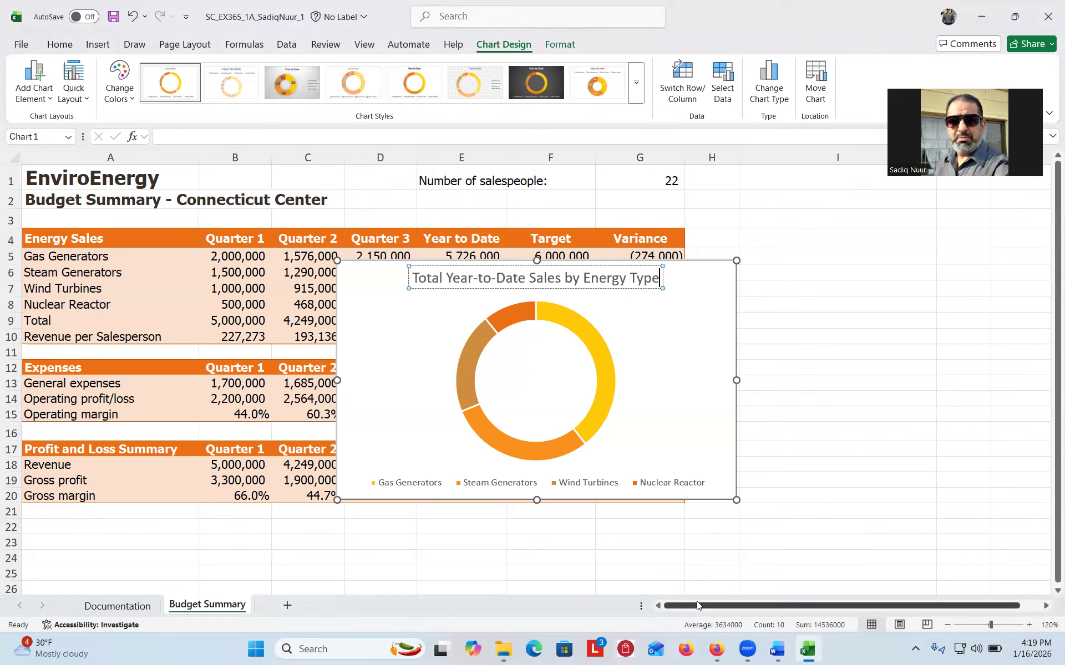
pyautogui.click(689, 358)
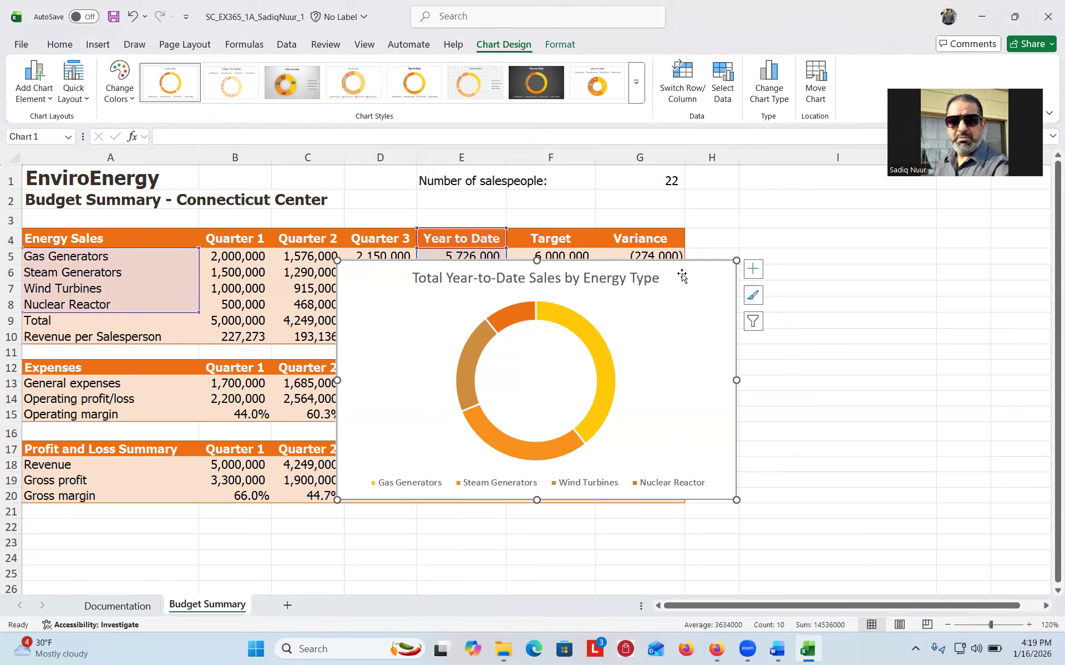
pyautogui.moveTo(715, 279); pyautogui.dragTo(907, 243)
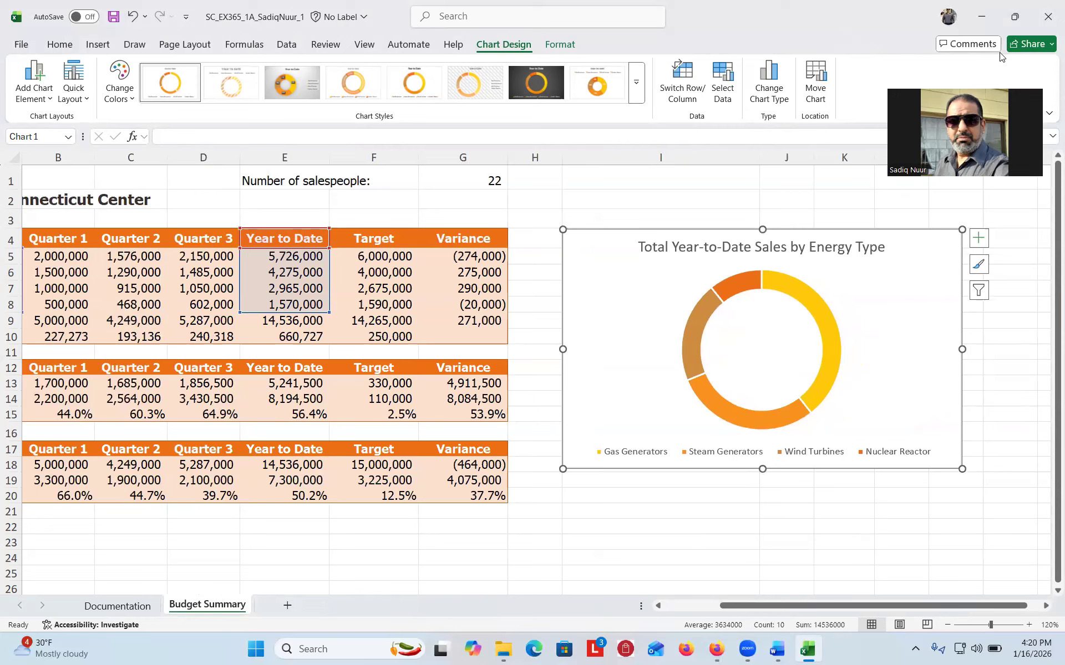
# - Resize the doughnut chart so its bottom-right corner is in cell L18, and deselect it
pyautogui.moveTo(961, 349); pyautogui.dragTo(929, 345)
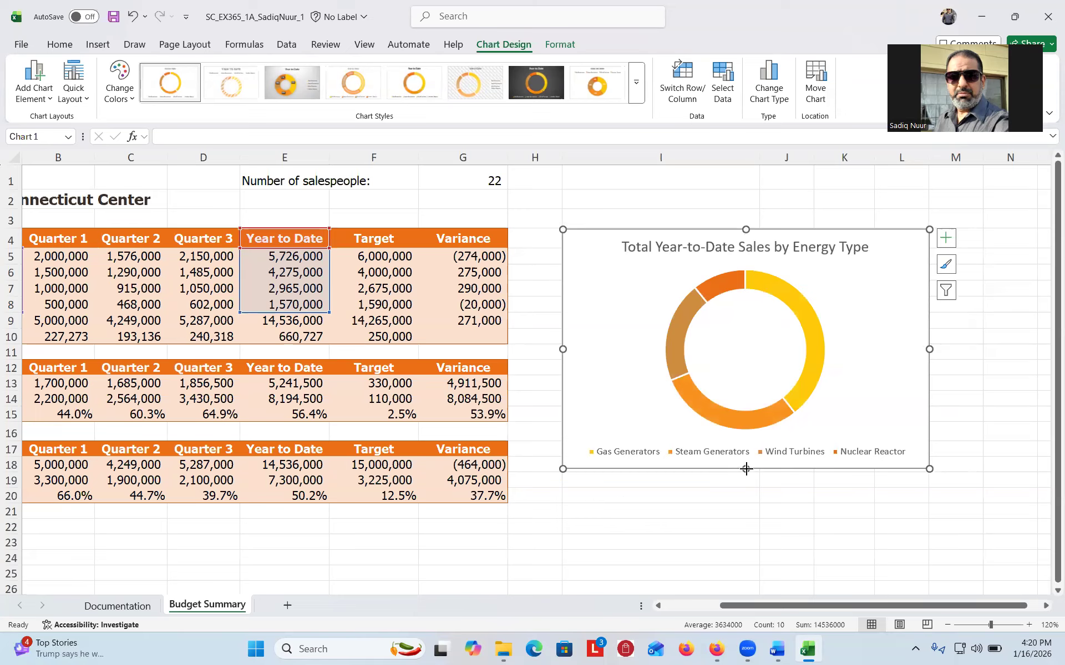
pyautogui.moveTo(746, 469); pyautogui.dragTo(746, 473)
pyautogui.click(744, 527)
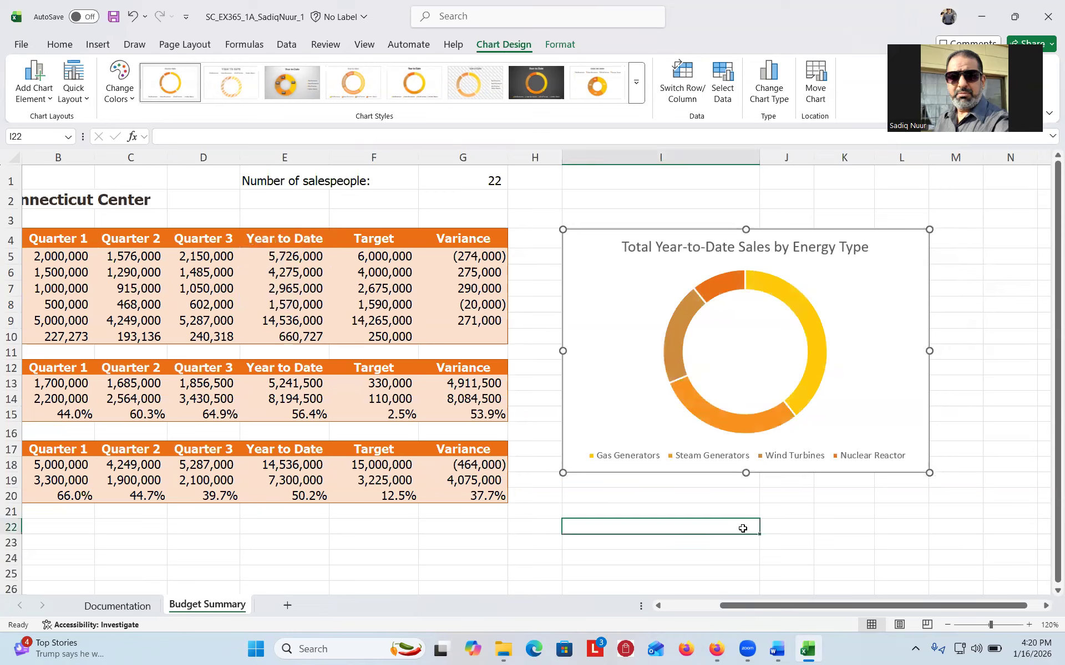
pyautogui.click(658, 490)
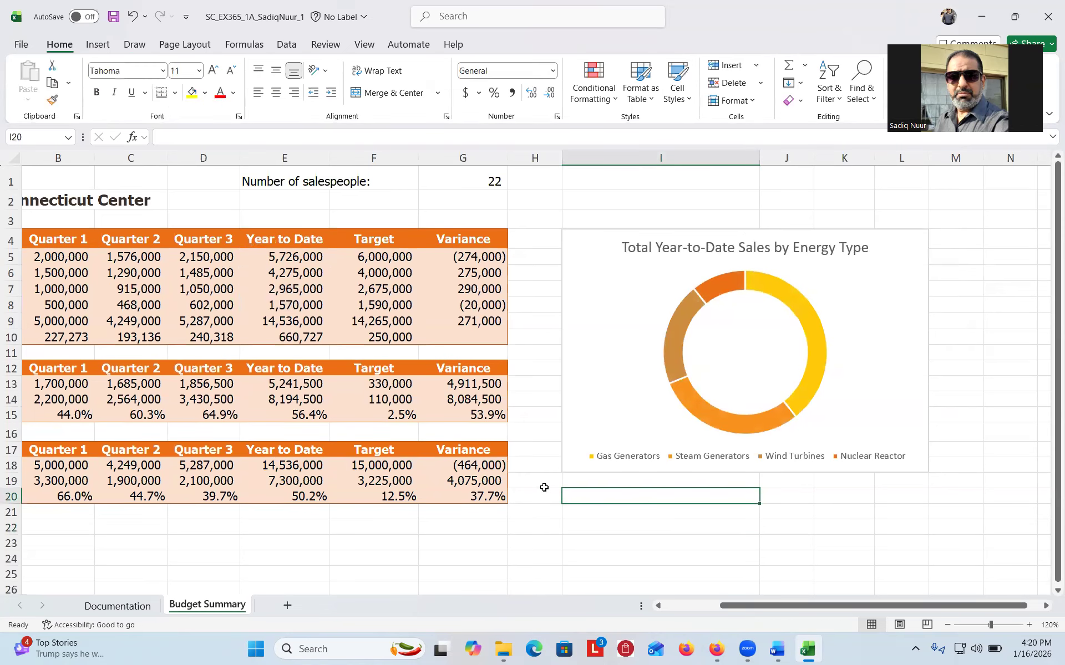
pyautogui.click(526, 469)
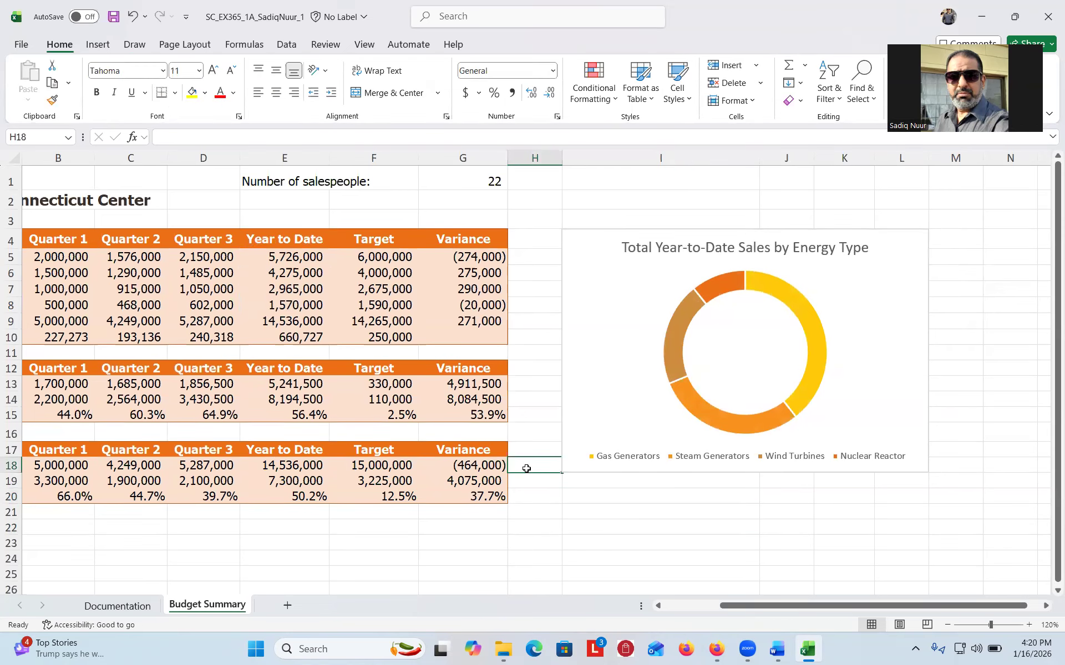
pyautogui.click(645, 498)
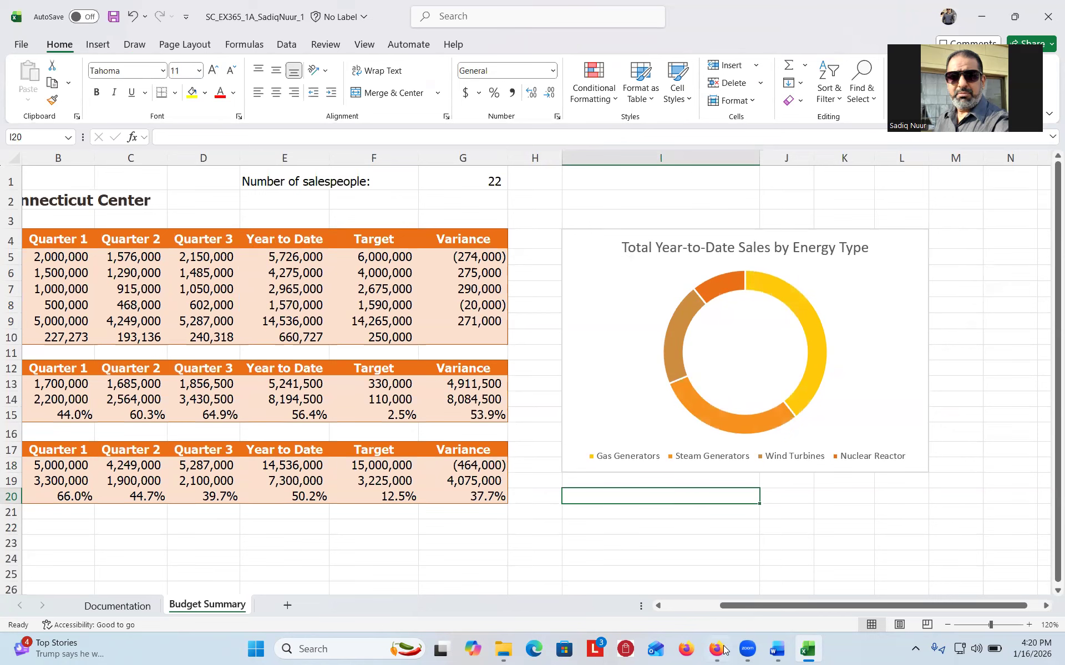
# - Check step 11d in the Word instructions, and bring up the design options of the doughnut chart in Excel
pyautogui.click(776, 650)
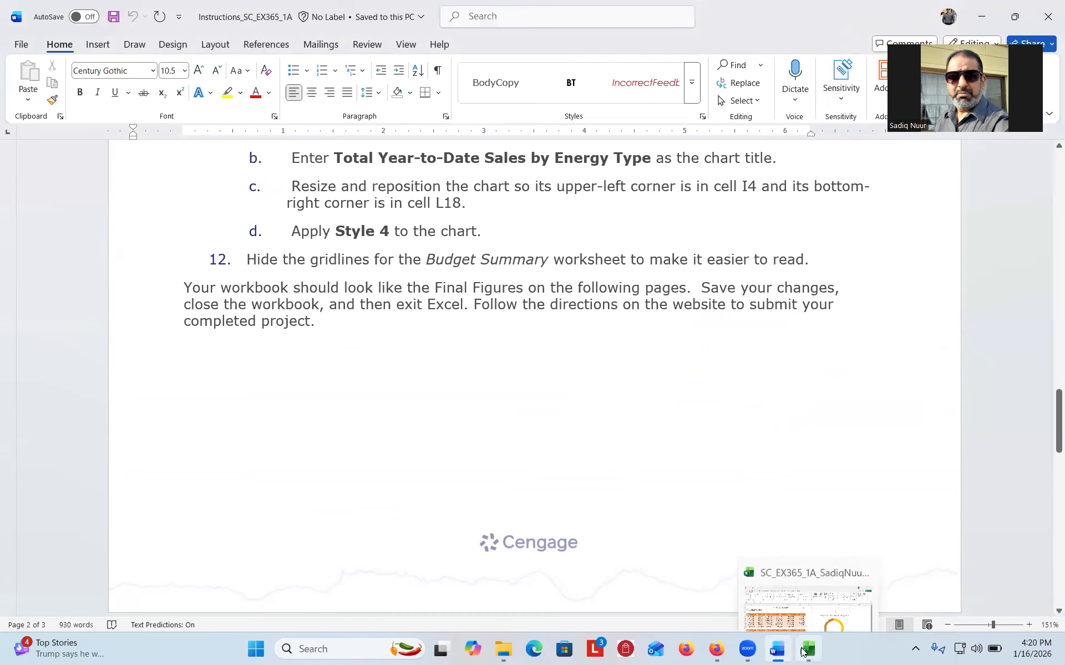
pyautogui.click(804, 652)
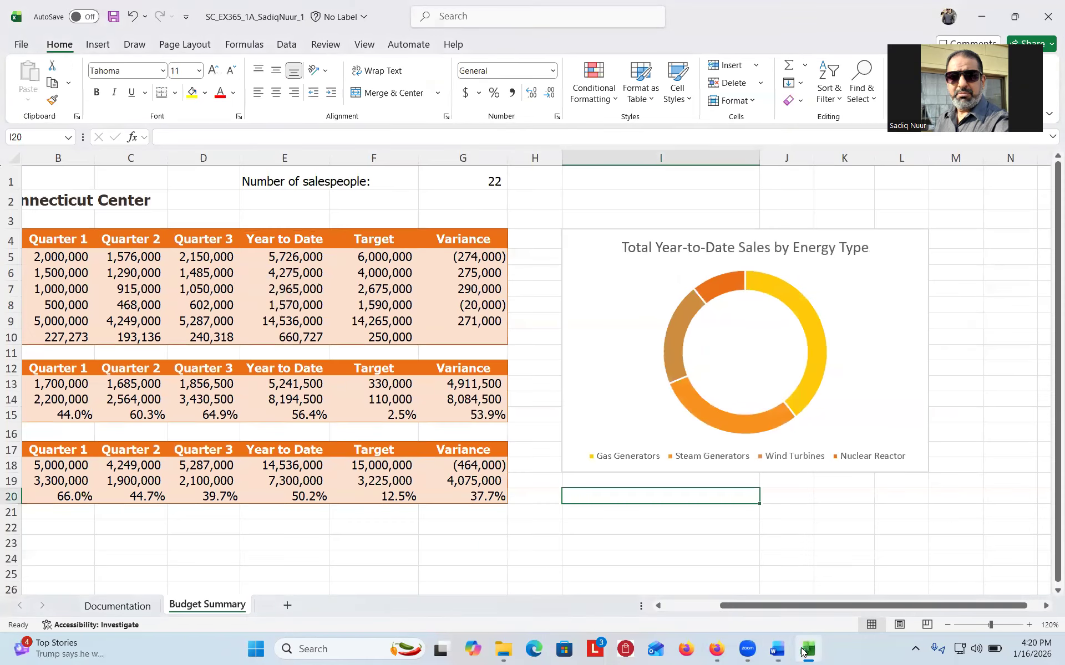
pyautogui.click(616, 342)
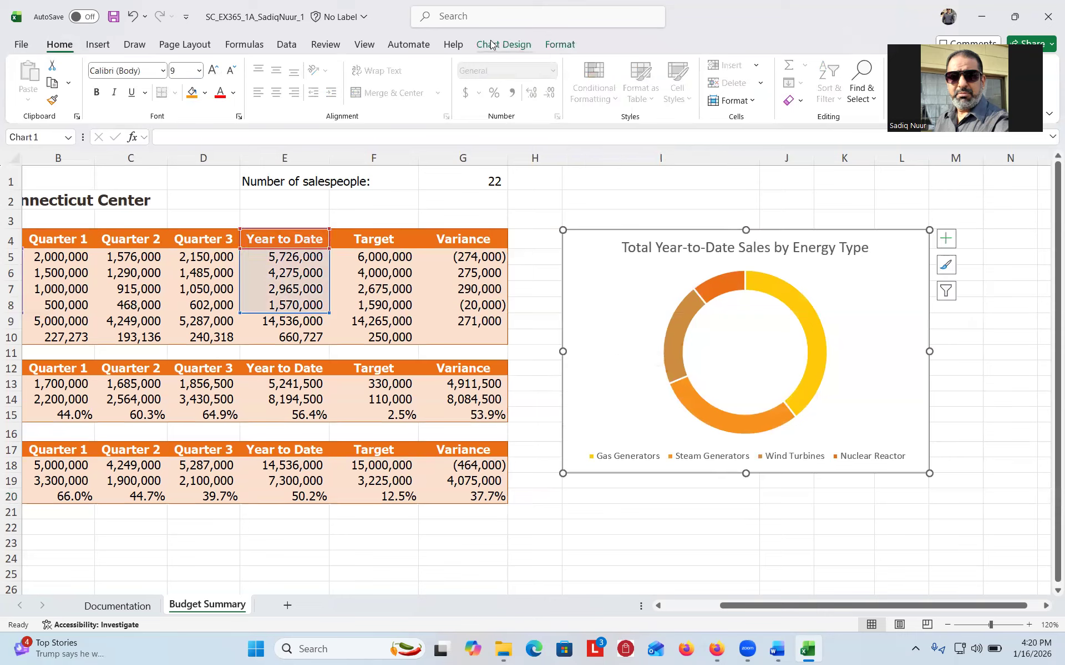
pyautogui.press('ctrl')
pyautogui.press('ctrl')
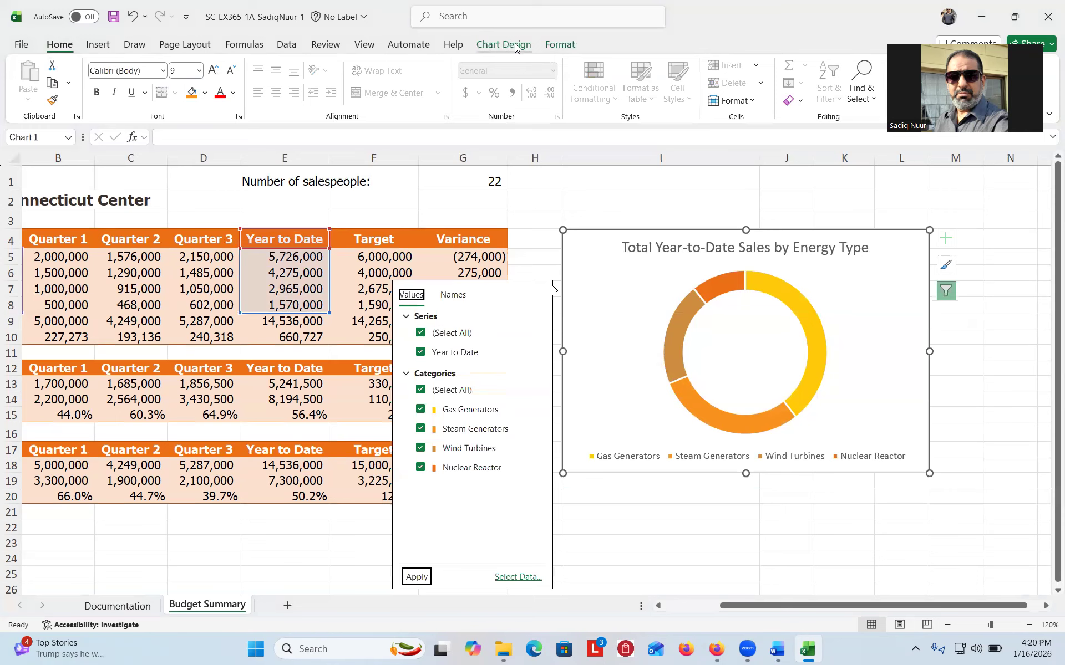
pyautogui.click(505, 46)
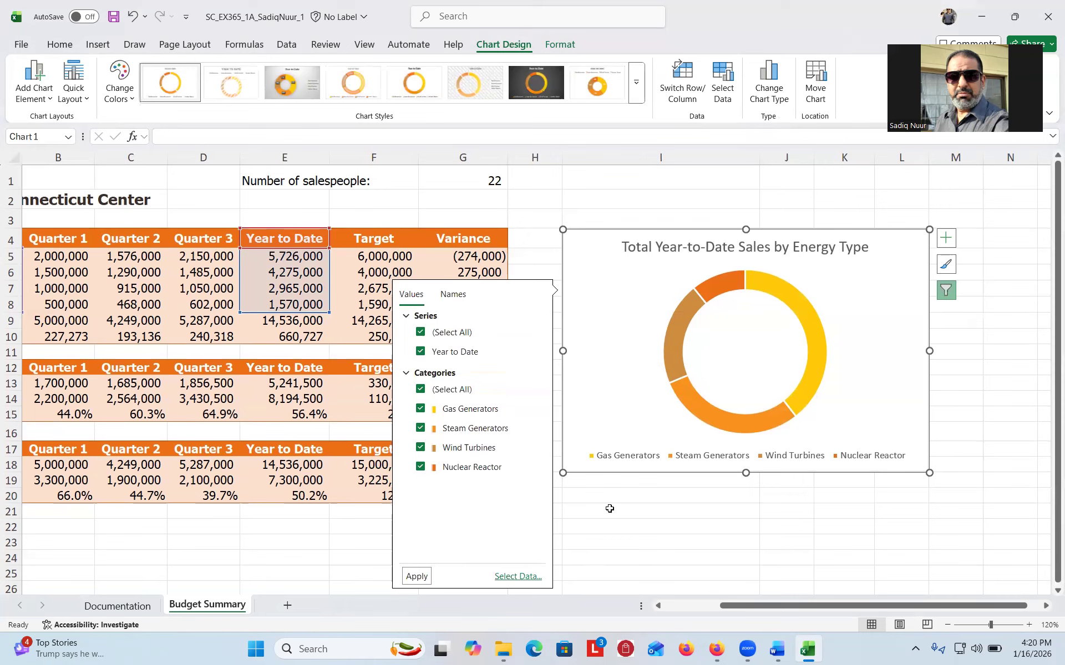
pyautogui.click(946, 290)
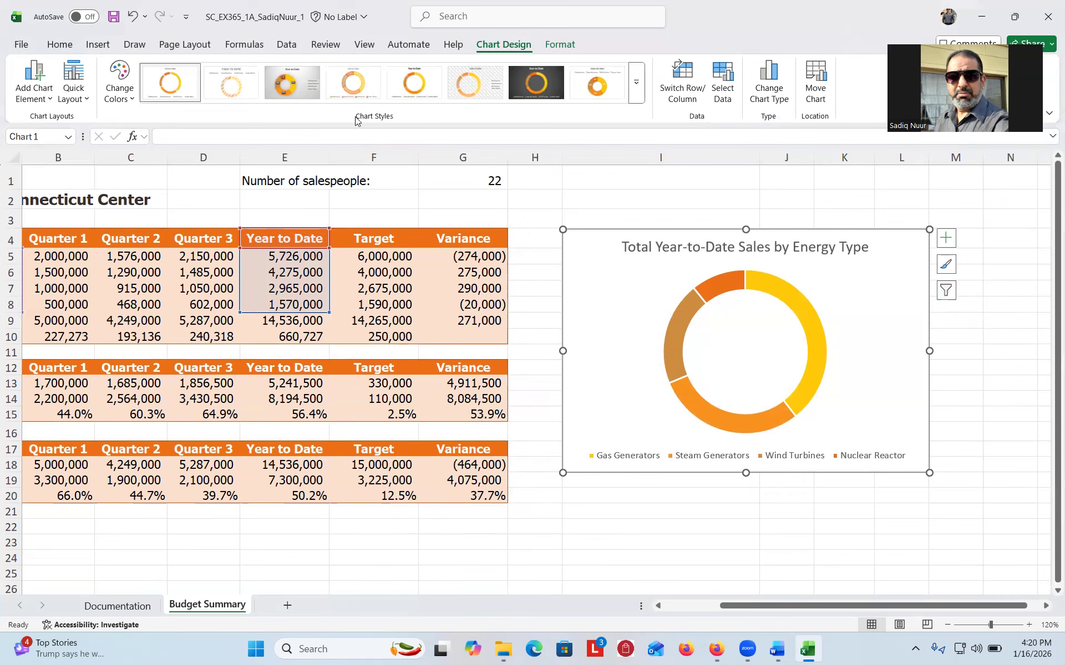
# - Apply Style 4 to the doughnut chart and close the style list
pyautogui.press('ctrl')
pyautogui.press('ctrl')
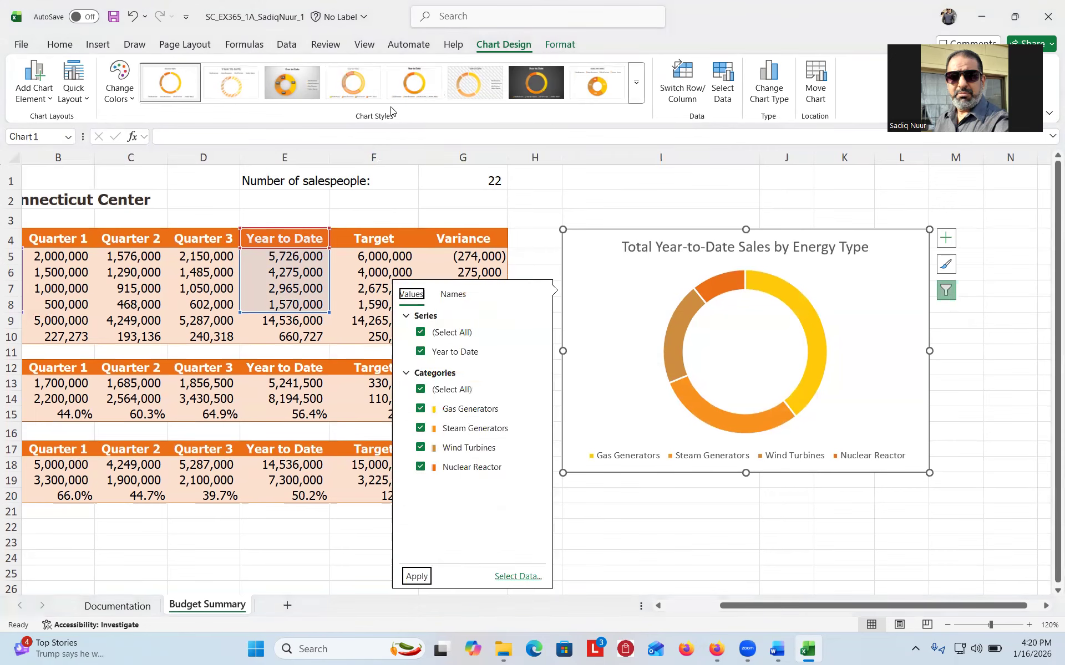
pyautogui.click(946, 264)
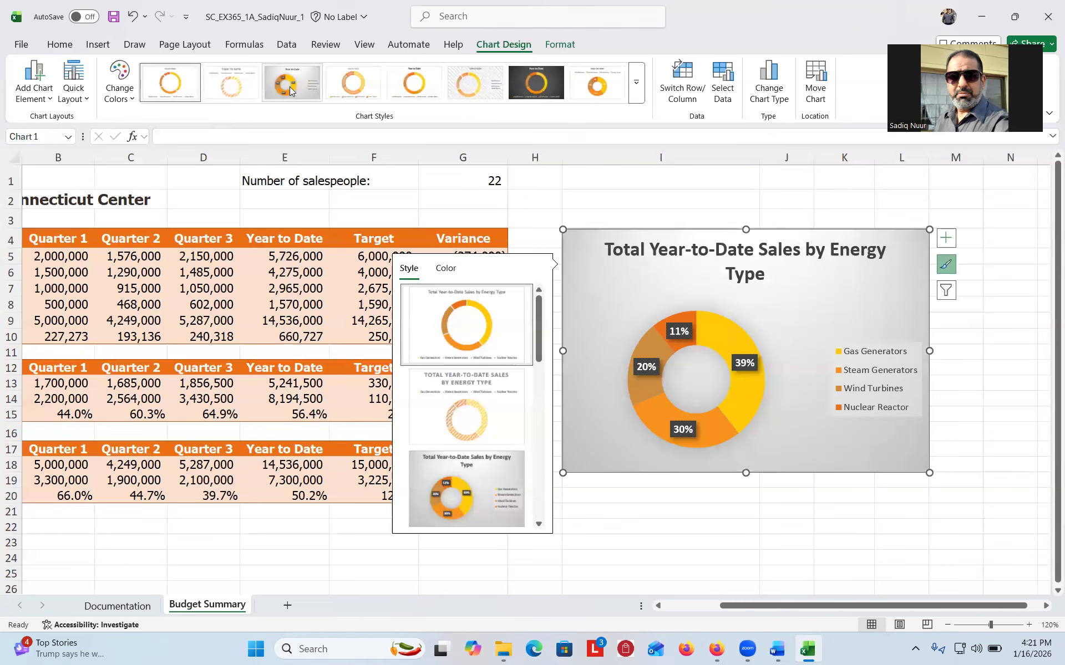
pyautogui.click(348, 83)
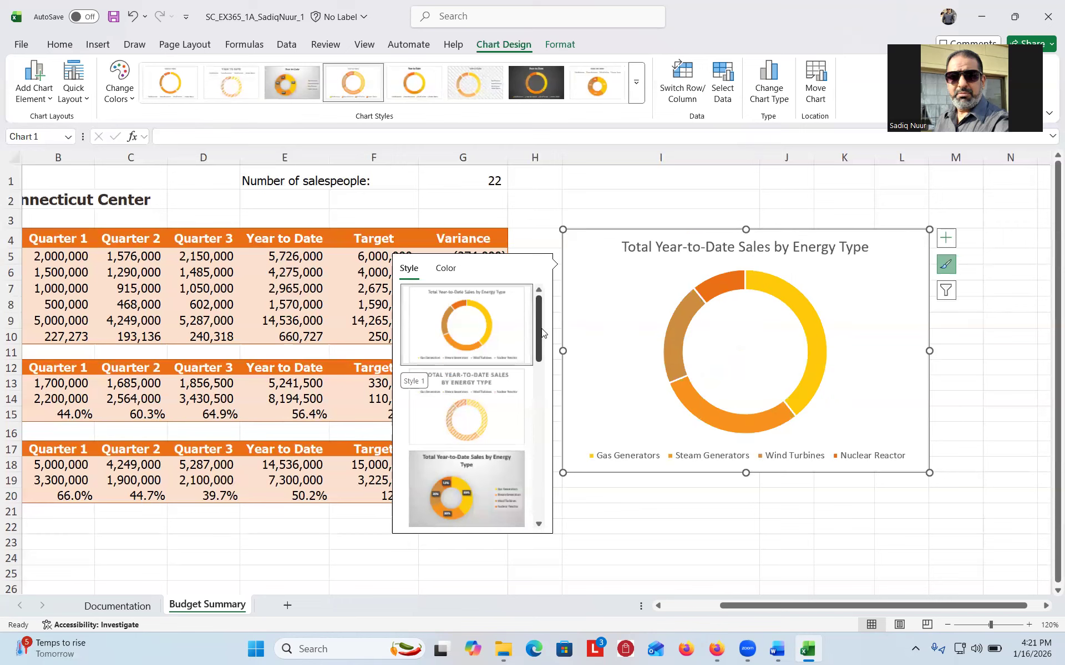
pyautogui.moveTo(538, 332); pyautogui.dragTo(537, 377)
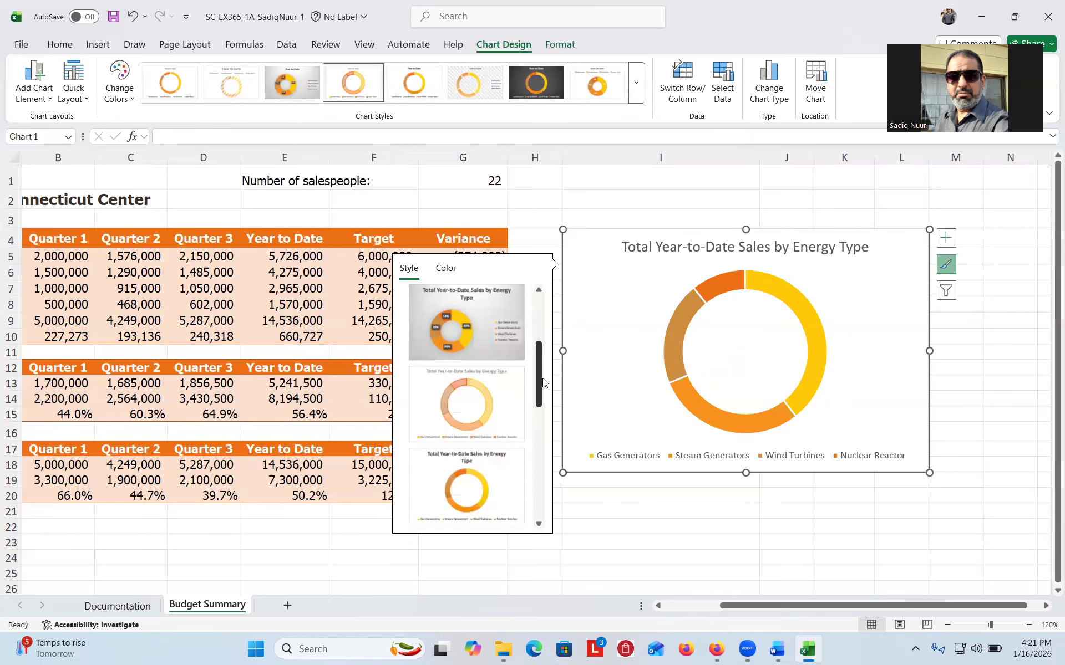
pyautogui.click(485, 399)
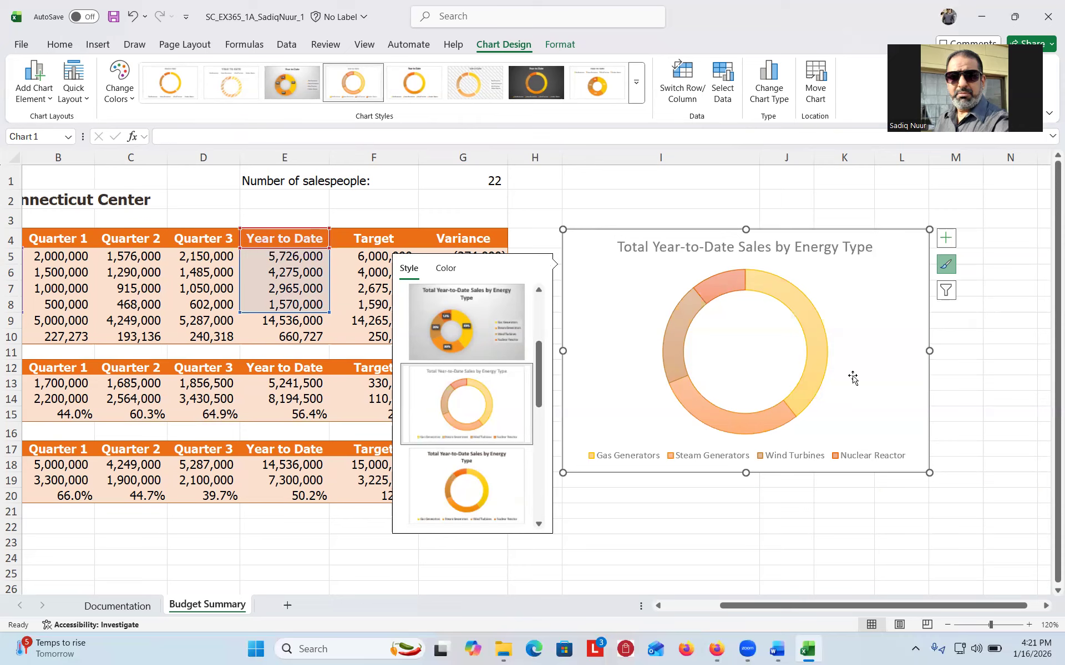
pyautogui.click(949, 269)
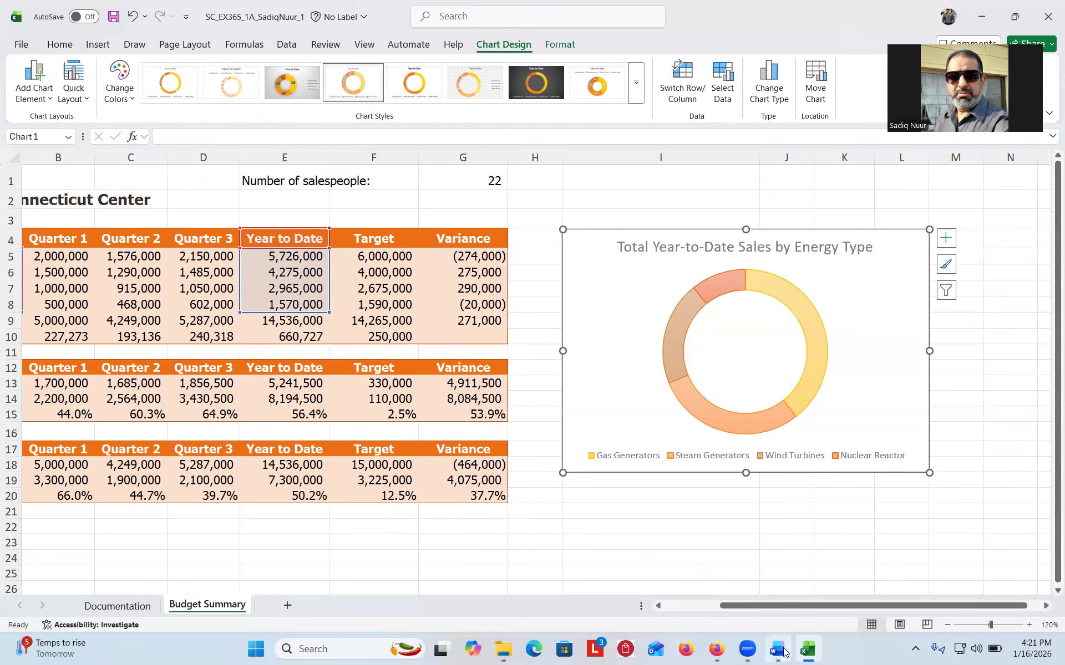
# - Review Final Figure 1 and step 12 in the Word instructions, and hide the gridlines of the Budget Summary worksheet in Excel
pyautogui.click(780, 653)
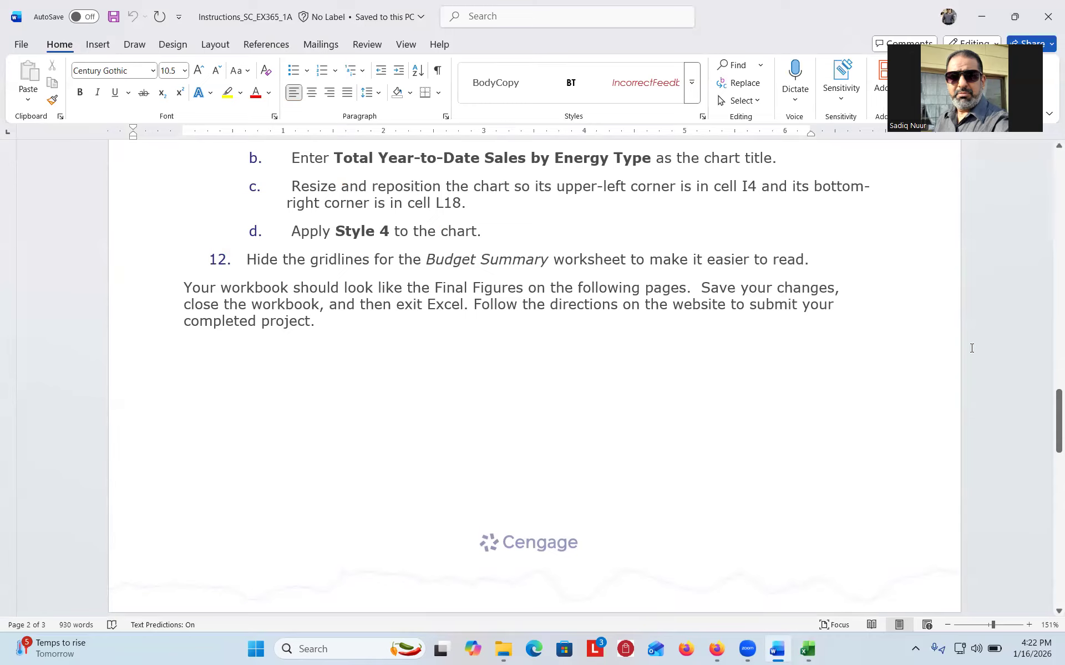
pyautogui.moveTo(1049, 411); pyautogui.dragTo(1050, 487)
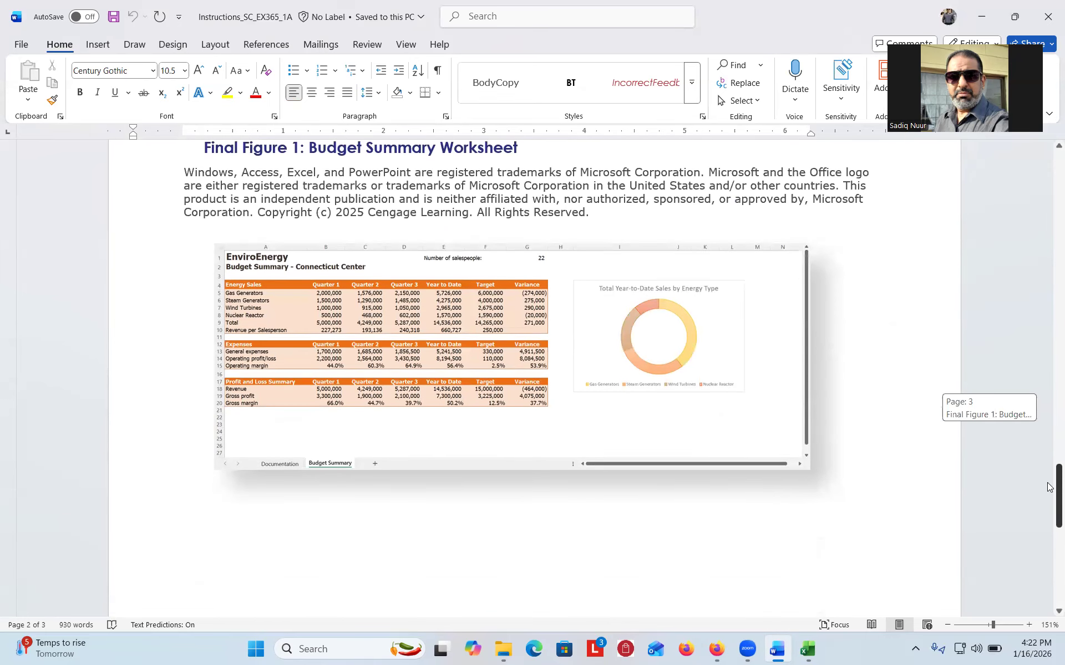
pyautogui.moveTo(1049, 488); pyautogui.dragTo(1049, 378)
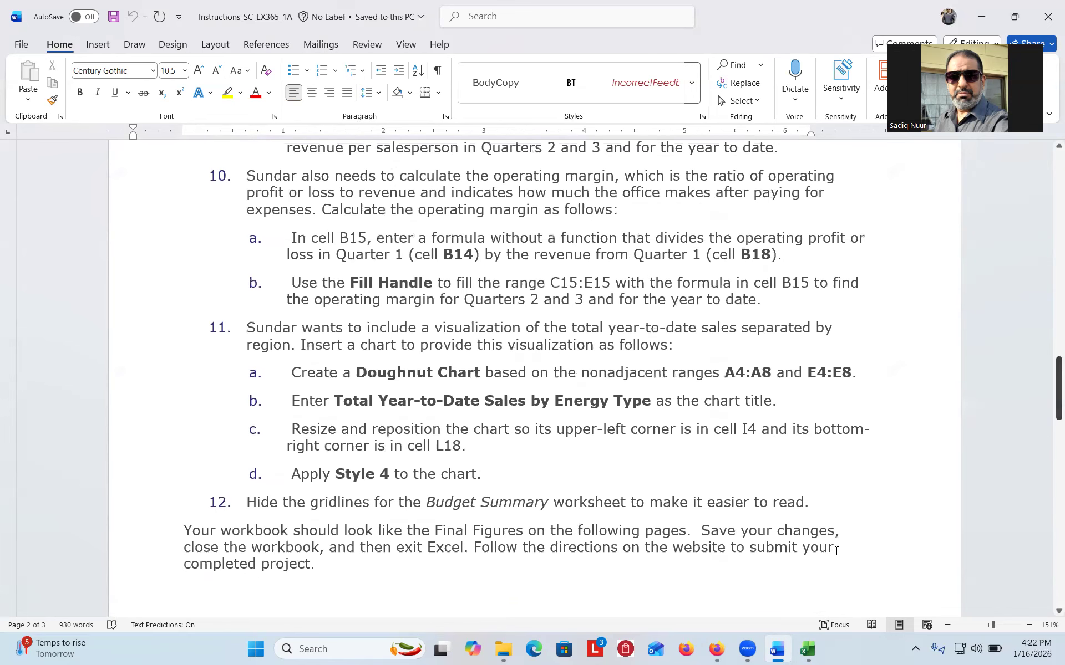
pyautogui.click(808, 649)
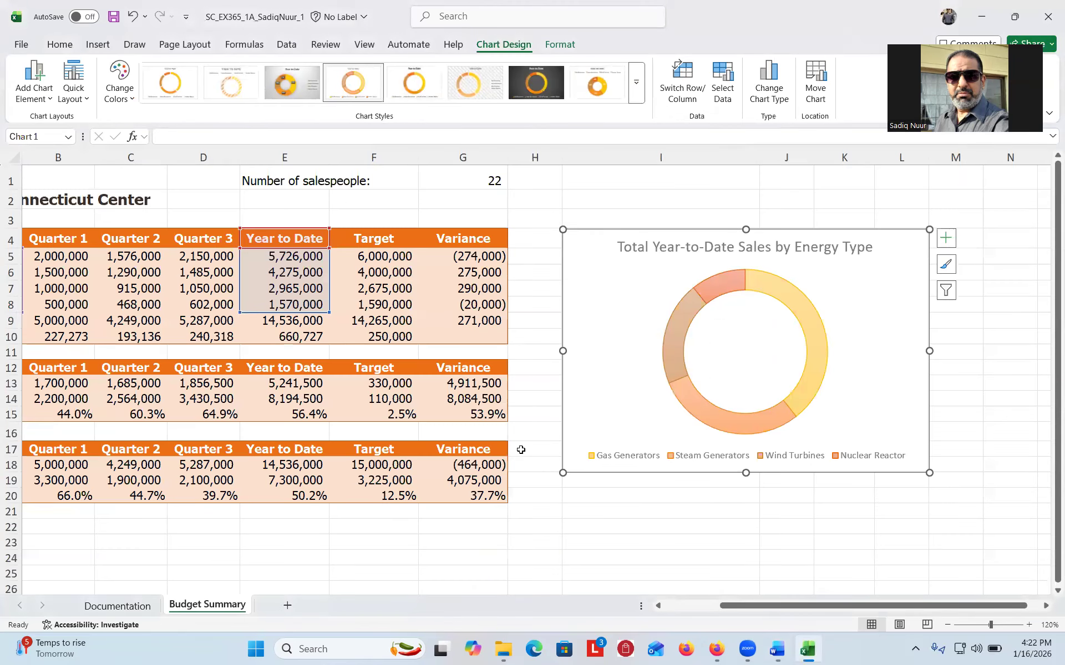
pyautogui.click(549, 522)
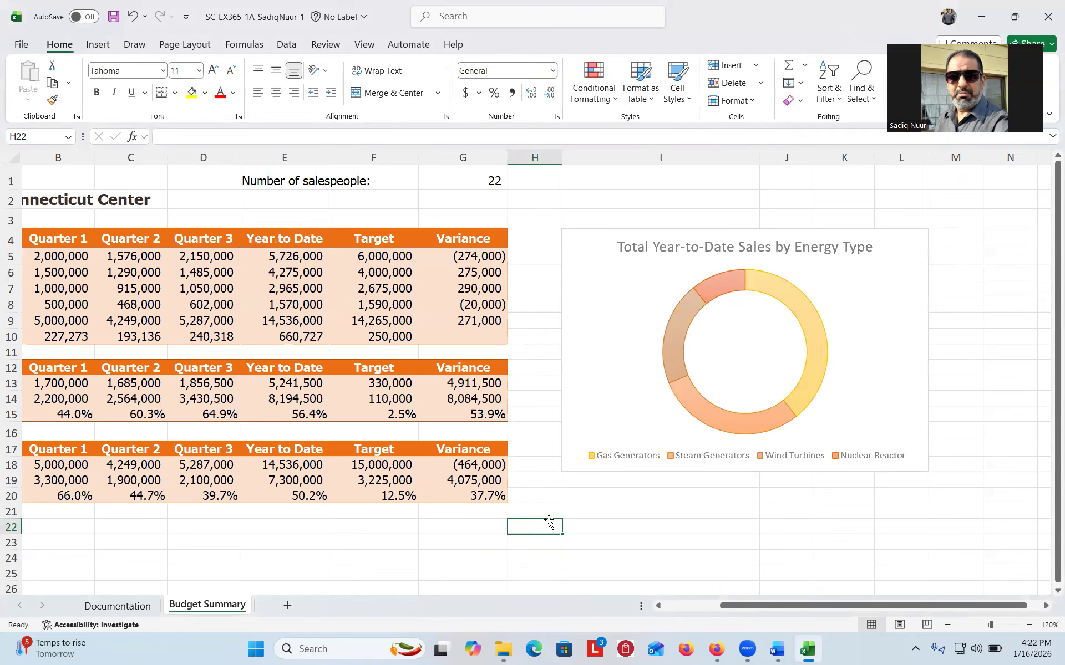
pyautogui.click(363, 45)
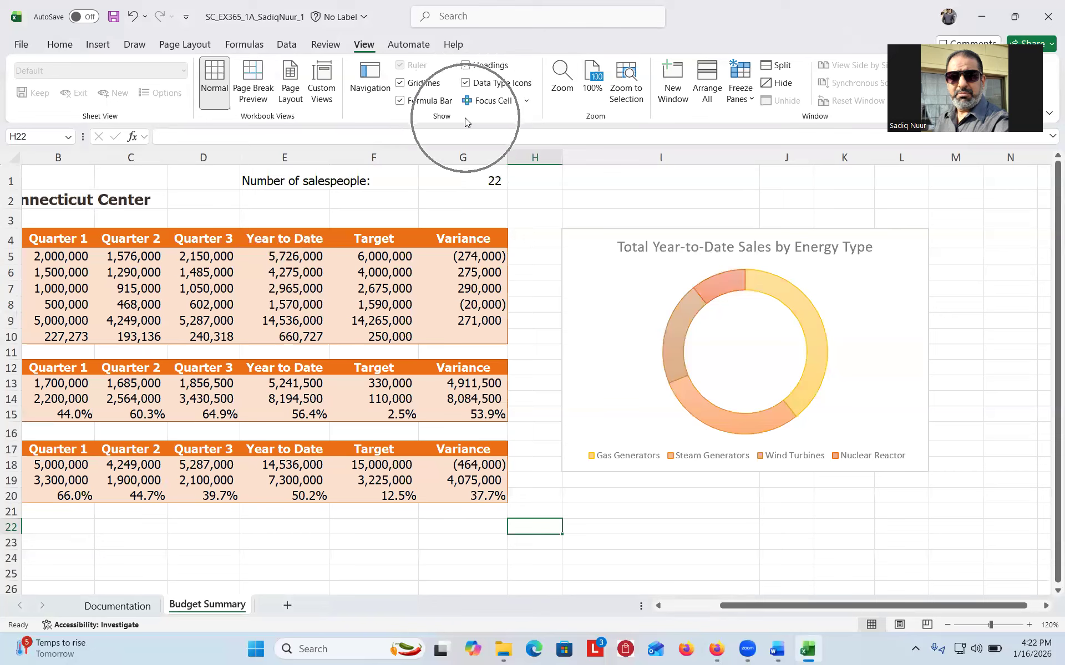
pyautogui.click(400, 83)
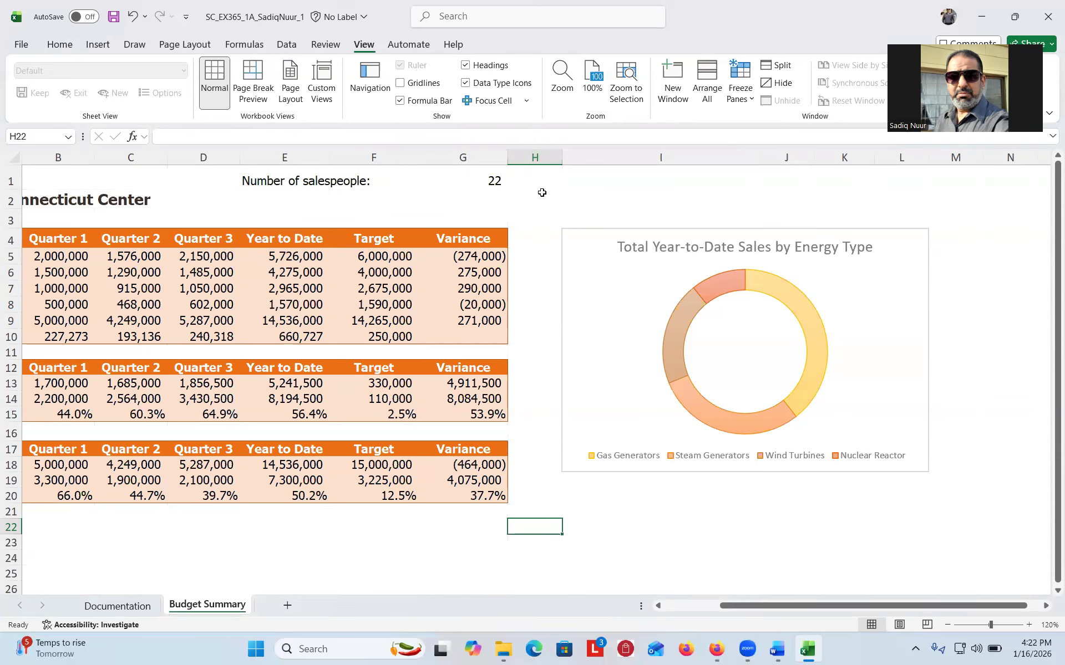
# - Save the workbook and a copy in Downloads whose file name ends in _2, and close it and the Word instructions
pyautogui.click(113, 19)
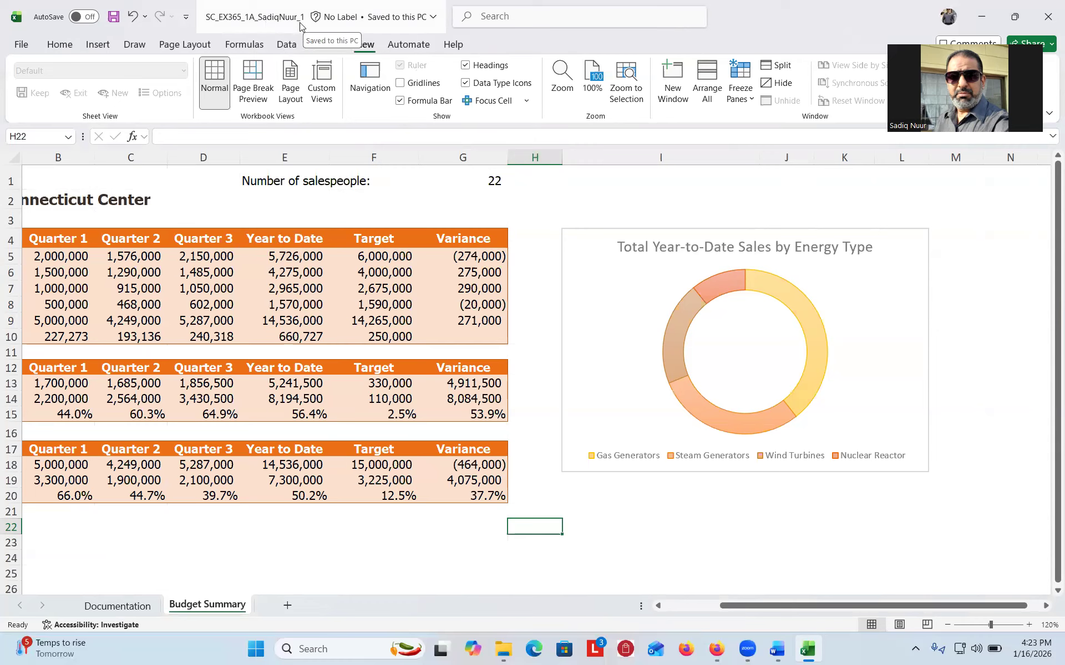
pyautogui.click(21, 46)
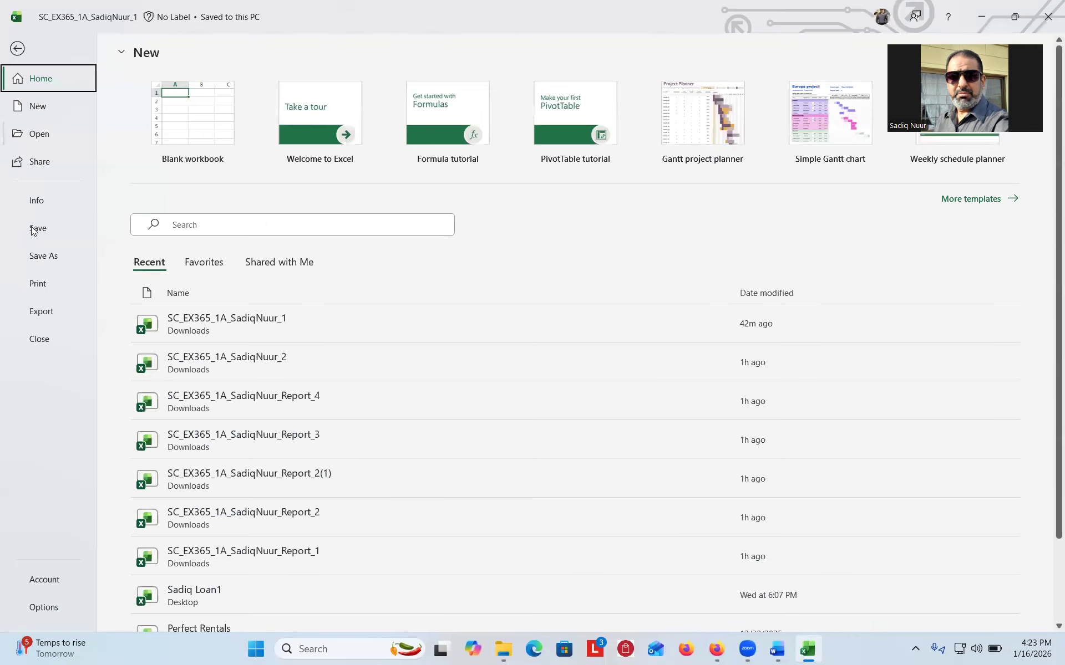
pyautogui.click(41, 258)
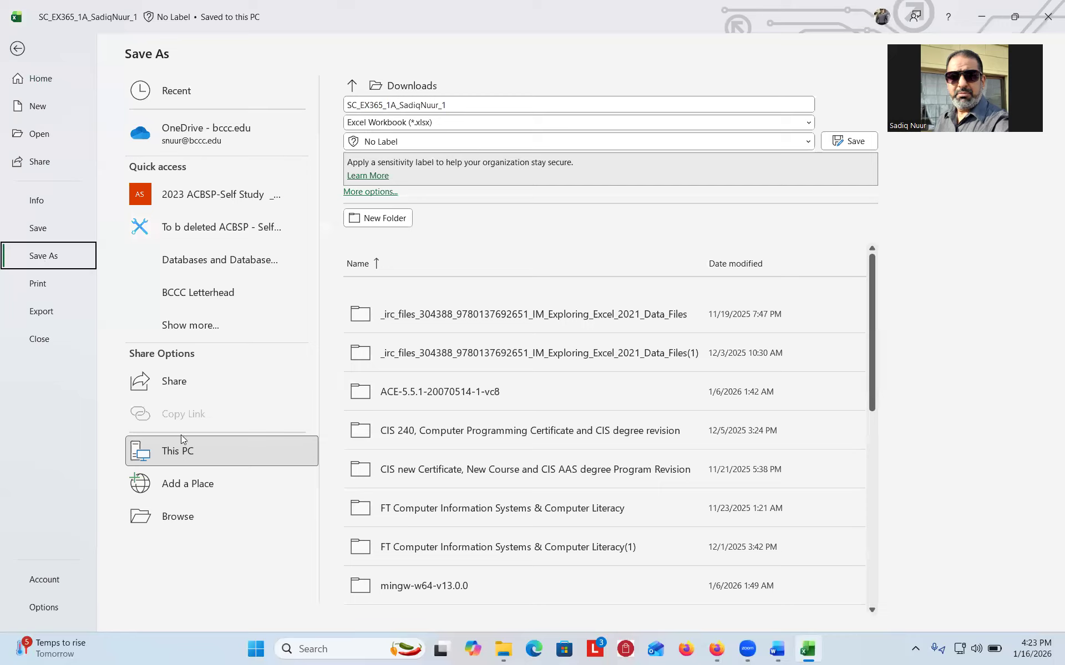
pyautogui.click(179, 516)
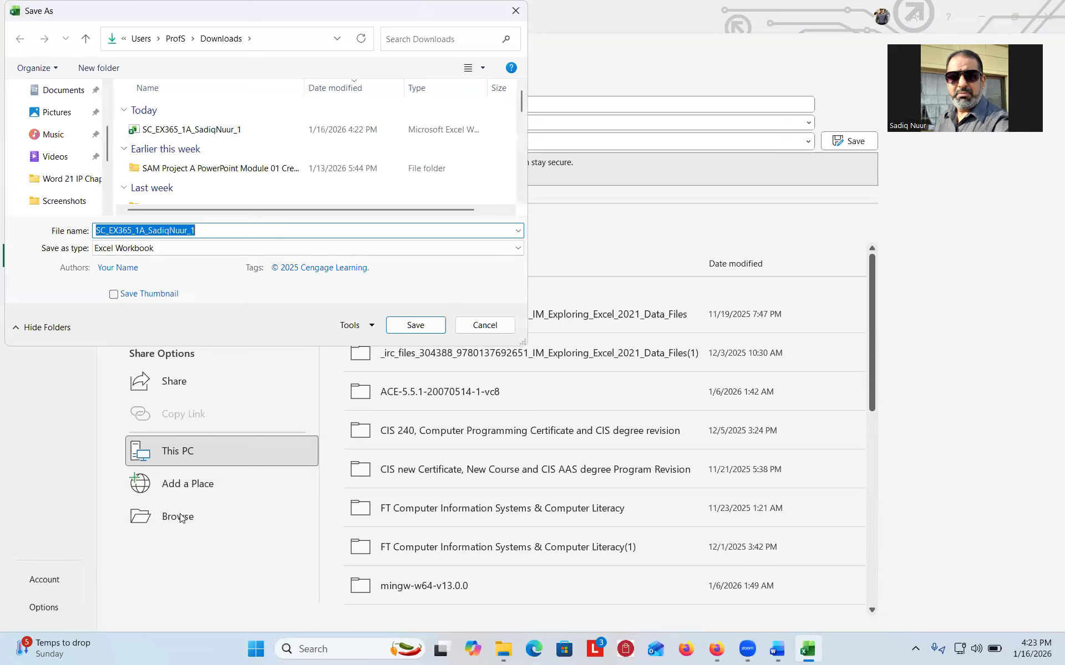
pyautogui.click(200, 232)
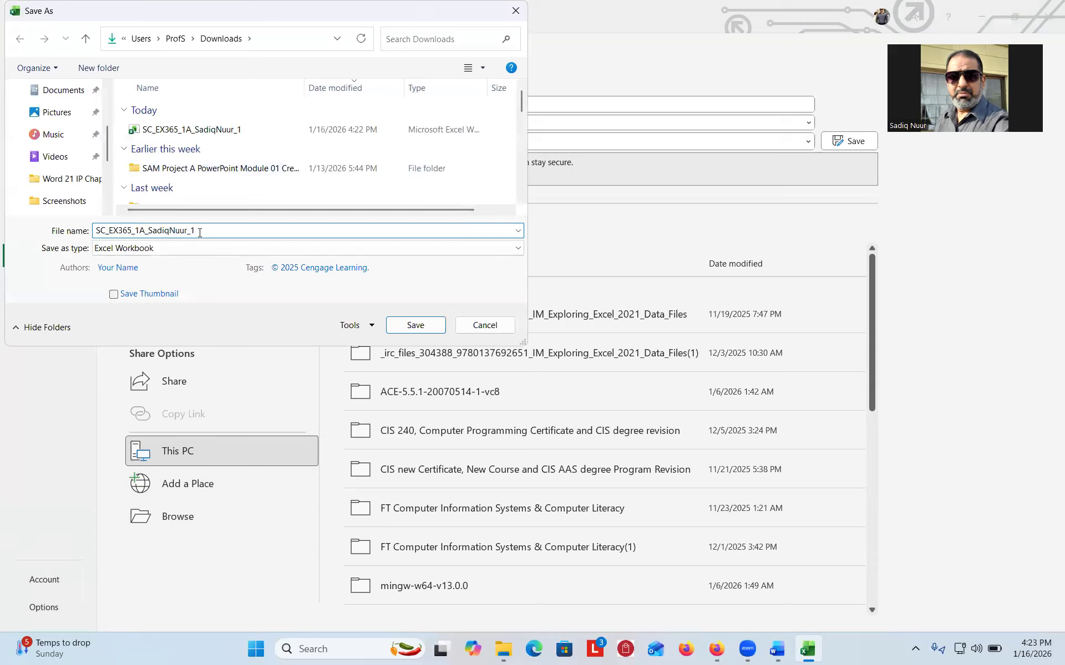
pyautogui.press('BackSpace')
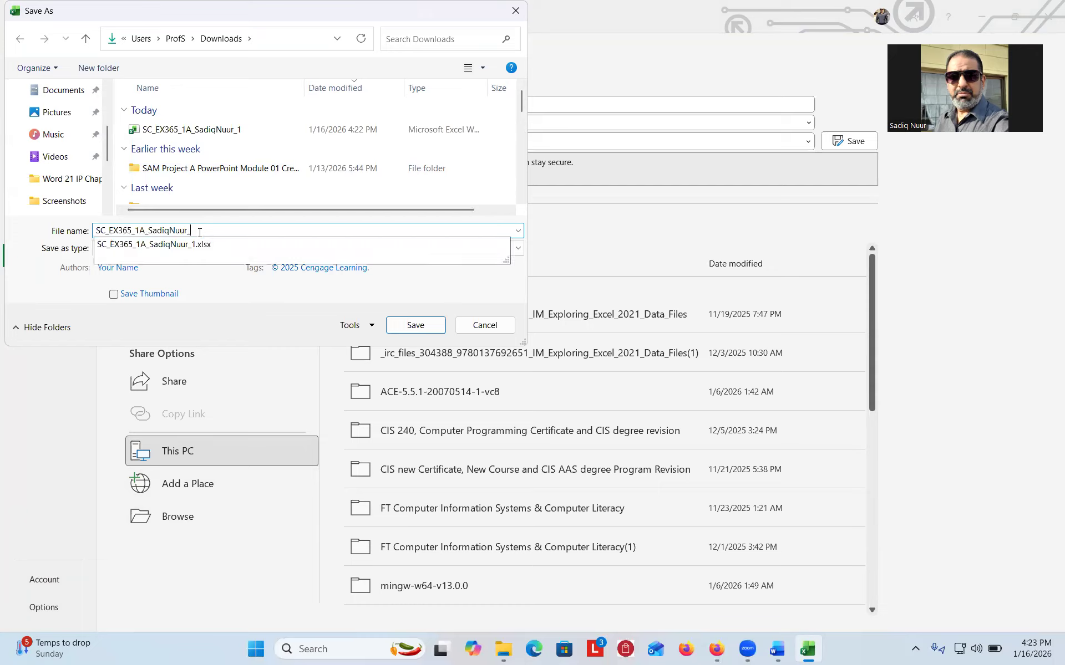
pyautogui.write('2')
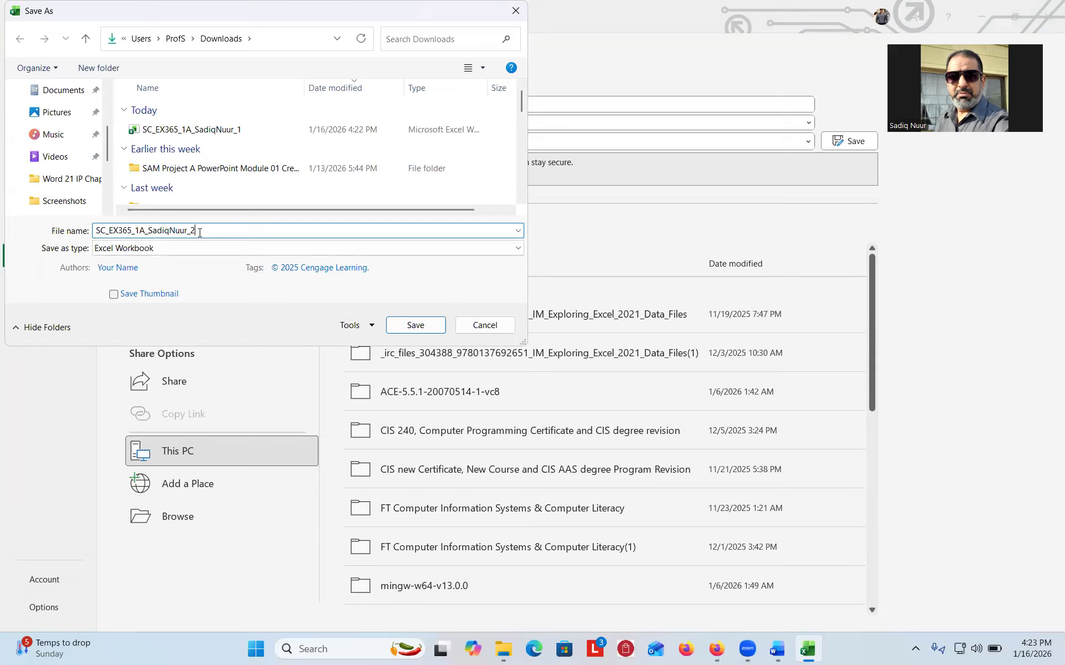
pyautogui.click(417, 329)
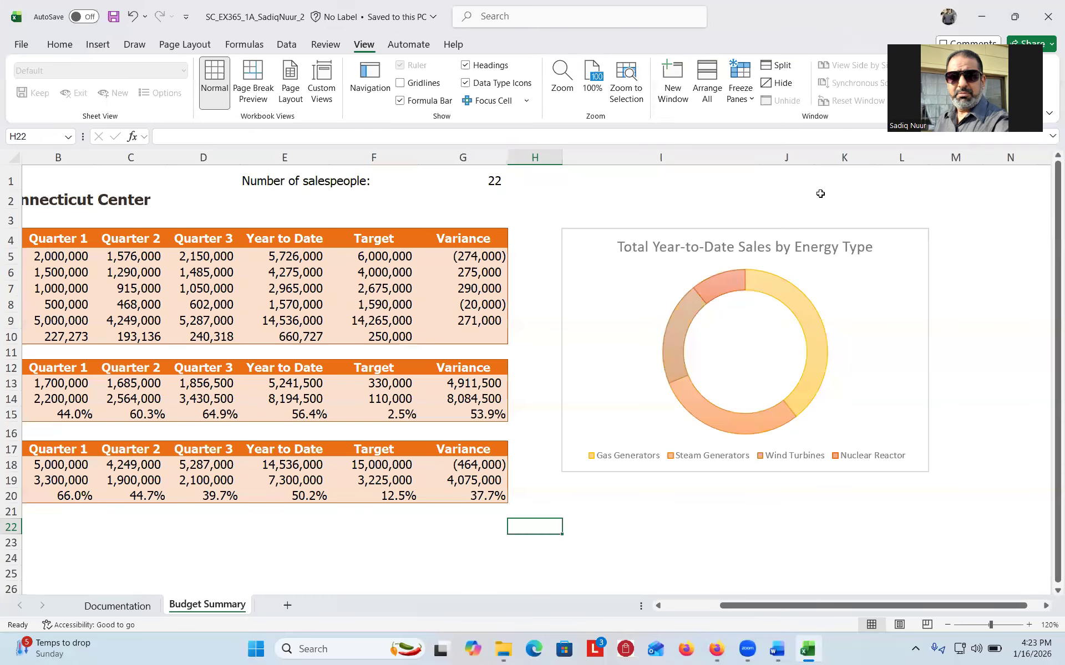
pyautogui.click(1047, 16)
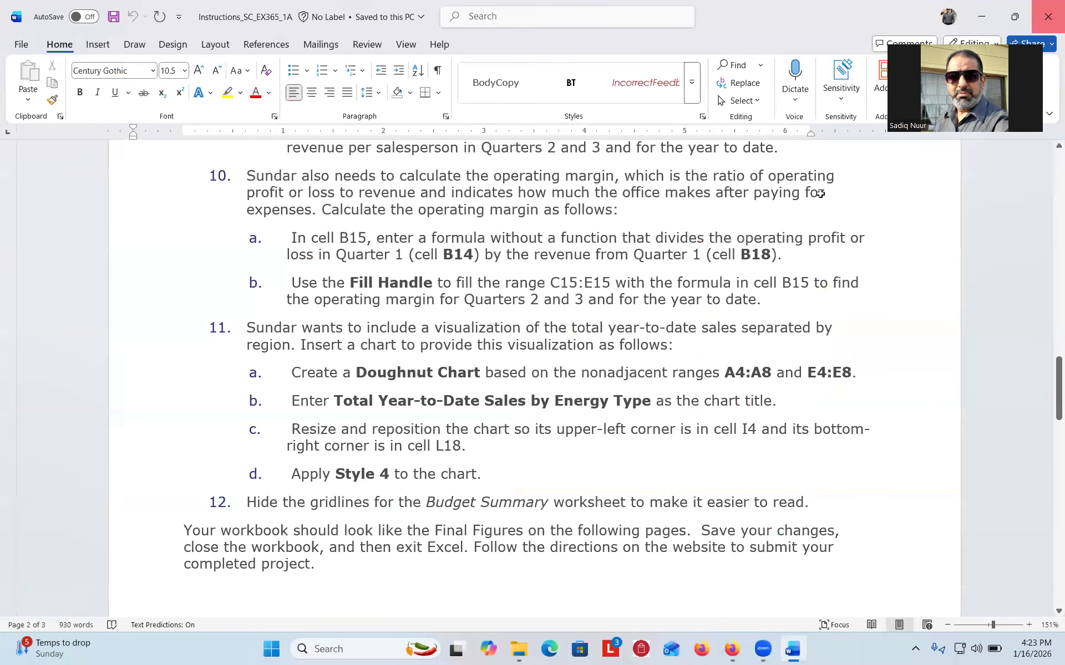
pyautogui.click(1046, 17)
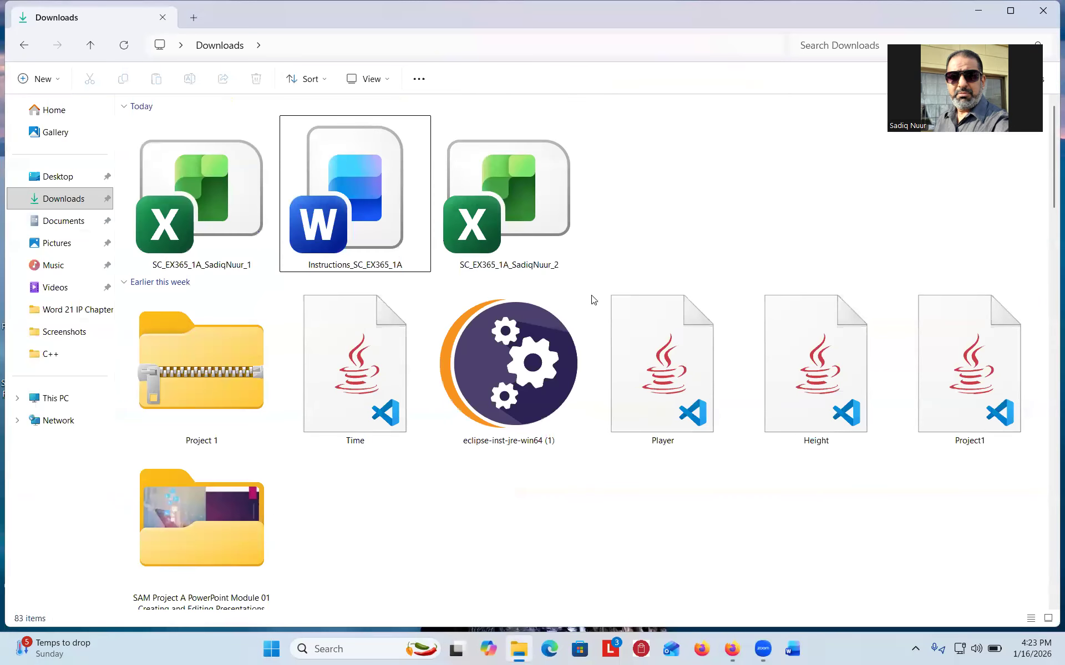
# - Switch to Firefox and bring up Module 7 - Excel - Creating a Worksheet and a Chart in the course's modules
pyautogui.click(730, 650)
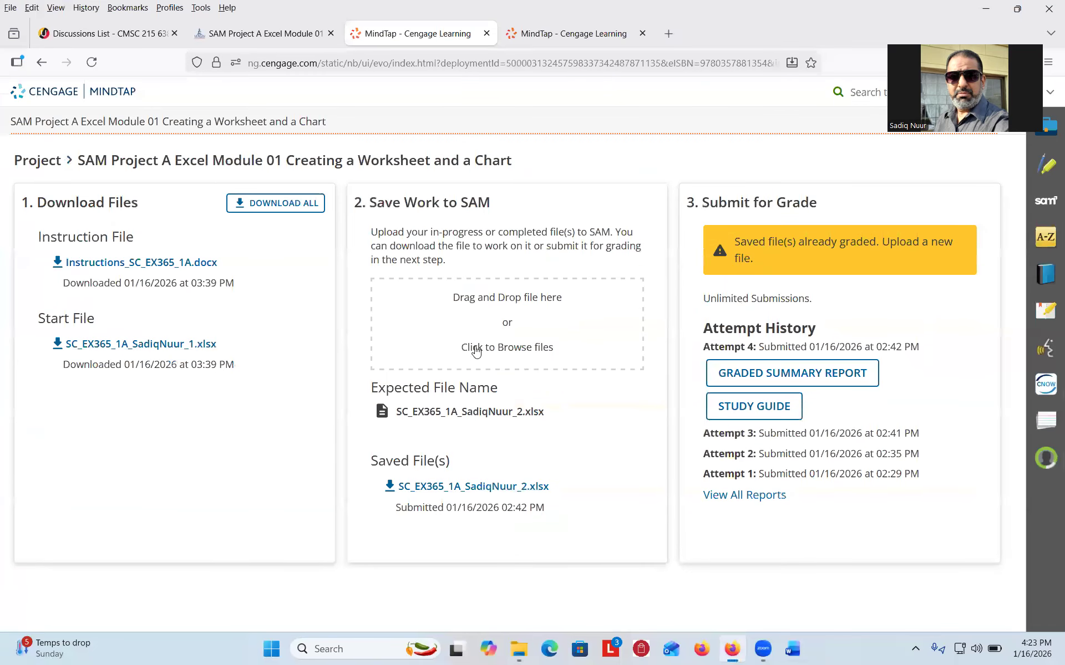
pyautogui.click(257, 37)
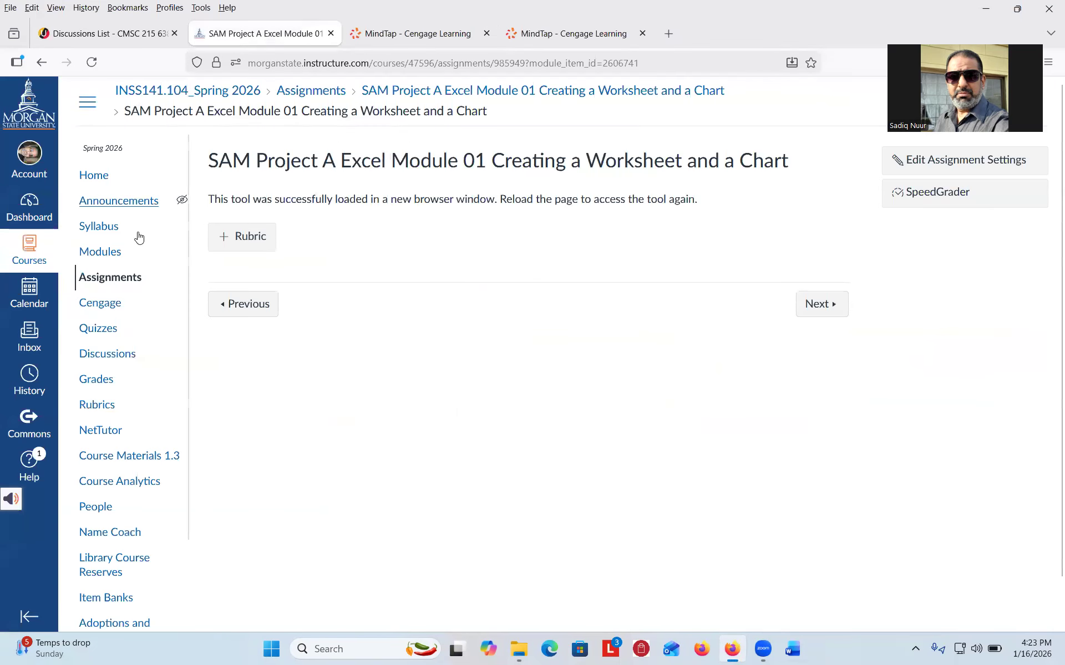
pyautogui.click(107, 253)
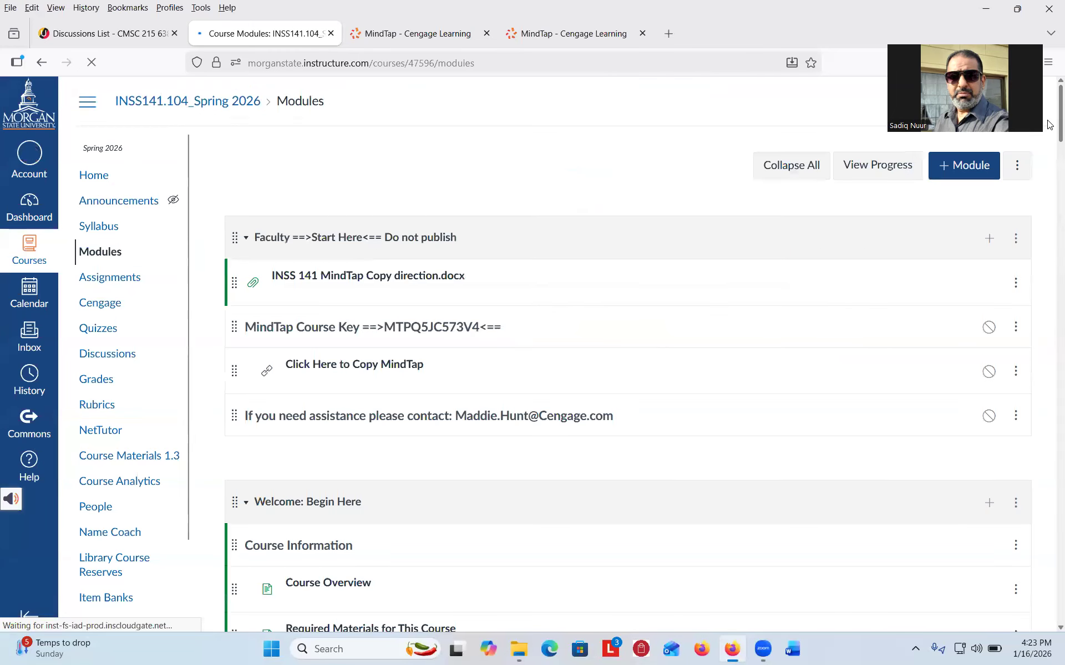
pyautogui.scroll(-15, 1050, 161)
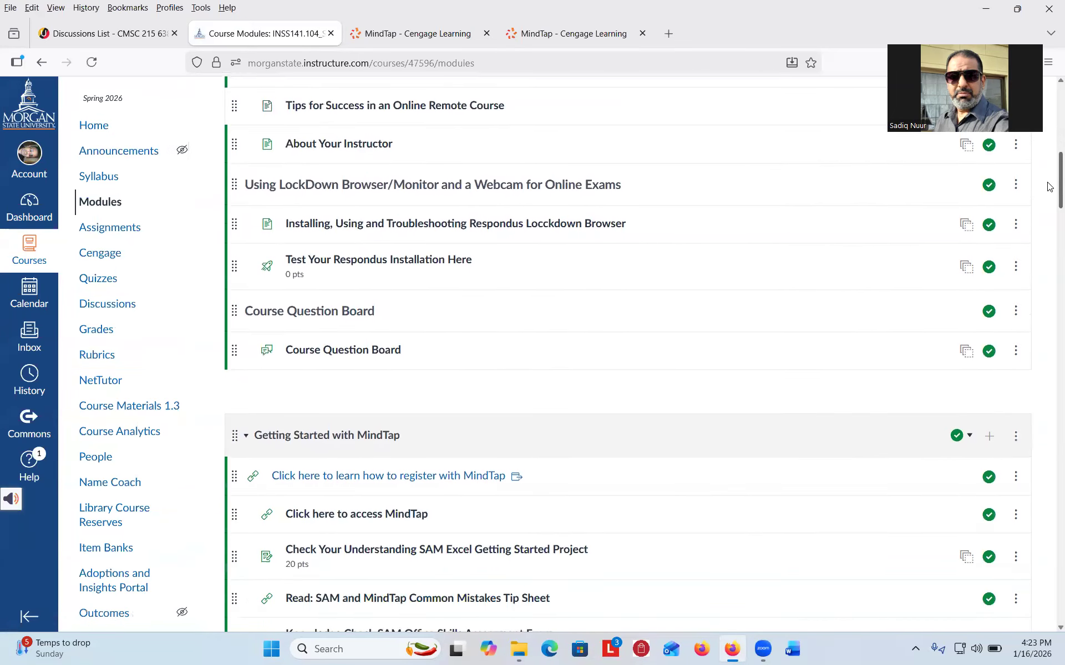
pyautogui.moveTo(1050, 224); pyautogui.dragTo(1048, 400)
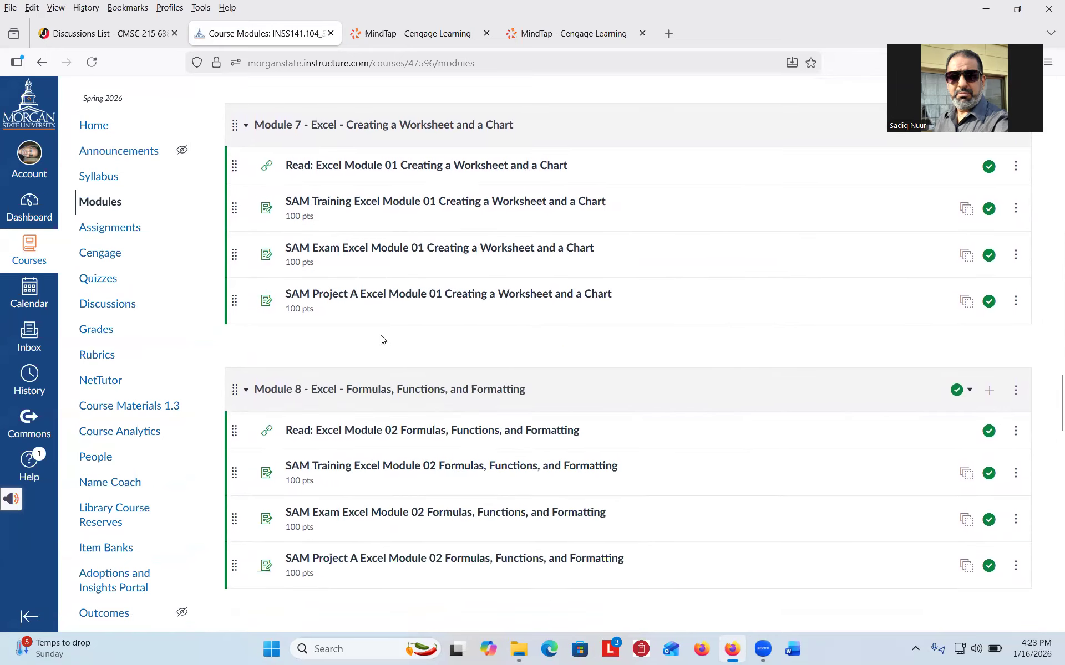
# - Close both MindTap tabs and relaunch SAM Project A Excel Module 01 from the course through to its project submission page
pyautogui.click(487, 34)
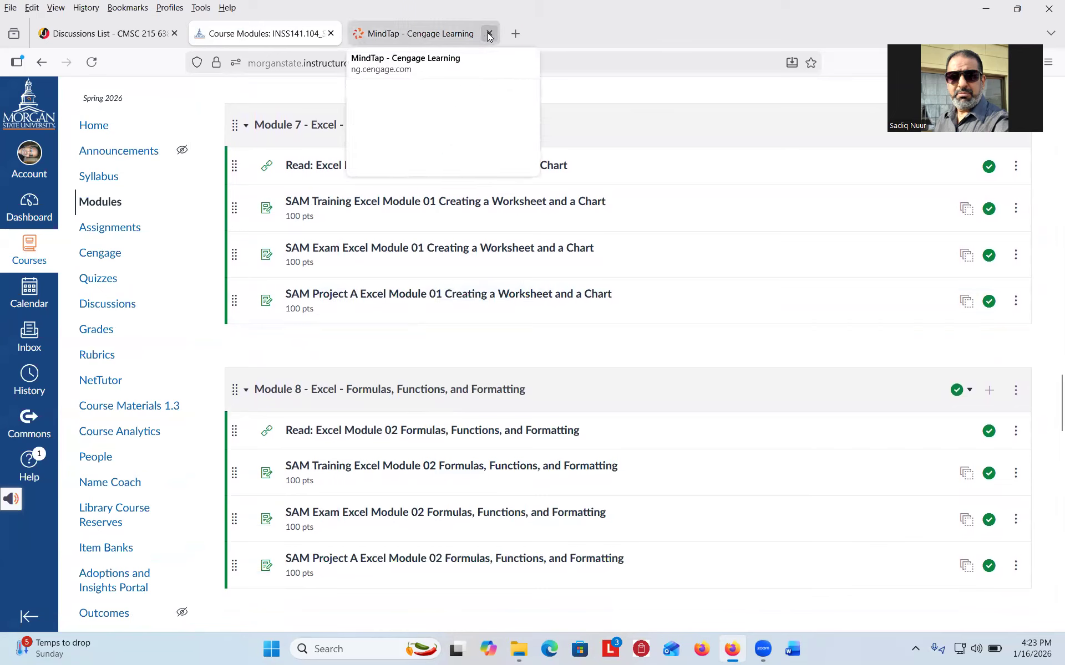
pyautogui.click(488, 35)
pyautogui.click(456, 302)
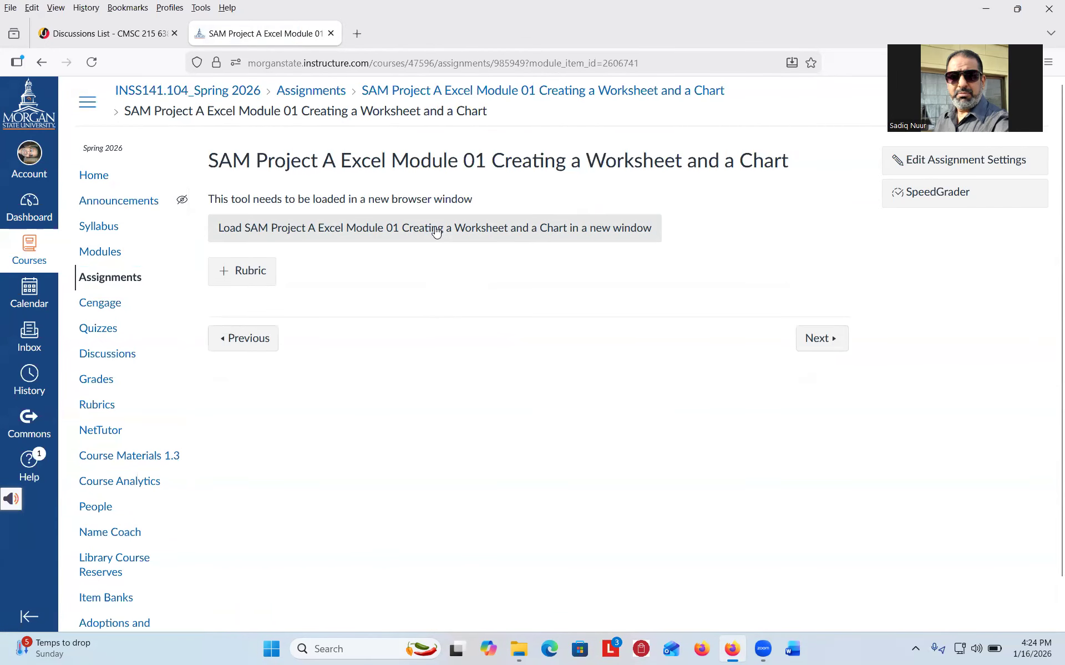
pyautogui.click(436, 231)
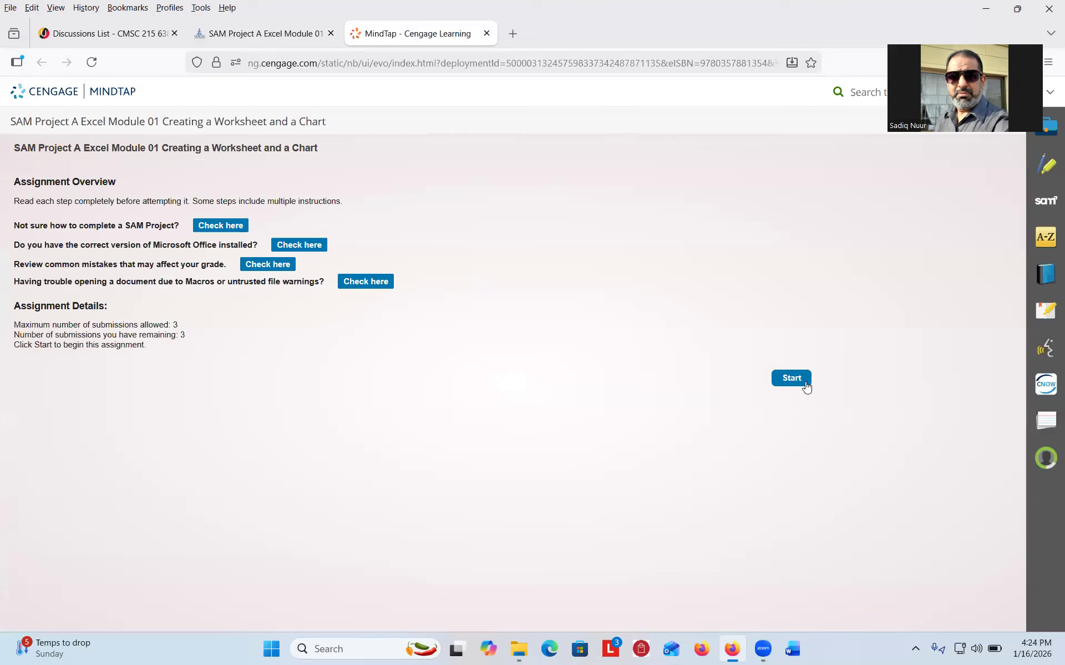
pyautogui.click(792, 379)
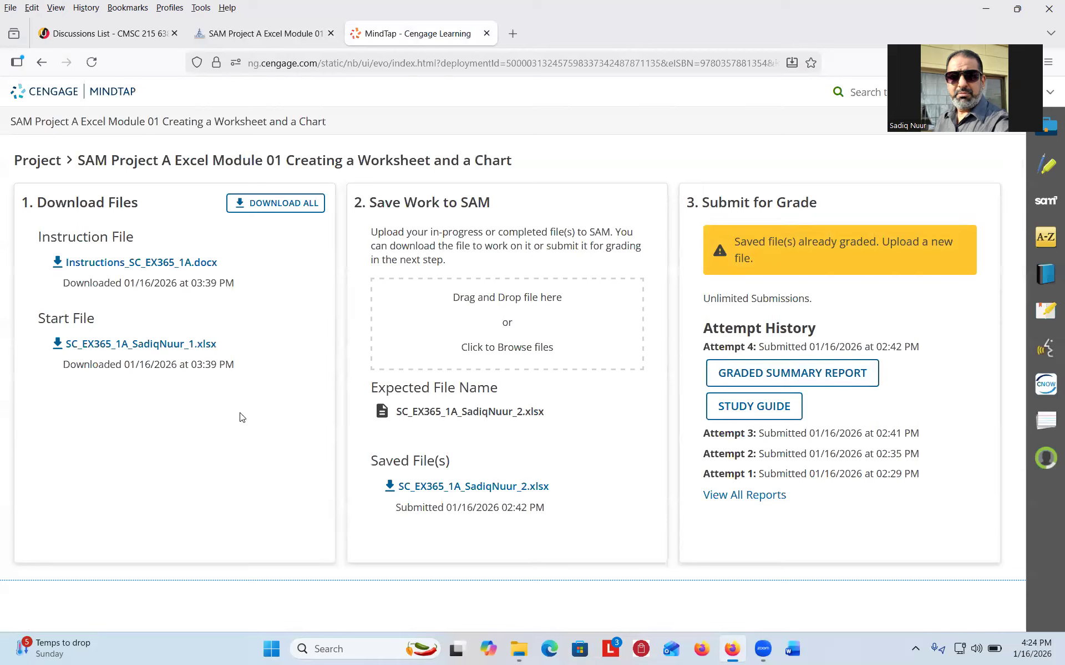
# - Try to upload the workbook whose file name ends in _1 from Downloads to SAM
pyautogui.click(216, 410)
pyautogui.click(216, 410)
pyautogui.click(508, 328)
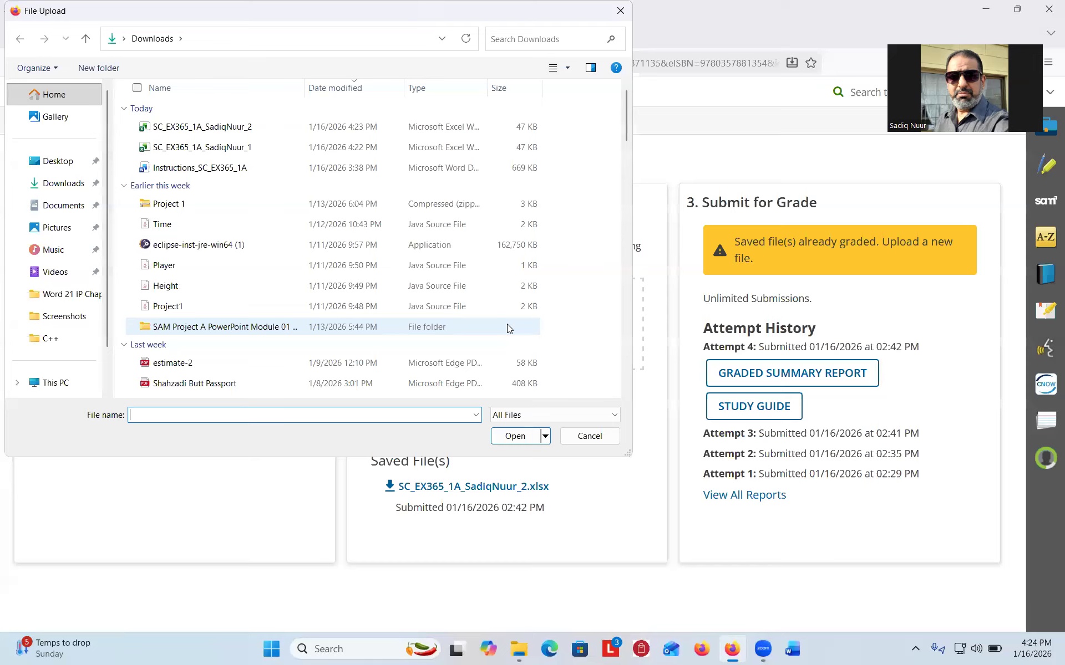
pyautogui.click(55, 189)
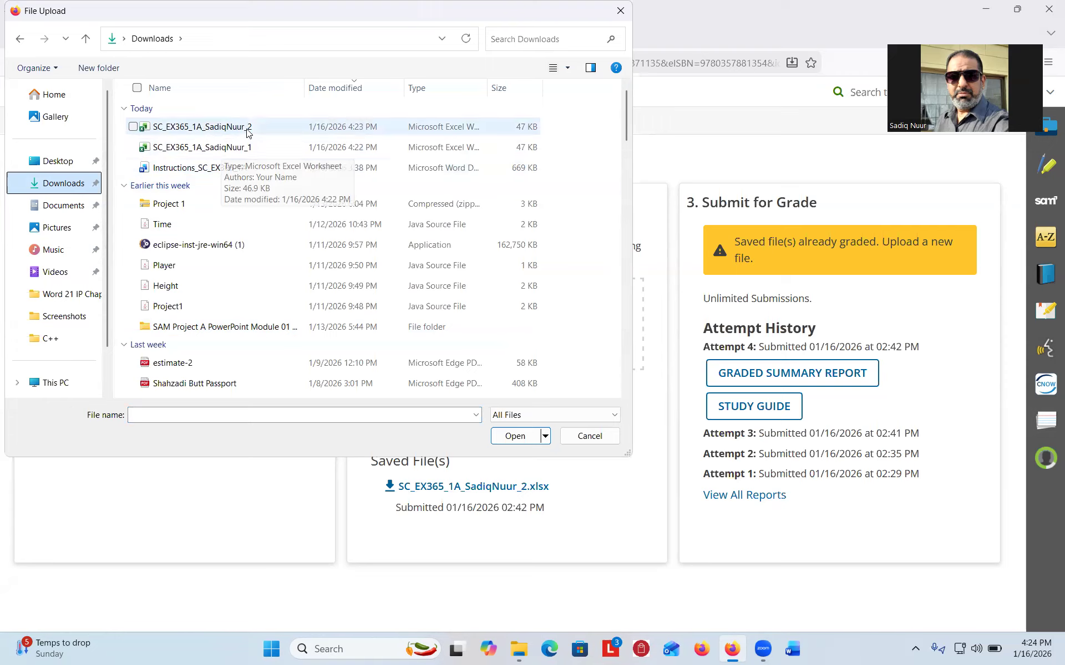
pyautogui.click(224, 150)
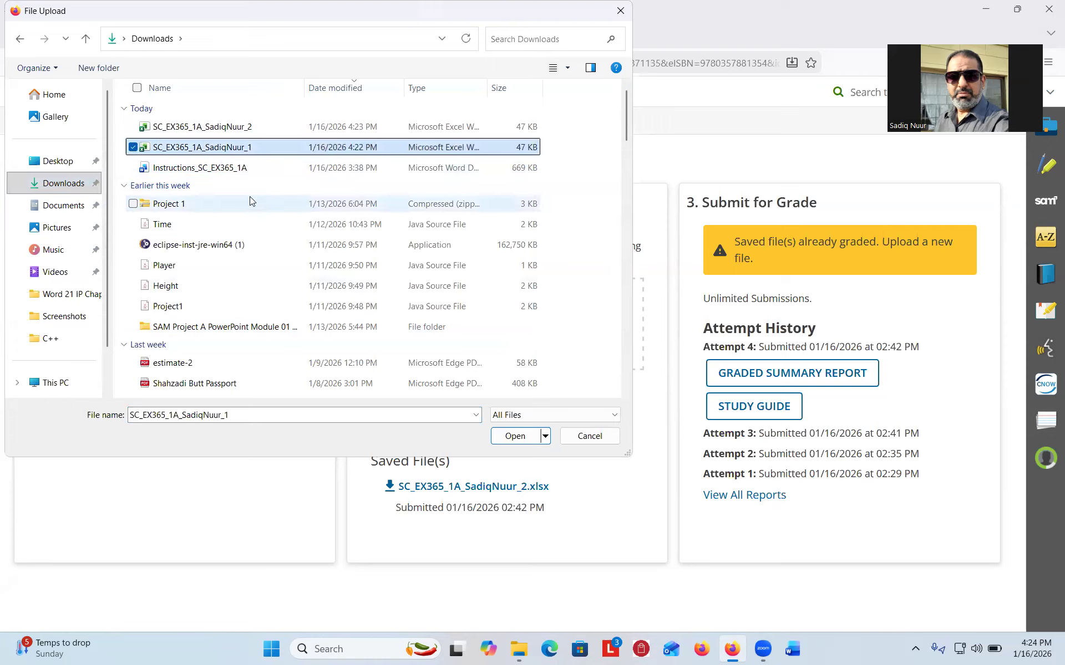
pyautogui.click(515, 437)
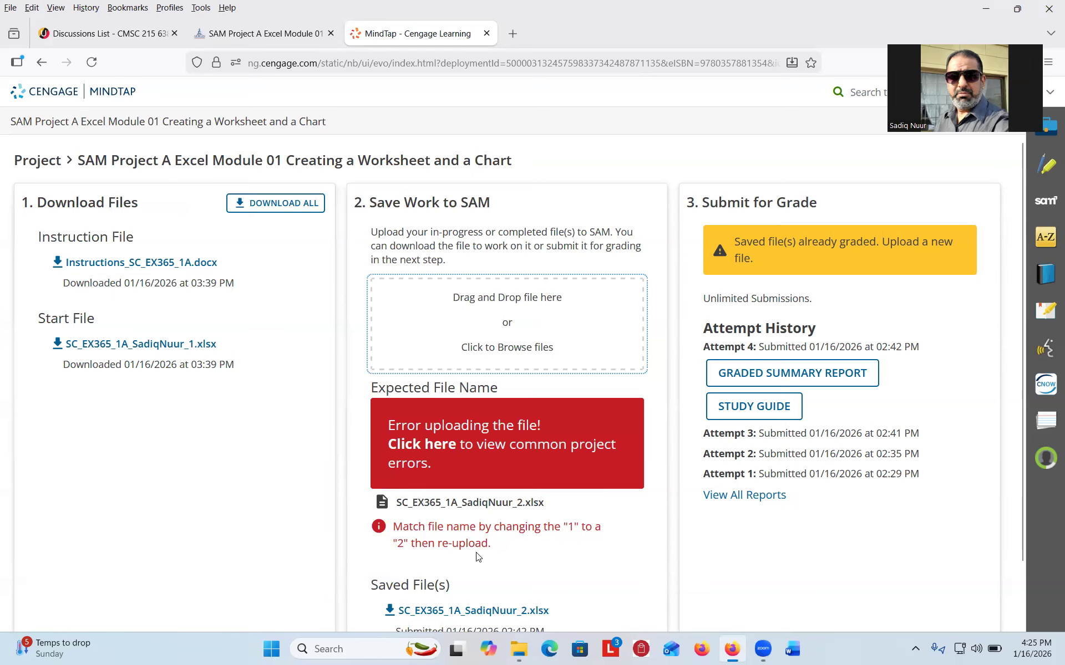
# - Upload the workbook whose file name ends in _2 from Downloads to SAM and submit it for grading
pyautogui.click(503, 322)
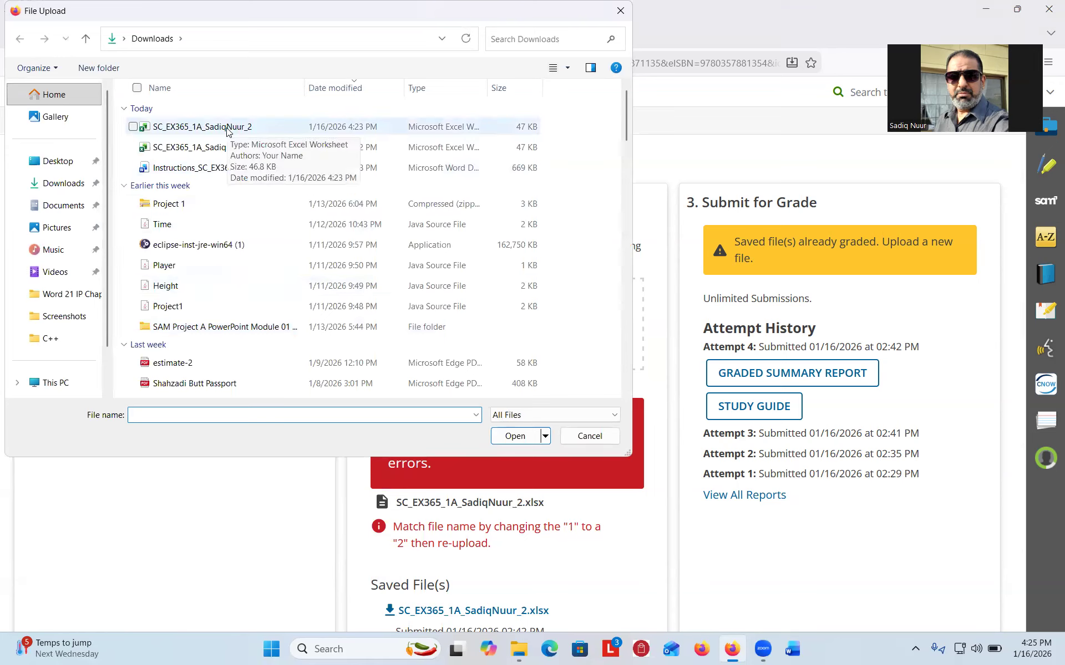
pyautogui.click(226, 130)
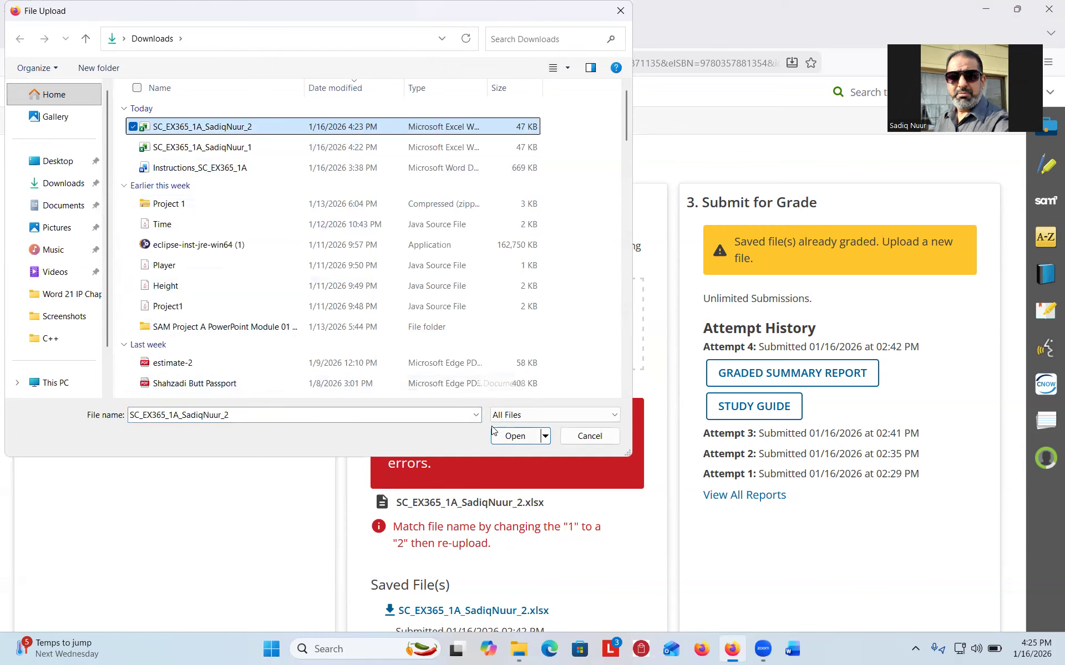
pyautogui.click(510, 436)
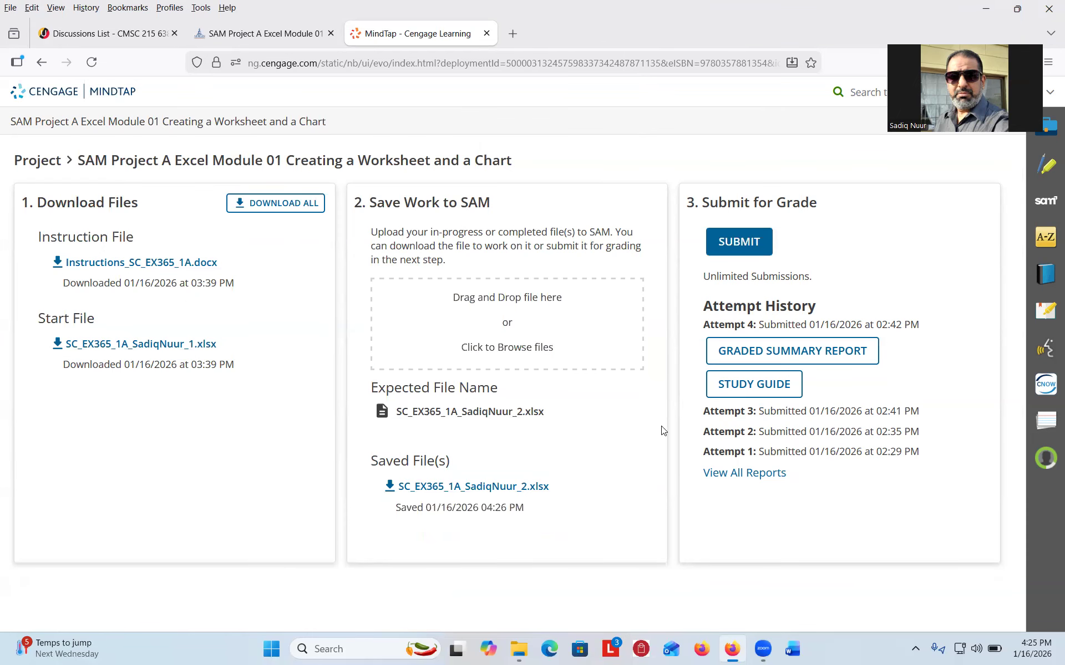
pyautogui.click(744, 242)
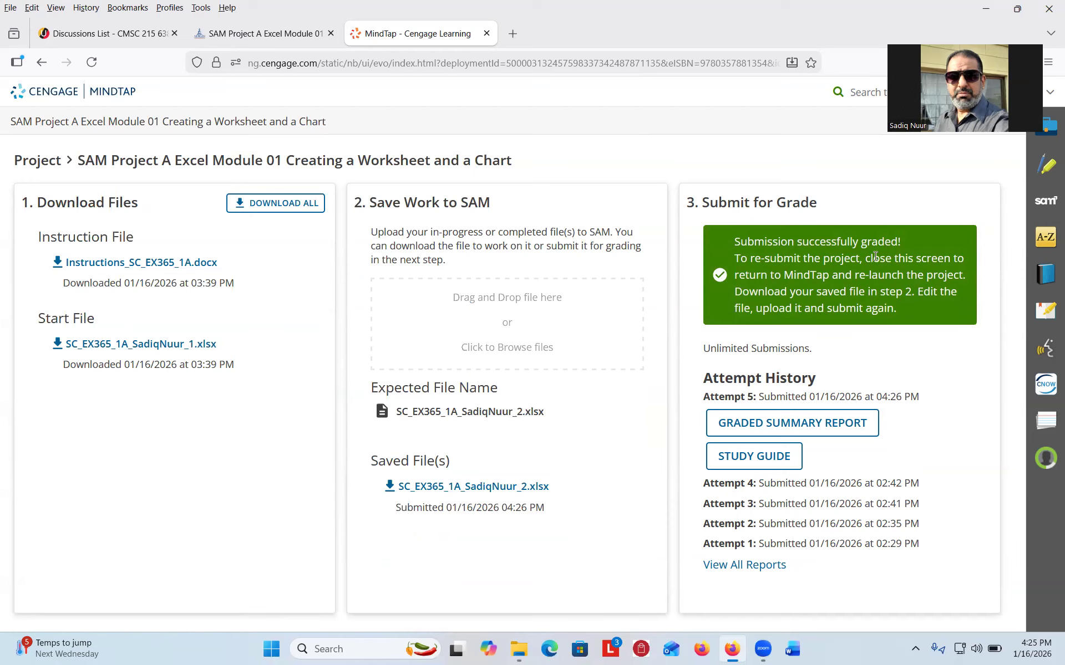
# - Download the graded summary report of Attempt 5, open it in Excel and enable editing
pyautogui.click(767, 423)
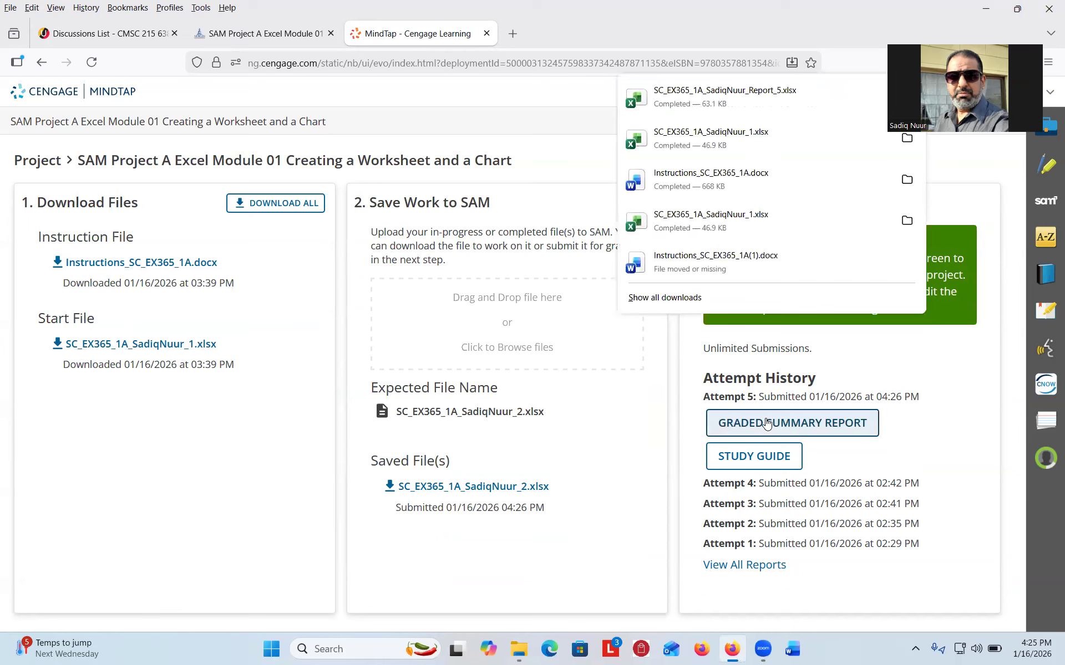
pyautogui.click(717, 91)
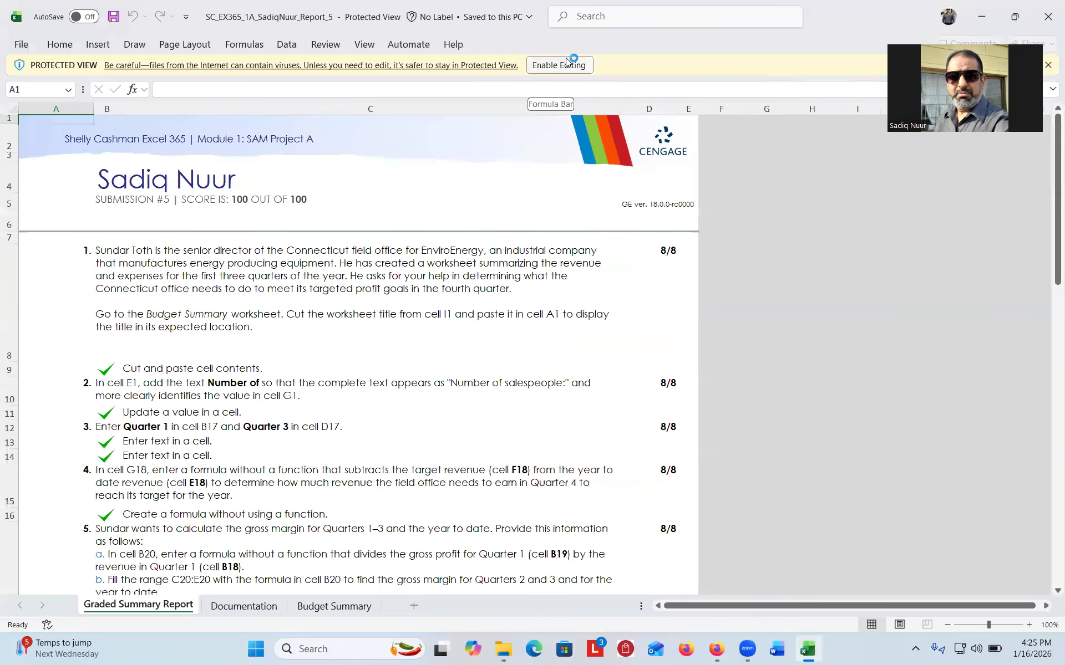
pyautogui.click(565, 59)
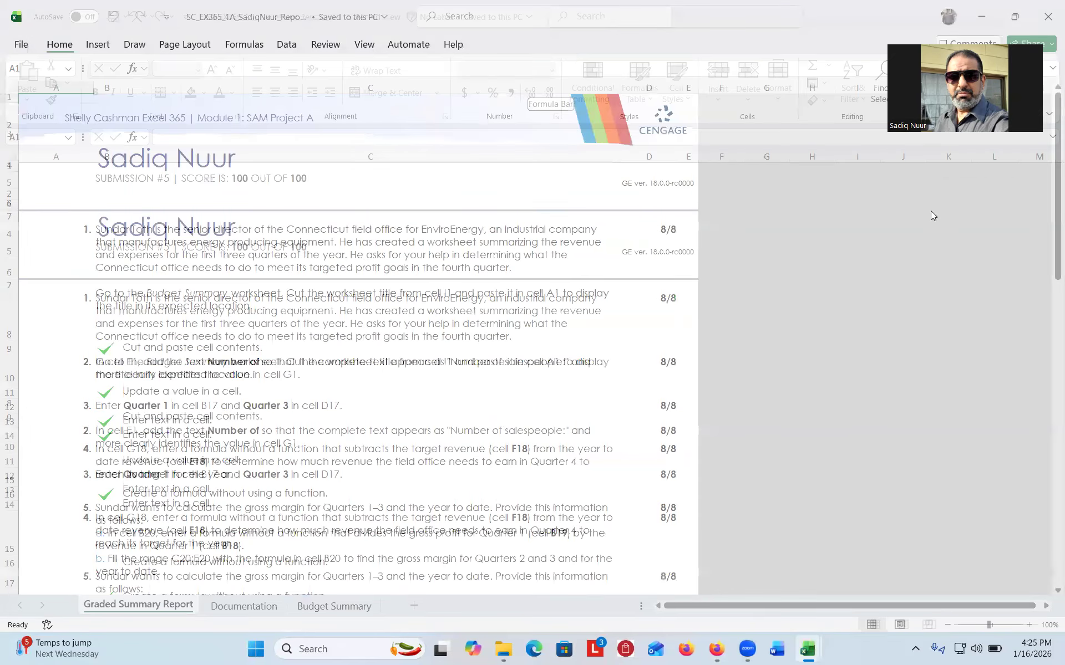
# - Circle the score in the report header with the annotation pen and undo the marking
pyautogui.moveTo(1047, 181)
pyautogui.mouseDown()
pyautogui.moveTo(1049, 488)
pyautogui.moveTo(1048, 162)
pyautogui.mouseUp()
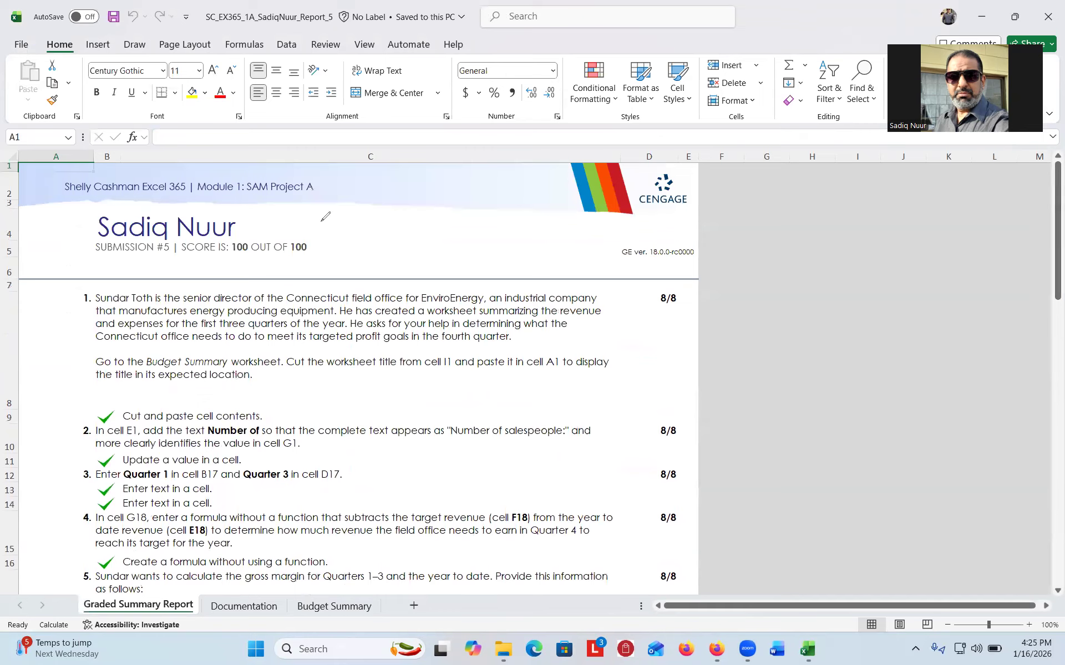
pyautogui.moveTo(321, 221)
pyautogui.mouseDown()
pyautogui.moveTo(183, 237)
pyautogui.moveTo(186, 256)
pyautogui.moveTo(255, 264)
pyautogui.moveTo(348, 231)
pyautogui.moveTo(338, 213)
pyautogui.moveTo(319, 221)
pyautogui.mouseUp()
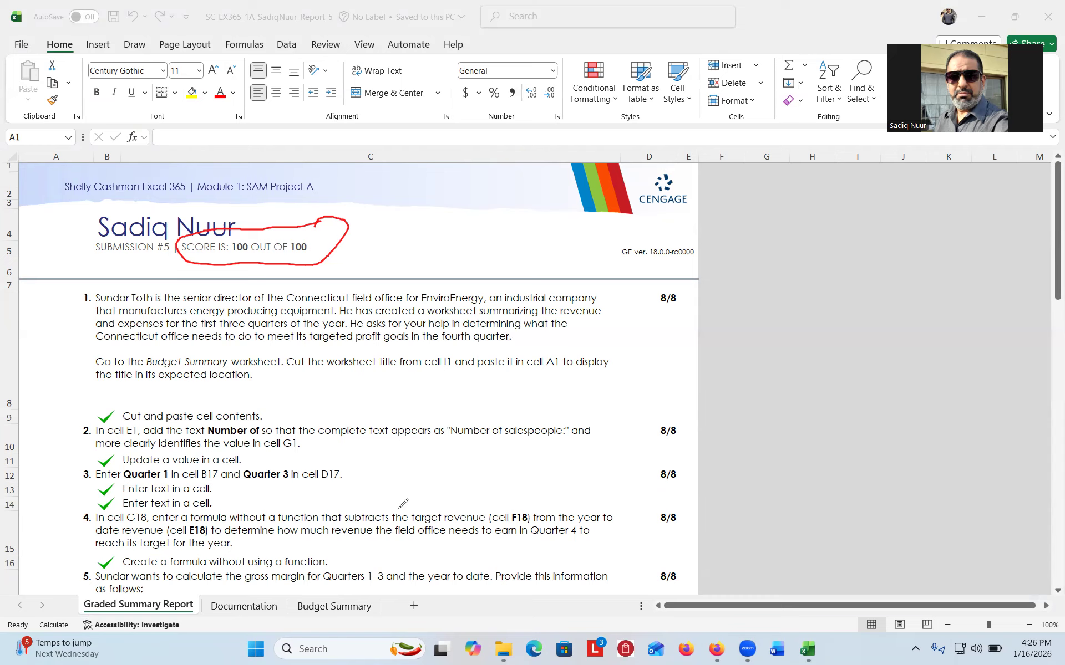
pyautogui.hotkey('ctrl', 'z')
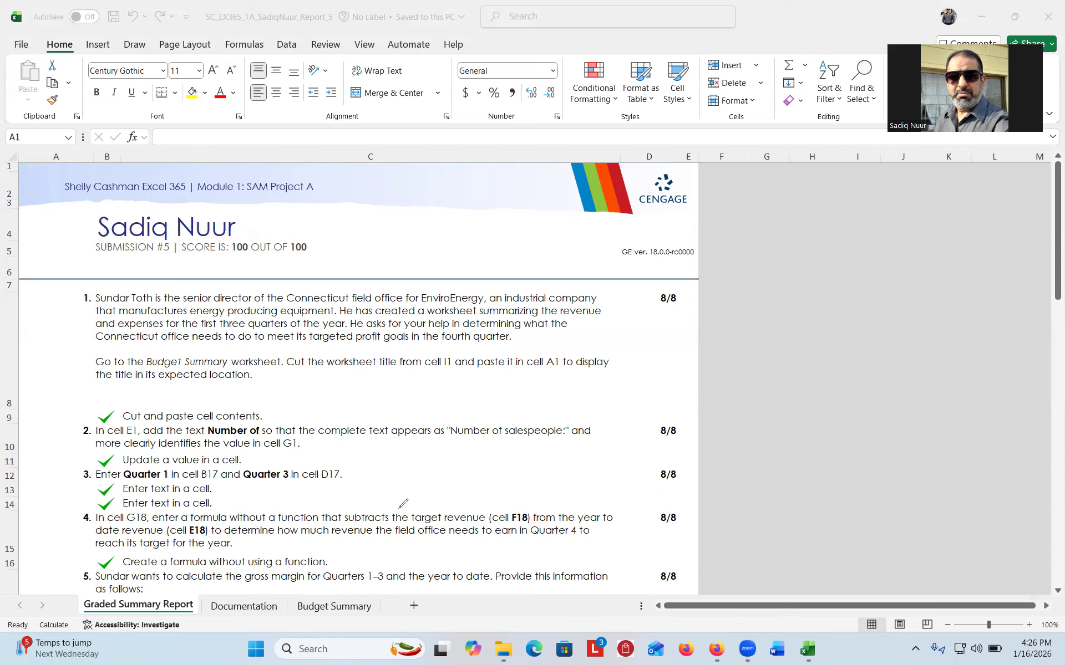